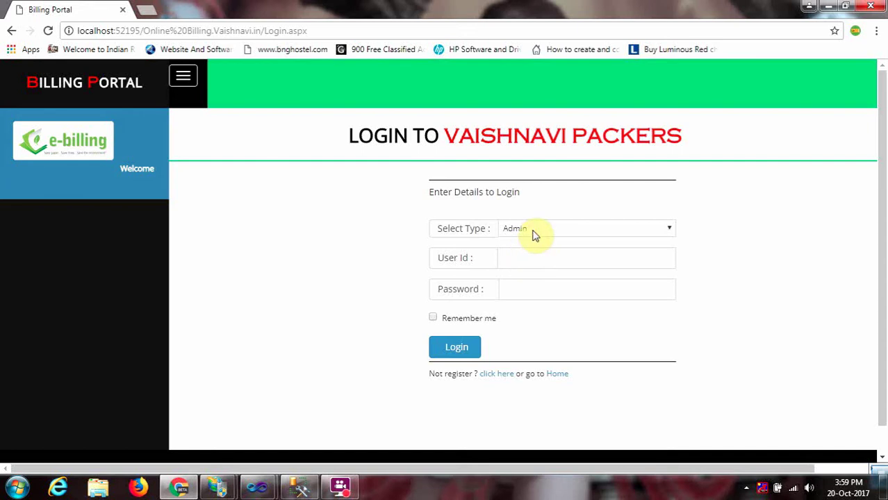
Log in as Admin with user ID csdt and the account password, and decline saving the password for this site.
{"action": "left_click", "coordinate": [534, 230]}
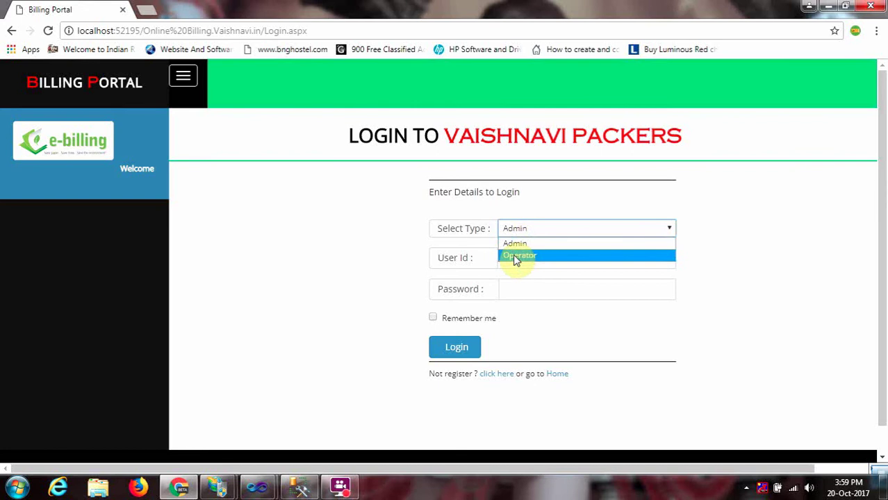
{"action": "left_click", "coordinate": [515, 257]}
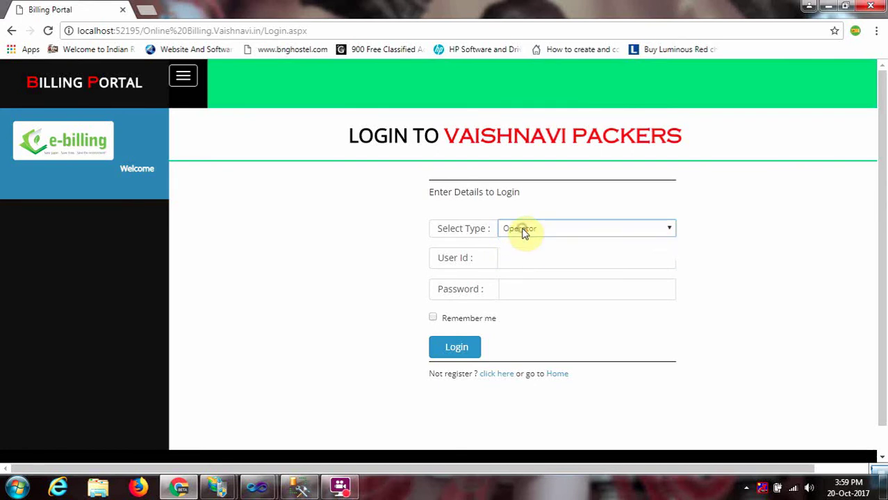
{"action": "left_click", "coordinate": [523, 232]}
{"action": "left_click", "coordinate": [520, 244]}
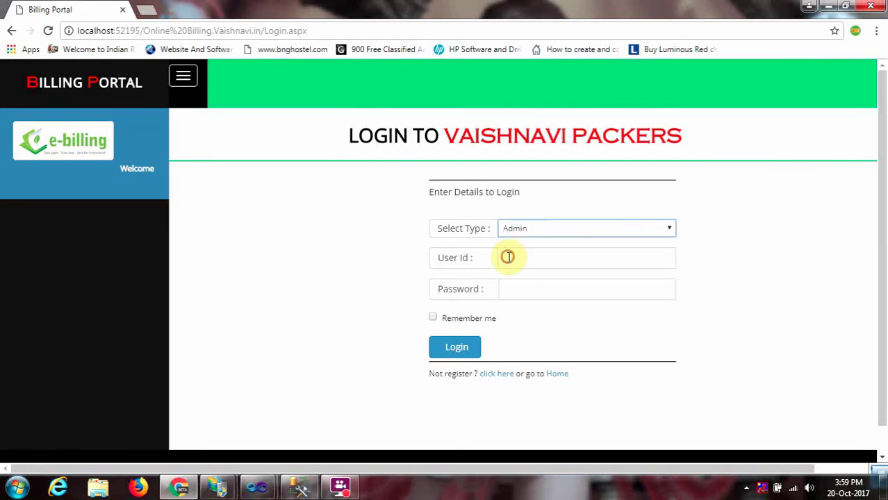
{"action": "left_click", "coordinate": [509, 257]}
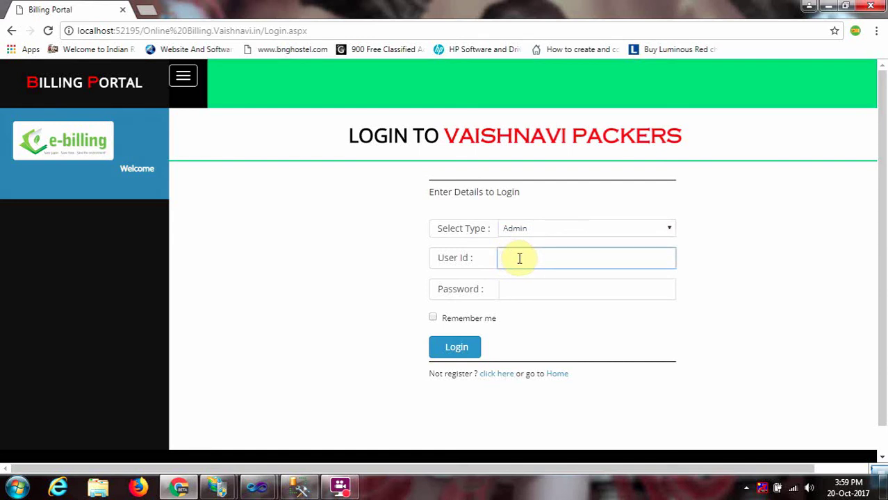
{"action": "type", "text": "csdt"}
{"action": "key", "text": "Tab"}
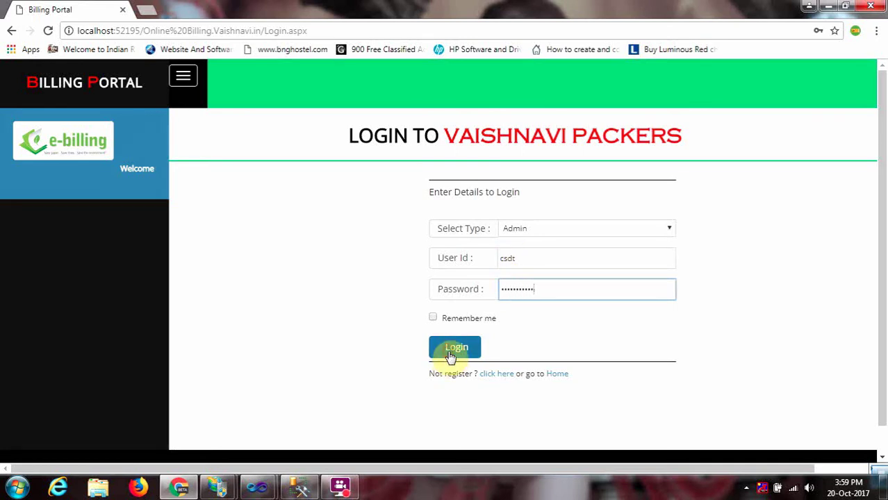
{"action": "left_click", "coordinate": [449, 354]}
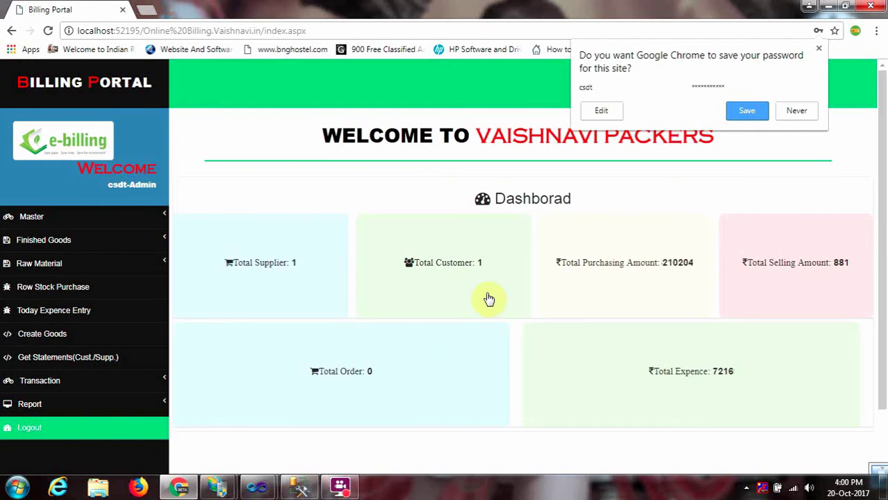
{"action": "left_click", "coordinate": [794, 112]}
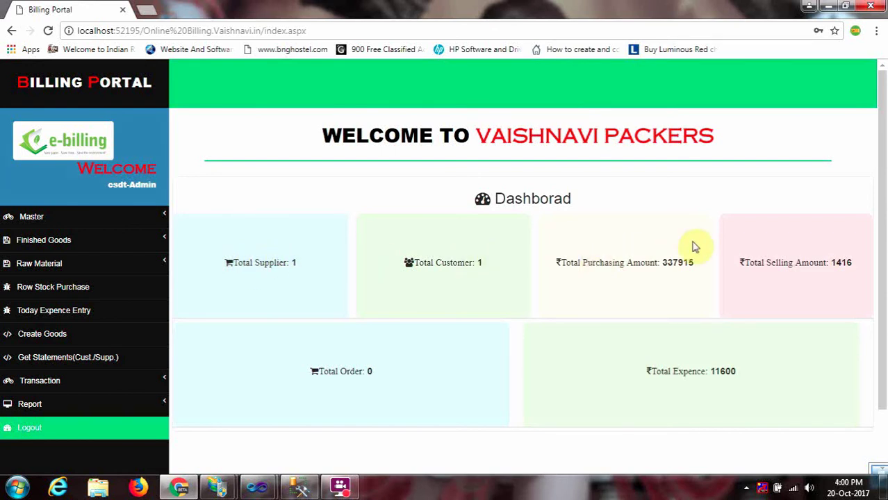
{"action": "double_click", "coordinate": [677, 263]}
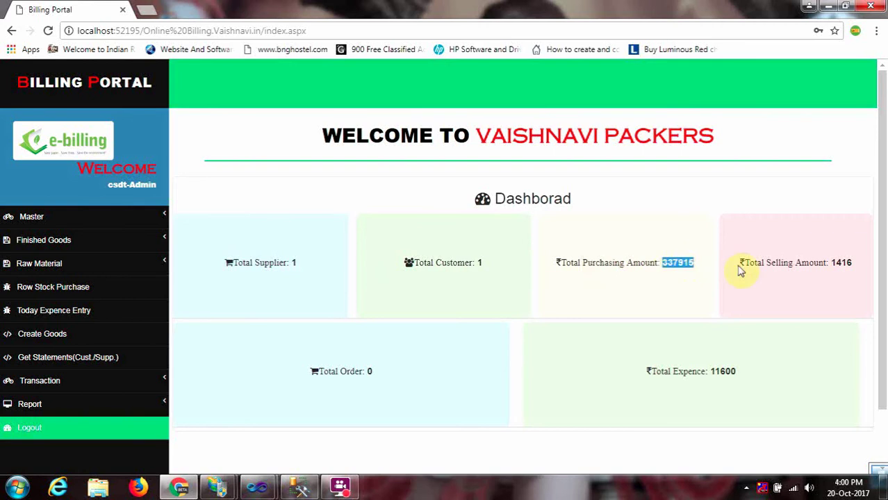
{"action": "left_click", "coordinate": [837, 263]}
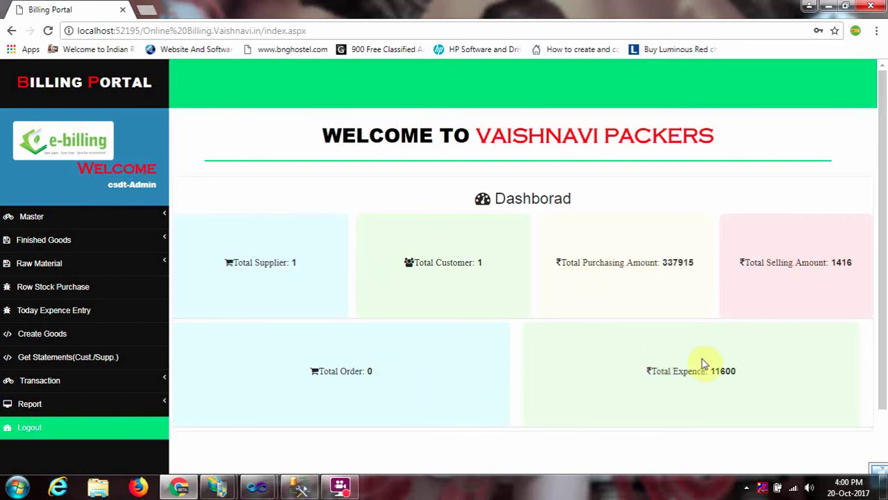
{"action": "double_click", "coordinate": [724, 370]}
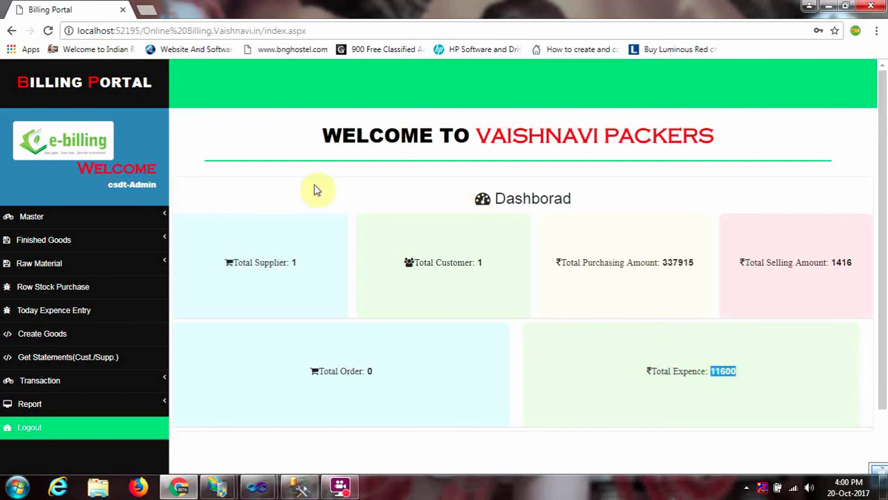
Add a new godown named Gdn2 with its street address on the Create Godown page of the Master section.
{"action": "left_click", "coordinate": [119, 221]}
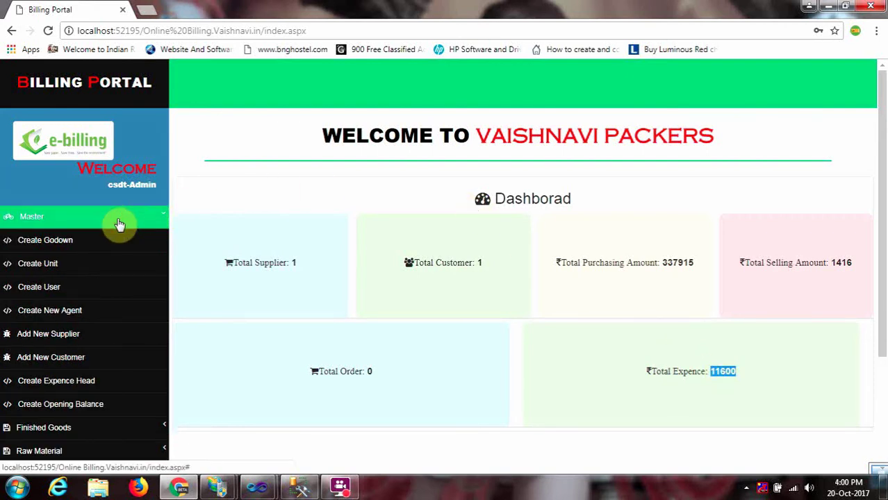
{"action": "left_click", "coordinate": [40, 241]}
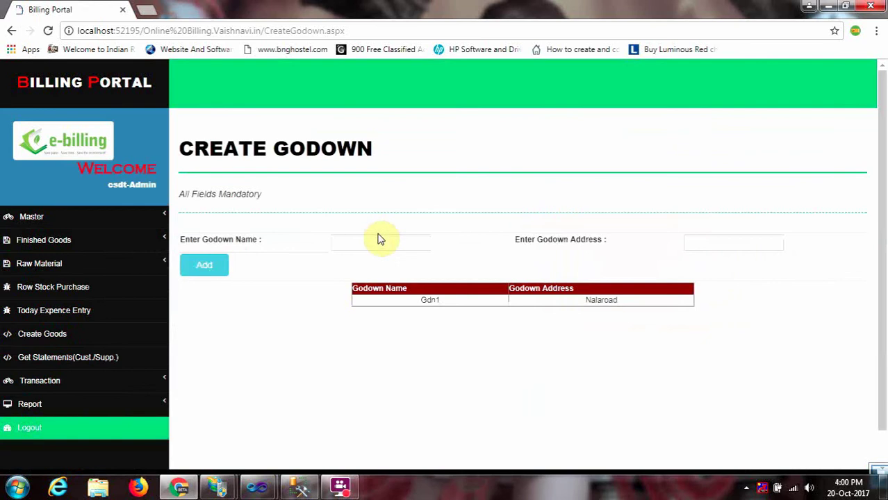
{"action": "left_click", "coordinate": [378, 242]}
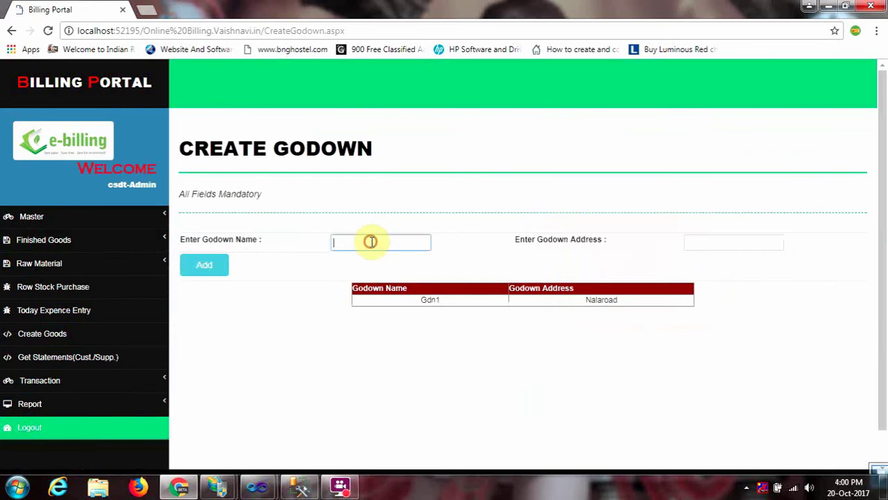
{"action": "double_click", "coordinate": [431, 301]}
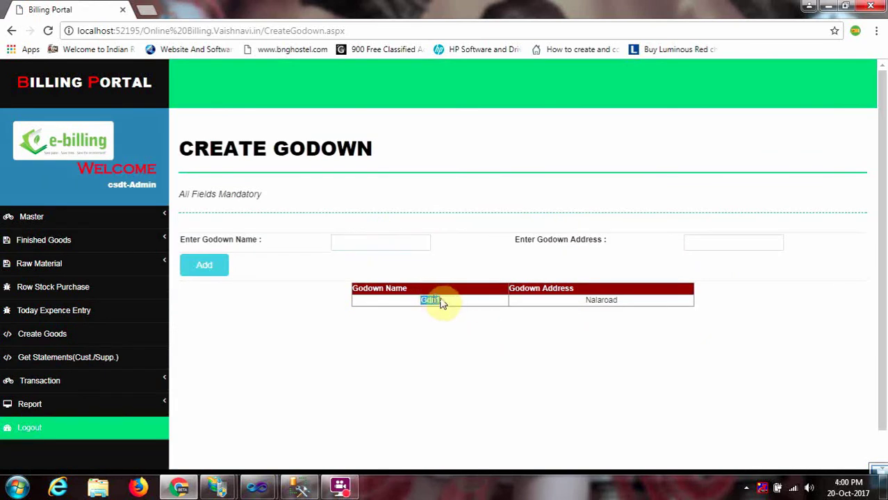
{"action": "left_click", "coordinate": [602, 300]}
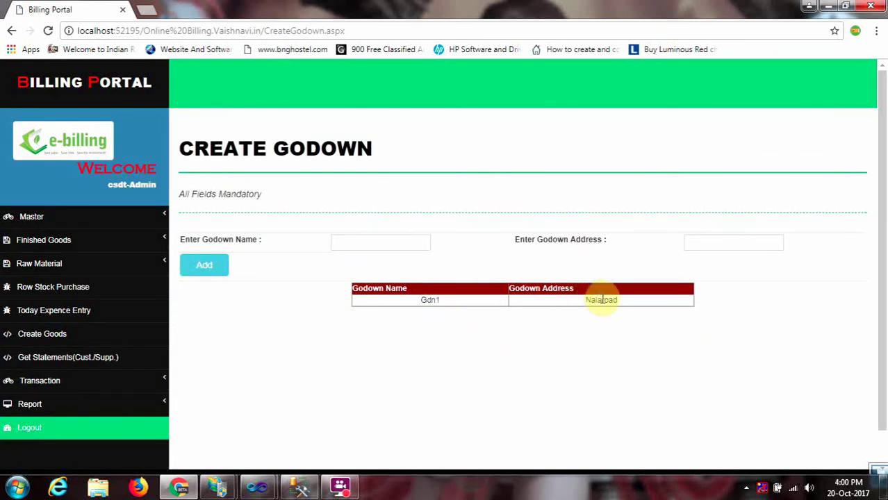
{"action": "double_click", "coordinate": [602, 300]}
{"action": "left_click", "coordinate": [366, 242]}
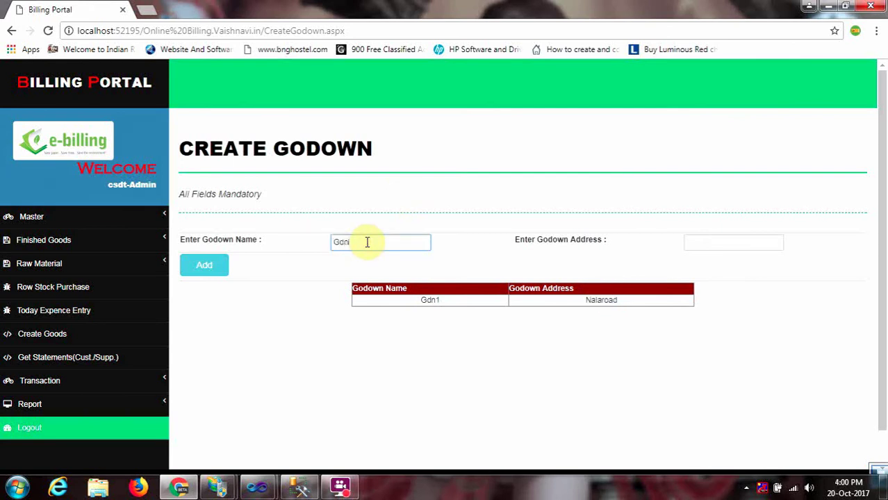
{"action": "left_click", "coordinate": [703, 238]}
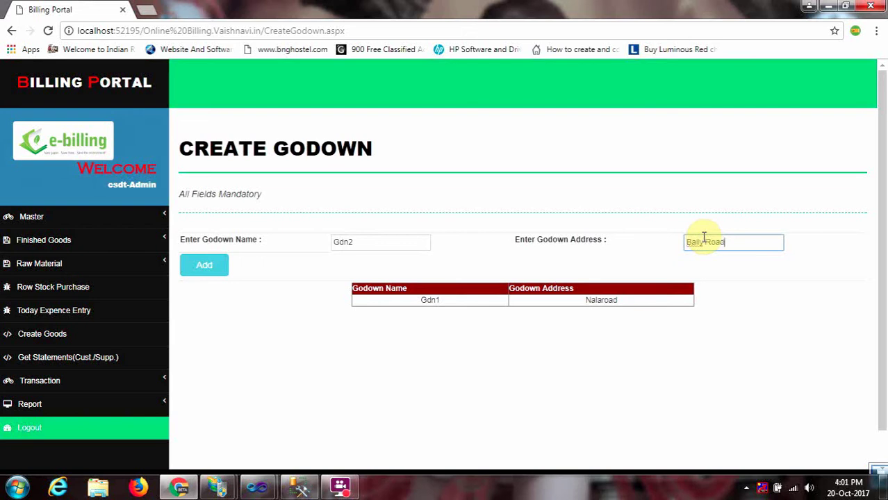
{"action": "left_click", "coordinate": [365, 239]}
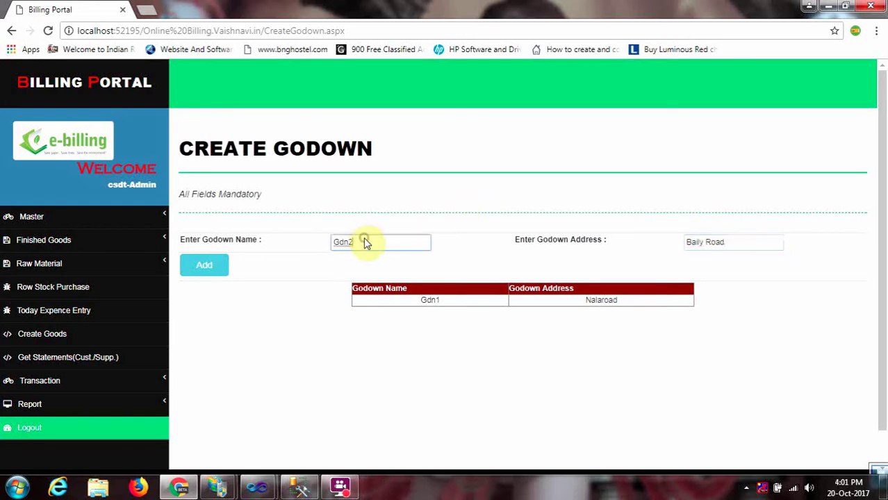
{"action": "left_click", "coordinate": [725, 243]}
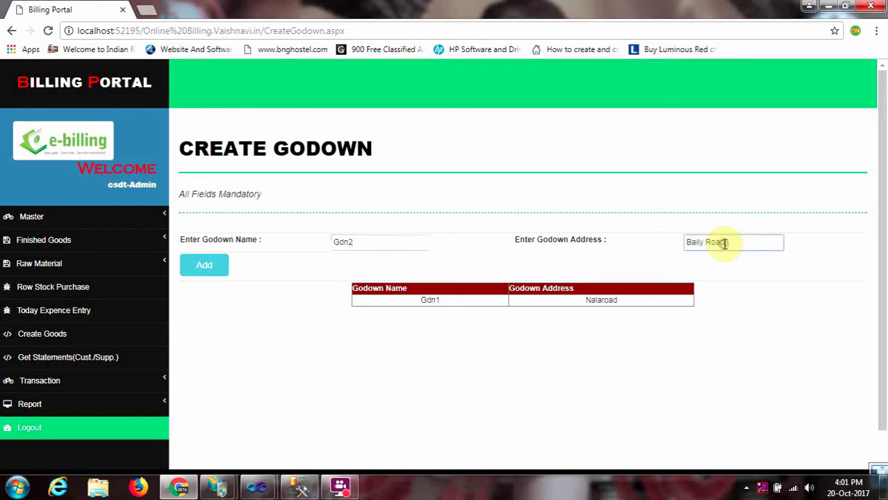
{"action": "left_click", "coordinate": [218, 270]}
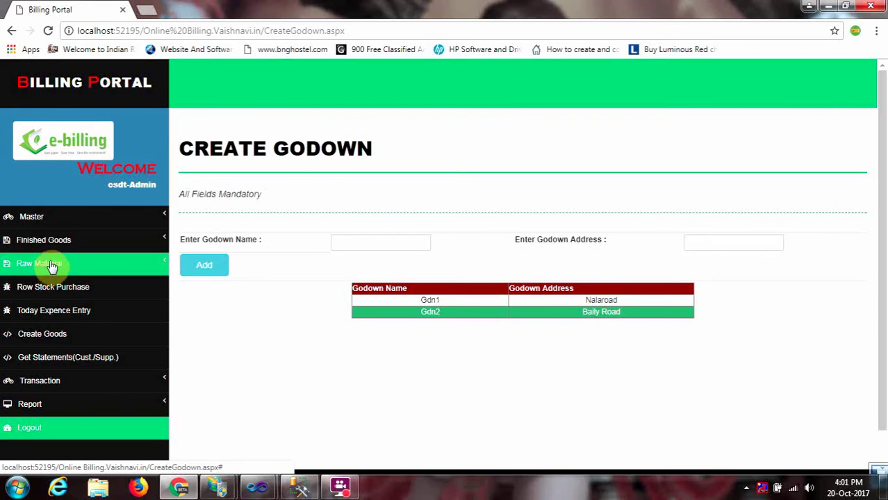
{"action": "left_click", "coordinate": [73, 249]}
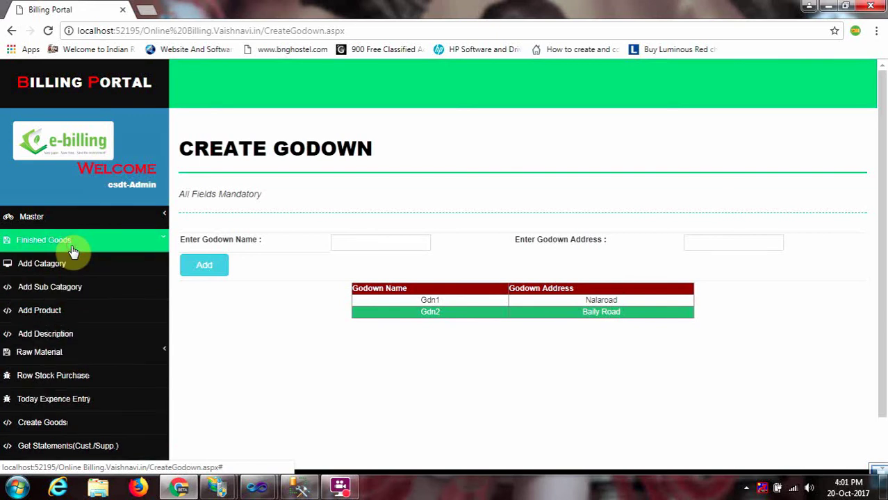
{"action": "left_click", "coordinate": [36, 267]}
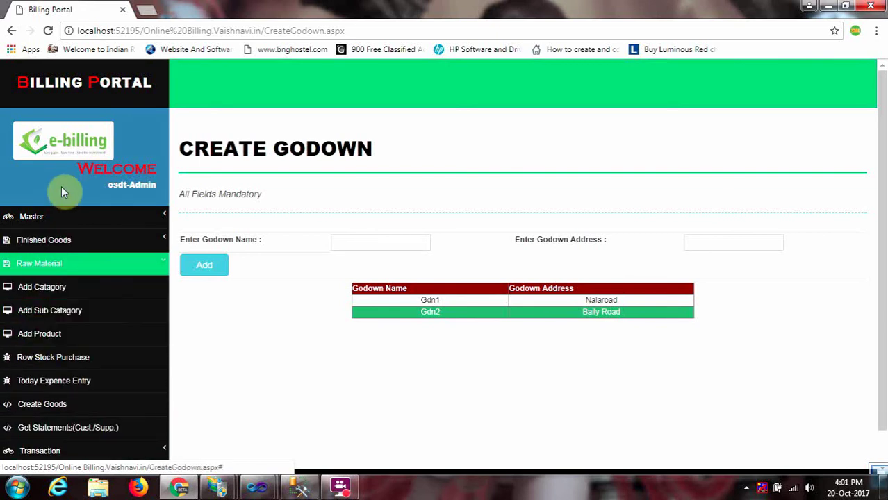
{"action": "left_click", "coordinate": [56, 239]}
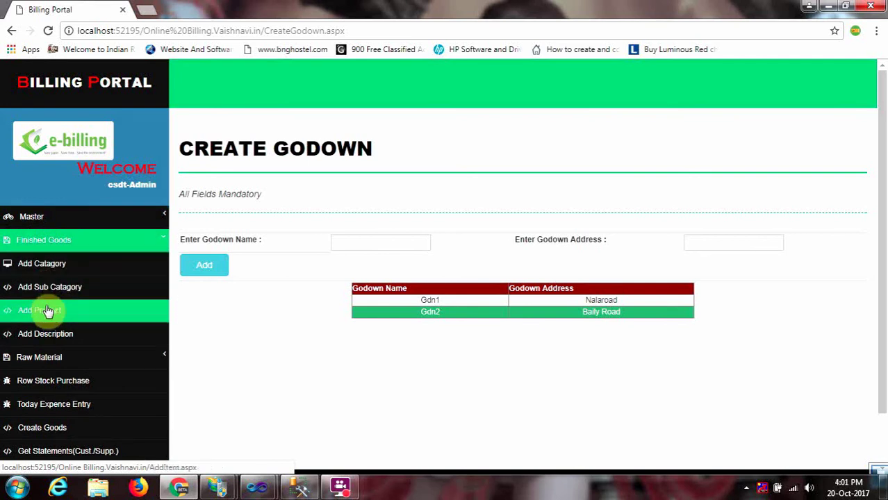
{"action": "left_click", "coordinate": [52, 241]}
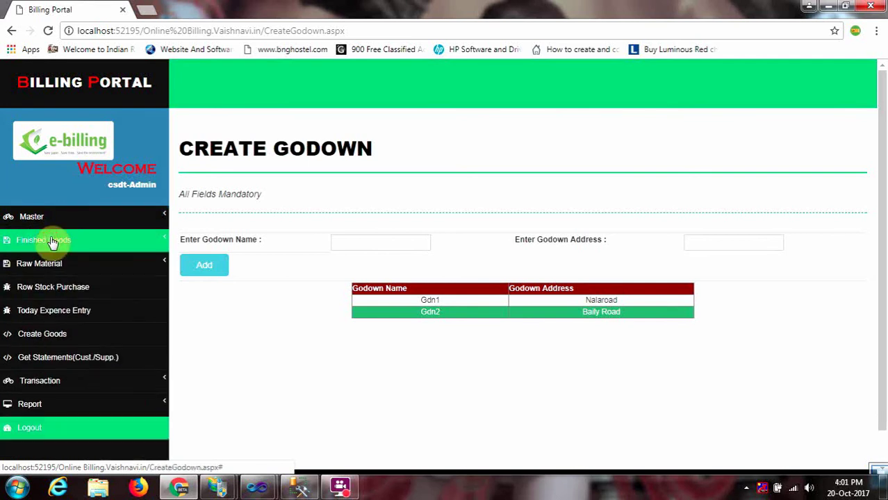
Add a raw material category named Steel Sheets and acknowledge the upload message.
{"action": "left_click", "coordinate": [44, 264]}
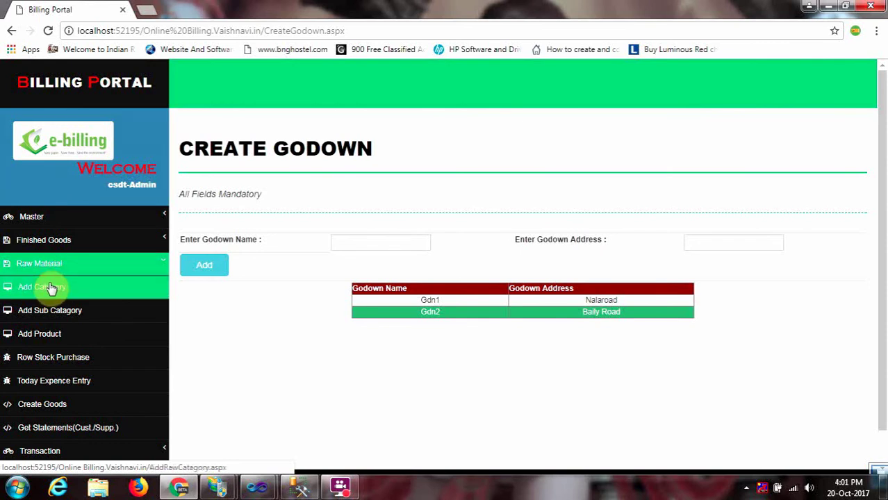
{"action": "left_click", "coordinate": [50, 288]}
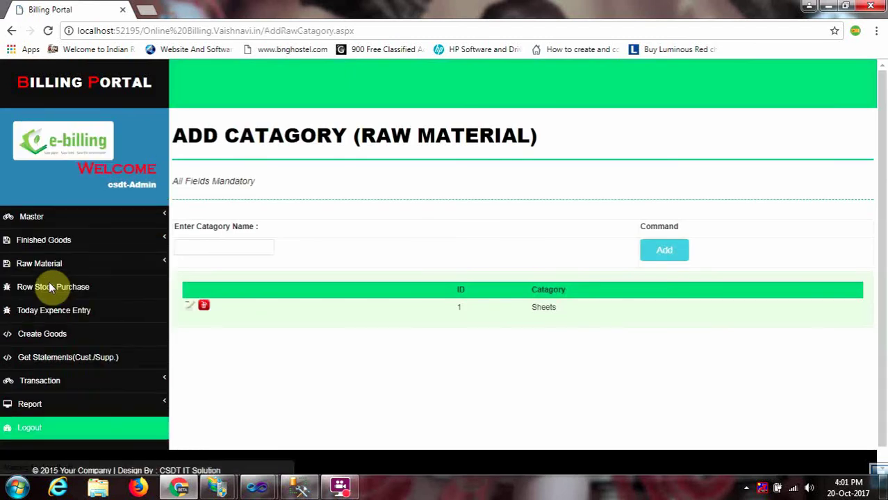
{"action": "double_click", "coordinate": [542, 308]}
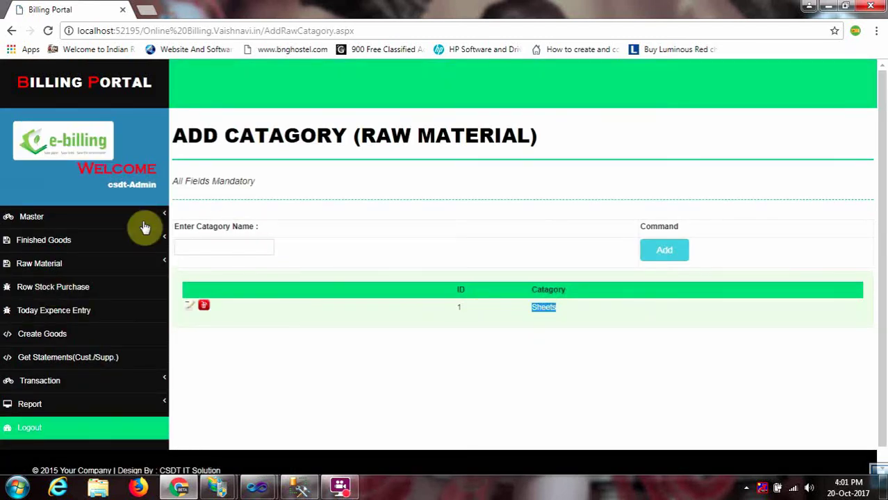
{"action": "left_click", "coordinate": [232, 249]}
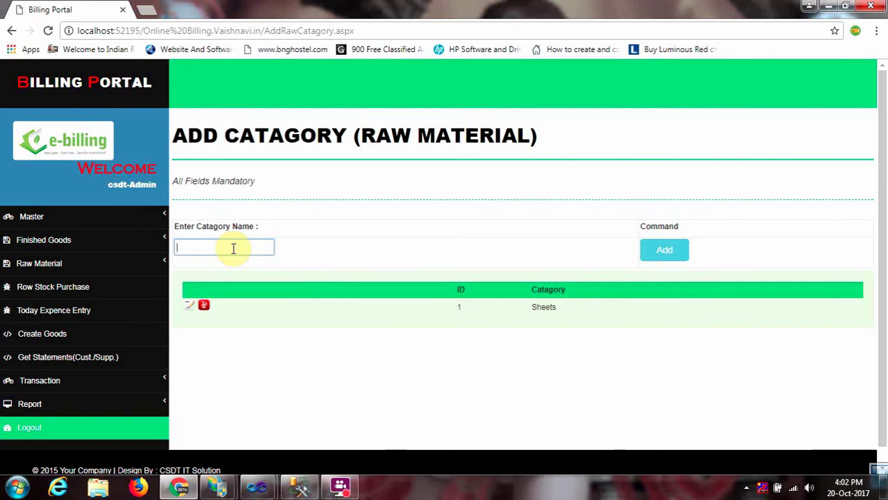
{"action": "type", "text": "Steel Sheets"}
{"action": "left_click", "coordinate": [663, 252]}
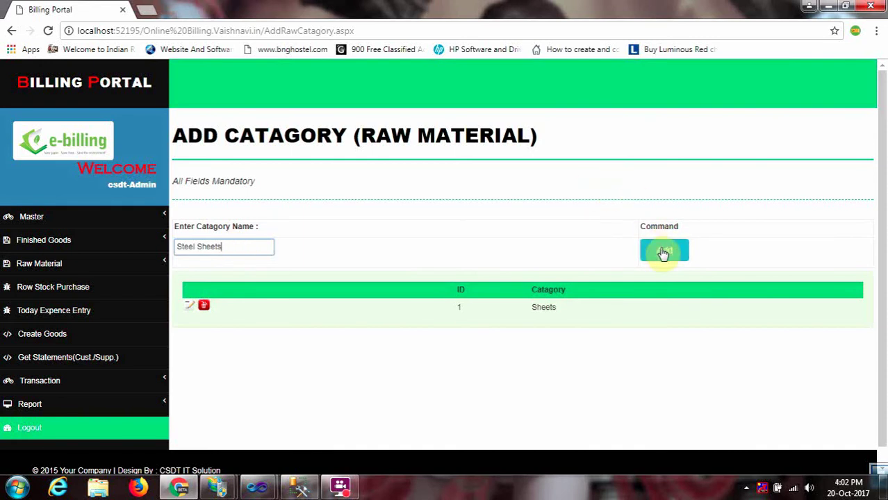
{"action": "left_click", "coordinate": [663, 252]}
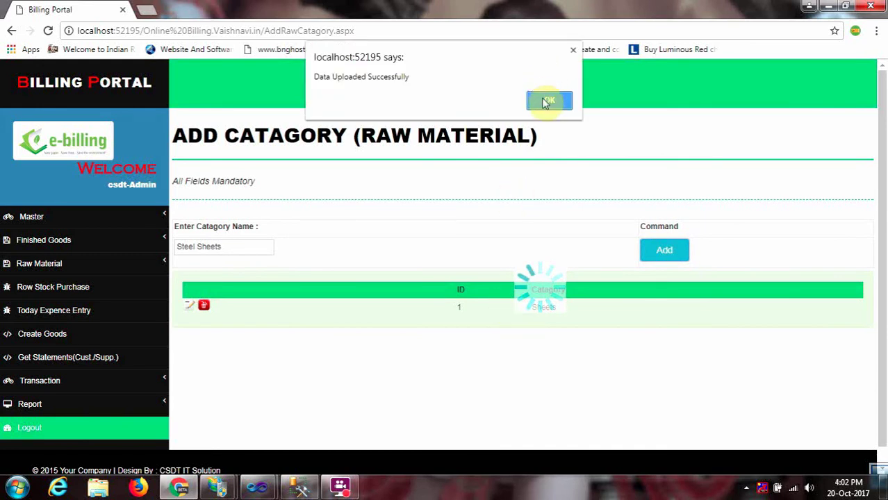
{"action": "left_click", "coordinate": [548, 101]}
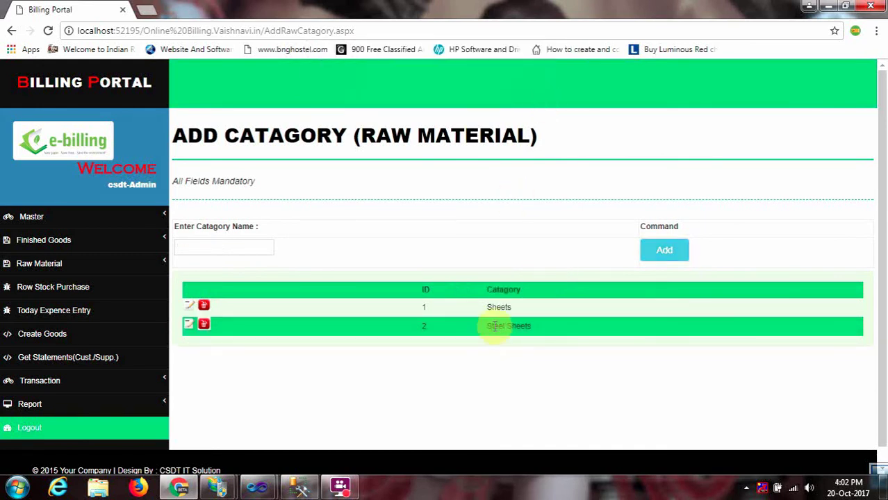
{"action": "left_click_drag", "start_coordinate": [486, 326], "coordinate": [531, 324]}
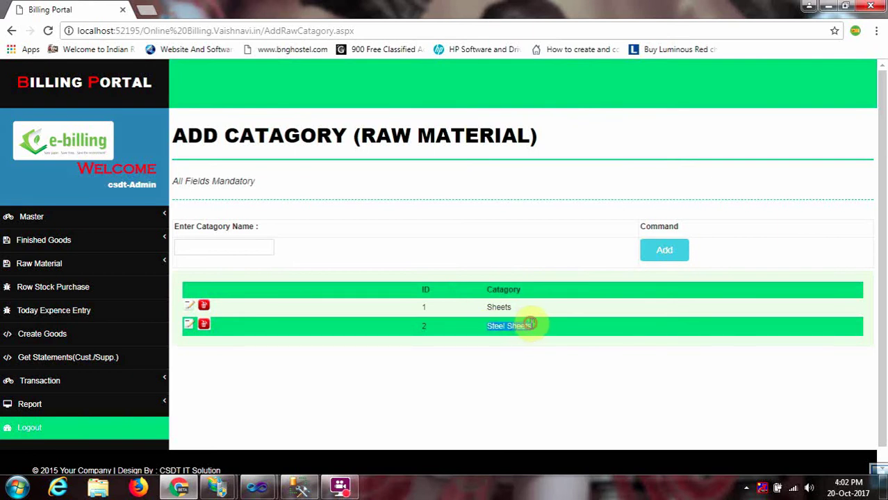
Rename the raw material category Steel Sheets to Steel Sheet and confirm the update.
{"action": "left_click", "coordinate": [190, 328]}
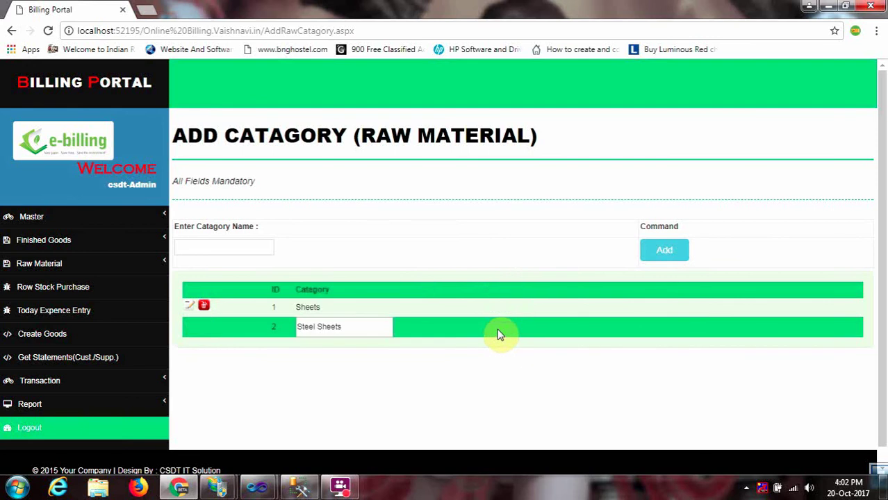
{"action": "left_click", "coordinate": [351, 327]}
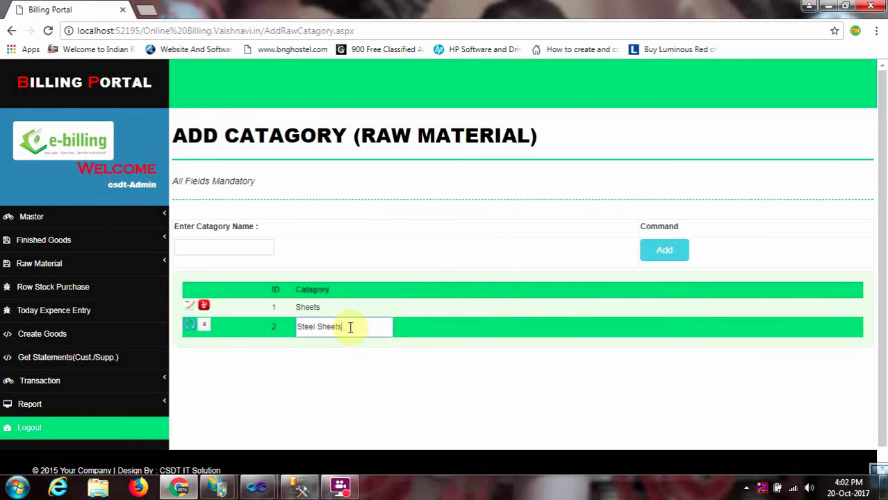
{"action": "left_click", "coordinate": [193, 326]}
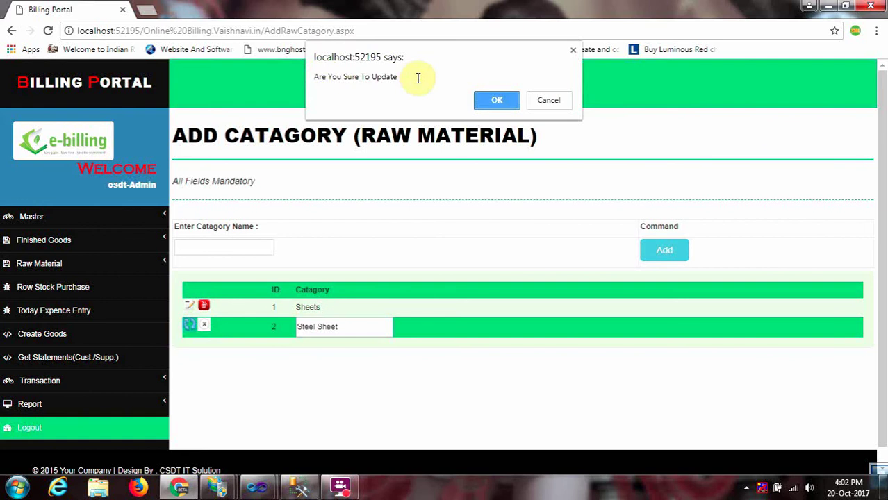
{"action": "left_click", "coordinate": [497, 101]}
{"action": "left_click", "coordinate": [502, 101]}
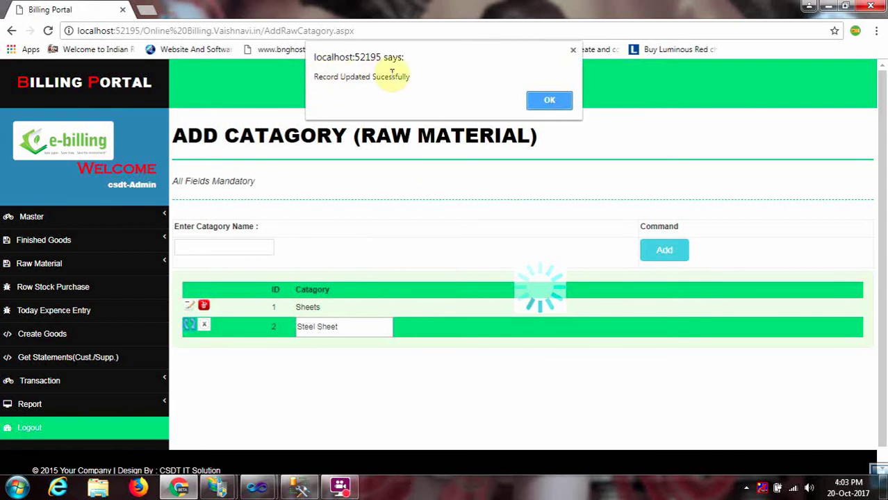
{"action": "left_click", "coordinate": [550, 102]}
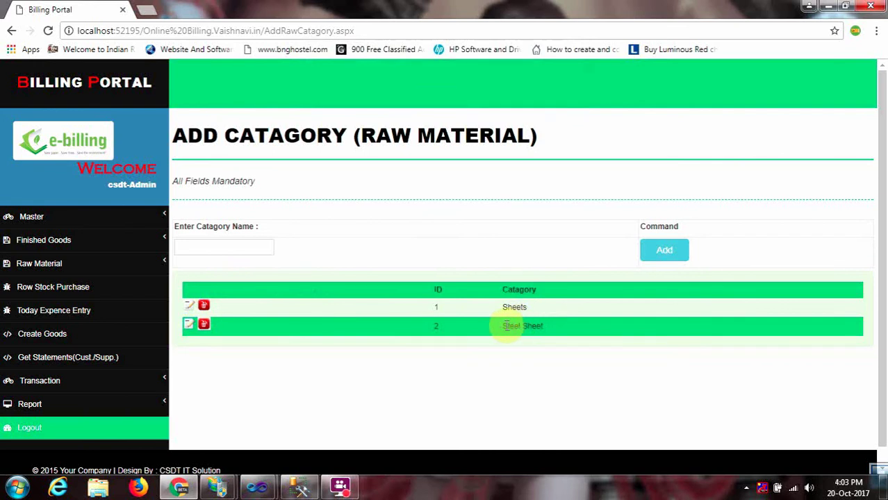
{"action": "left_click_drag", "start_coordinate": [506, 327], "coordinate": [526, 321]}
{"action": "left_click", "coordinate": [527, 320]}
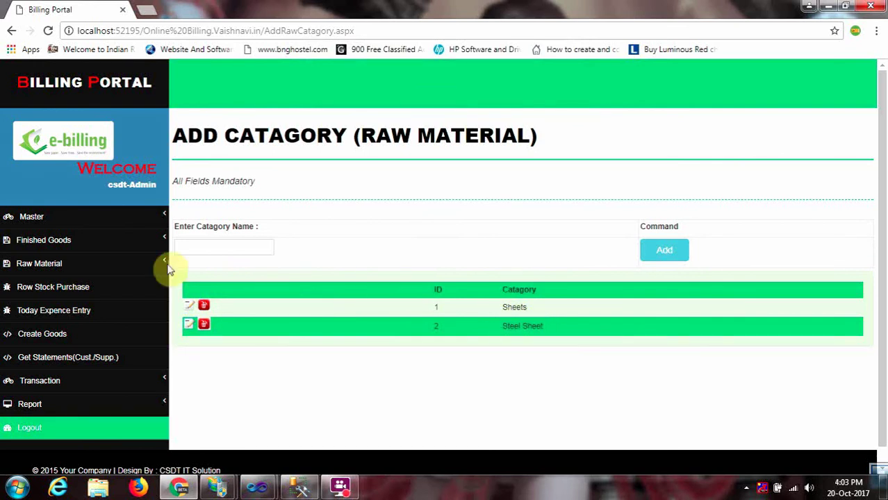
Open the Row Stock Purchase page and select Jindal Stainless Limited as the party.
{"action": "left_click", "coordinate": [42, 289]}
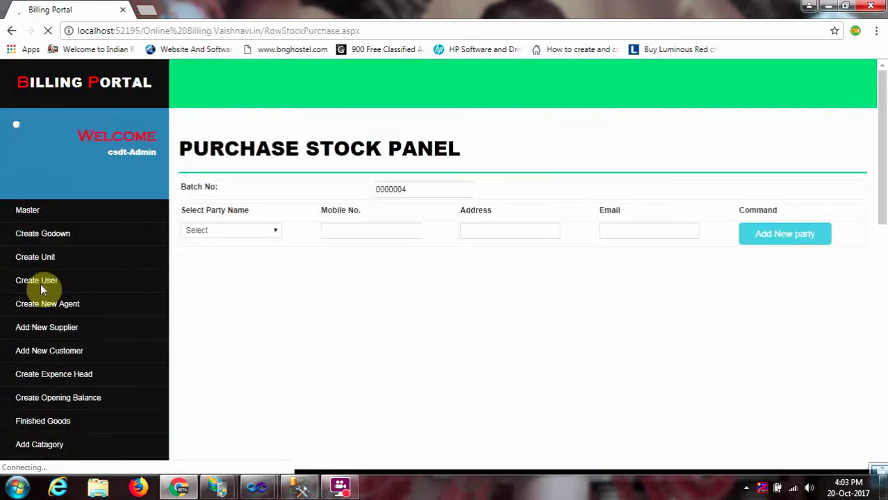
{"action": "left_click", "coordinate": [242, 234]}
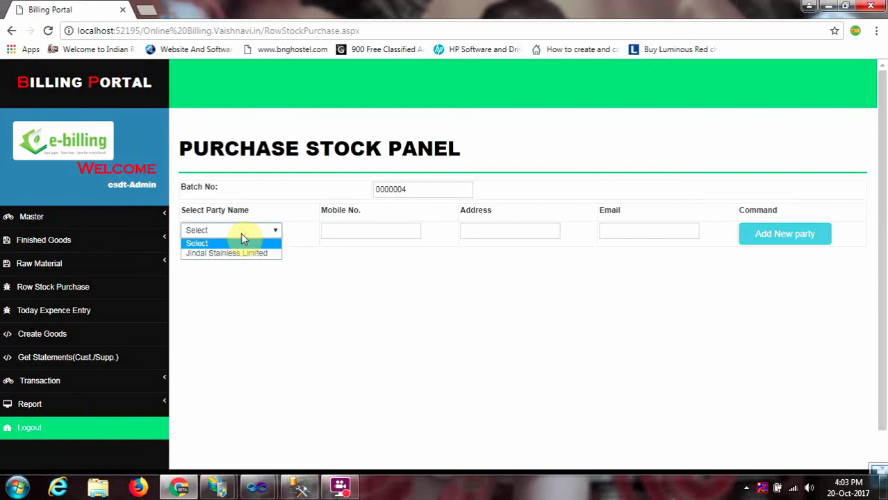
{"action": "left_click", "coordinate": [217, 254]}
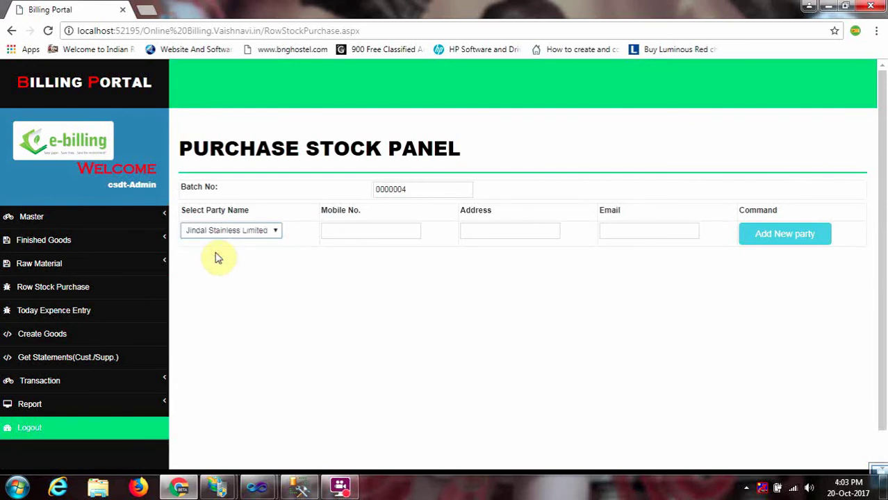
Examine the Jindal Stainless Limited record on the Add New Supplier page of the Master section.
{"action": "left_click", "coordinate": [103, 220]}
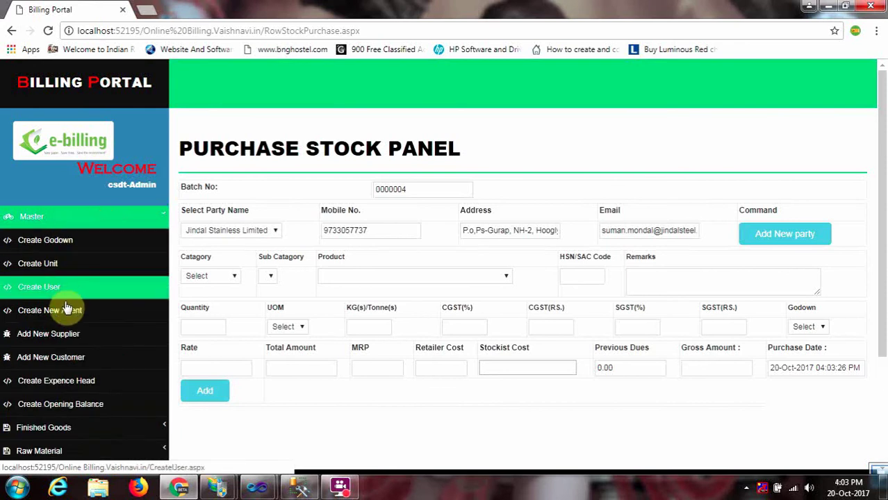
{"action": "left_click", "coordinate": [48, 337]}
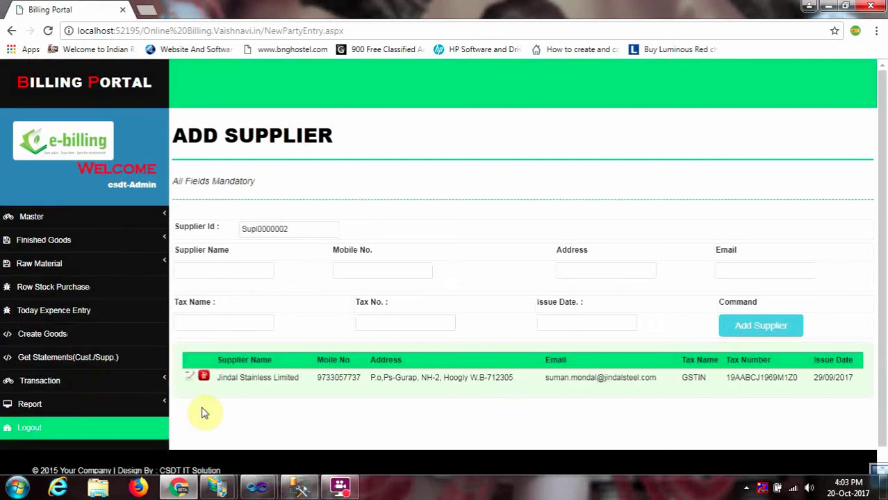
{"action": "double_click", "coordinate": [266, 379]}
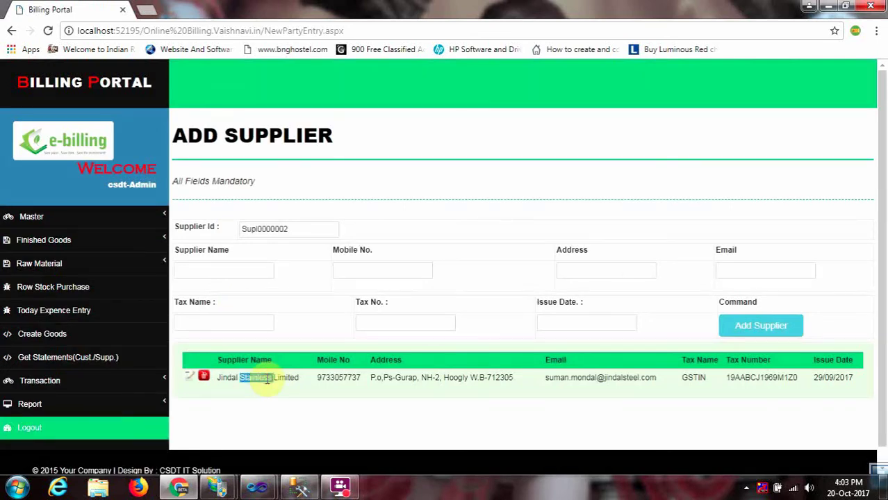
{"action": "double_click", "coordinate": [287, 379]}
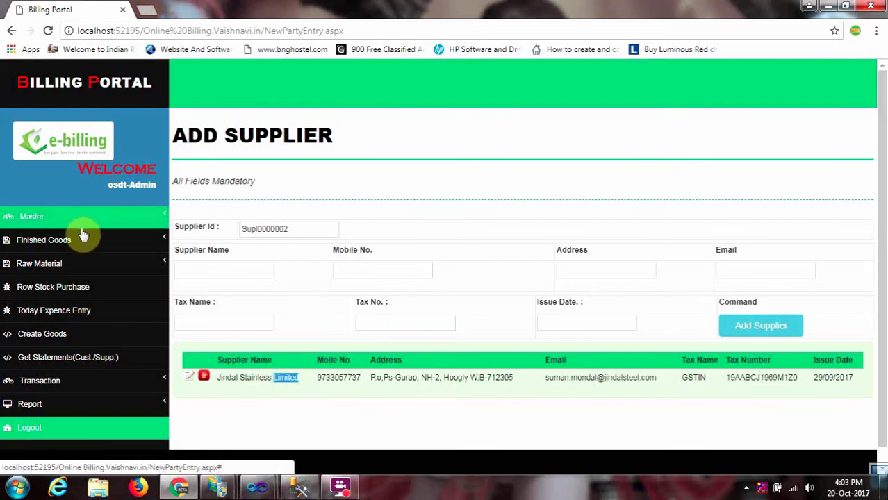
Return to Row Stock Purchase and start a purchase entry with Jindal Stainless Limited as the party.
{"action": "left_click", "coordinate": [56, 298]}
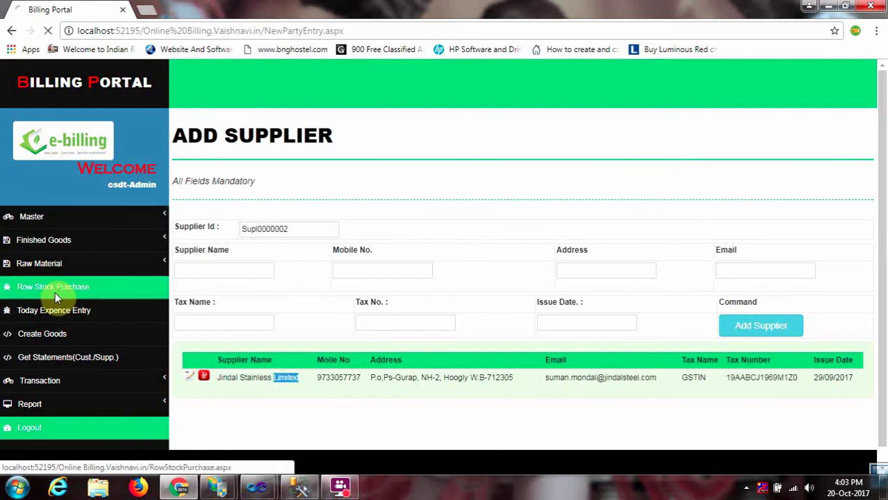
{"action": "left_click", "coordinate": [235, 231]}
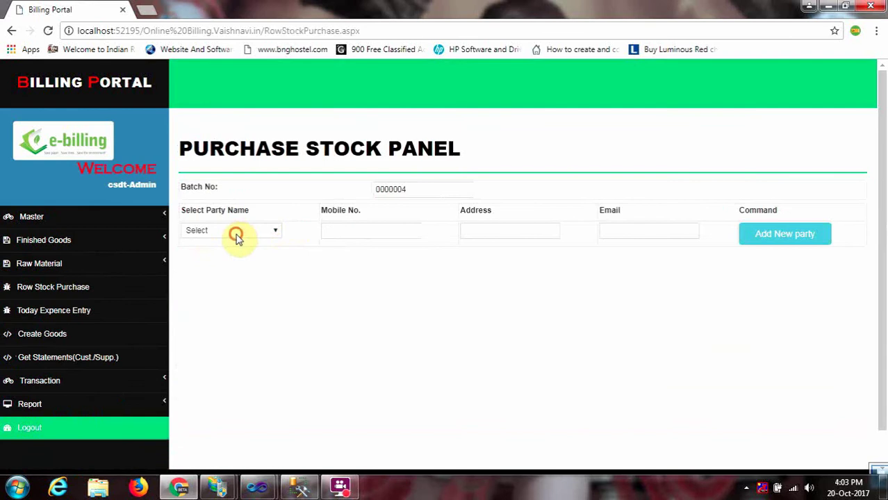
{"action": "left_click", "coordinate": [212, 258]}
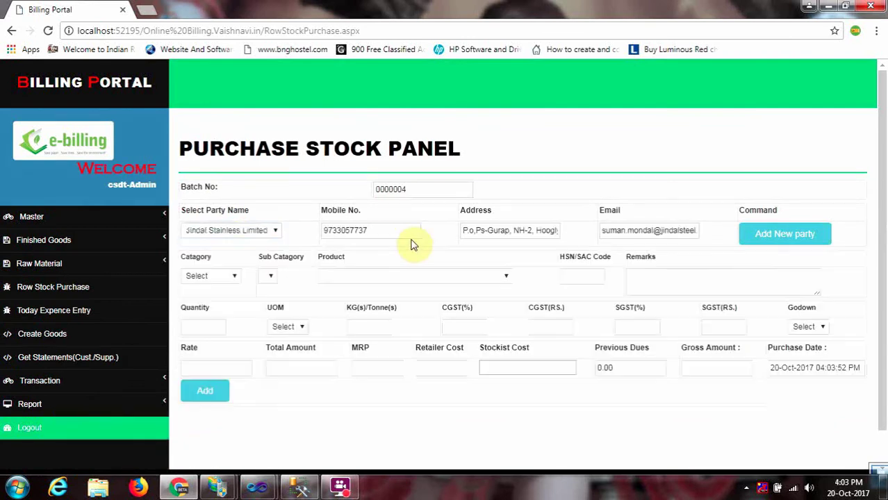
Choose the category Steel Sheet for the purchase and check its sub category options.
{"action": "left_click", "coordinate": [231, 276]}
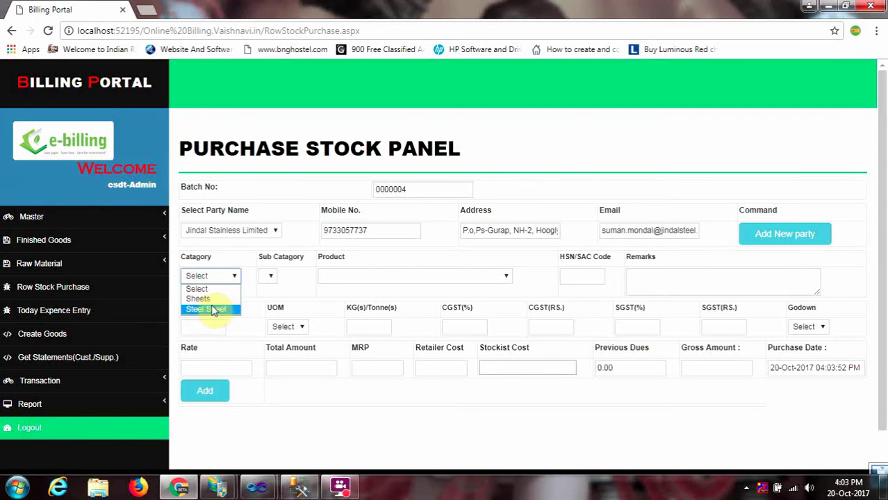
{"action": "left_click", "coordinate": [214, 311]}
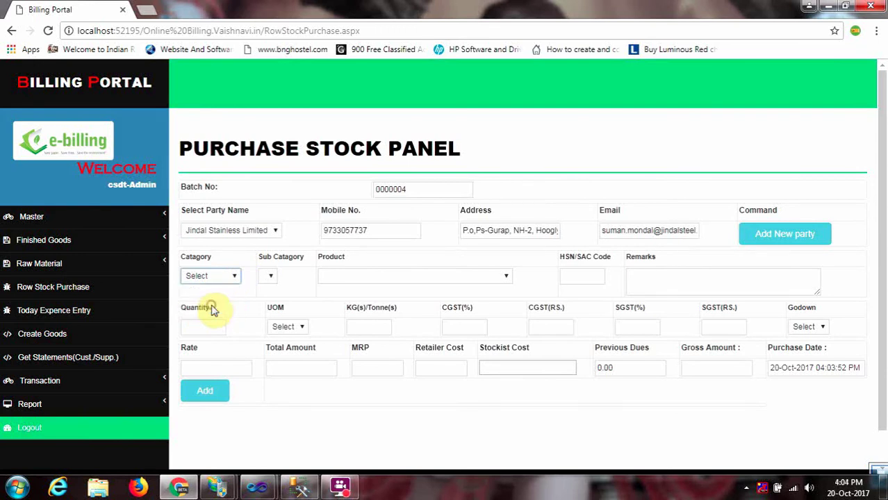
{"action": "left_click", "coordinate": [273, 278]}
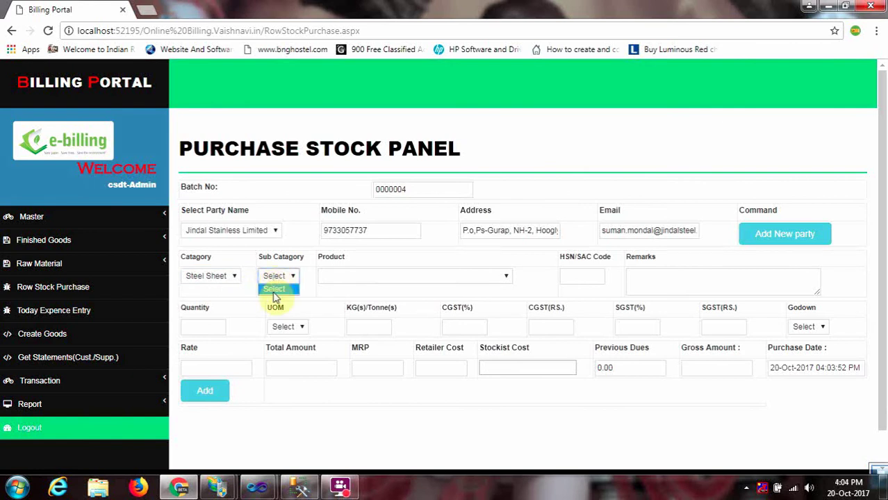
{"action": "left_click", "coordinate": [240, 278]}
Set the purchase item to category Sheets, sub category Coil Sheet and product GRADE:304 QUALITY FINISH:2B.
{"action": "left_click", "coordinate": [235, 276]}
{"action": "left_click", "coordinate": [206, 303]}
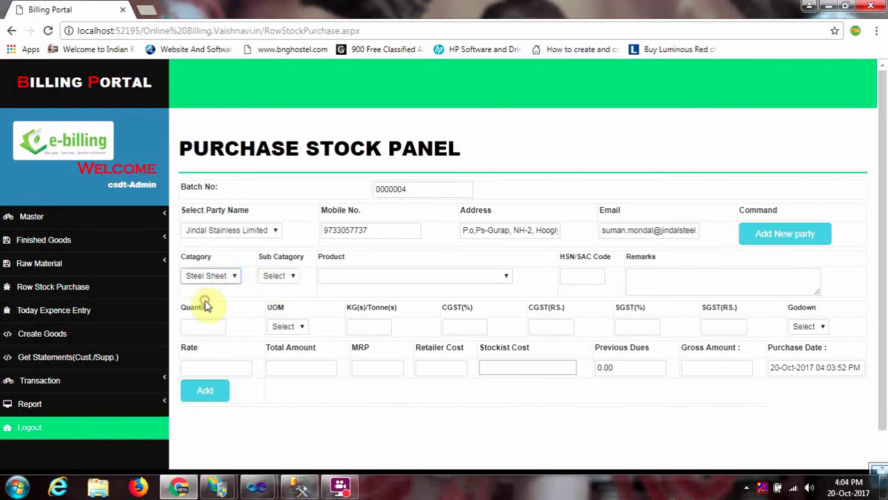
{"action": "left_click", "coordinate": [283, 277]}
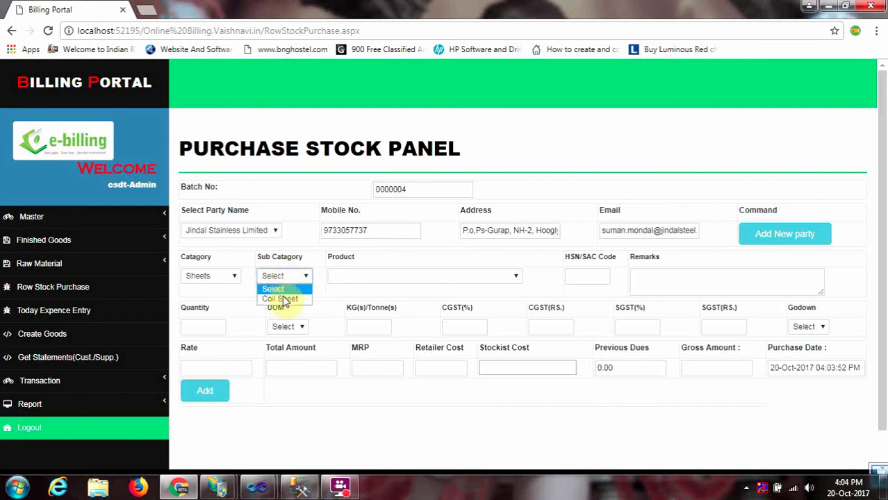
{"action": "left_click", "coordinate": [282, 299]}
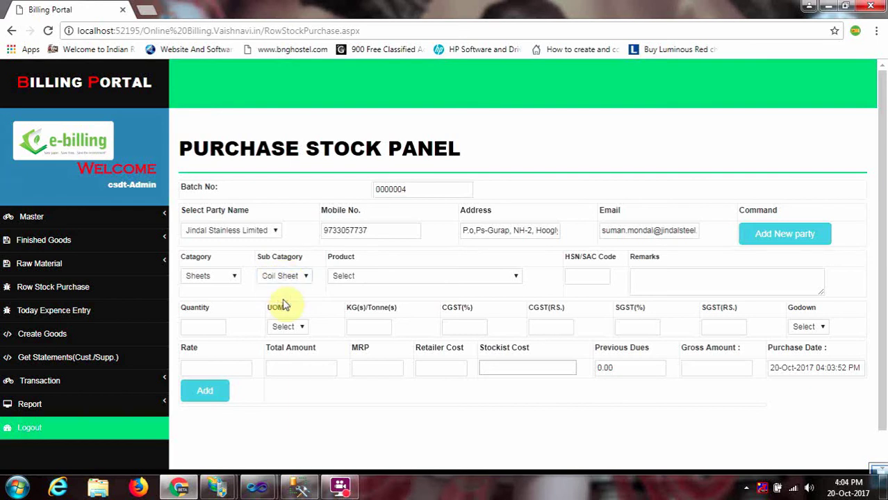
{"action": "left_click", "coordinate": [367, 278]}
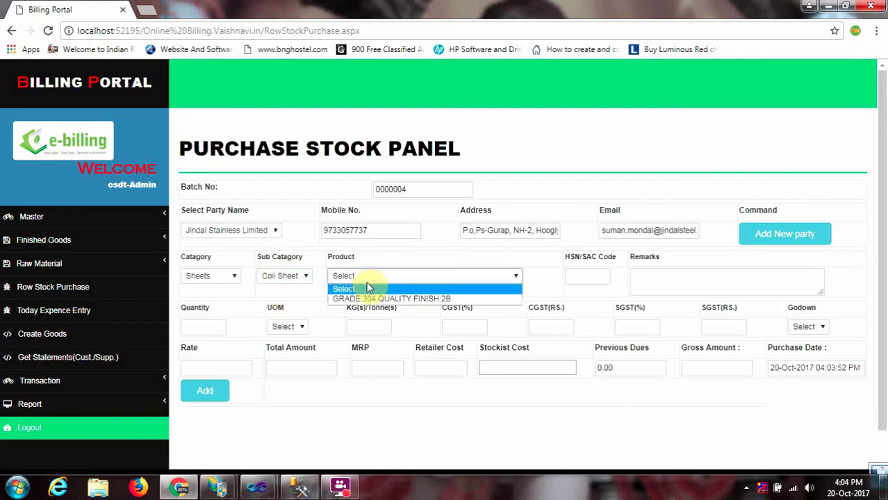
{"action": "left_click", "coordinate": [366, 299]}
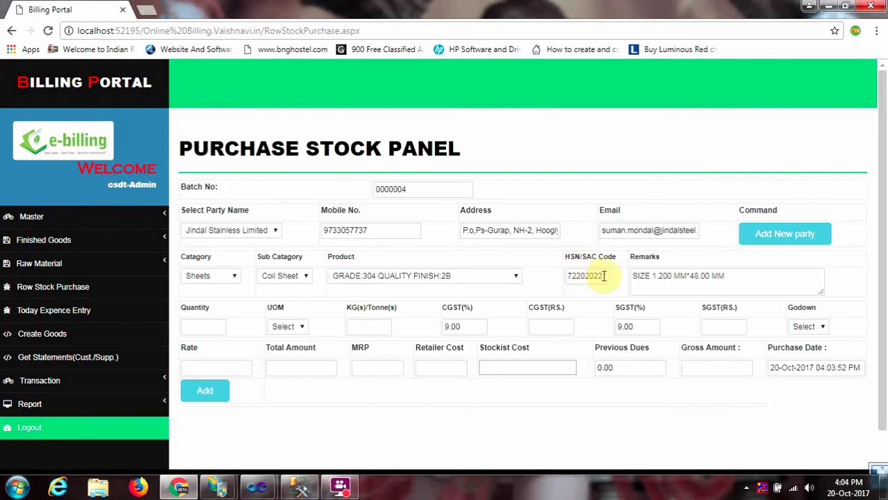
Set the purchase quantity to 10 and the unit of measure to Pcs.
{"action": "left_click", "coordinate": [208, 328]}
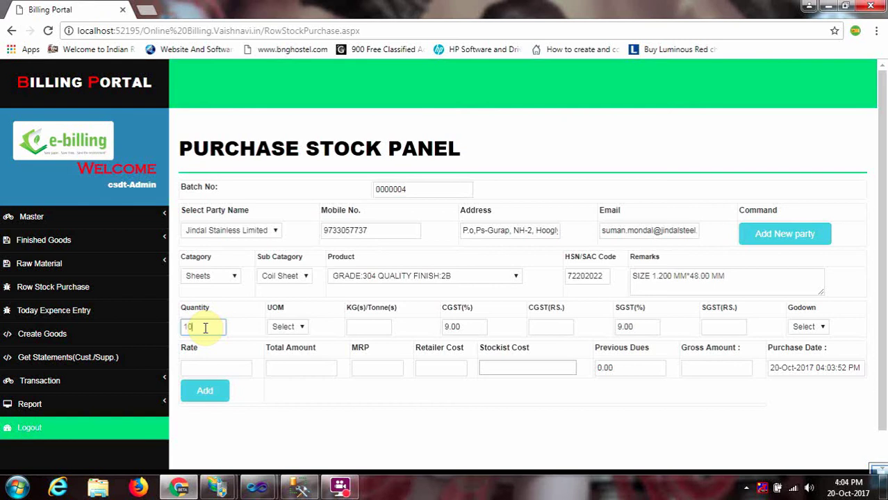
{"action": "left_click", "coordinate": [298, 327]}
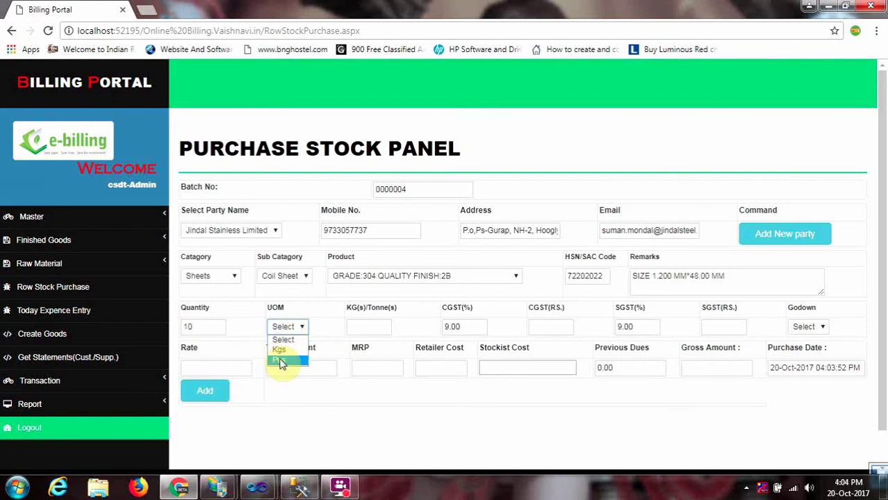
{"action": "left_click", "coordinate": [280, 351]}
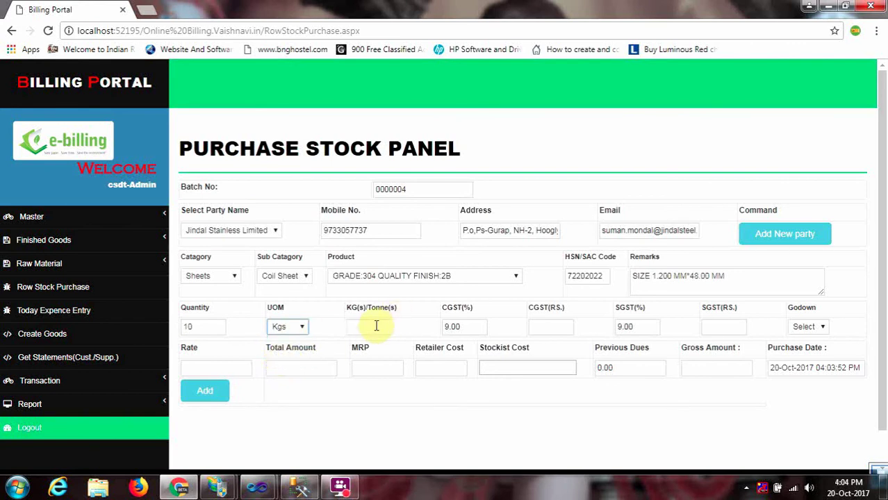
{"action": "left_click", "coordinate": [282, 327]}
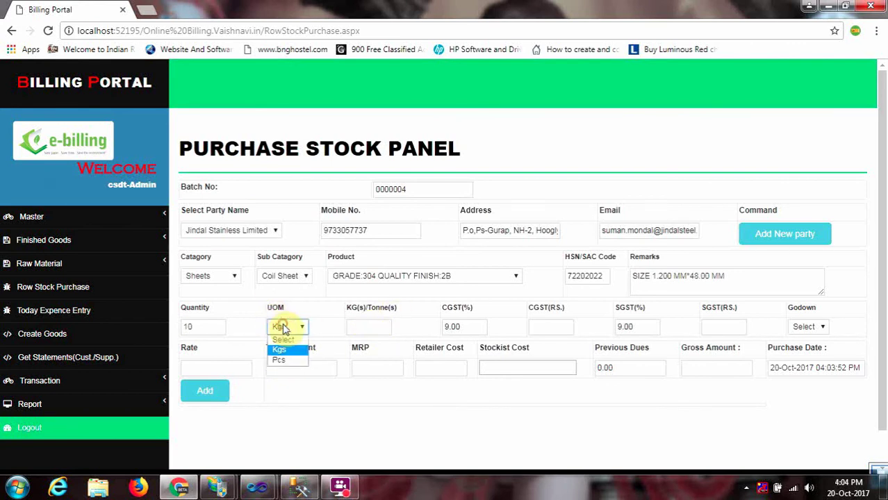
{"action": "left_click", "coordinate": [284, 363]}
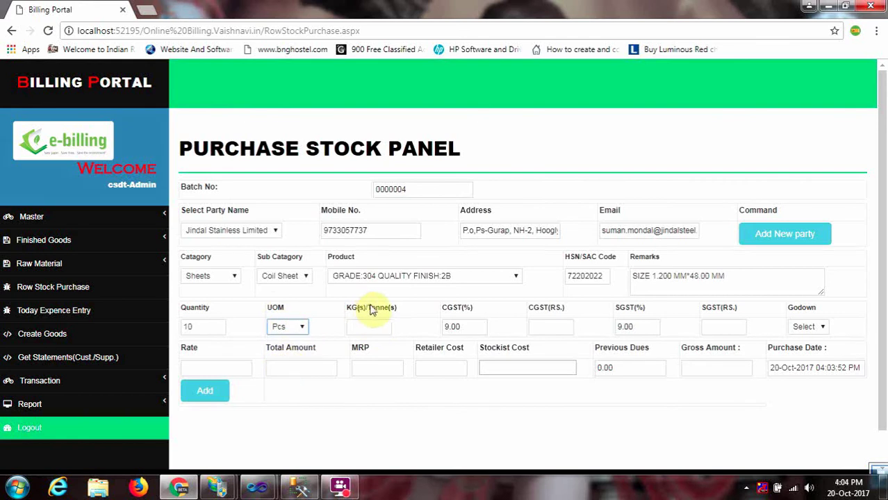
Enter 0 for KG(s)/Tonne(s) and reselect Pcs as the unit of measure.
{"action": "left_click", "coordinate": [360, 325]}
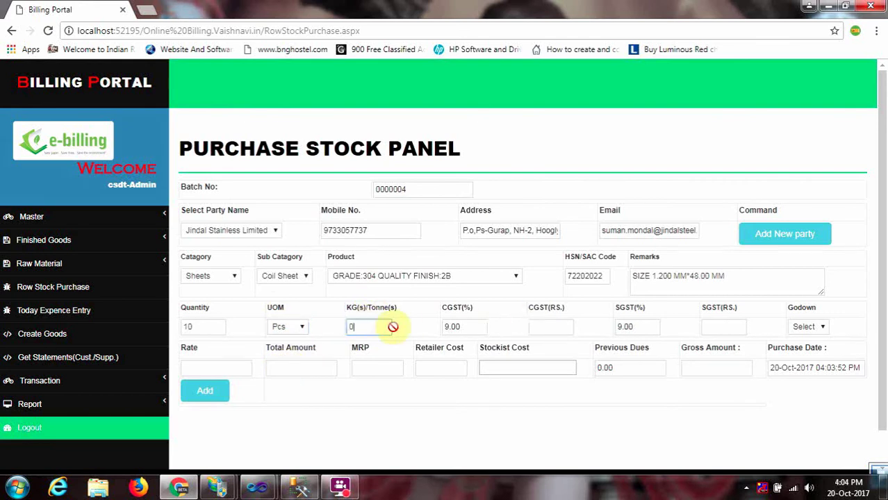
{"action": "double_click", "coordinate": [352, 326]}
{"action": "left_click", "coordinate": [304, 327]}
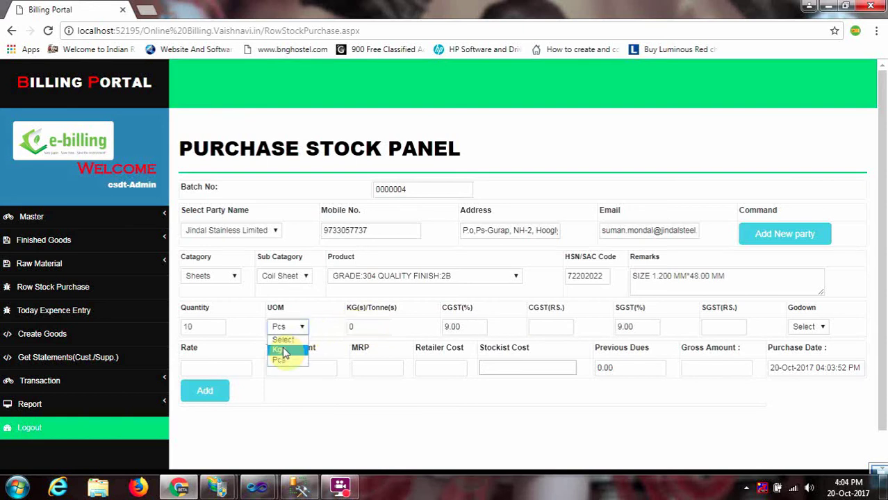
{"action": "left_click", "coordinate": [291, 360]}
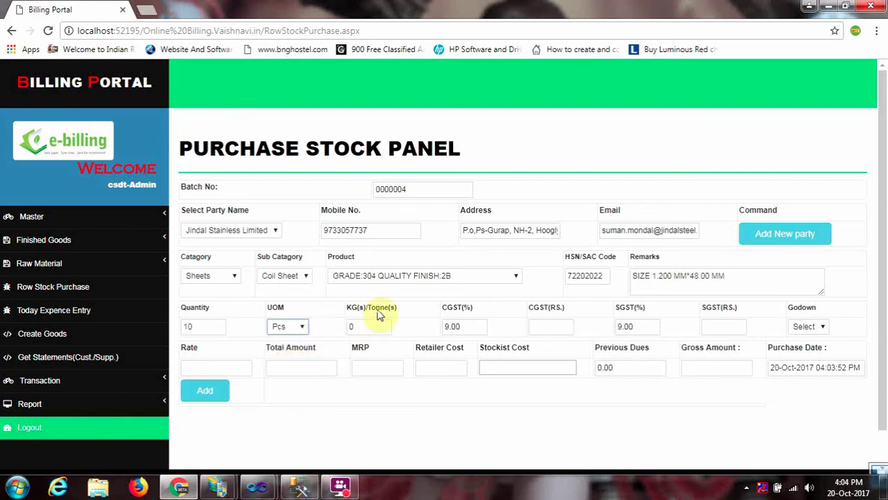
{"action": "left_click", "coordinate": [380, 320]}
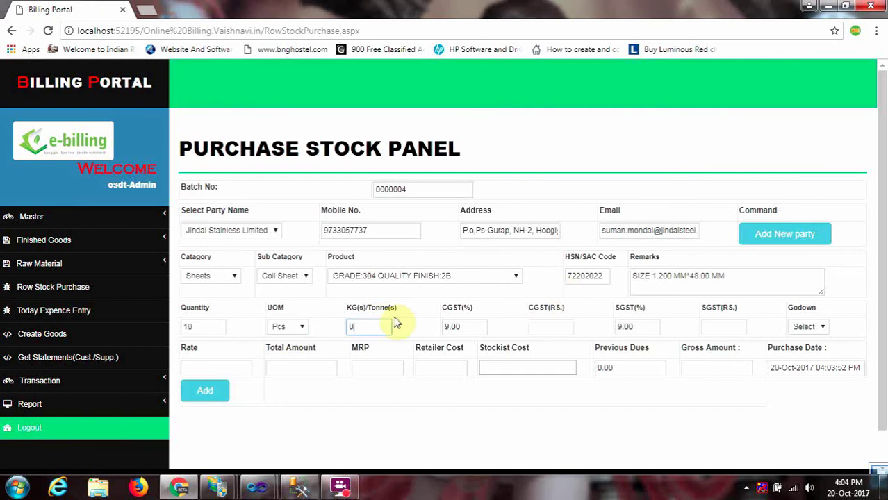
{"action": "left_click", "coordinate": [355, 324]}
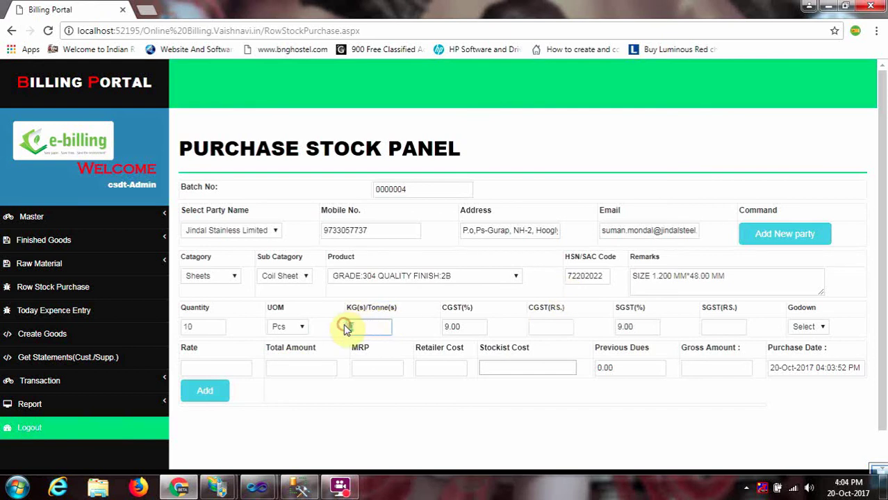
{"action": "double_click", "coordinate": [369, 326]}
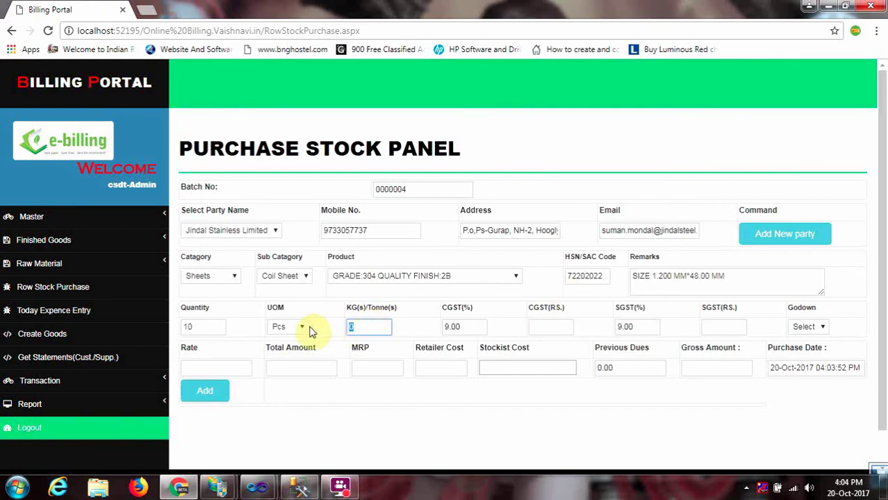
Set KG(s)/Tonne(s) to 180 and choose Gdn2 as the godown for the purchase item.
{"action": "left_click", "coordinate": [351, 327]}
{"action": "key", "text": "BackSpace"}
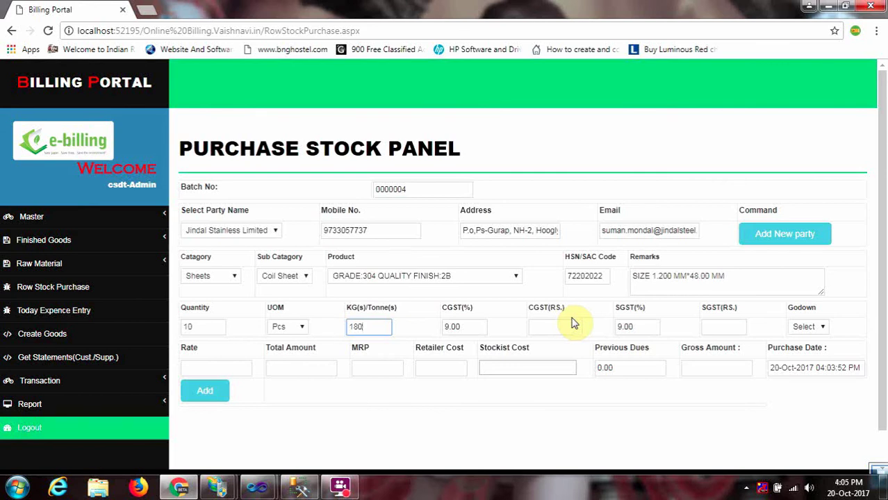
{"action": "left_click", "coordinate": [810, 326]}
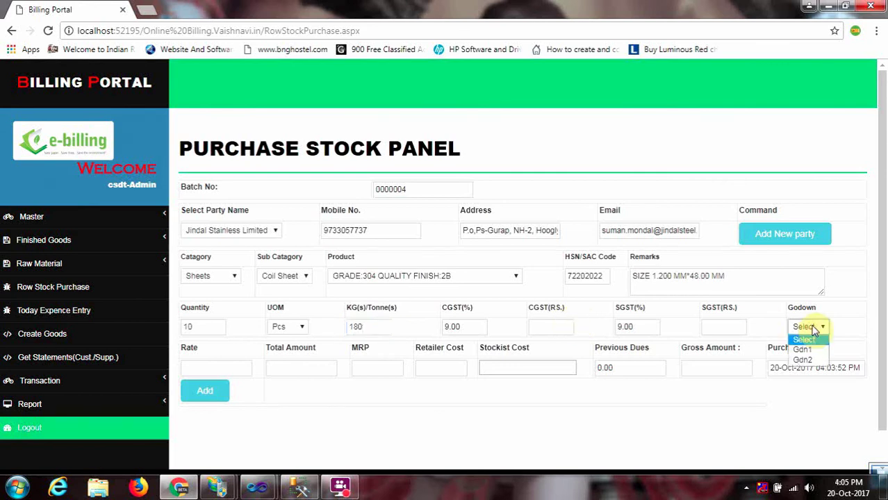
{"action": "left_click", "coordinate": [800, 361]}
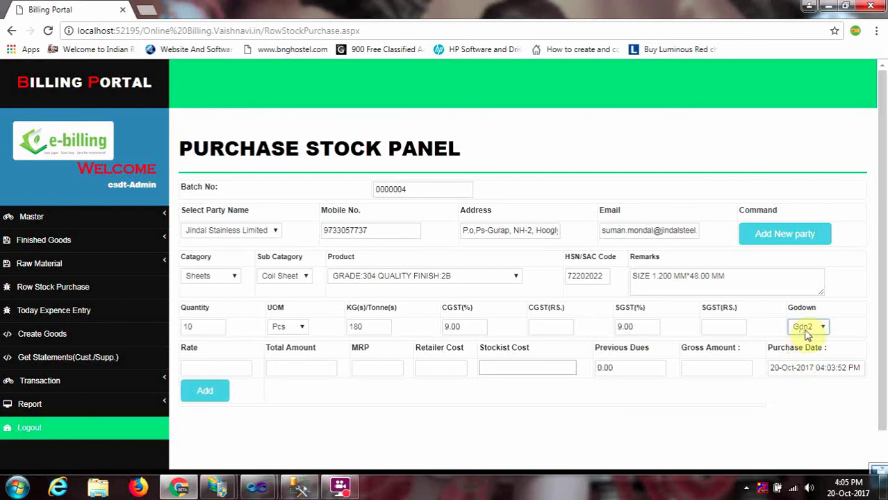
{"action": "left_click", "coordinate": [803, 328]}
{"action": "left_click", "coordinate": [803, 328]}
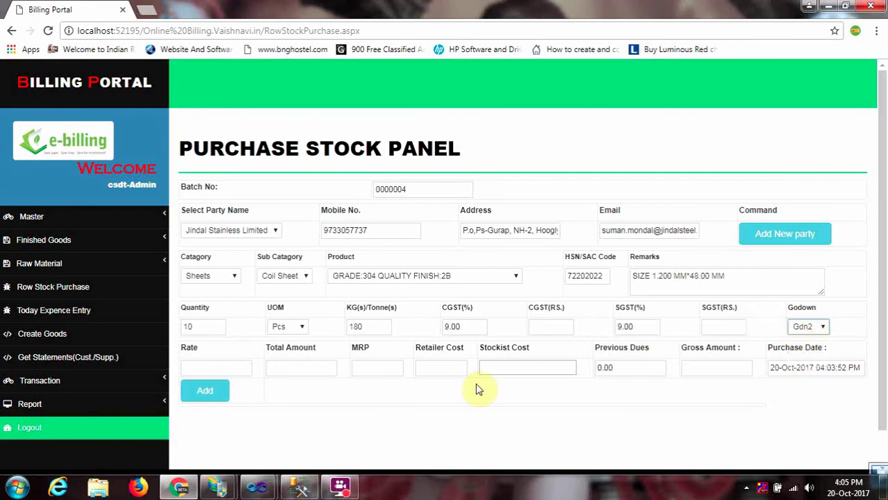
Set the purchase item's rate to 25000, MRP to 25500 and retailer cost to 25600.
{"action": "left_click", "coordinate": [233, 370]}
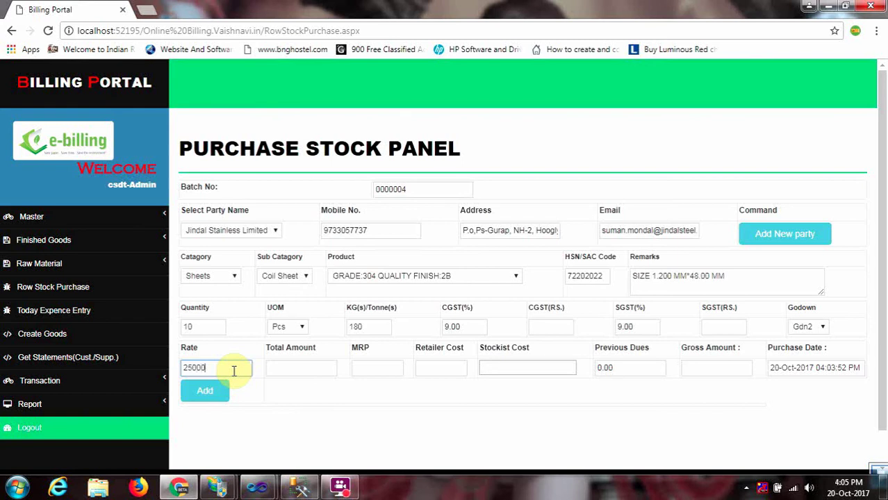
{"action": "left_click", "coordinate": [327, 388]}
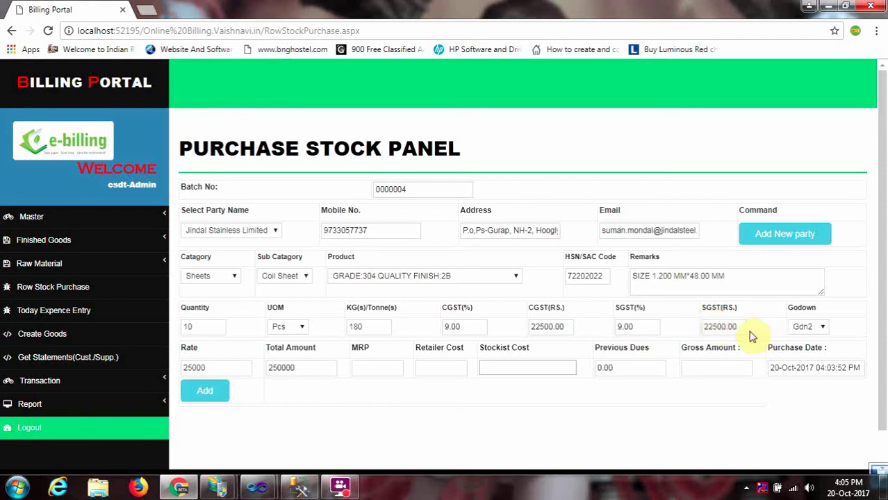
{"action": "left_click", "coordinate": [384, 368]}
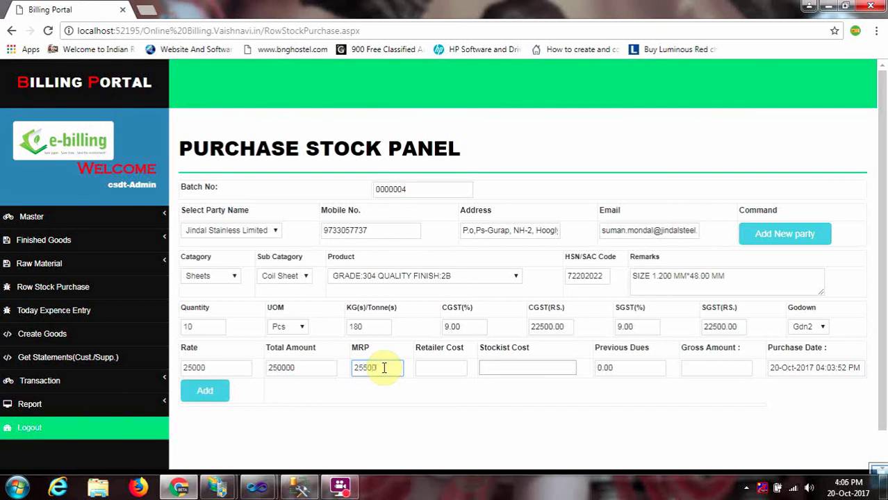
{"action": "left_click", "coordinate": [431, 366]}
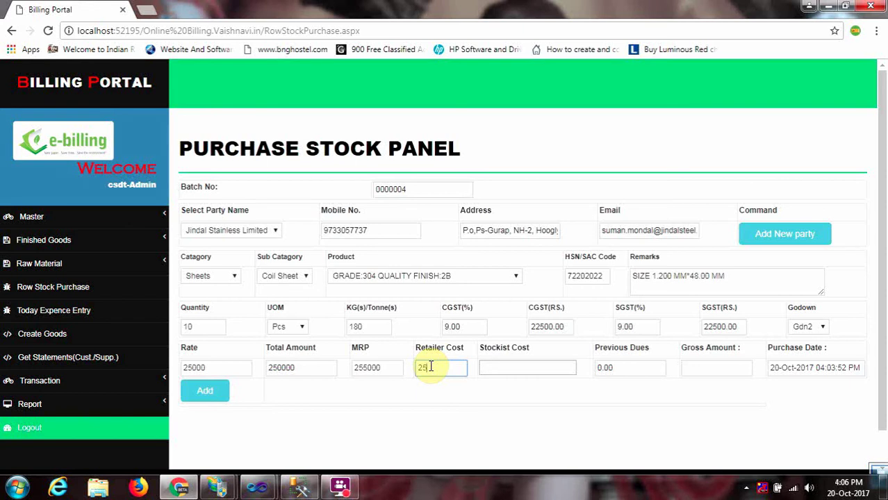
{"action": "type", "text": "500"}
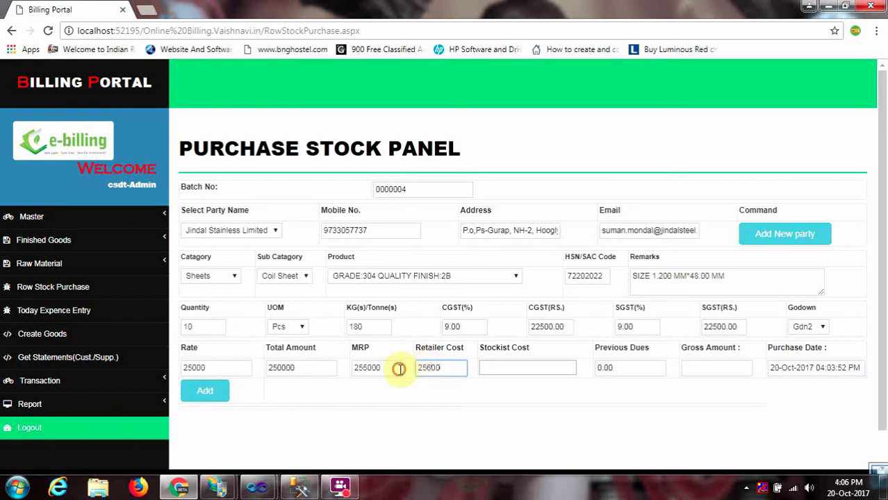
{"action": "left_click", "coordinate": [401, 369]}
{"action": "key", "text": "BackSpace"}
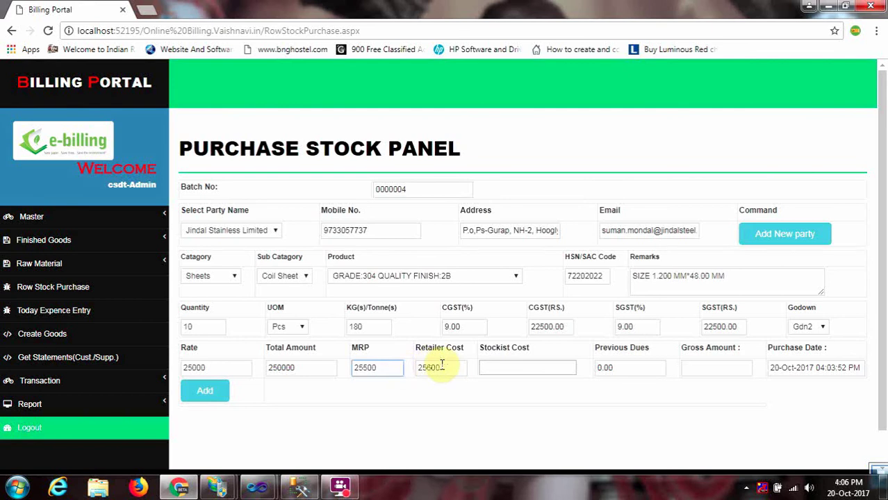
Set the stockist cost to 25200 and add the item to the purchase list.
{"action": "left_click", "coordinate": [510, 368]}
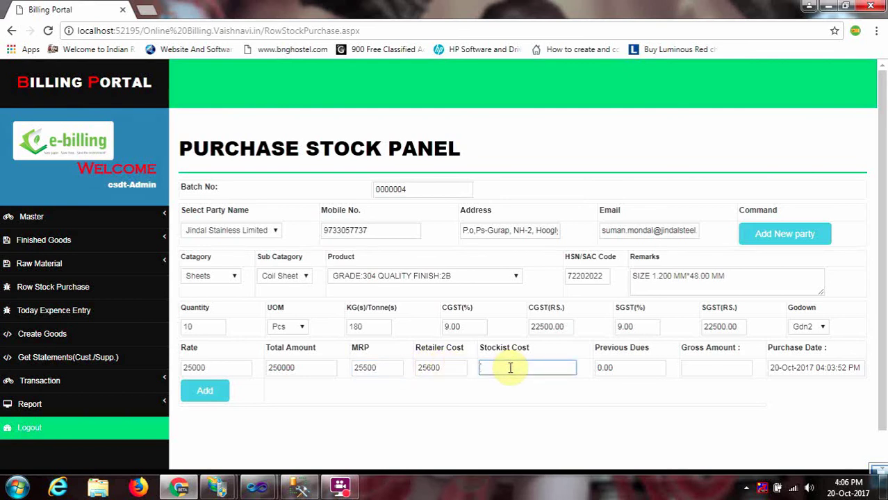
{"action": "type", "text": "25200"}
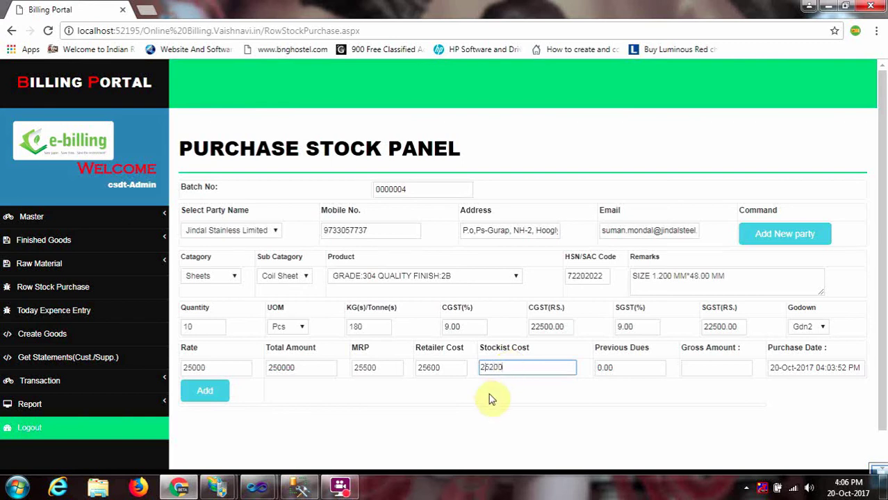
{"action": "left_click", "coordinate": [489, 395]}
{"action": "left_click", "coordinate": [200, 394]}
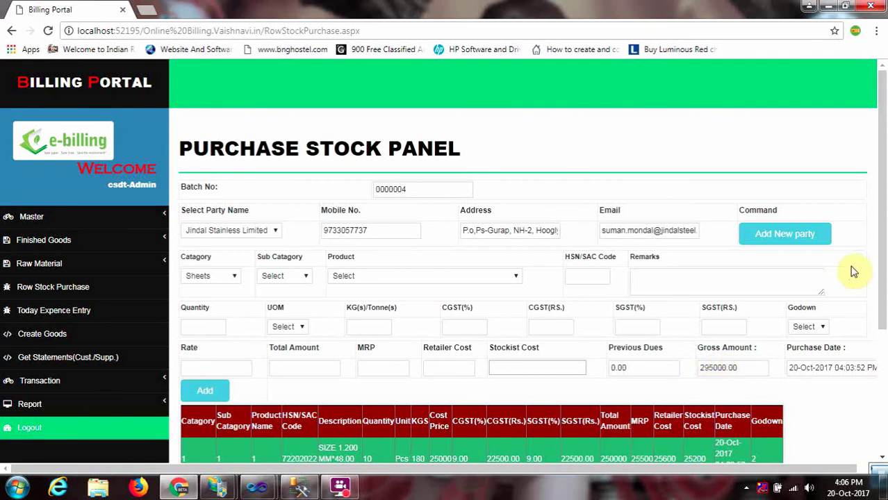
Review the CGST amount, cost price and quantity in the added item's row.
{"action": "left_click_drag", "start_coordinate": [883, 228], "coordinate": [884, 312]}
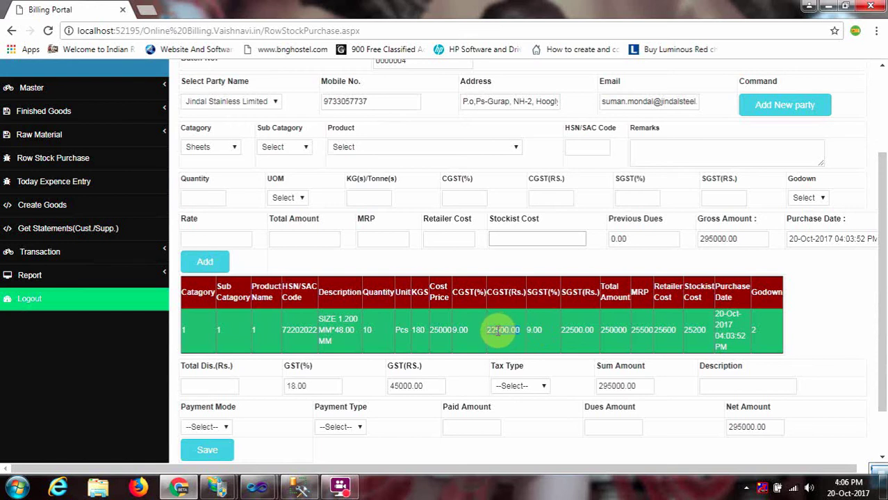
{"action": "left_click_drag", "start_coordinate": [497, 332], "coordinate": [446, 332]}
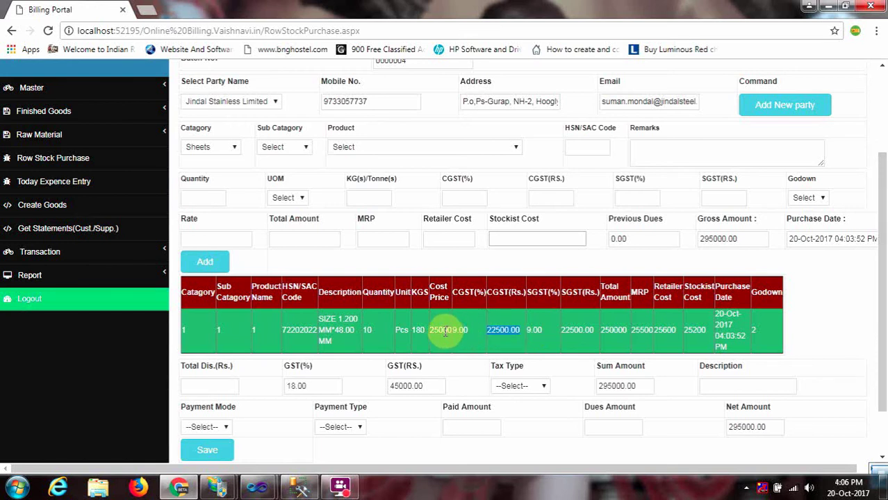
{"action": "left_click", "coordinate": [446, 332]}
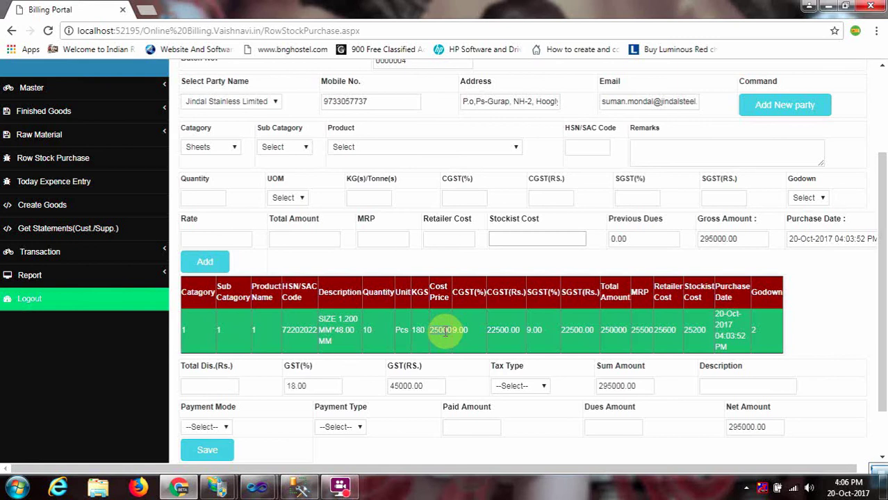
{"action": "double_click", "coordinate": [500, 330]}
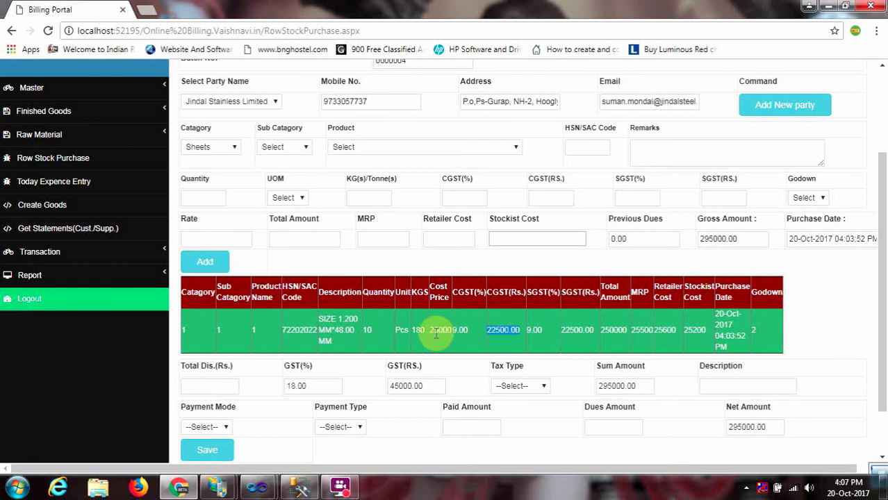
{"action": "left_click", "coordinate": [436, 332]}
{"action": "double_click", "coordinate": [431, 333]}
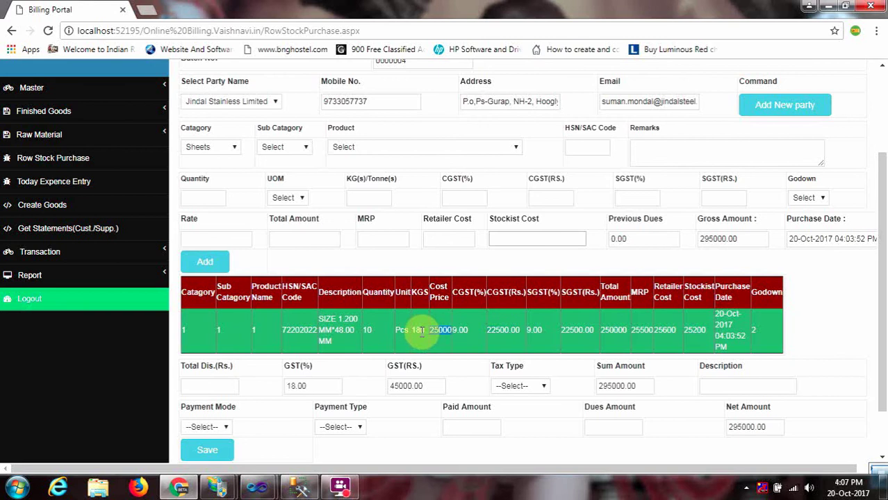
{"action": "left_click", "coordinate": [368, 332]}
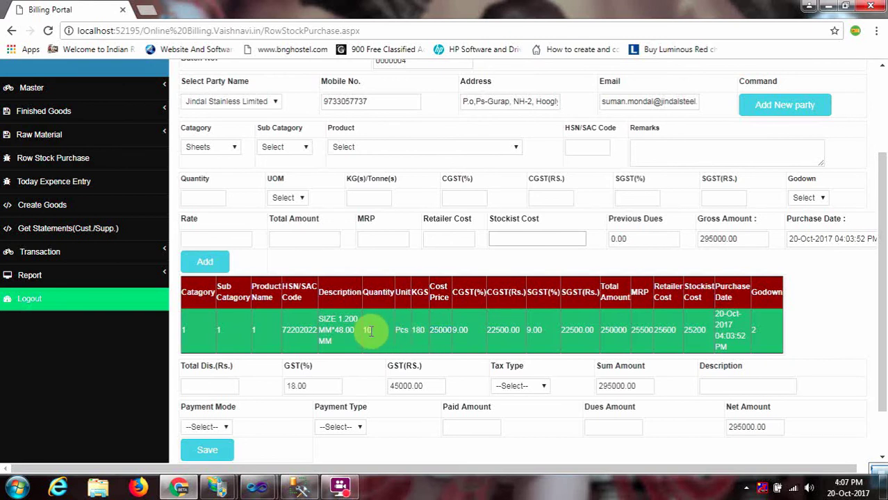
{"action": "left_click", "coordinate": [340, 487]}
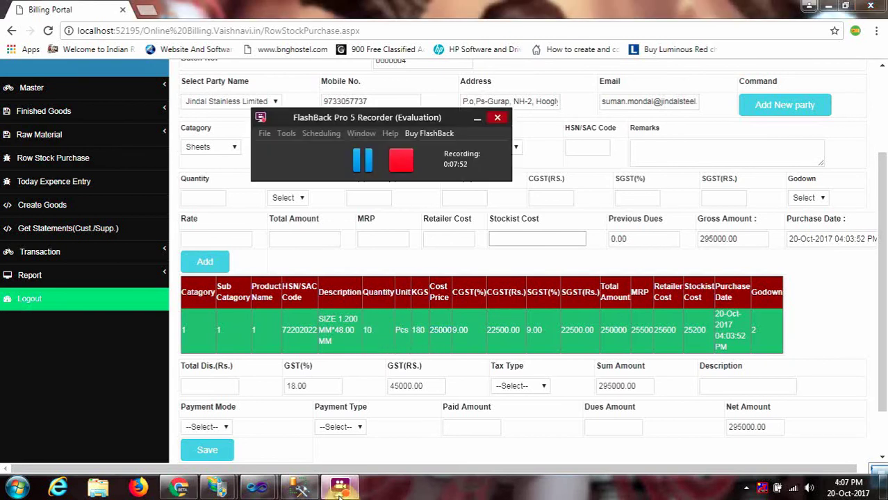
{"action": "left_click", "coordinate": [362, 160]}
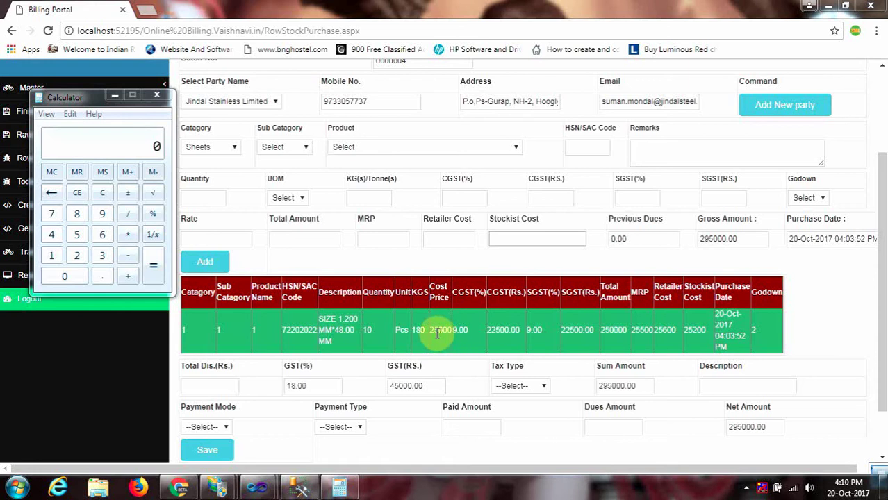
Switch to Calculator and multiply the cost price 25000 by the quantity 10.
{"action": "left_click", "coordinate": [154, 148]}
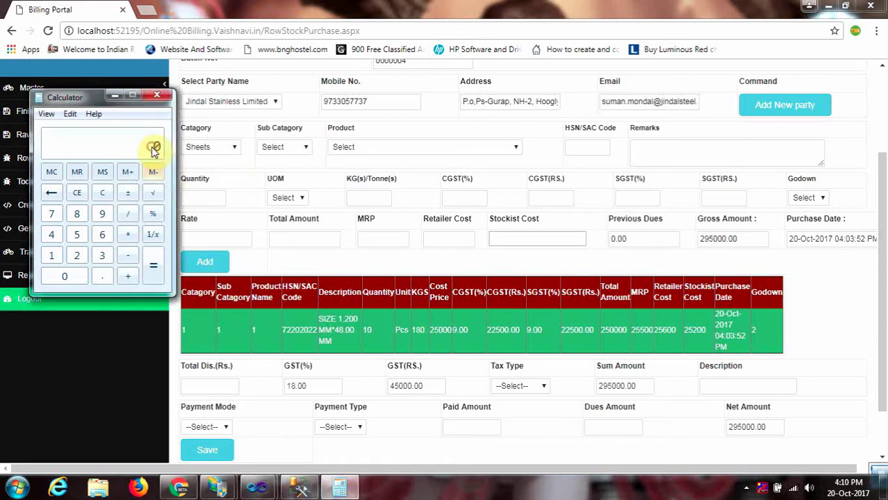
{"action": "type", "text": "25000"}
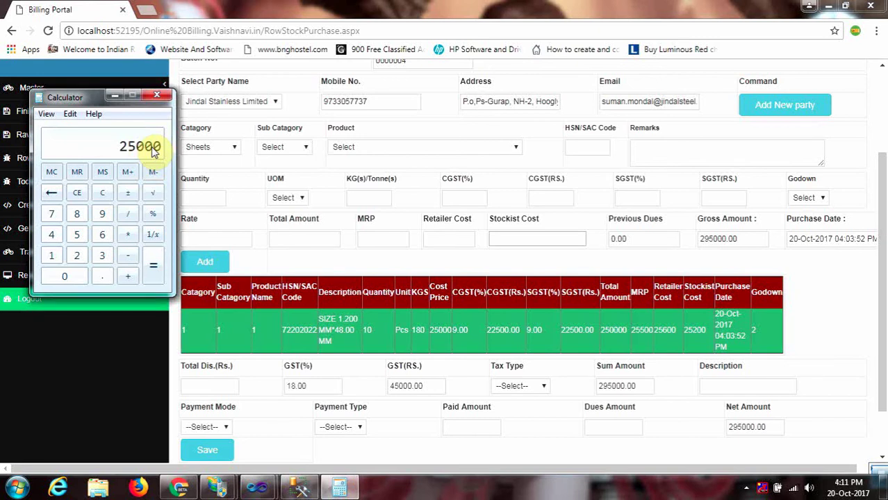
{"action": "key", "text": "asterisk"}
{"action": "type", "text": "10"}
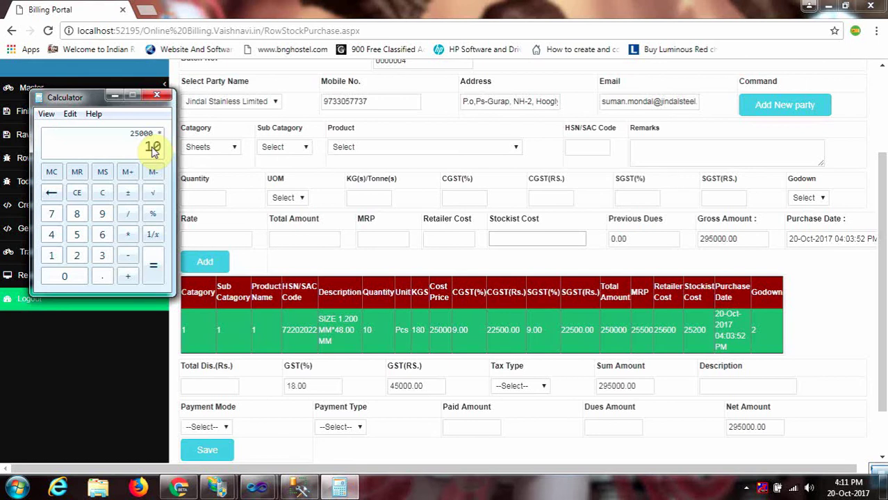
{"action": "key", "text": "Return"}
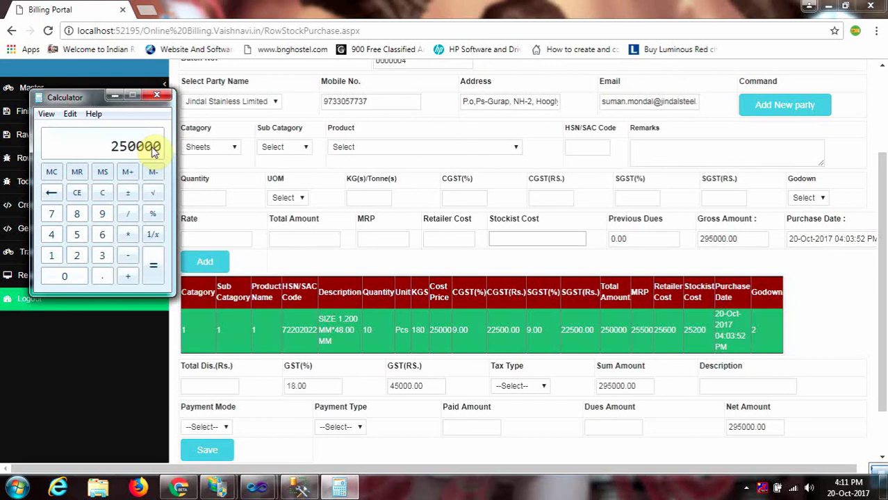
Calculate 9 percent tax on the result by multiplying by 9 and dividing by 100.
{"action": "key", "text": "KP_Multiply"}
{"action": "key", "text": "9"}
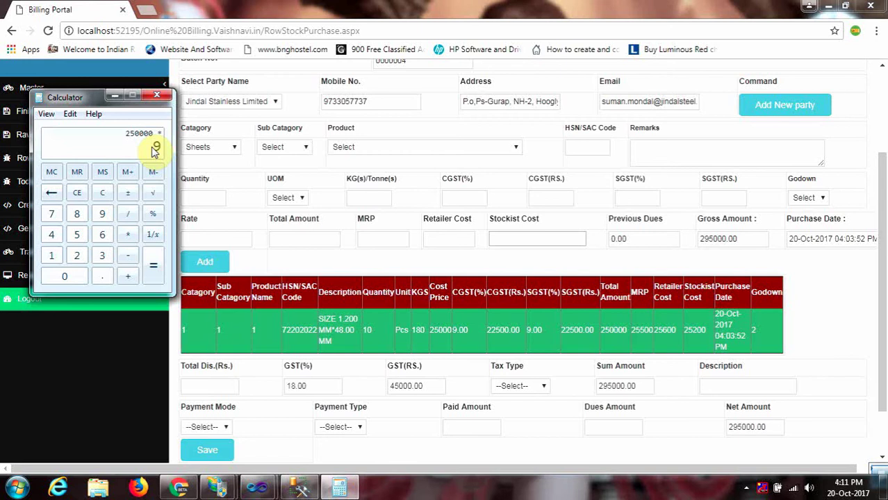
{"action": "key", "text": "KP_Divide"}
{"action": "type", "text": "100"}
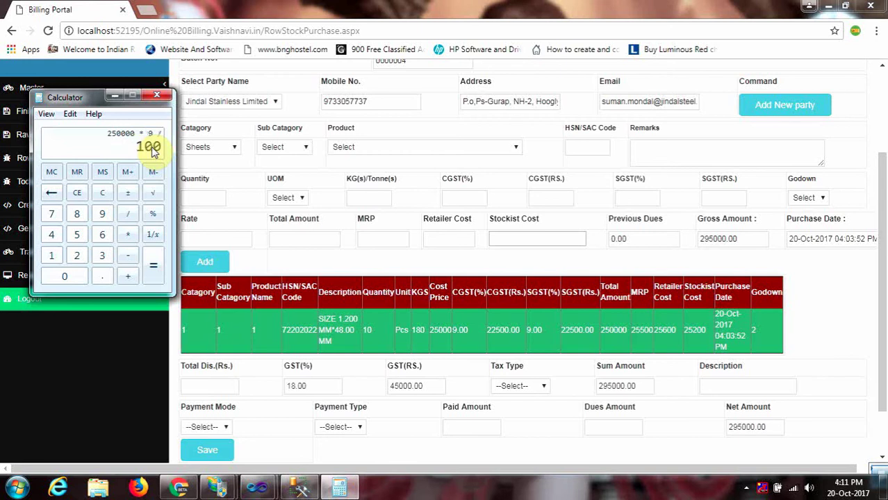
{"action": "key", "text": "Return"}
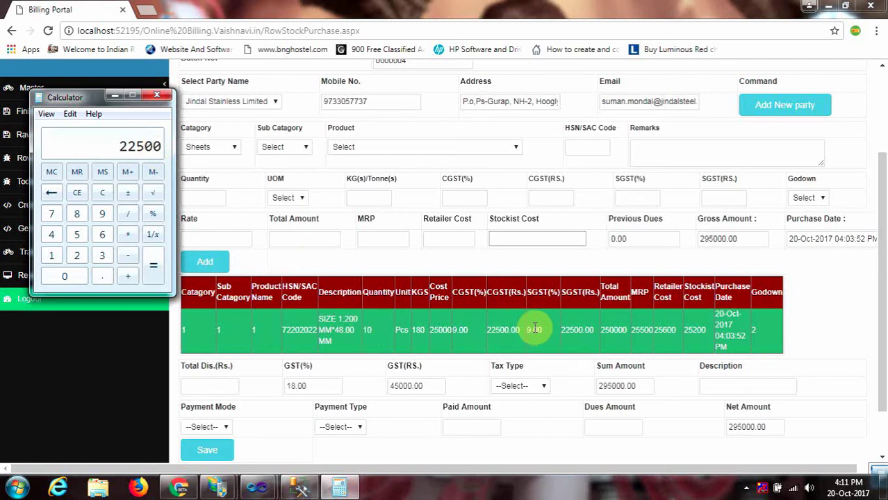
Return to the Billing Portal and check the SGST amount and total amount in the item's row.
{"action": "left_click", "coordinate": [572, 329]}
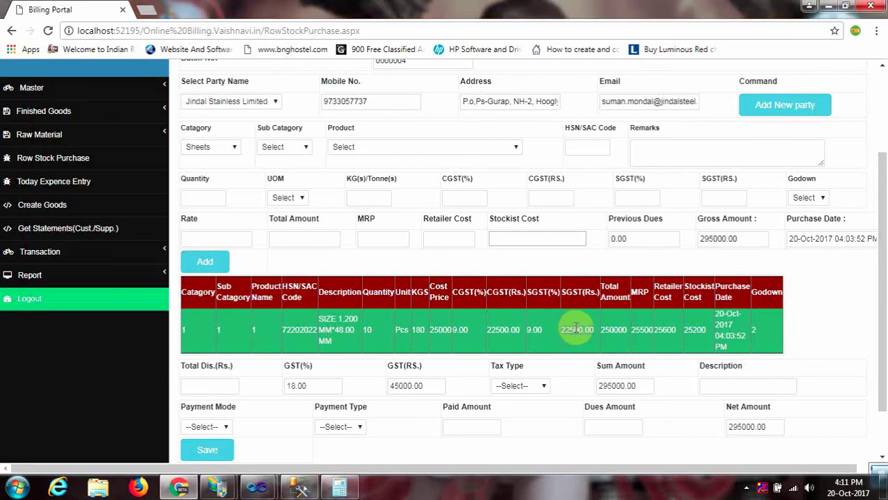
{"action": "double_click", "coordinate": [567, 329]}
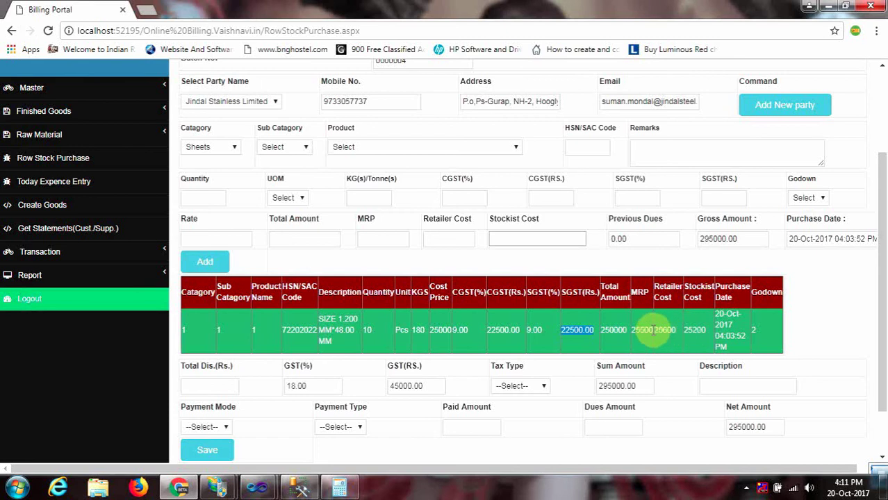
{"action": "left_click", "coordinate": [615, 331]}
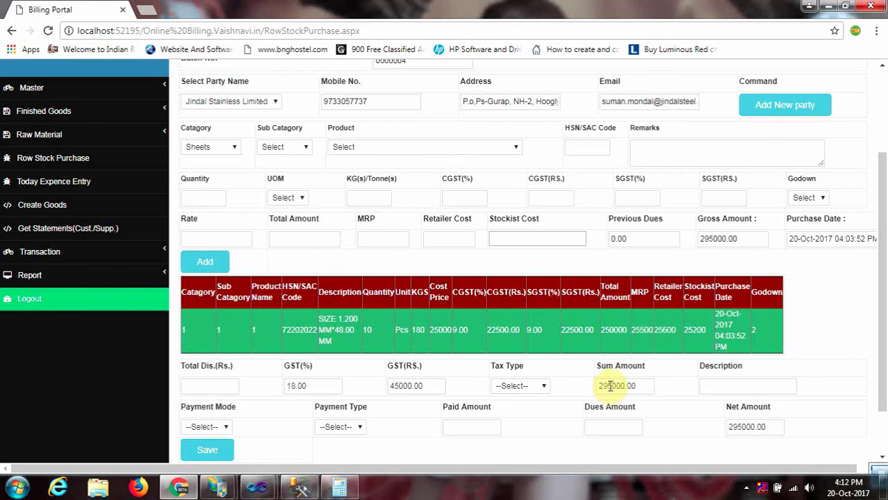
{"action": "double_click", "coordinate": [608, 332]}
{"action": "left_click", "coordinate": [577, 330]}
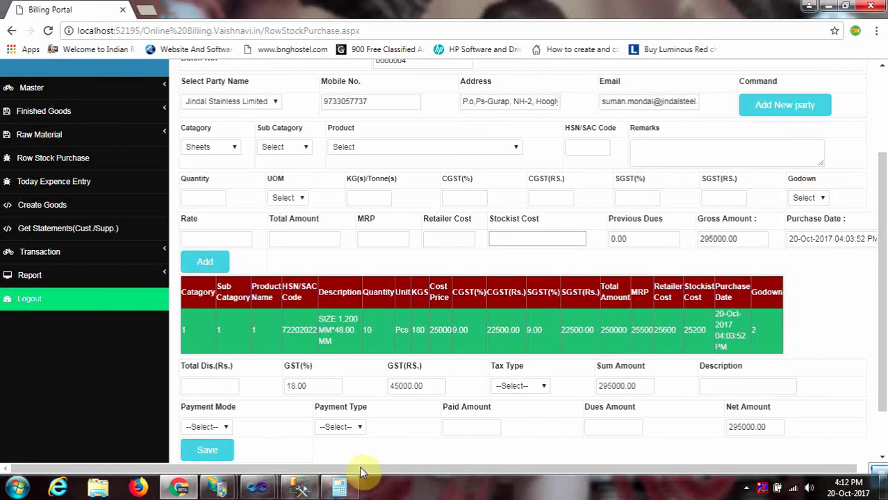
Clear Calculator and enter the tax amount 22500, and highlight the purchase's Sum Amount in the Billing Portal for comparison.
{"action": "left_click", "coordinate": [341, 487]}
{"action": "key", "text": "Escape"}
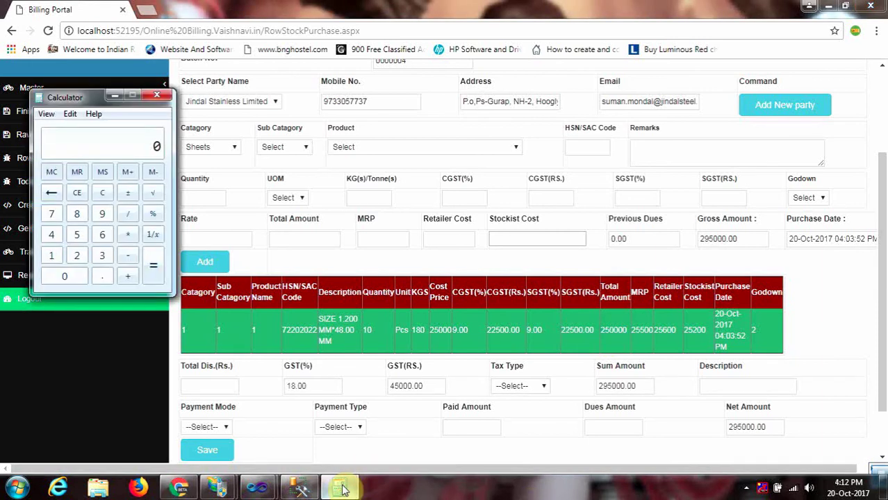
{"action": "type", "text": "22500"}
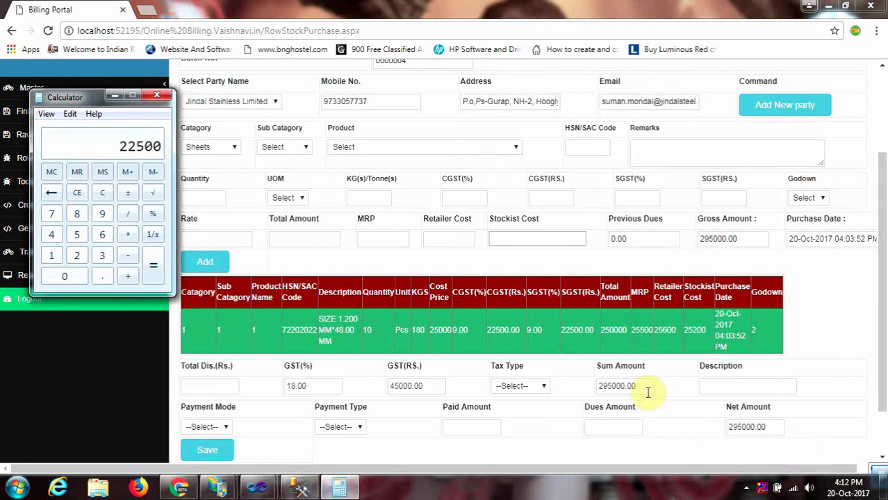
{"action": "left_click_drag", "start_coordinate": [647, 392], "coordinate": [596, 387]}
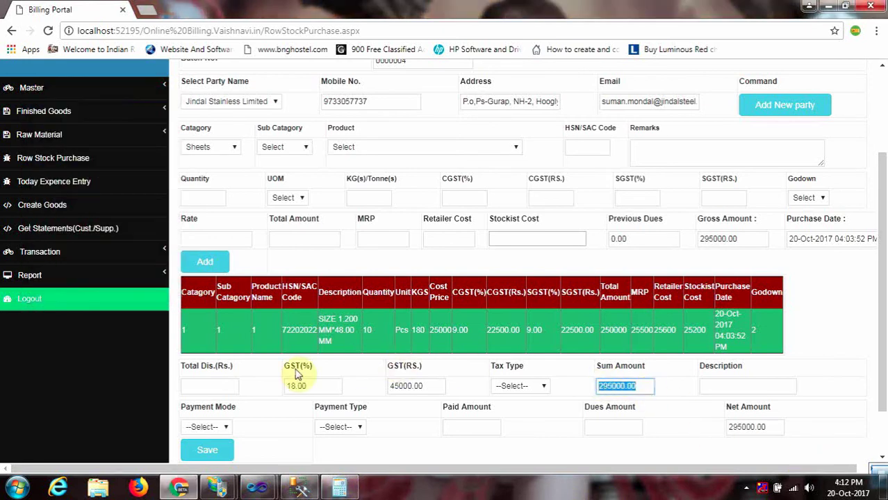
Try a total discount of Rs. 100 on the purchase, and reset the discount to 0.
{"action": "left_click", "coordinate": [212, 386]}
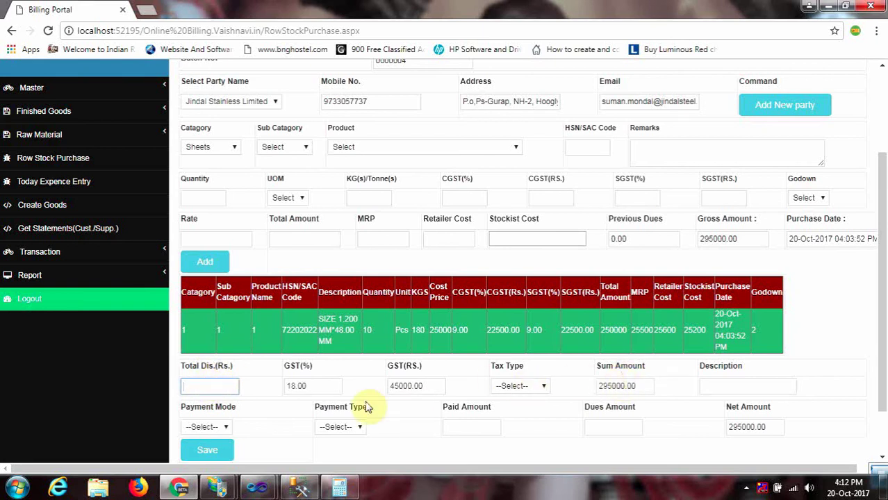
{"action": "type", "text": "100"}
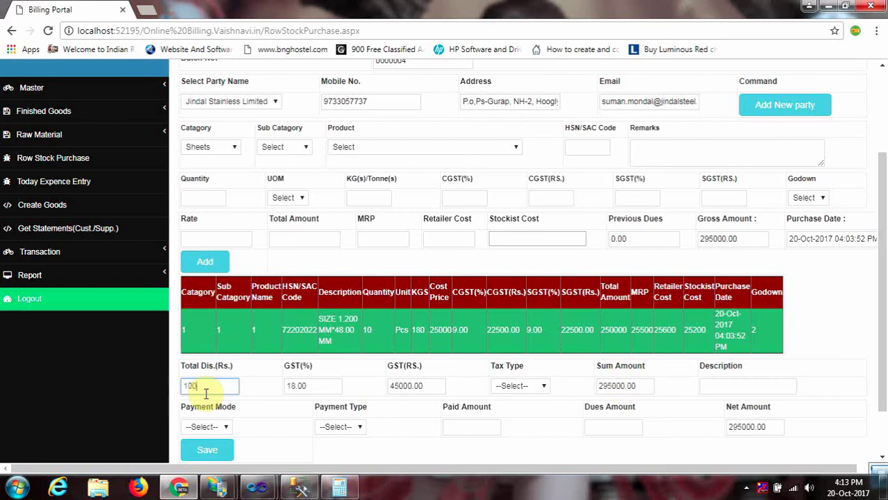
{"action": "left_click", "coordinate": [262, 403]}
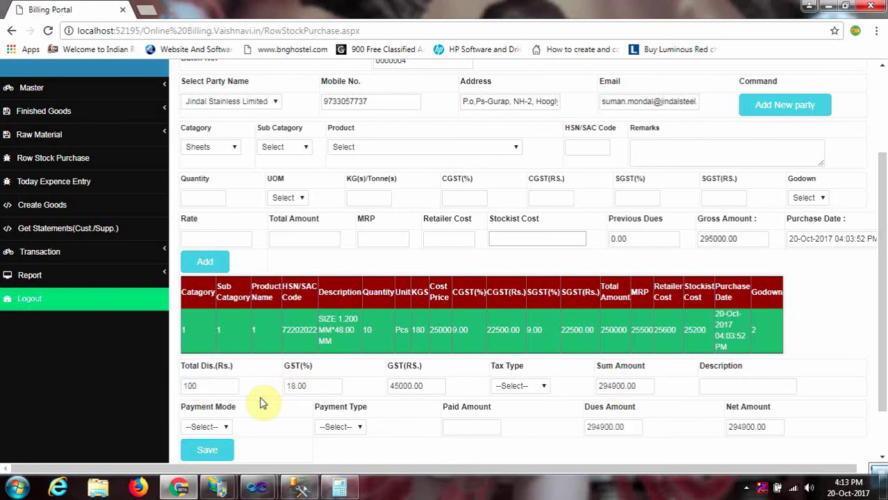
{"action": "left_click_drag", "start_coordinate": [212, 385], "coordinate": [175, 387]}
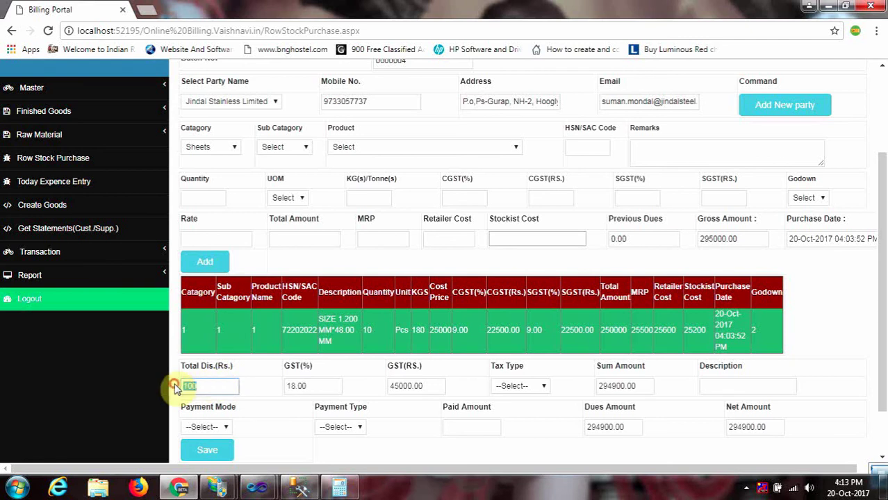
{"action": "left_click", "coordinate": [266, 382]}
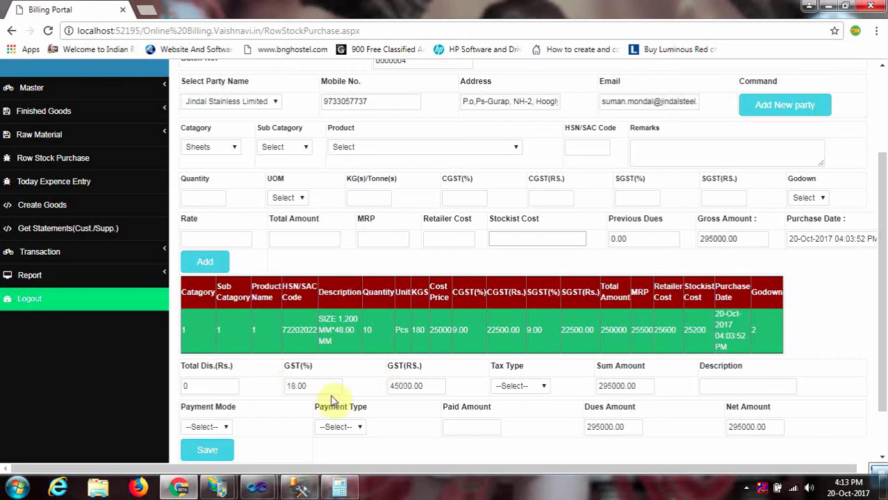
Check the purchase's GST percentage and GST amount in rupees.
{"action": "left_click_drag", "start_coordinate": [325, 388], "coordinate": [292, 386]}
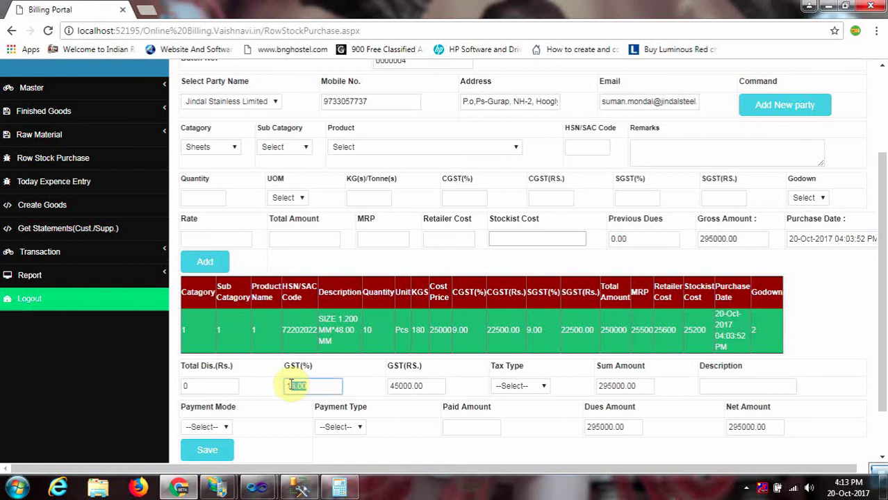
{"action": "left_click", "coordinate": [320, 385]}
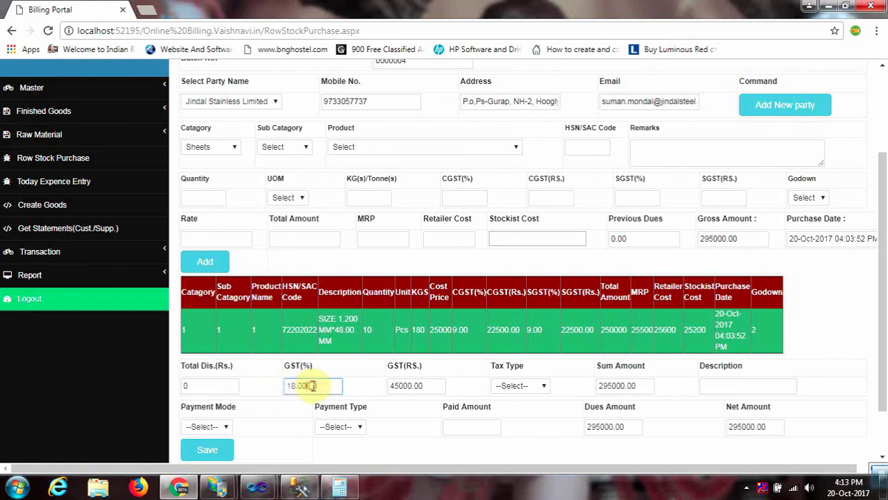
{"action": "left_click_drag", "start_coordinate": [432, 384], "coordinate": [394, 388]}
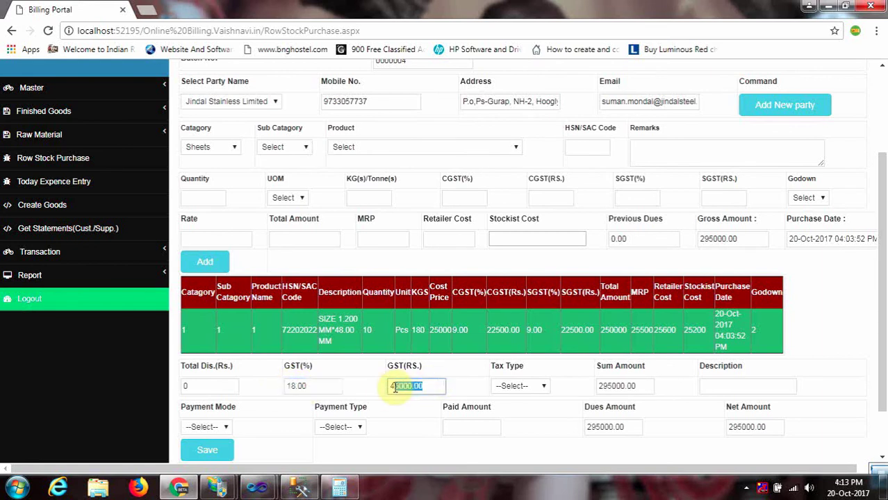
Set the purchase's tax type to Inter State and enter ABC as the description.
{"action": "left_click", "coordinate": [540, 387]}
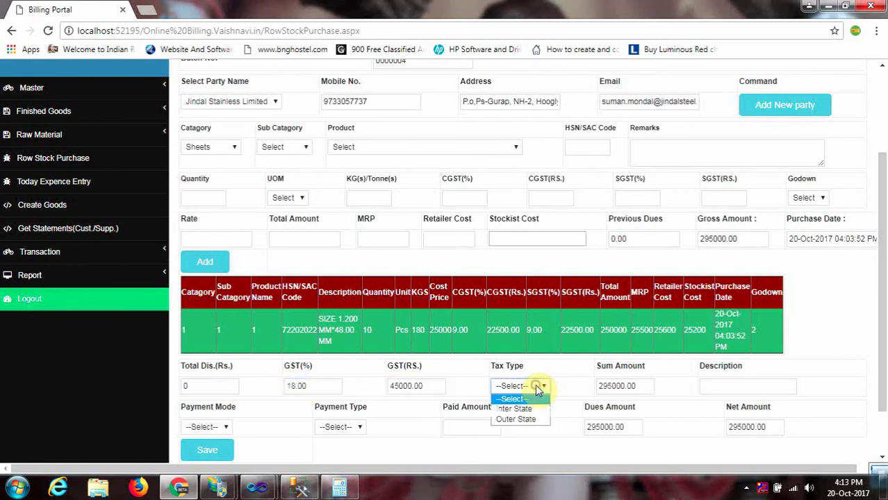
{"action": "left_click", "coordinate": [514, 410]}
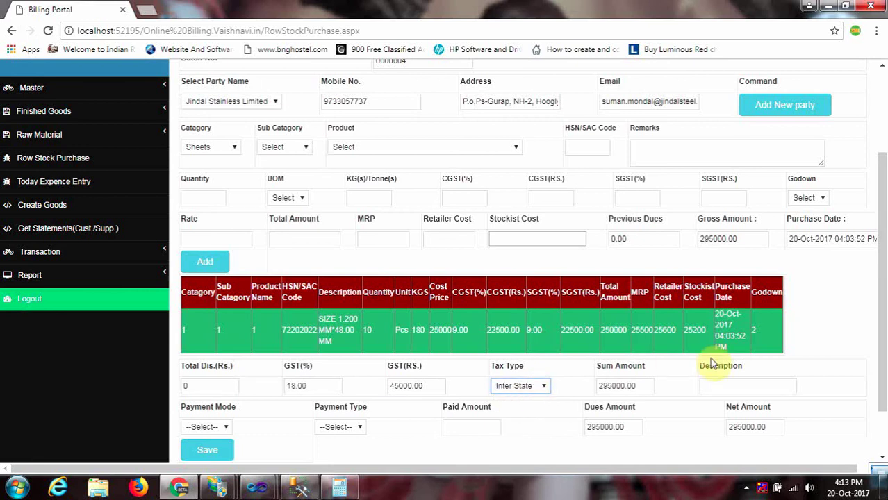
{"action": "left_click", "coordinate": [716, 385]}
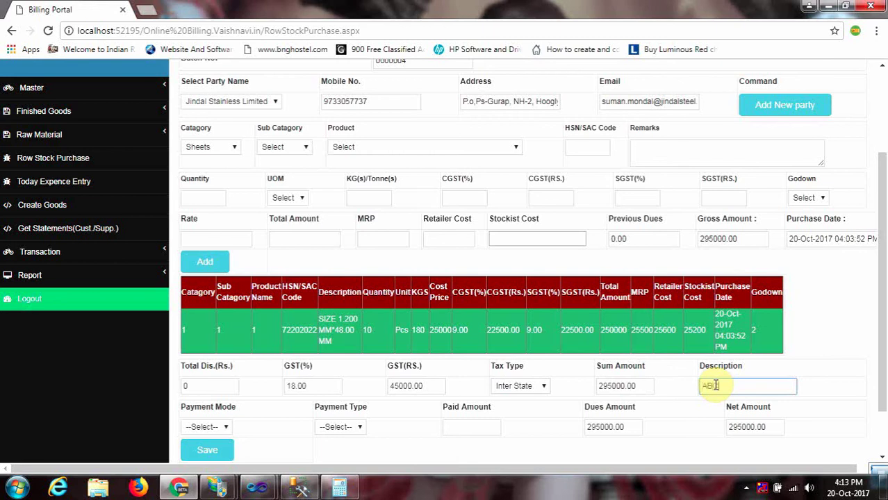
{"action": "type", "text": "ABC"}
Set both the payment mode and the payment type of the purchase to Cash.
{"action": "left_click", "coordinate": [205, 428]}
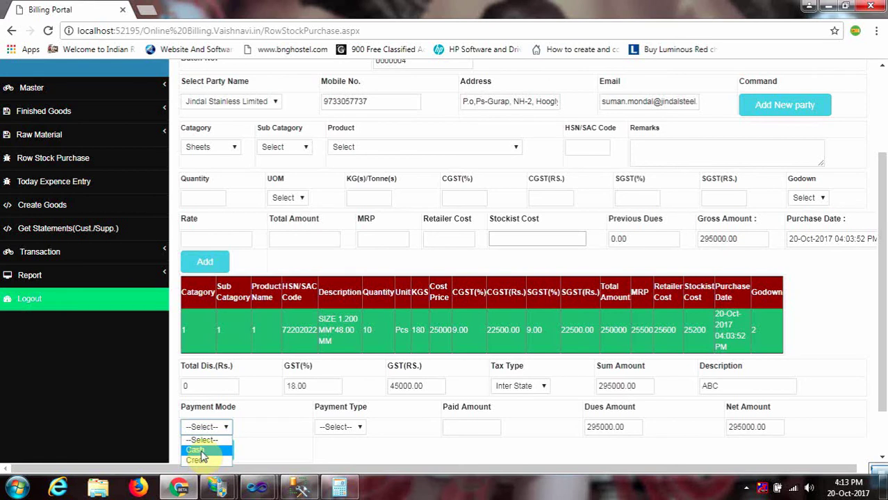
{"action": "left_click", "coordinate": [200, 452]}
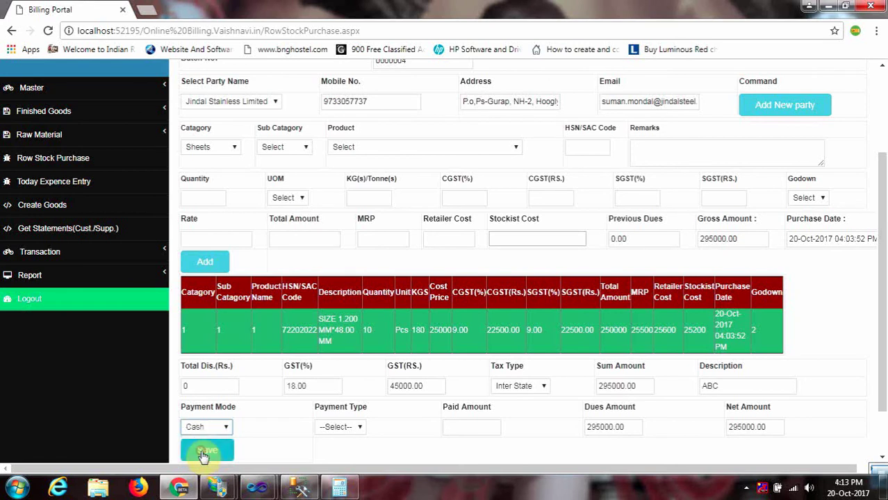
{"action": "left_click", "coordinate": [340, 428]}
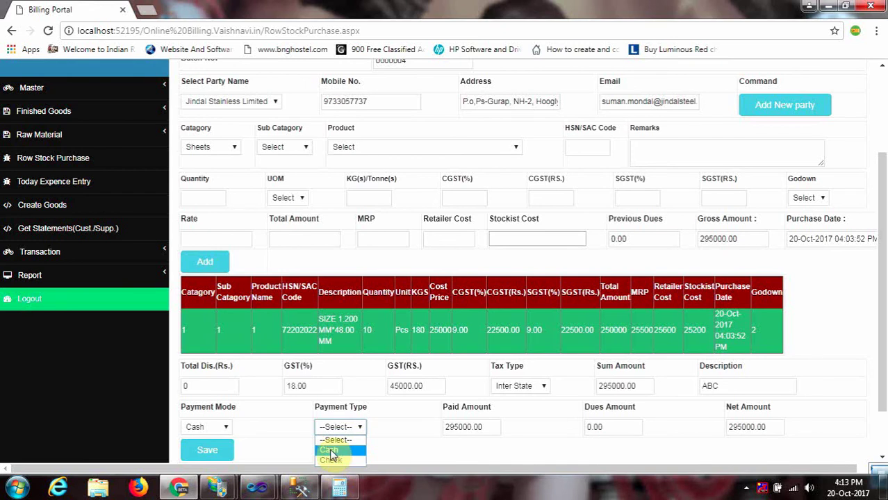
{"action": "left_click", "coordinate": [329, 451]}
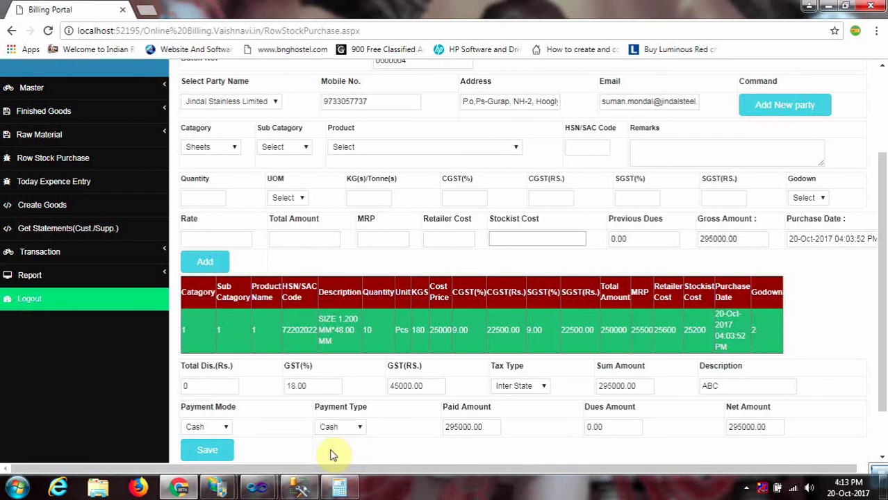
Review the completed purchase form, save the stock purchase record and dismiss the confirmation message.
{"action": "left_click", "coordinate": [203, 450]}
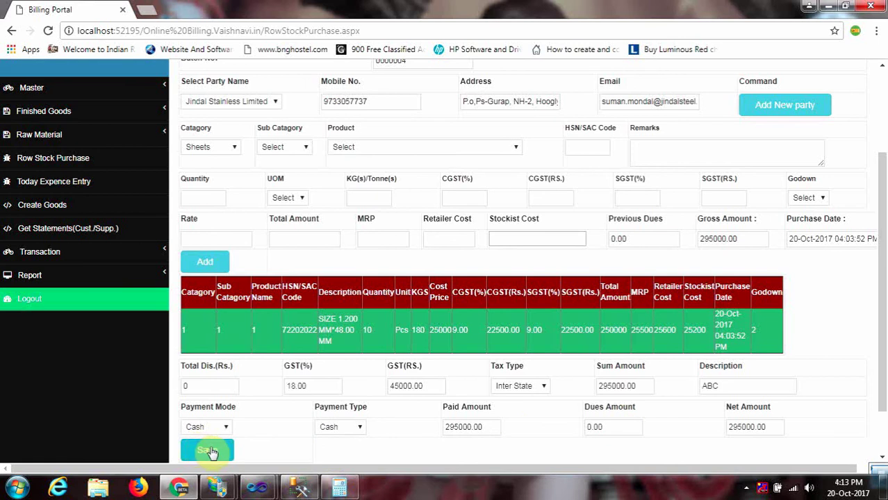
{"action": "scroll", "coordinate": [884, 150], "scroll_direction": "up", "scroll_amount": 2}
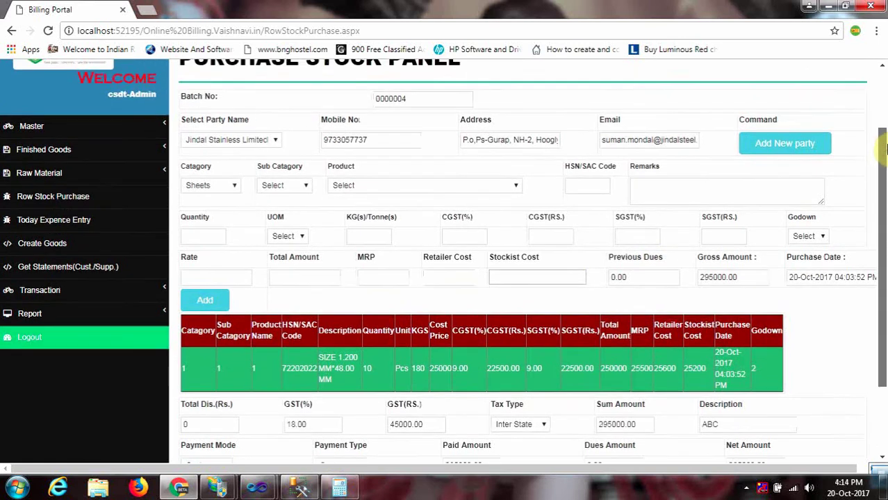
{"action": "left_click_drag", "start_coordinate": [884, 149], "coordinate": [884, 108]}
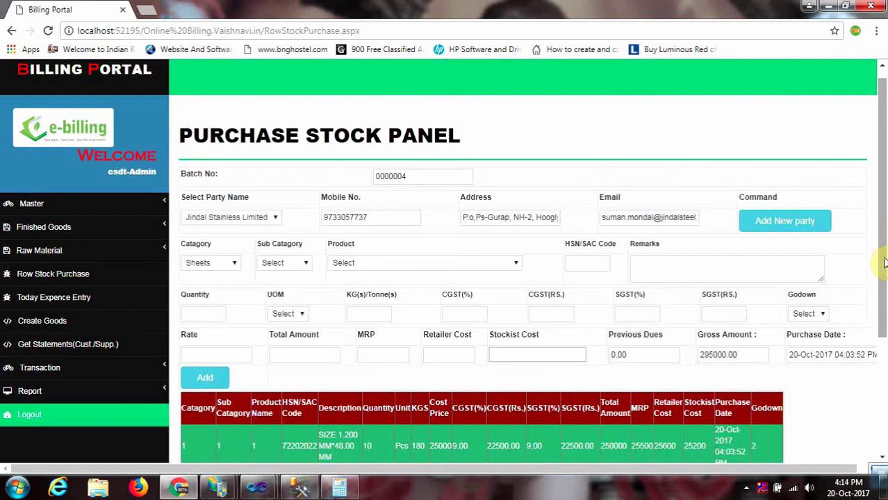
{"action": "left_click_drag", "start_coordinate": [884, 242], "coordinate": [882, 467]}
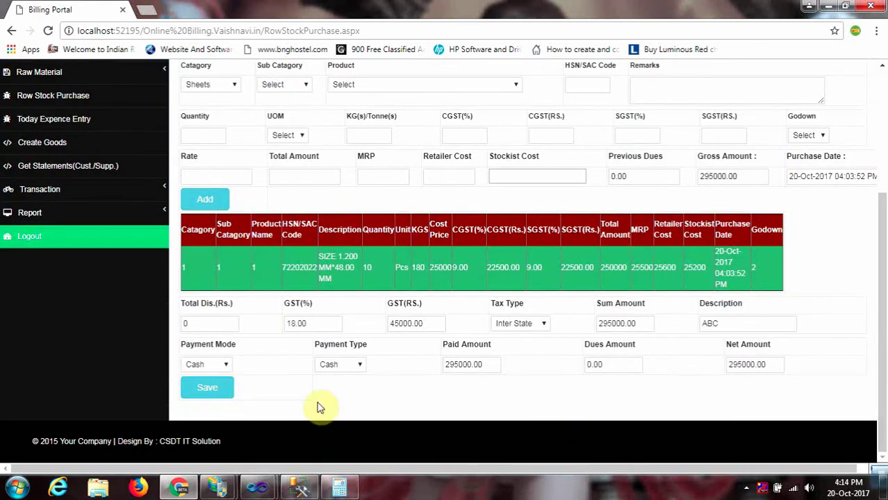
{"action": "left_click", "coordinate": [203, 386]}
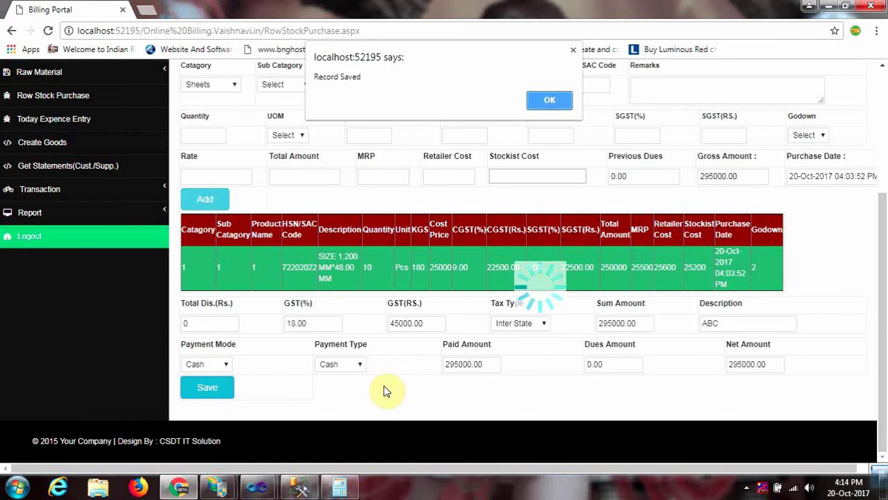
{"action": "left_click", "coordinate": [549, 100]}
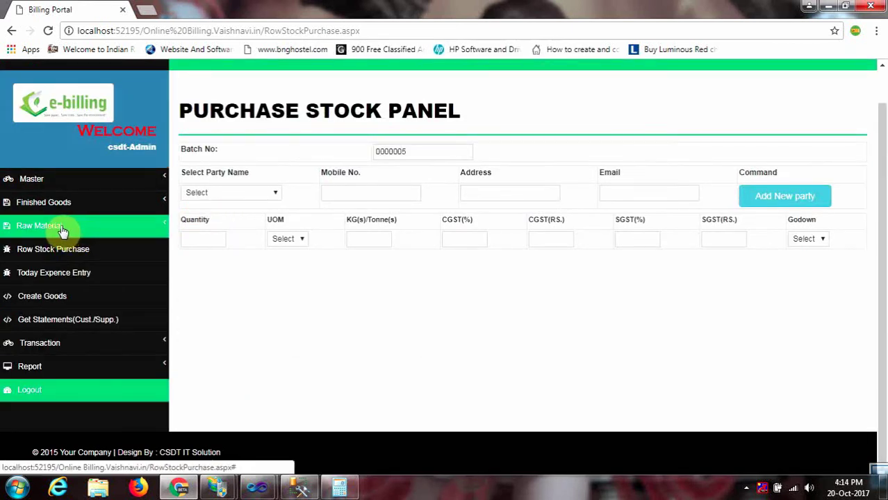
Open the Create Goods form and select the category Pipes and the sub category 4 inch pipe.
{"action": "left_click", "coordinate": [42, 298]}
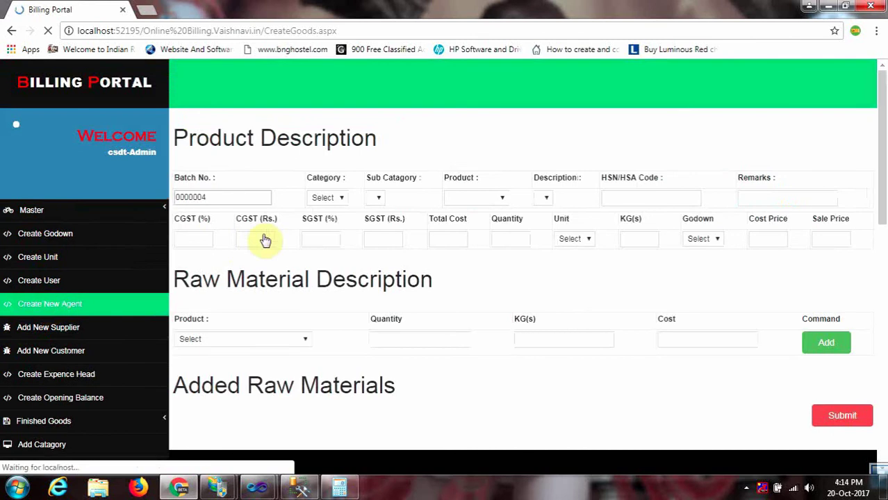
{"action": "left_click", "coordinate": [329, 199]}
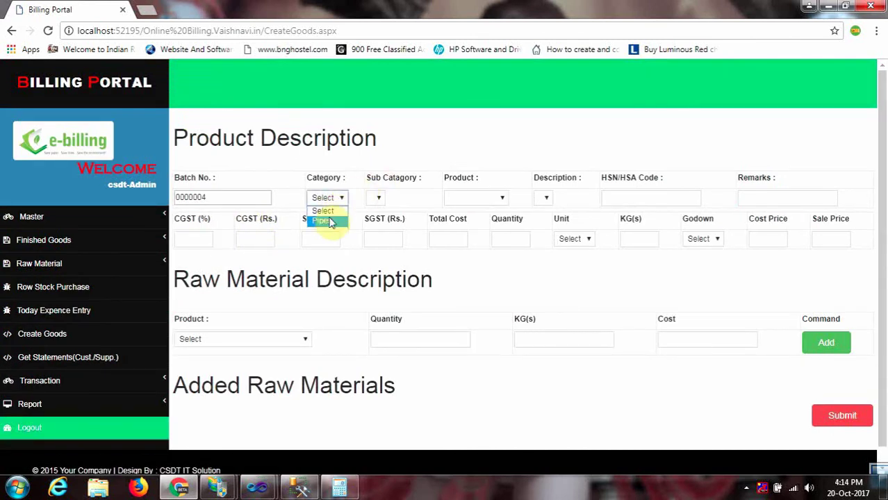
{"action": "left_click", "coordinate": [331, 221]}
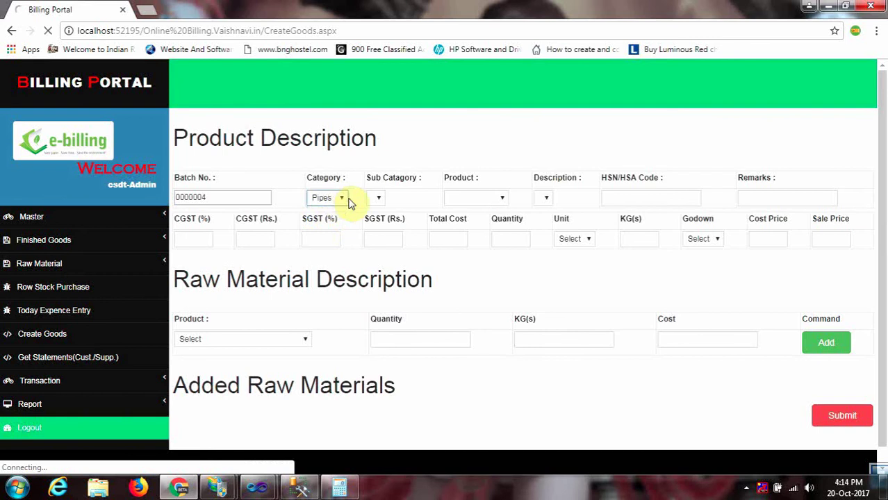
{"action": "left_click", "coordinate": [394, 200]}
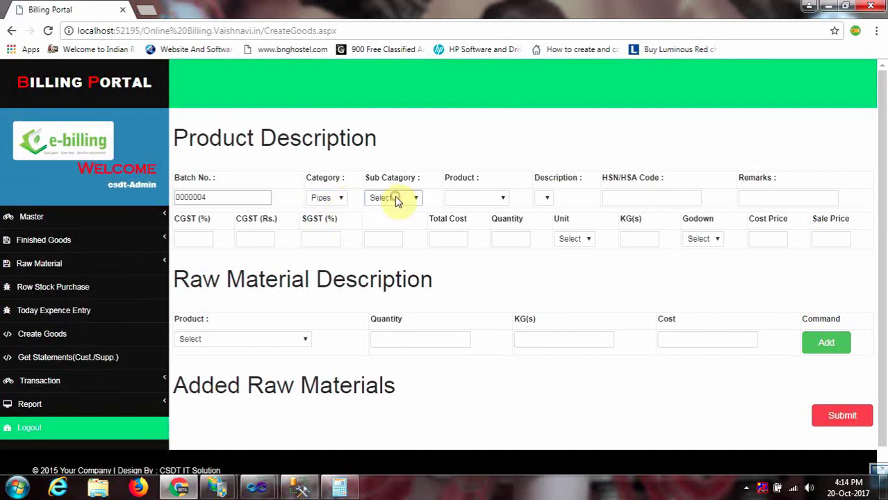
{"action": "left_click", "coordinate": [390, 220]}
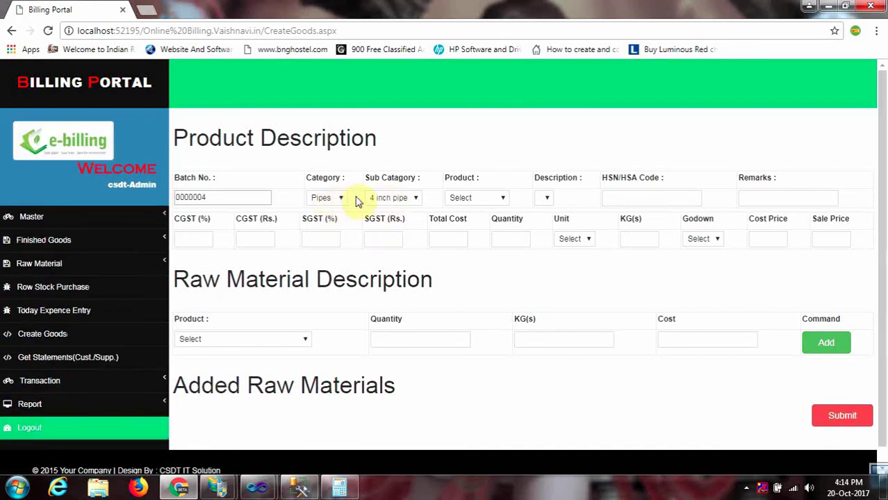
Review the finished goods category list, highlighting Pipes, and open the finished goods sub category list.
{"action": "left_click", "coordinate": [50, 243]}
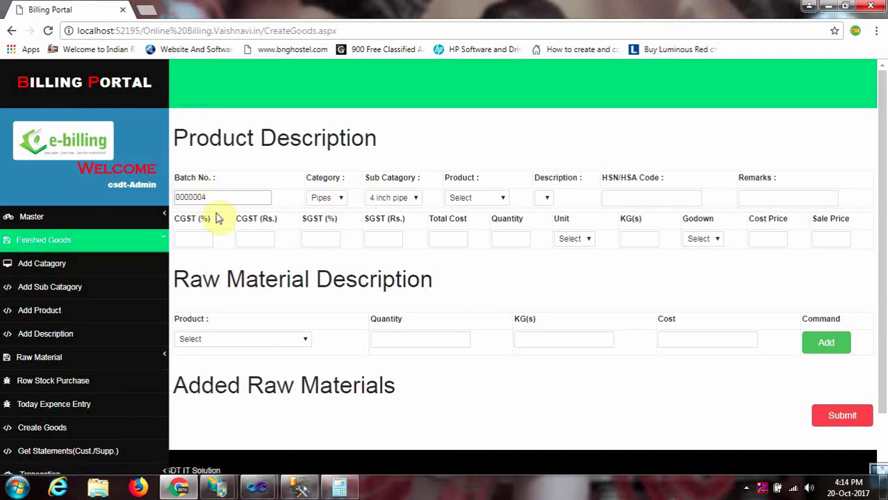
{"action": "left_click", "coordinate": [64, 269]}
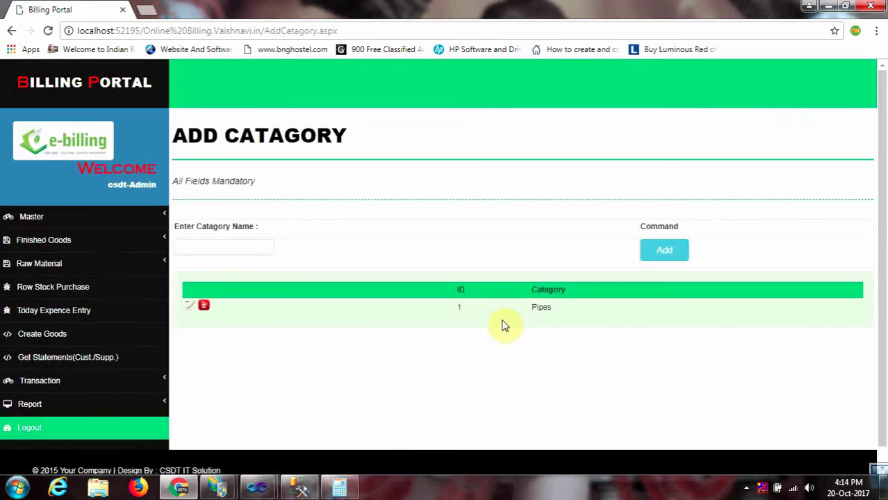
{"action": "double_click", "coordinate": [541, 307]}
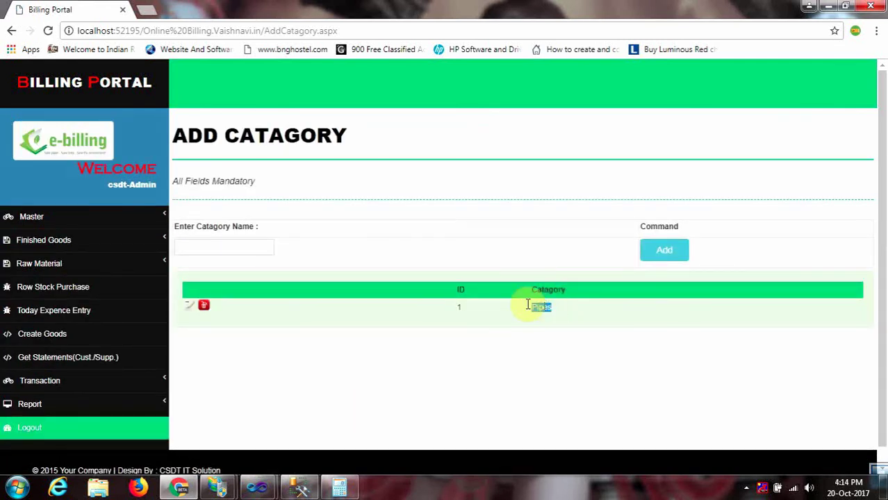
{"action": "left_click", "coordinate": [50, 240]}
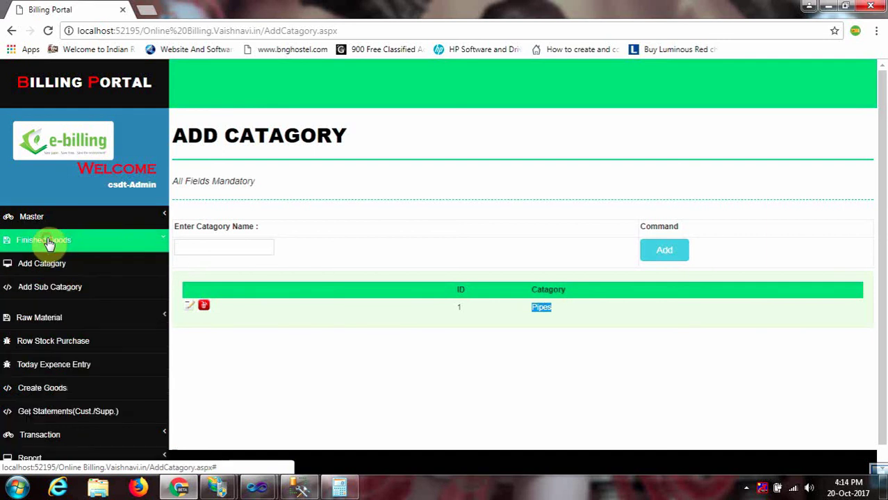
{"action": "left_click", "coordinate": [43, 290]}
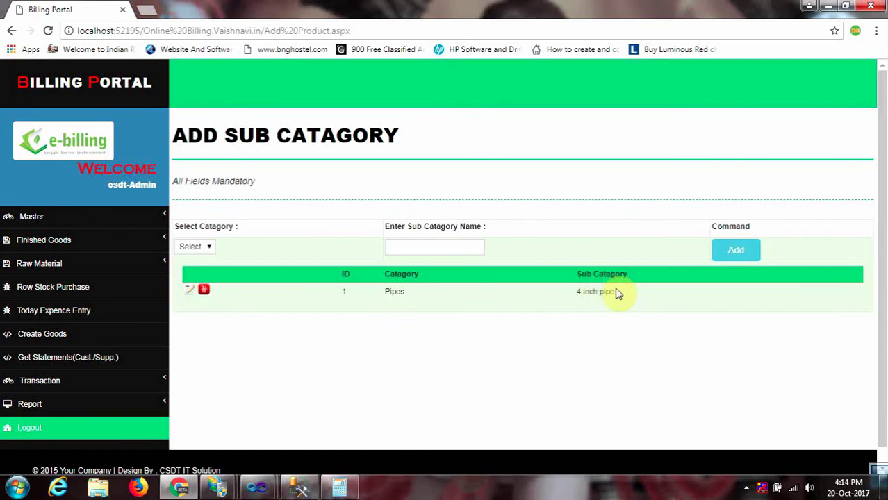
Open the finished goods product list and highlight the product SS SQUARE PIPE.
{"action": "left_click", "coordinate": [104, 246]}
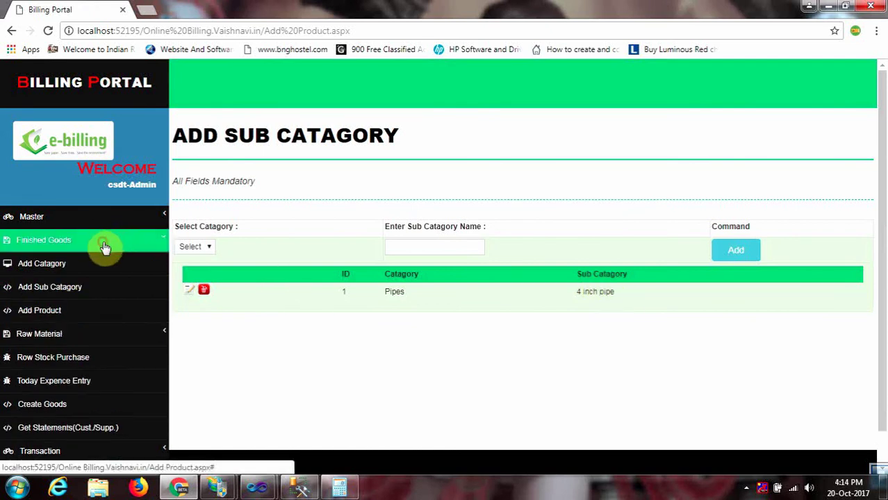
{"action": "left_click", "coordinate": [40, 315]}
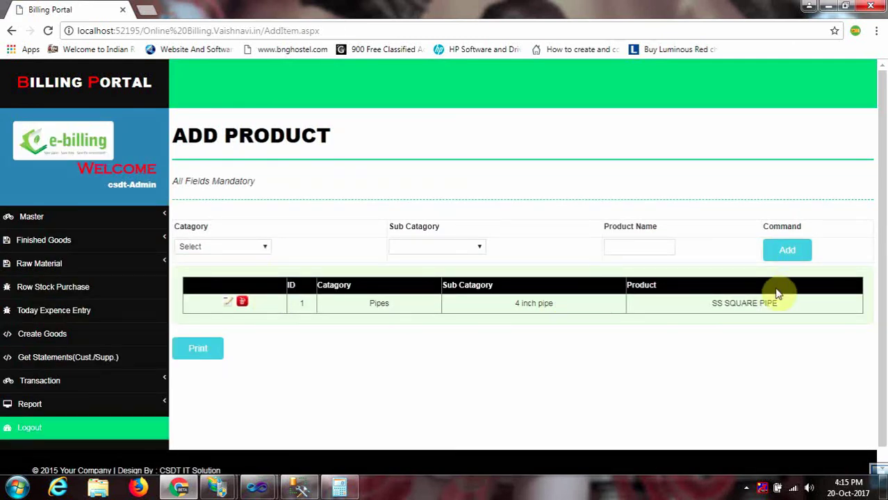
{"action": "left_click_drag", "start_coordinate": [709, 305], "coordinate": [780, 316]}
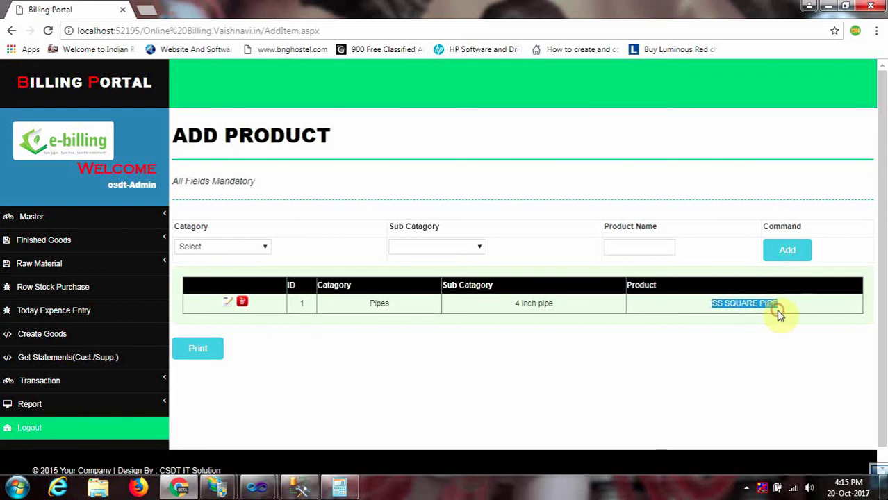
Open the finished goods description list and review the SS SQUARE PIPE entry's description, HSN code and tax rates.
{"action": "left_click", "coordinate": [85, 245]}
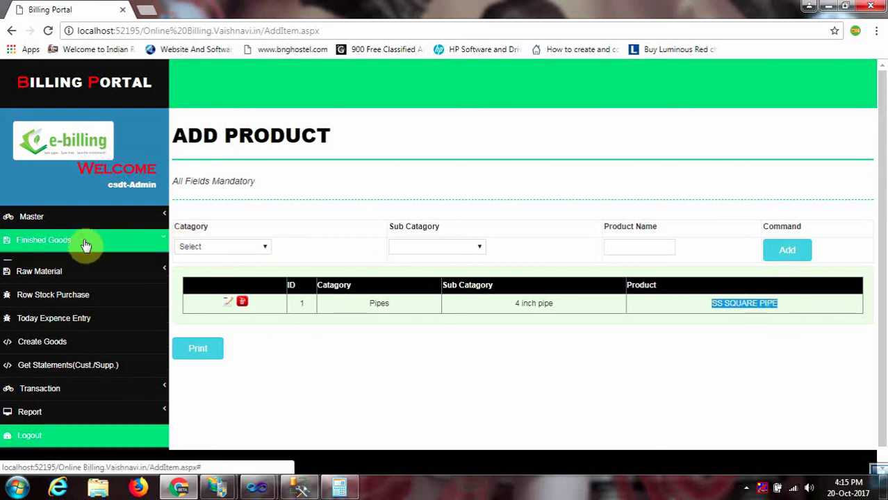
{"action": "left_click", "coordinate": [31, 338]}
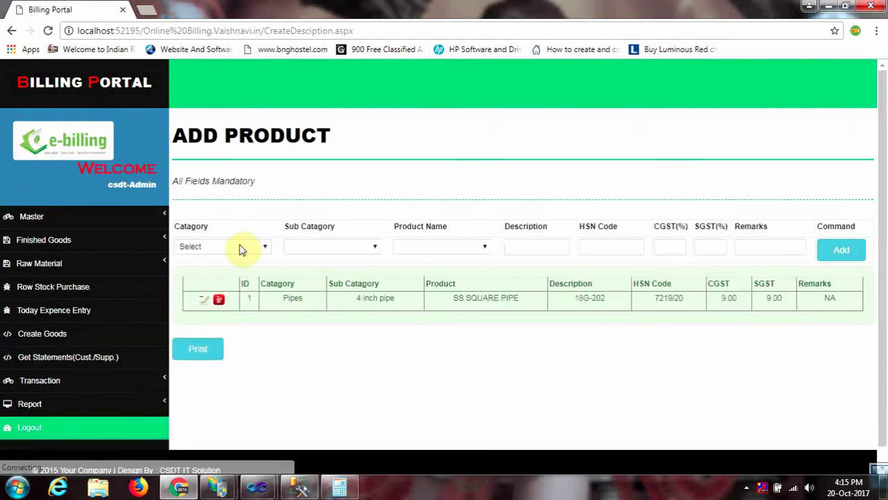
{"action": "double_click", "coordinate": [483, 298]}
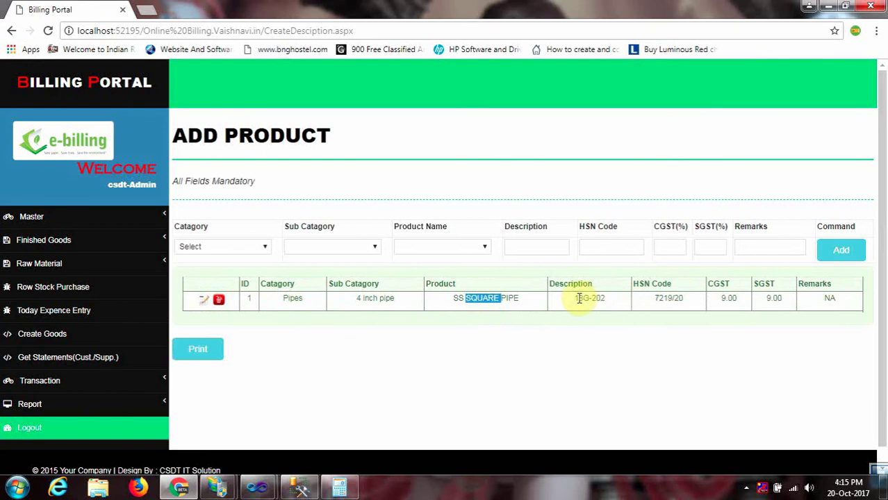
{"action": "left_click_drag", "start_coordinate": [577, 298], "coordinate": [602, 297]}
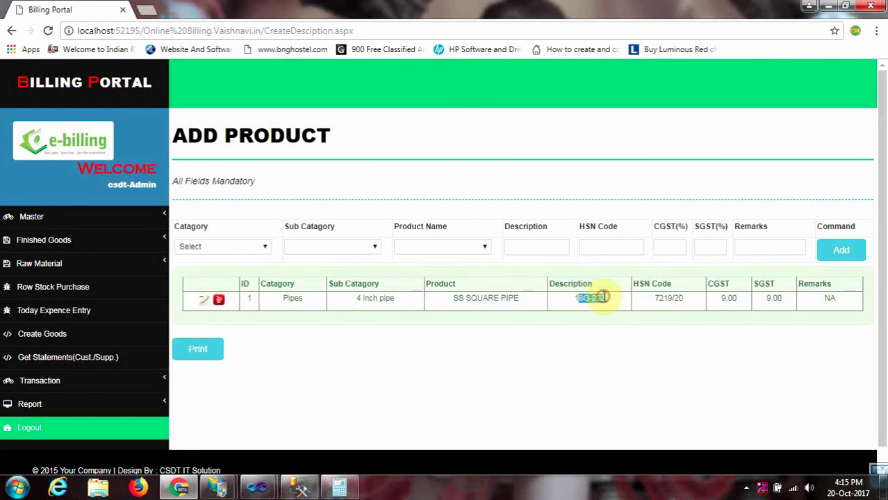
{"action": "left_click", "coordinate": [670, 298]}
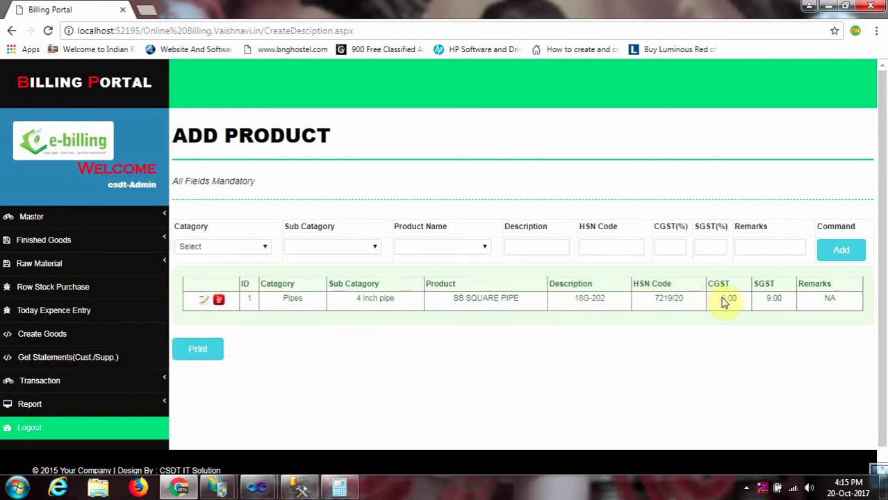
{"action": "left_click", "coordinate": [769, 297]}
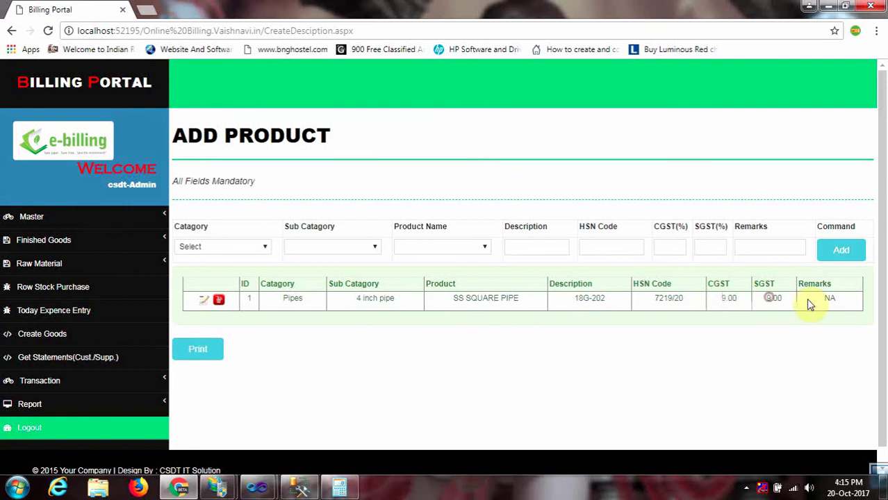
{"action": "left_click", "coordinate": [226, 249]}
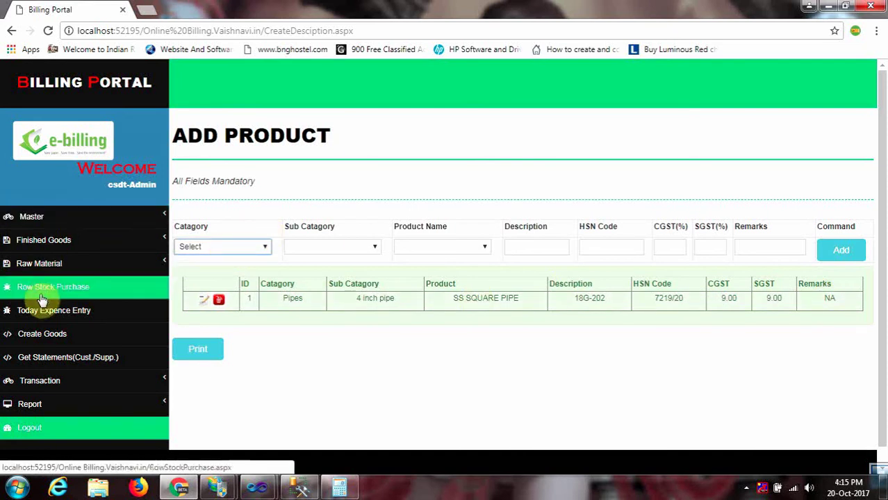
Reopen the Create Goods form and choose the category Pipes with the sub category 4 inch pipe.
{"action": "left_click", "coordinate": [41, 336]}
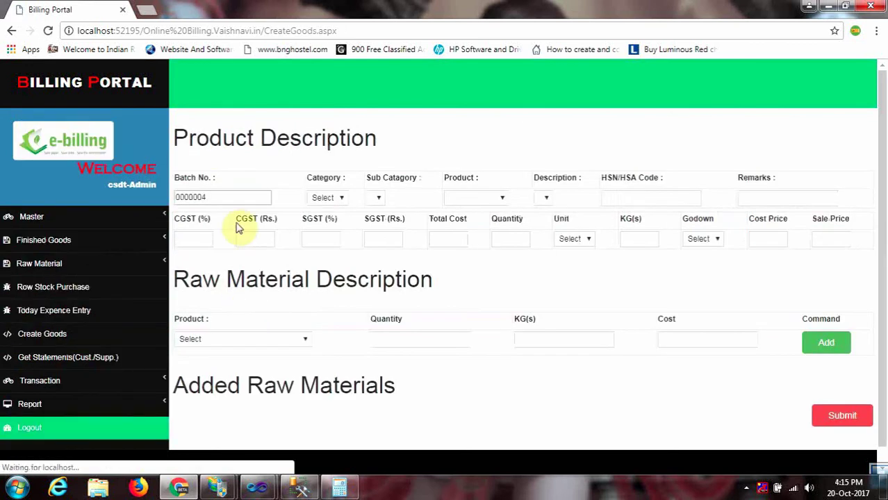
{"action": "left_click", "coordinate": [324, 198]}
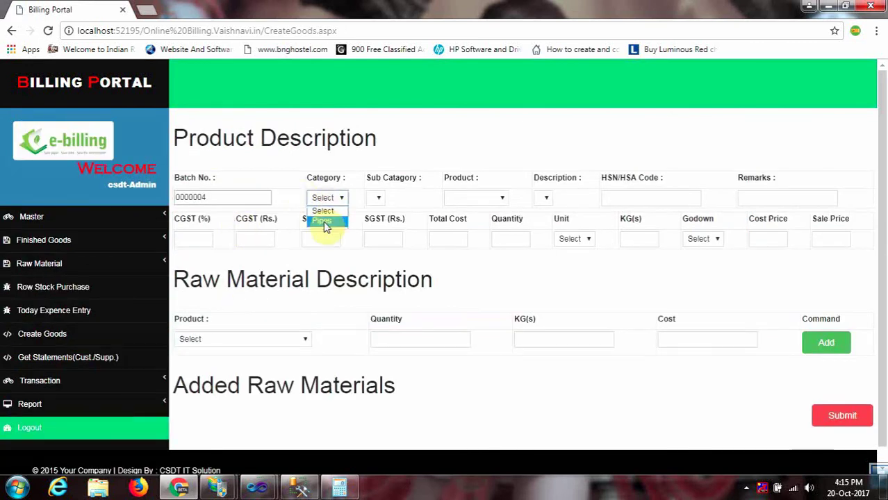
{"action": "left_click", "coordinate": [324, 221]}
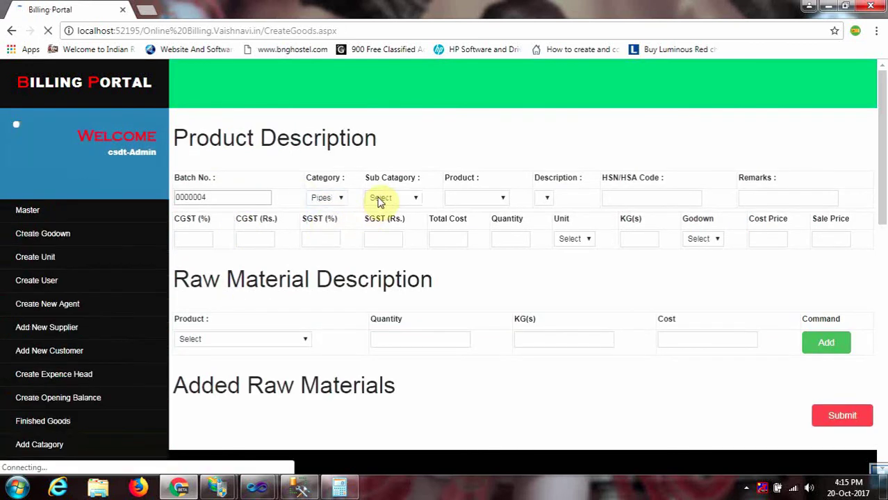
{"action": "left_click", "coordinate": [386, 200]}
{"action": "left_click", "coordinate": [387, 220]}
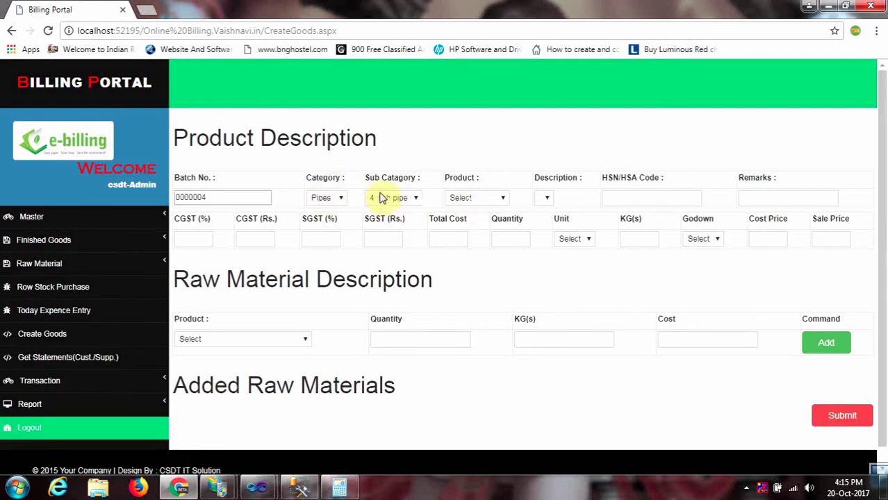
Select the product SS SQUARE PIPE and its description 18G-202 for the new batch.
{"action": "left_click", "coordinate": [479, 199]}
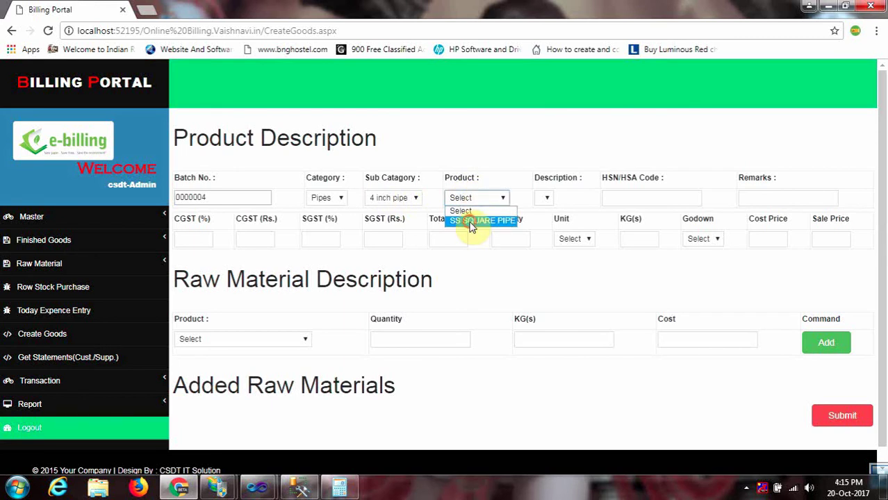
{"action": "left_click", "coordinate": [470, 222]}
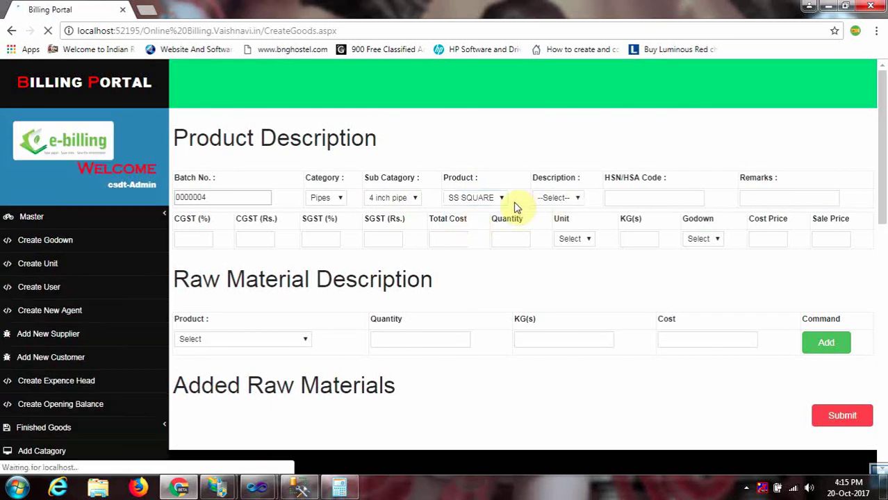
{"action": "left_click", "coordinate": [563, 199]}
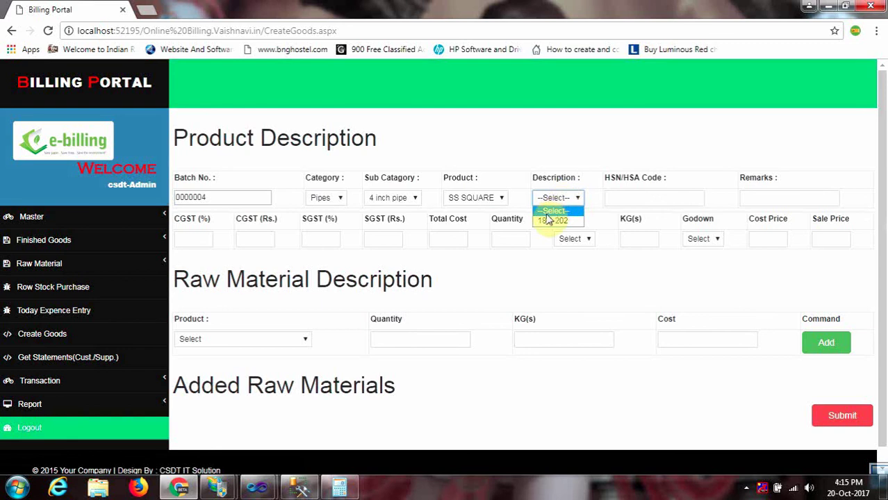
{"action": "left_click", "coordinate": [551, 221]}
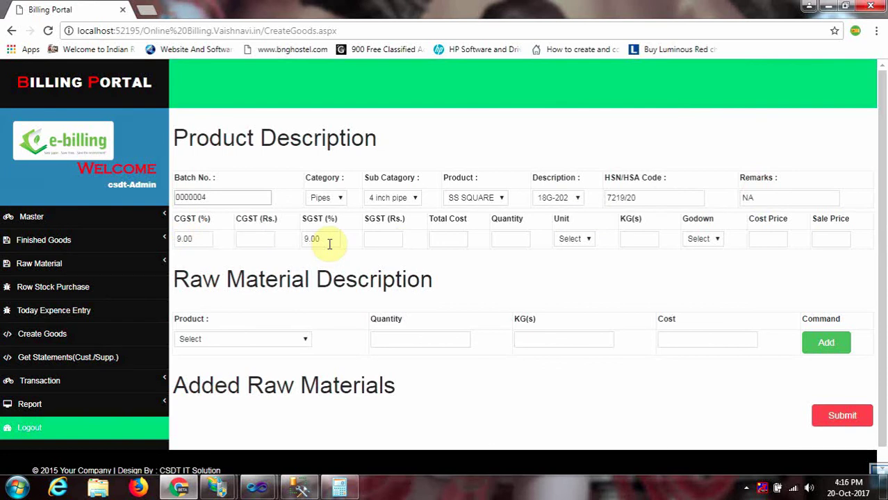
Set the finished product's unit to Pcs, its quantity to 20 and its weight to 200 kg.
{"action": "left_click", "coordinate": [574, 240]}
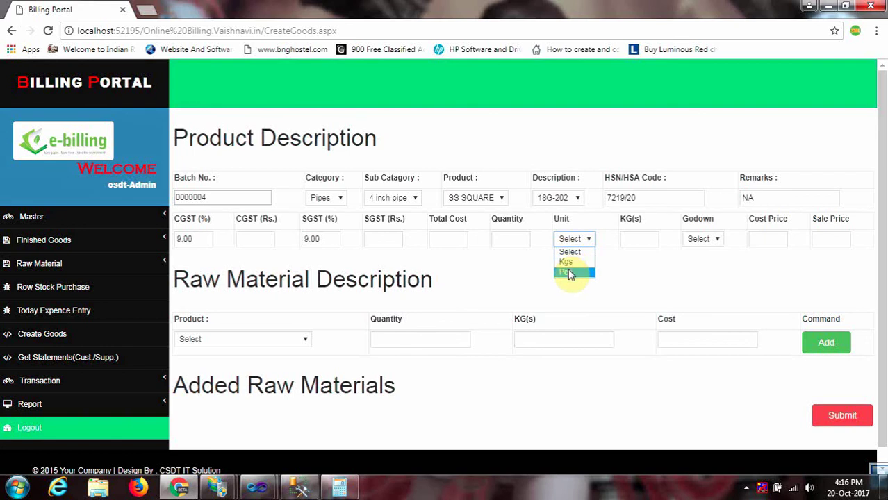
{"action": "left_click", "coordinate": [569, 273]}
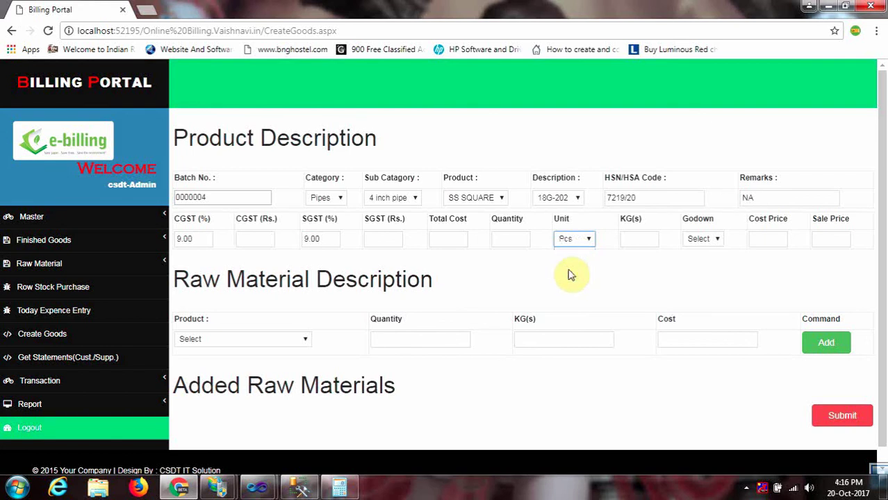
{"action": "left_click", "coordinate": [504, 234]}
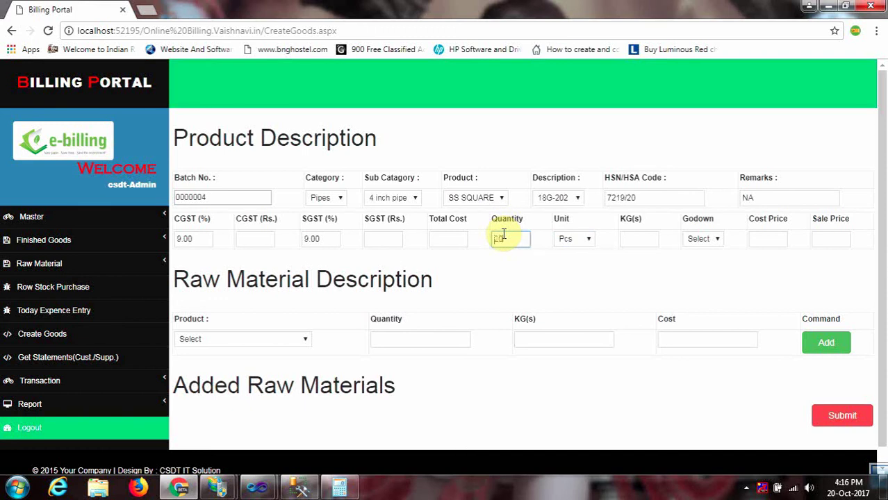
{"action": "type", "text": "20"}
{"action": "left_click", "coordinate": [648, 239]}
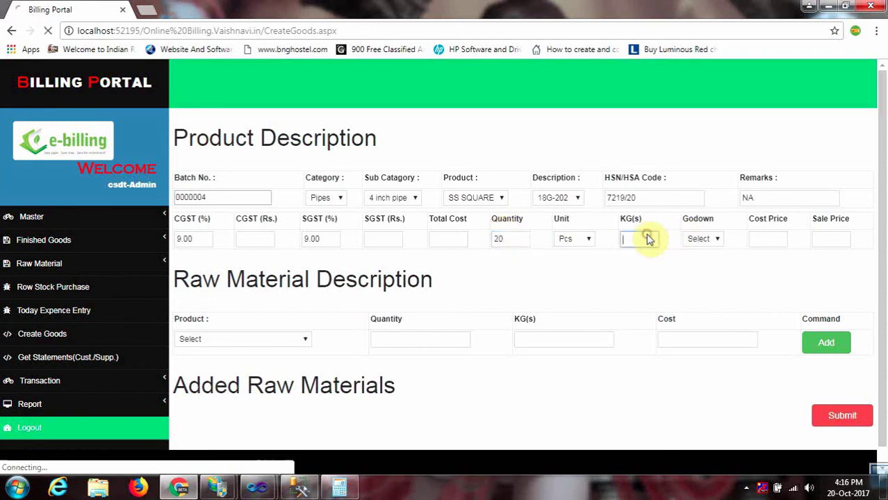
{"action": "left_click", "coordinate": [640, 238]}
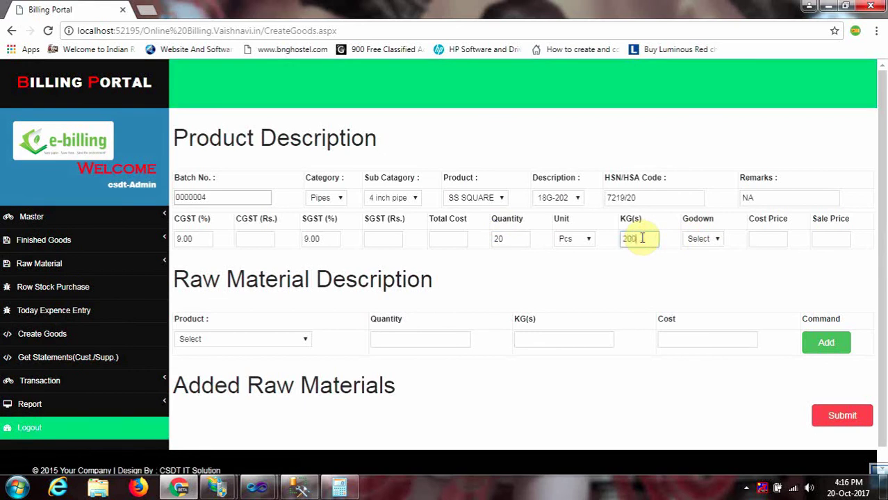
{"action": "type", "text": "200"}
Assign the finished product to godown Gdn1, keeping SS SQUARE PIPE as the product.
{"action": "left_click", "coordinate": [699, 239]}
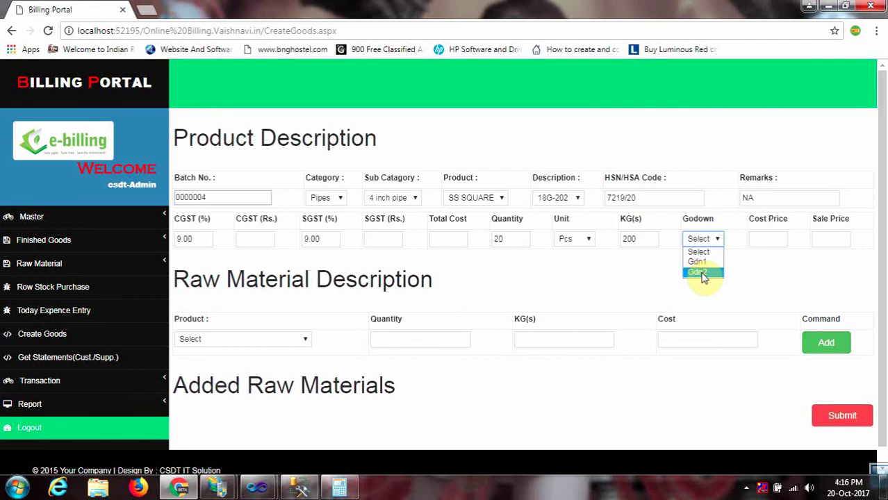
{"action": "left_click", "coordinate": [502, 198]}
{"action": "left_click", "coordinate": [502, 198]}
{"action": "left_click", "coordinate": [503, 199]}
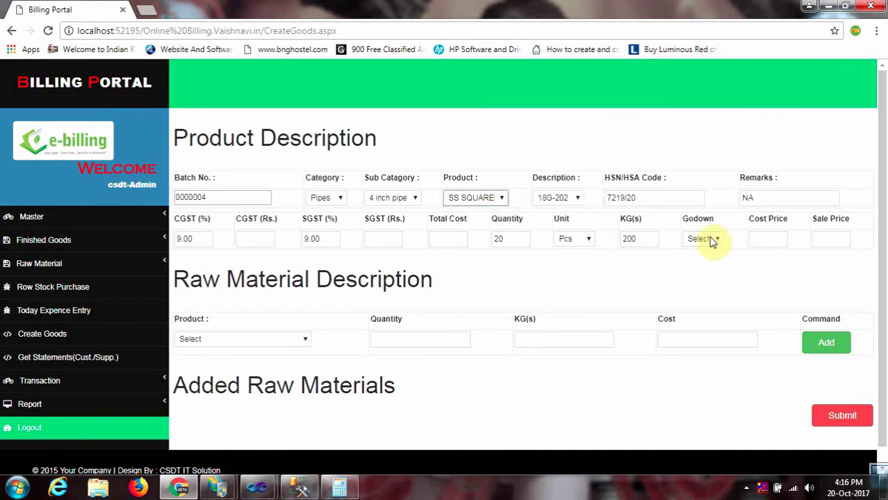
{"action": "left_click", "coordinate": [709, 239]}
{"action": "left_click", "coordinate": [698, 262]}
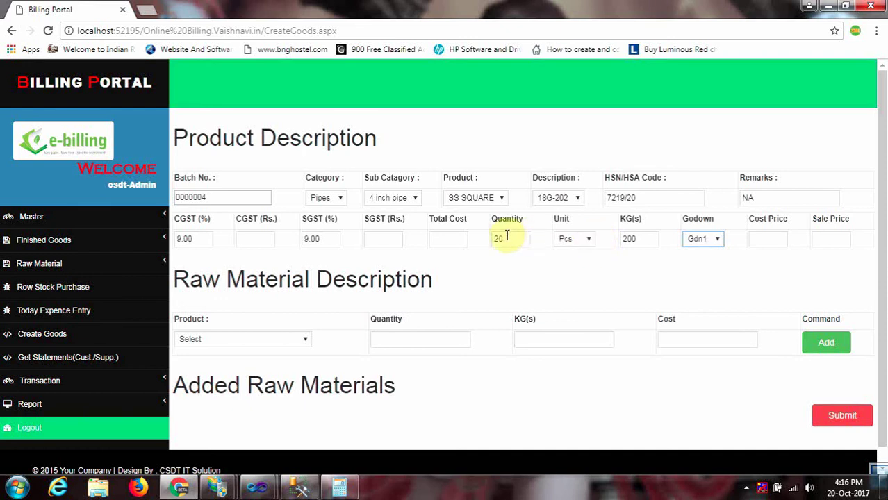
Enter a total cost of 1000 for the finished product and highlight the amount.
{"action": "left_click", "coordinate": [448, 239]}
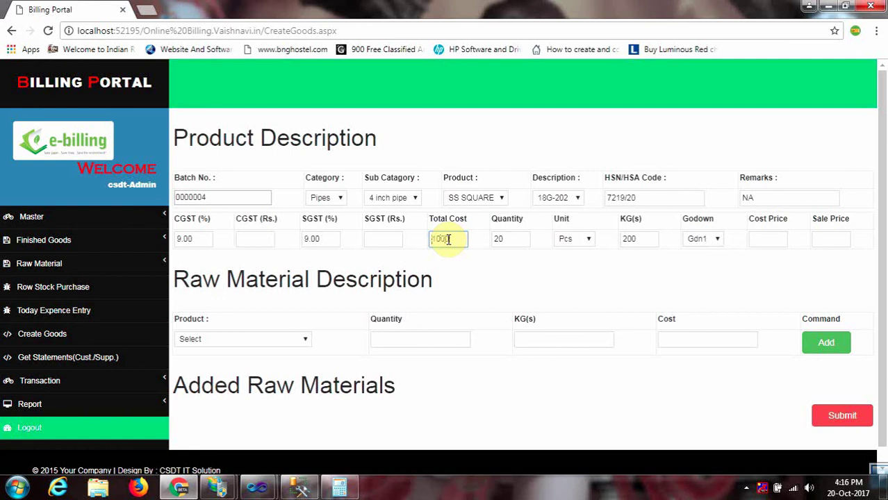
{"action": "left_click", "coordinate": [530, 290]}
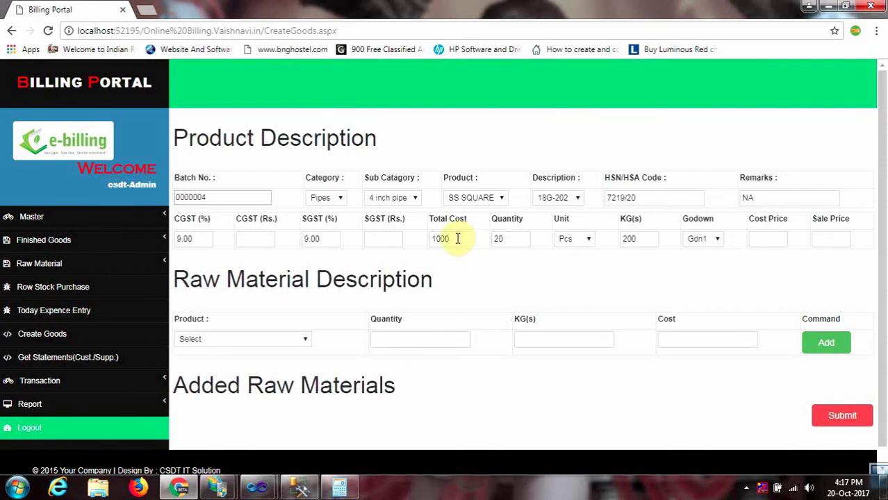
{"action": "left_click_drag", "start_coordinate": [457, 238], "coordinate": [431, 238]}
{"action": "left_click", "coordinate": [451, 240]}
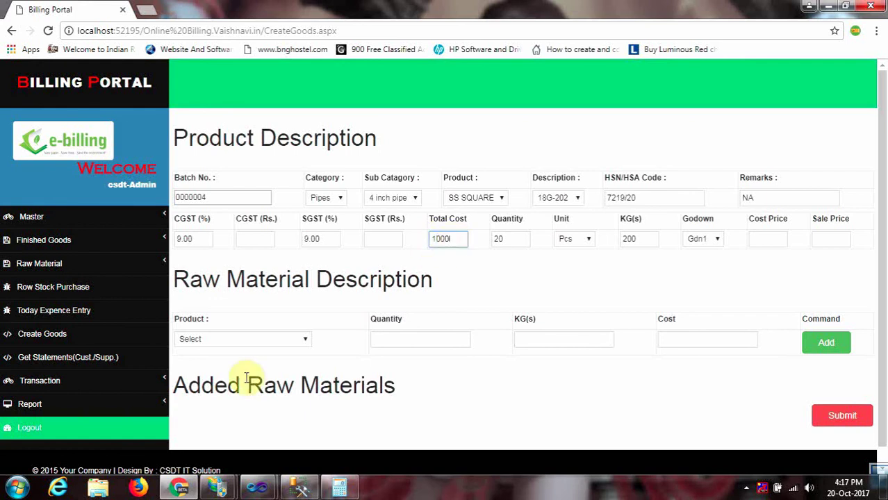
Add the first GRADE:304 QUALITY FINISH:2B raw material with quantity 1, weight 5 kg and cost 4000.
{"action": "left_click", "coordinate": [237, 339]}
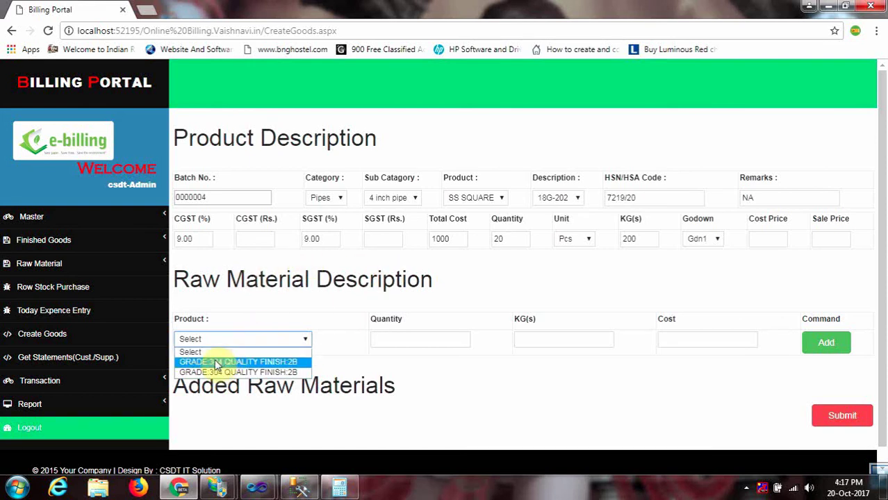
{"action": "left_click", "coordinate": [213, 363]}
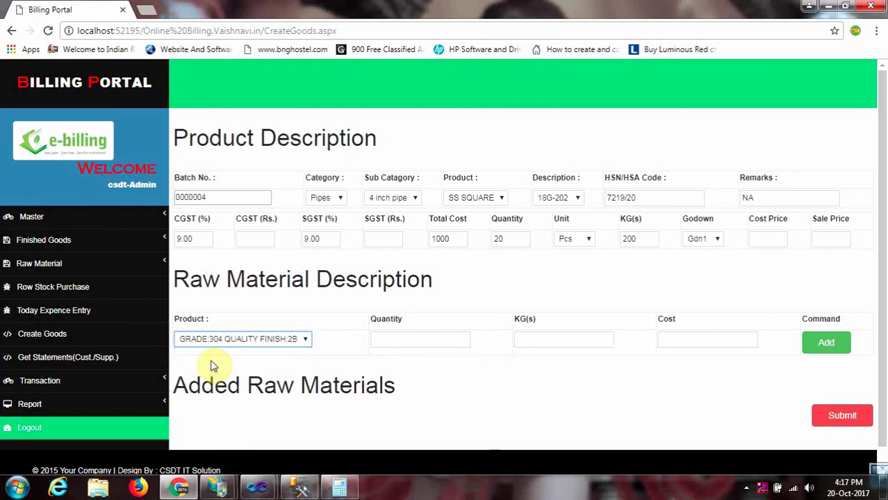
{"action": "left_click", "coordinate": [423, 339]}
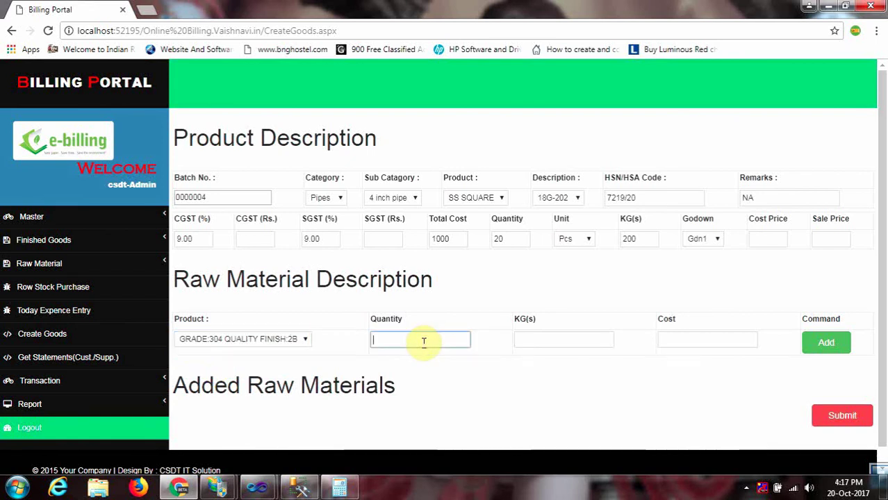
{"action": "type", "text": "1"}
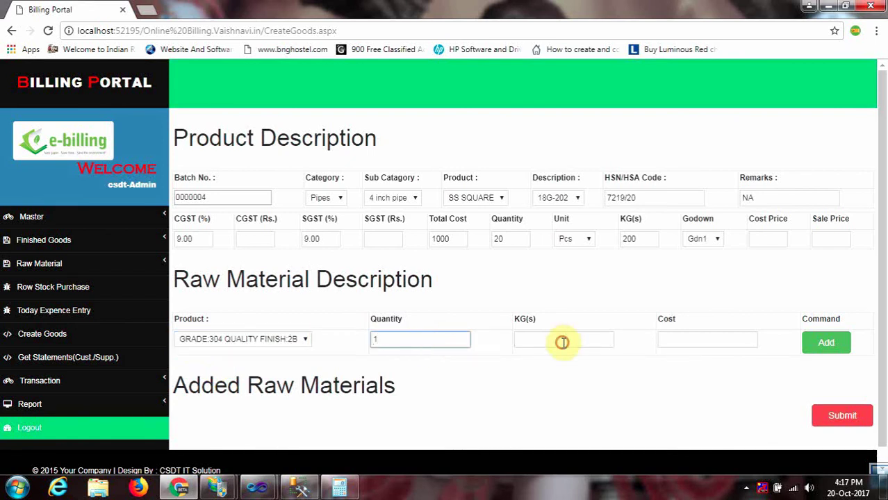
{"action": "left_click", "coordinate": [561, 341]}
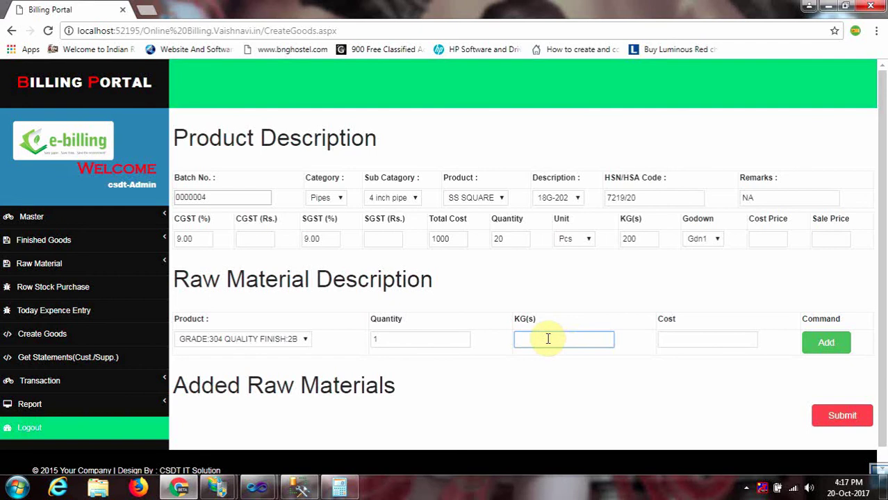
{"action": "type", "text": "5"}
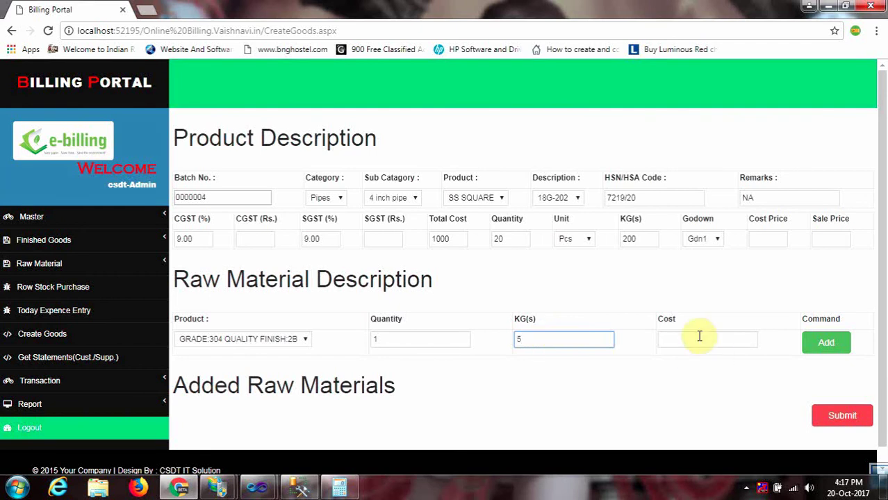
{"action": "left_click", "coordinate": [698, 336]}
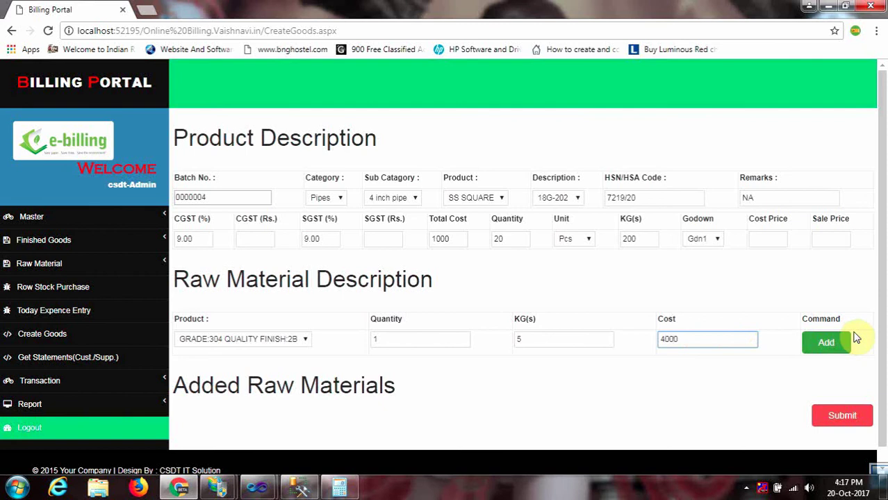
{"action": "left_click", "coordinate": [833, 343]}
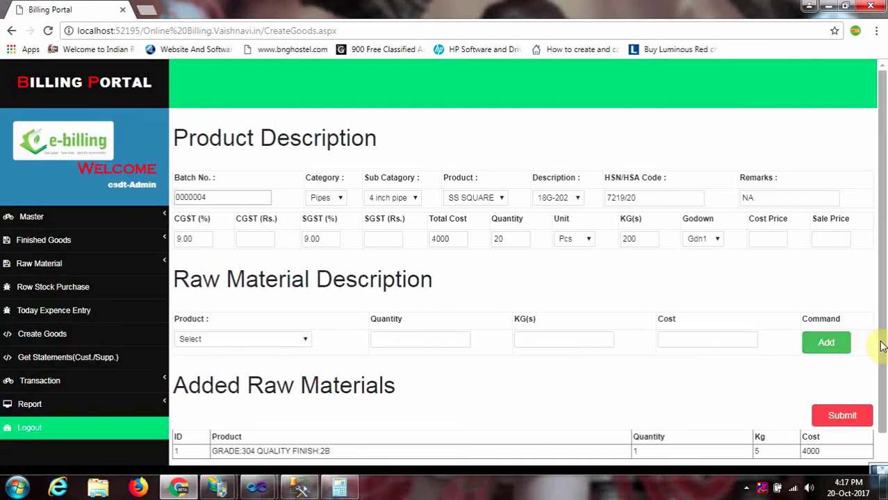
{"action": "scroll", "coordinate": [877, 348], "scroll_direction": "down", "scroll_amount": 1}
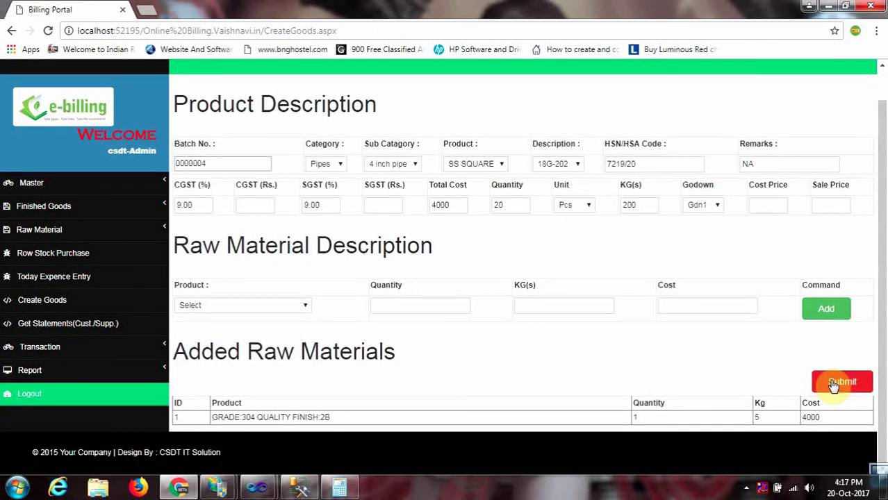
Set the finished product's quantity to 10 so its tax amounts and cost price are calculated.
{"action": "left_click", "coordinate": [458, 204]}
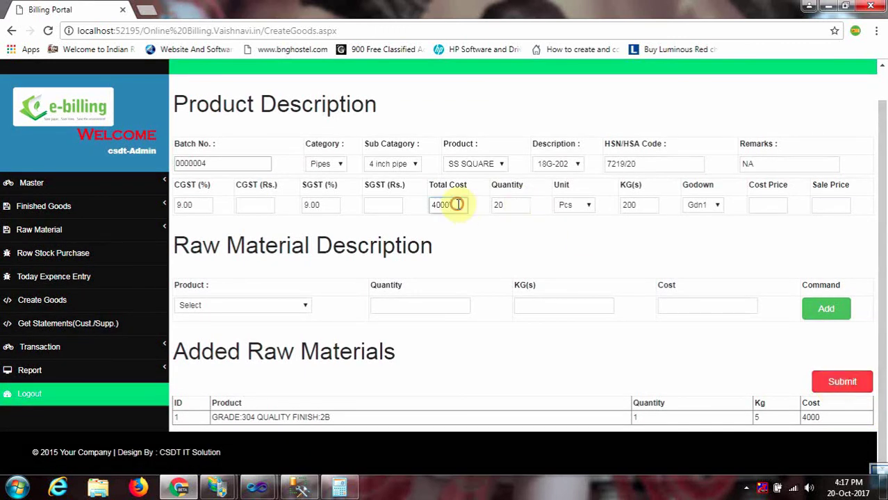
{"action": "left_click", "coordinate": [499, 205]}
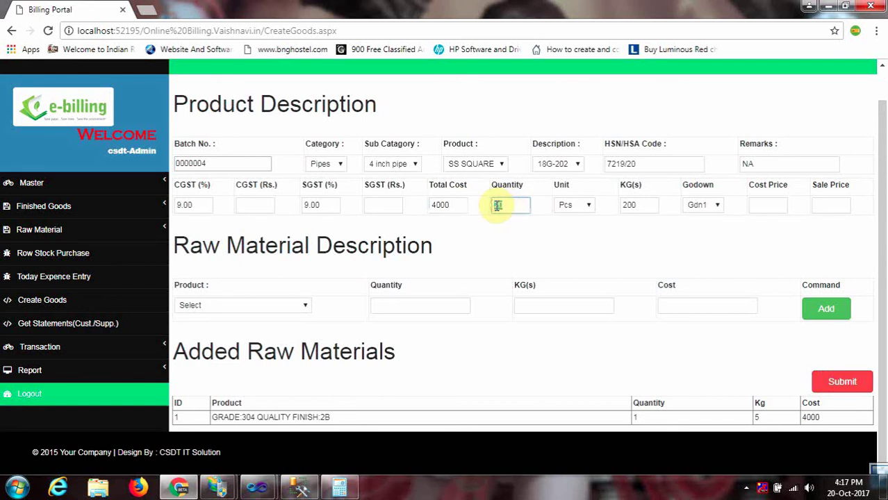
{"action": "type", "text": "0"}
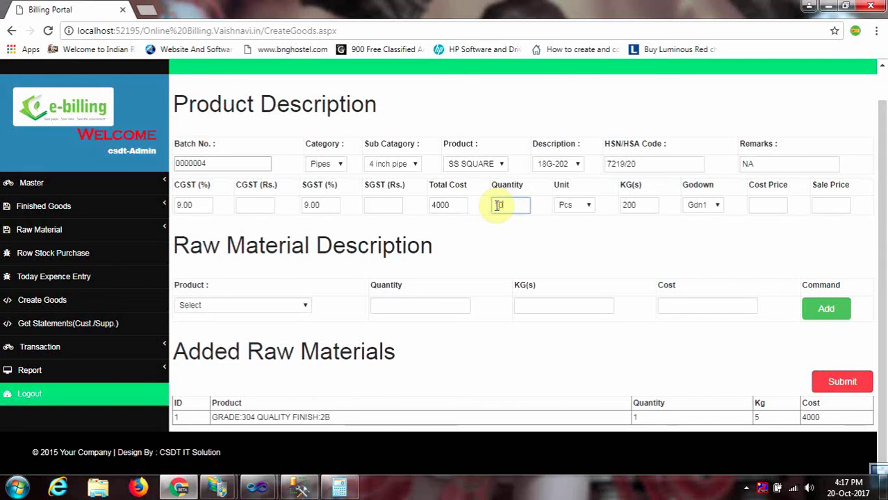
{"action": "left_click", "coordinate": [546, 235]}
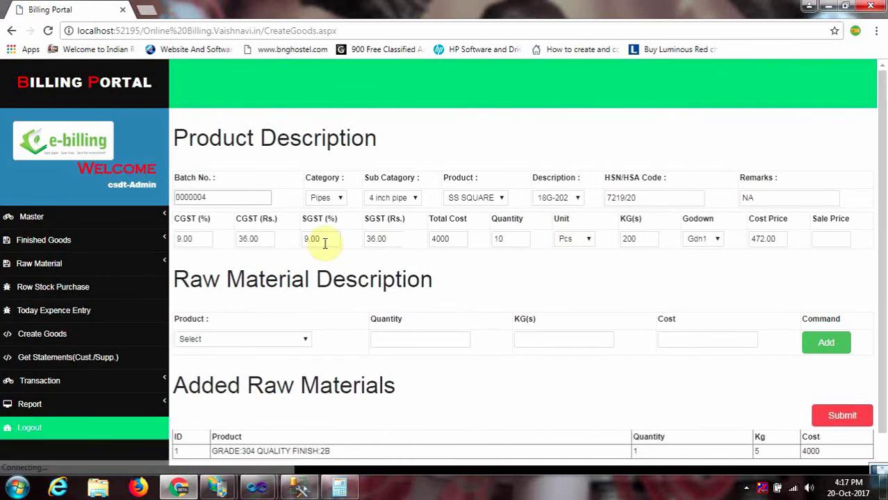
Examine the finished product's calculated CGST amount and cost price alongside its total cost and quantity.
{"action": "left_click", "coordinate": [273, 240]}
{"action": "left_click", "coordinate": [259, 236]}
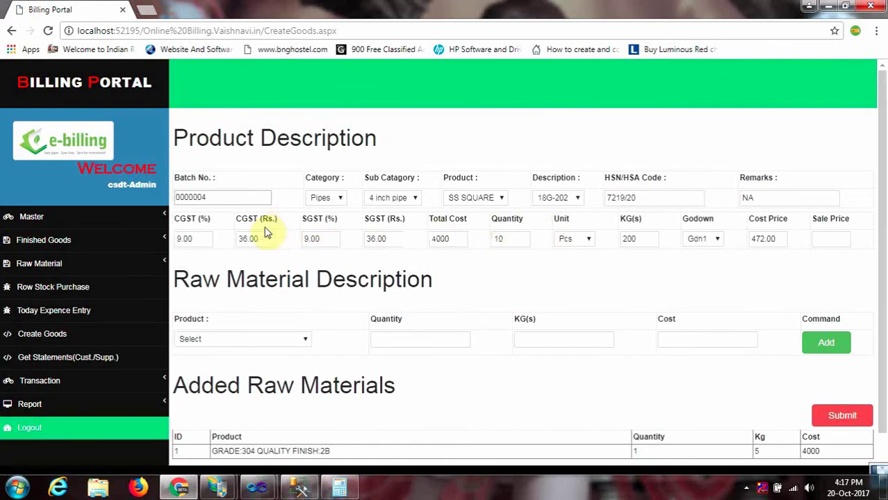
{"action": "left_click_drag", "start_coordinate": [259, 237], "coordinate": [432, 237]}
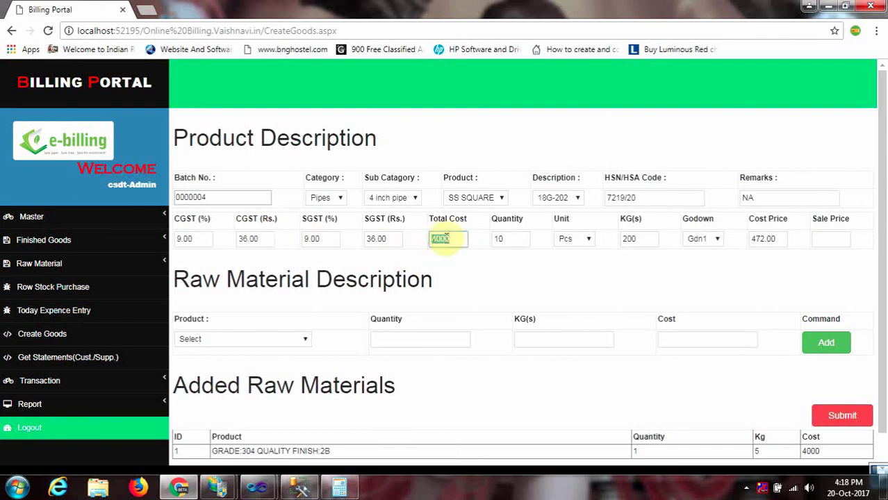
{"action": "left_click_drag", "start_coordinate": [499, 239], "coordinate": [492, 238]}
{"action": "left_click_drag", "start_coordinate": [323, 238], "coordinate": [235, 239]}
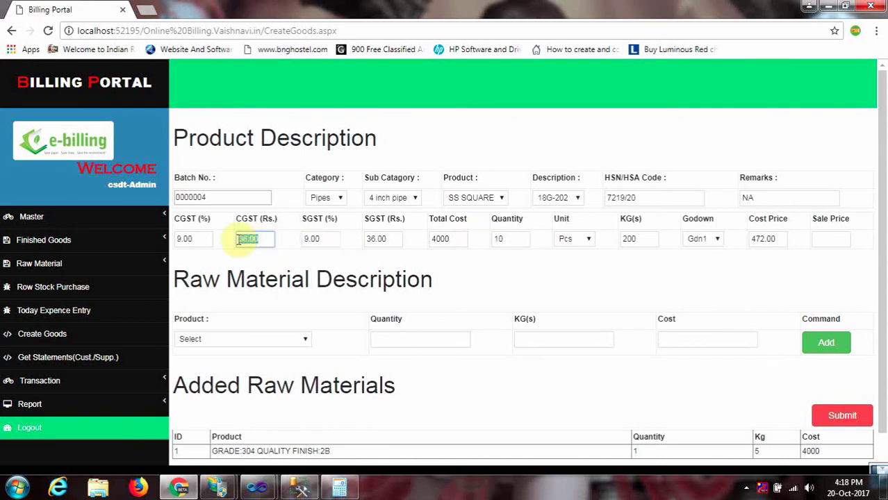
{"action": "left_click", "coordinate": [529, 240]}
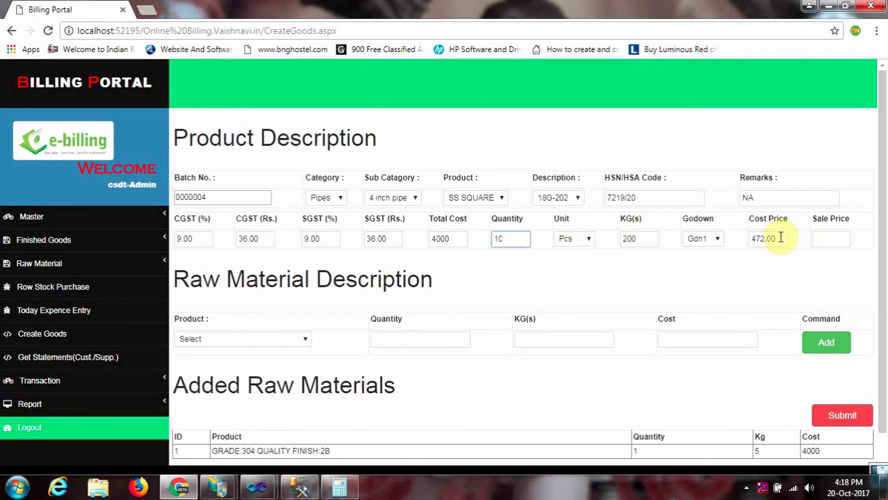
{"action": "left_click_drag", "start_coordinate": [779, 239], "coordinate": [753, 236]}
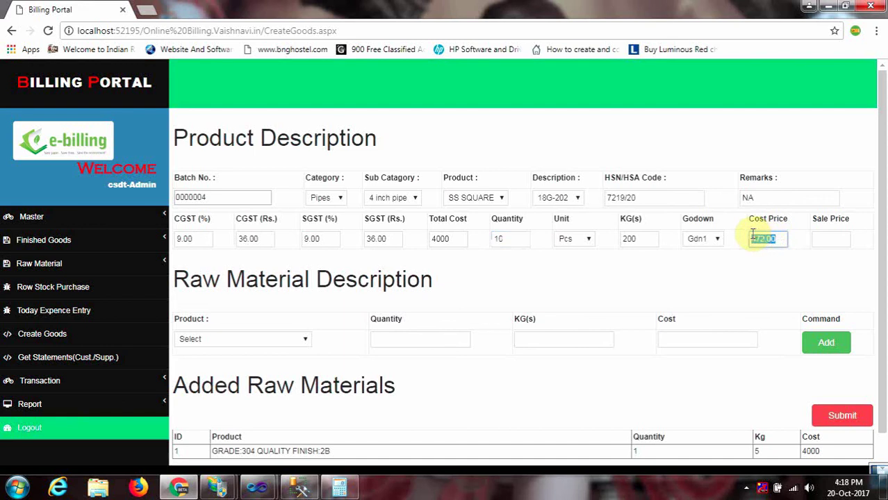
{"action": "left_click", "coordinate": [784, 241]}
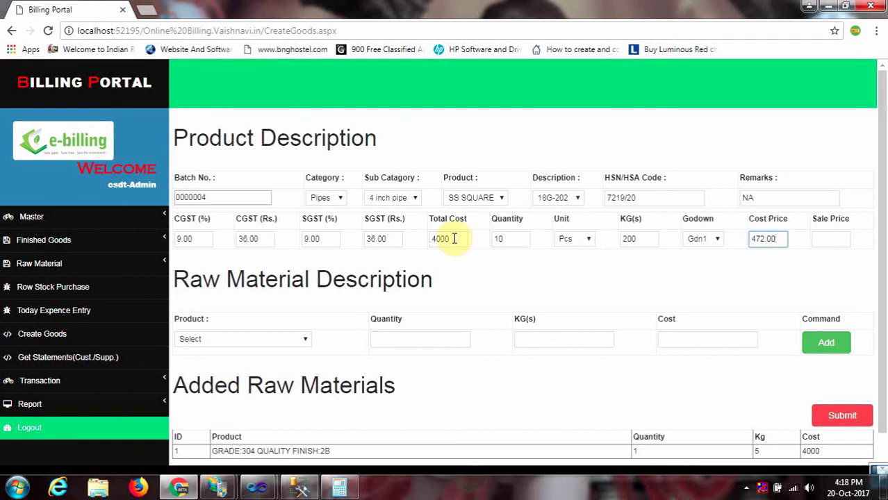
Check how the total cost, quantity, CGST and SGST amounts make up the cost price of the selected product.
{"action": "left_click_drag", "start_coordinate": [454, 239], "coordinate": [432, 238]}
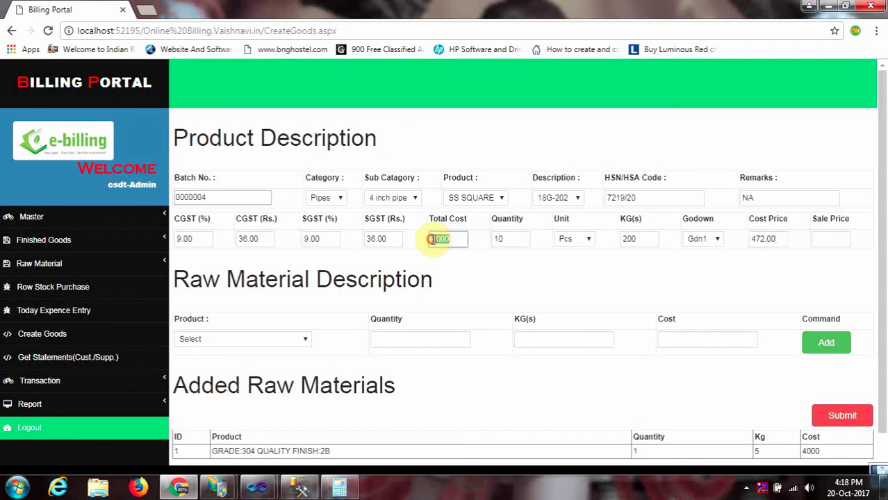
{"action": "left_click", "coordinate": [503, 238]}
{"action": "left_click_drag", "start_coordinate": [498, 237], "coordinate": [464, 239]}
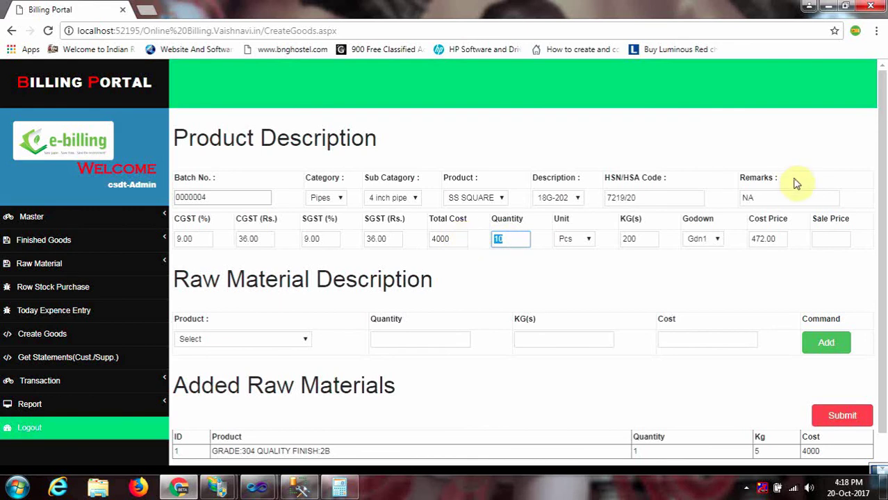
{"action": "left_click", "coordinate": [459, 238]}
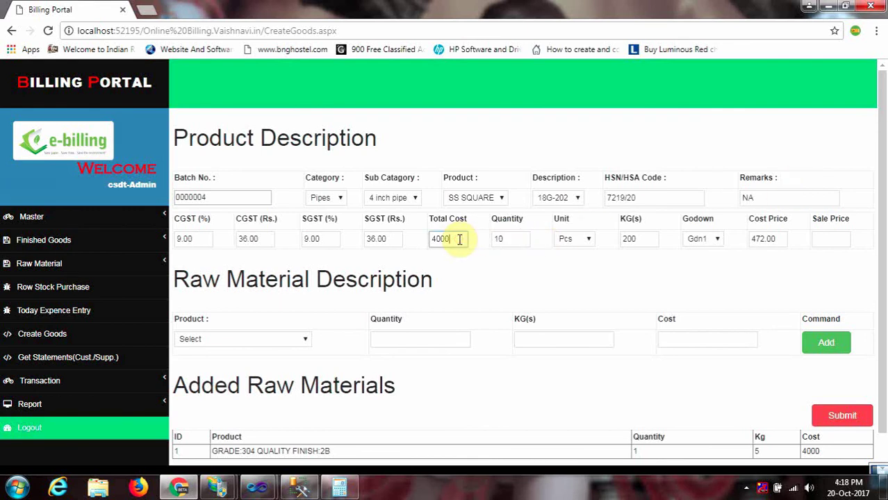
{"action": "left_click", "coordinate": [270, 239]}
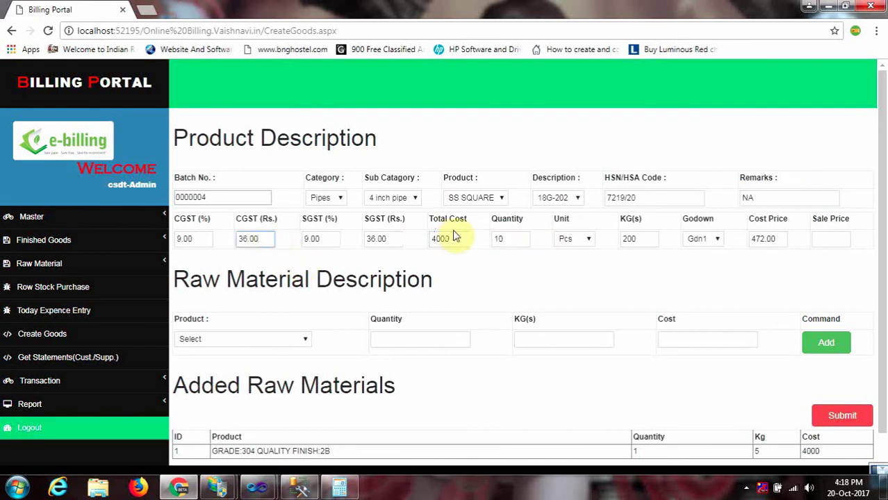
{"action": "left_click", "coordinate": [393, 236]}
{"action": "left_click", "coordinate": [395, 239]}
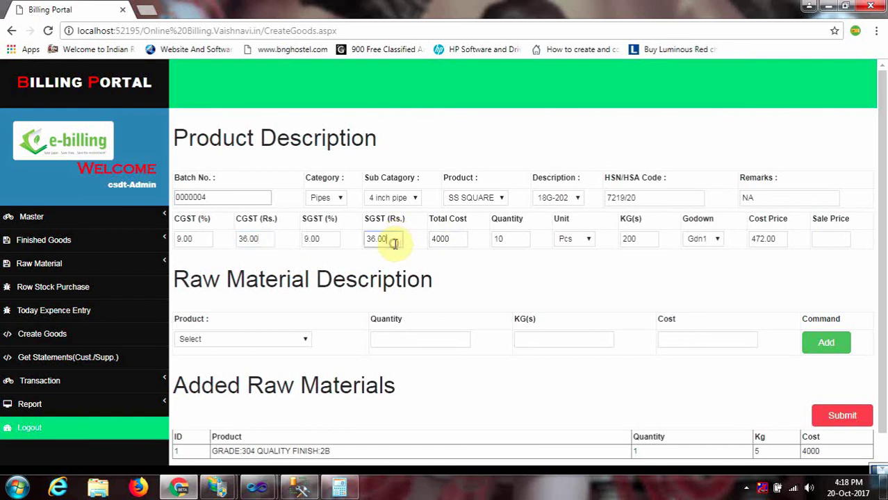
{"action": "left_click", "coordinate": [777, 239]}
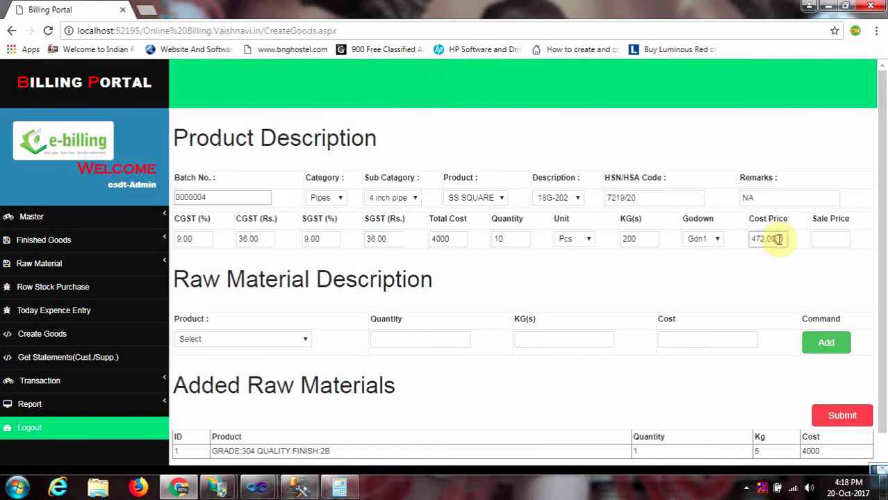
{"action": "left_click_drag", "start_coordinate": [775, 238], "coordinate": [752, 239]}
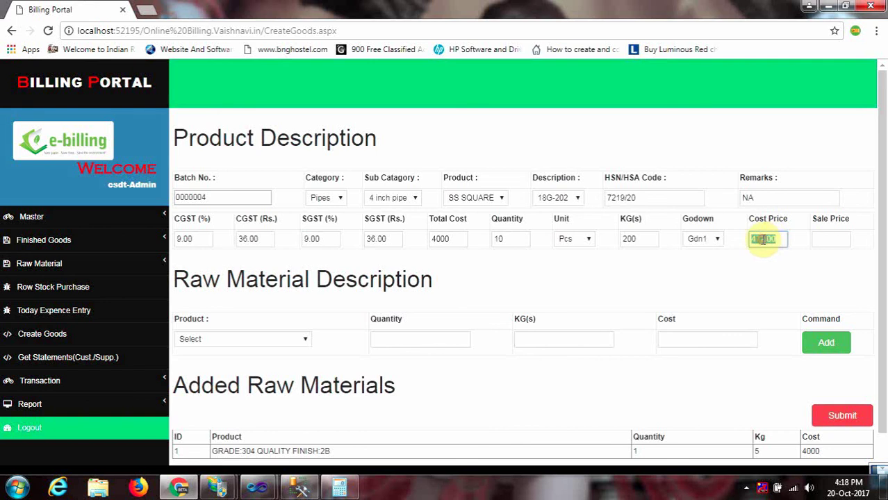
{"action": "left_click", "coordinate": [779, 238]}
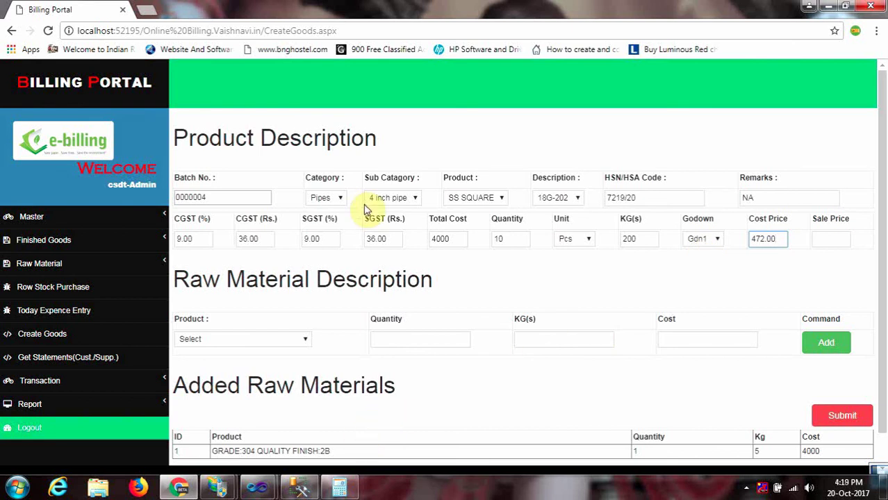
{"action": "left_click", "coordinate": [466, 201]}
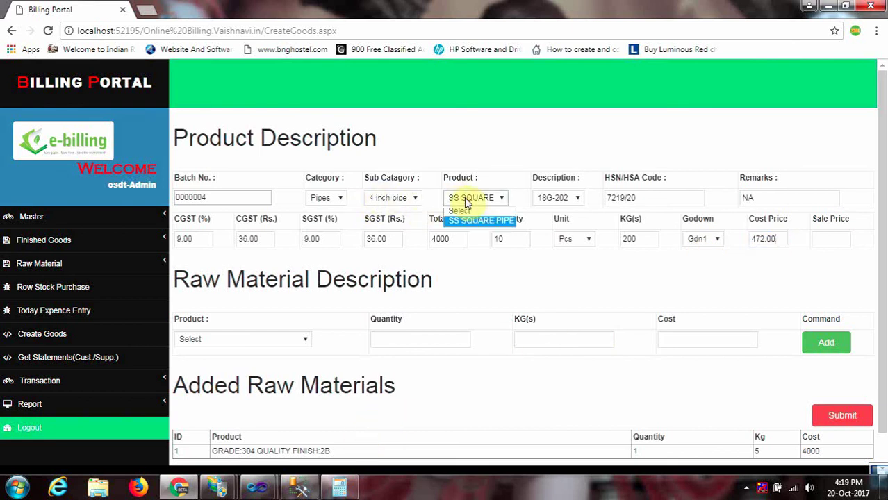
{"action": "left_click", "coordinate": [467, 200]}
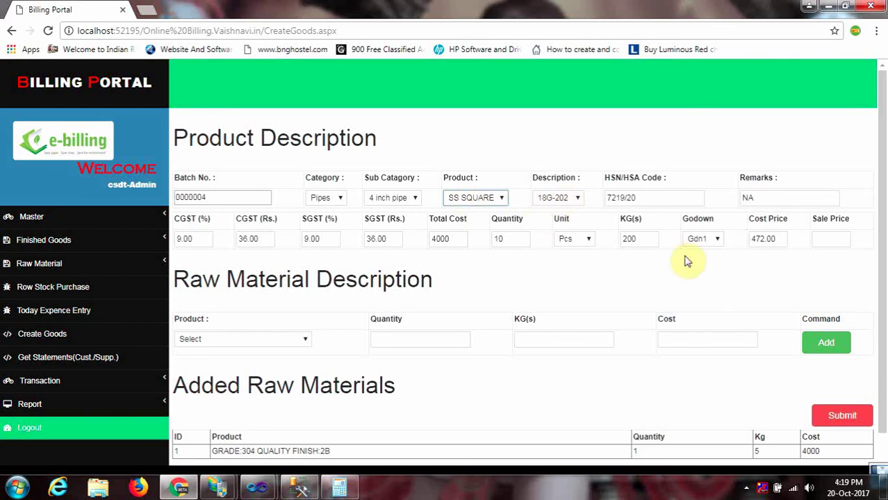
Set the finished product's sale price to 500 and submit the goods entry.
{"action": "left_click", "coordinate": [826, 238]}
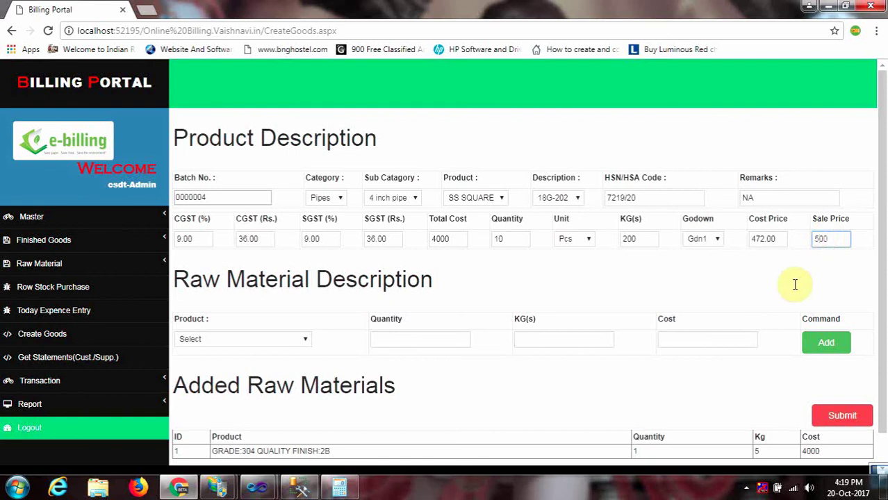
{"action": "scroll", "coordinate": [881, 389], "scroll_direction": "down", "scroll_amount": 1}
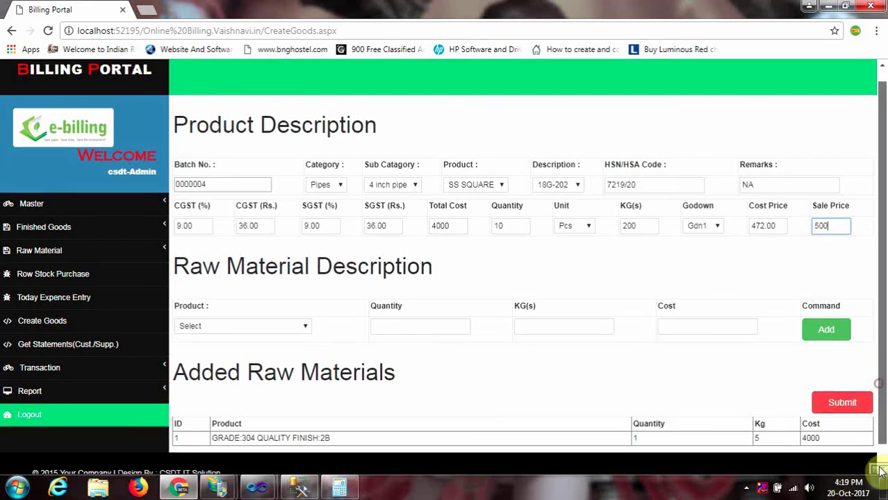
{"action": "left_click", "coordinate": [842, 381]}
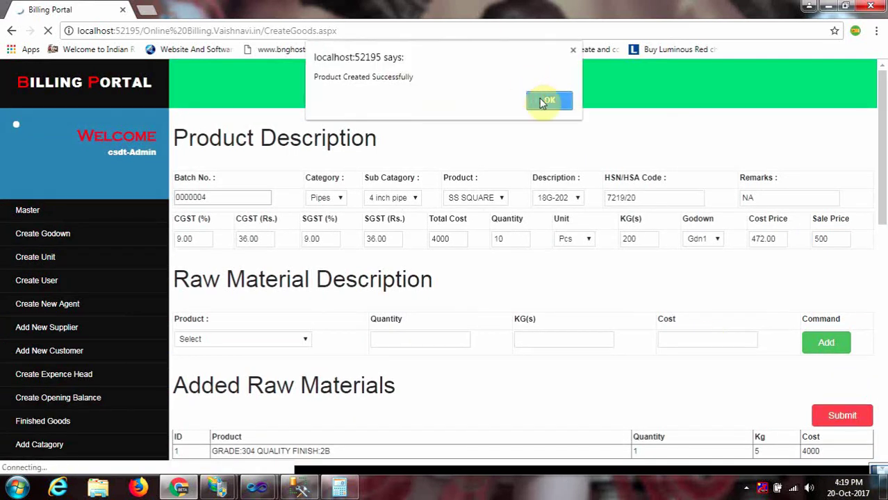
{"action": "left_click", "coordinate": [539, 99]}
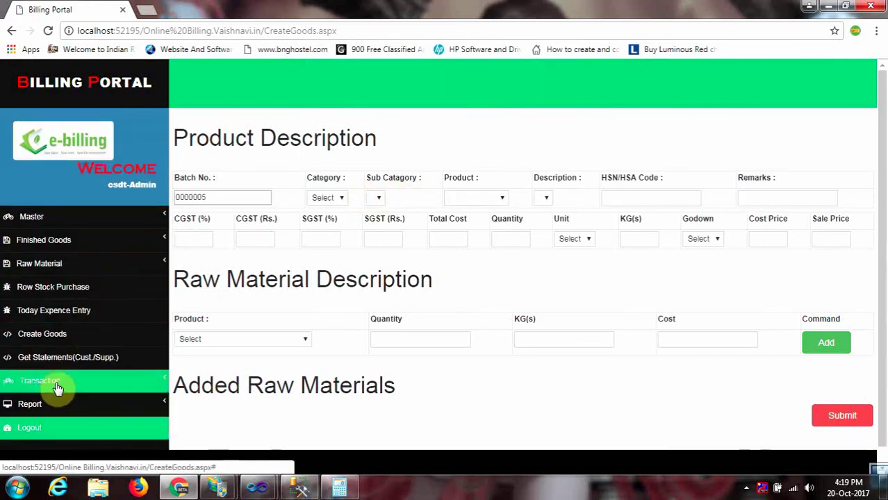
Open the selling form, set the customer type to Retailer and assign the listed agent to the invoice.
{"action": "left_click", "coordinate": [56, 382]}
{"action": "left_click", "coordinate": [26, 406]}
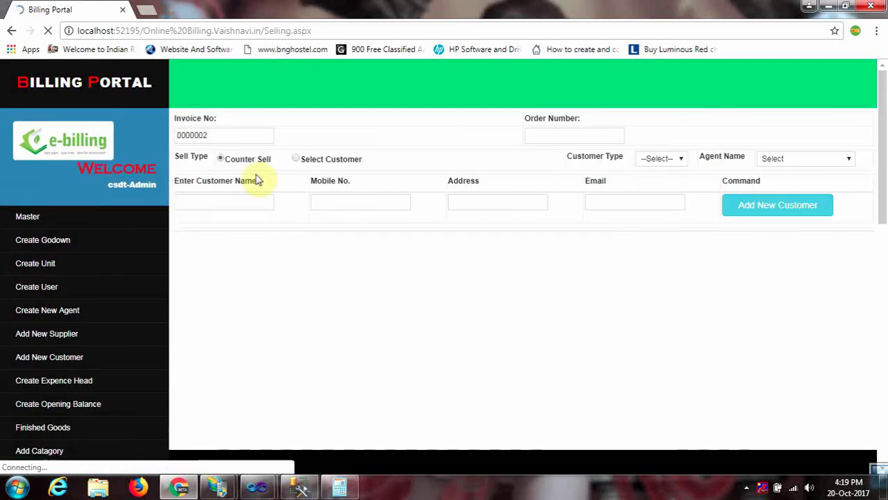
{"action": "left_click", "coordinate": [675, 158]}
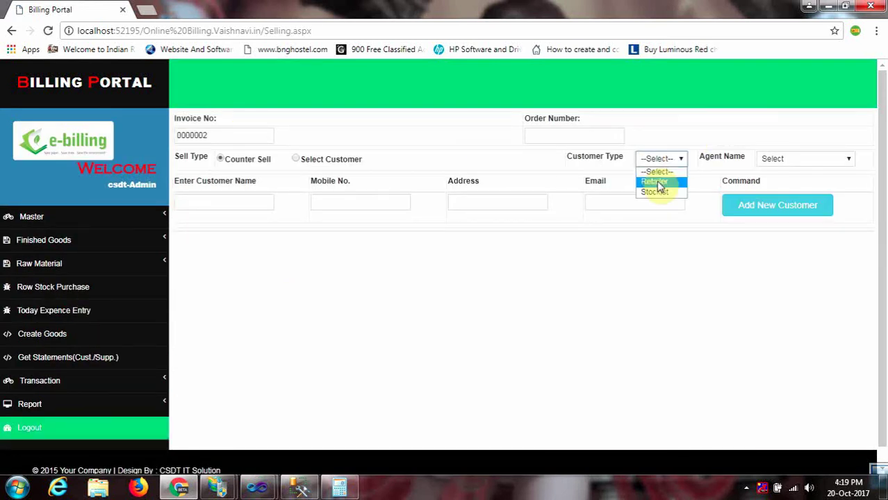
{"action": "left_click", "coordinate": [656, 182]}
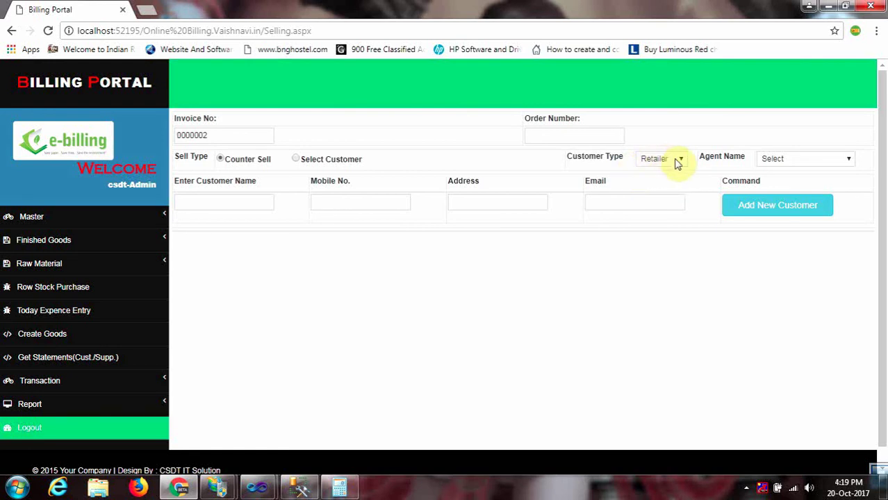
{"action": "left_click", "coordinate": [678, 160]}
{"action": "left_click", "coordinate": [658, 181]}
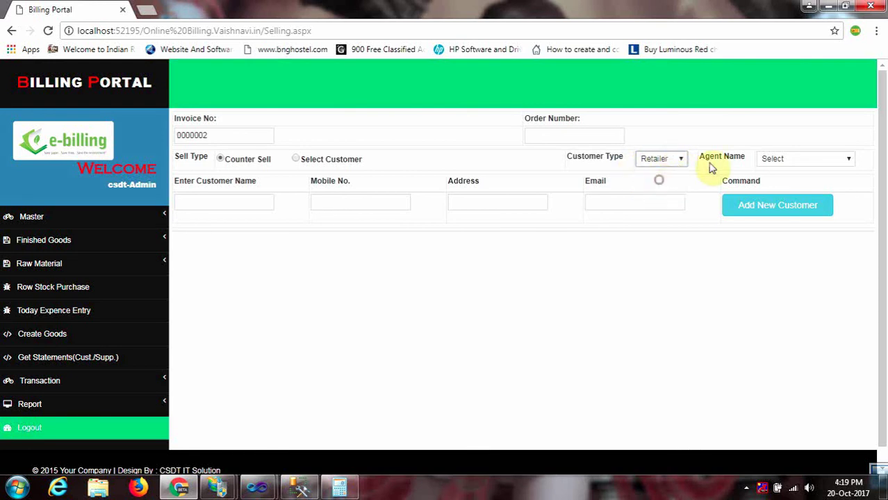
{"action": "left_click", "coordinate": [807, 160]}
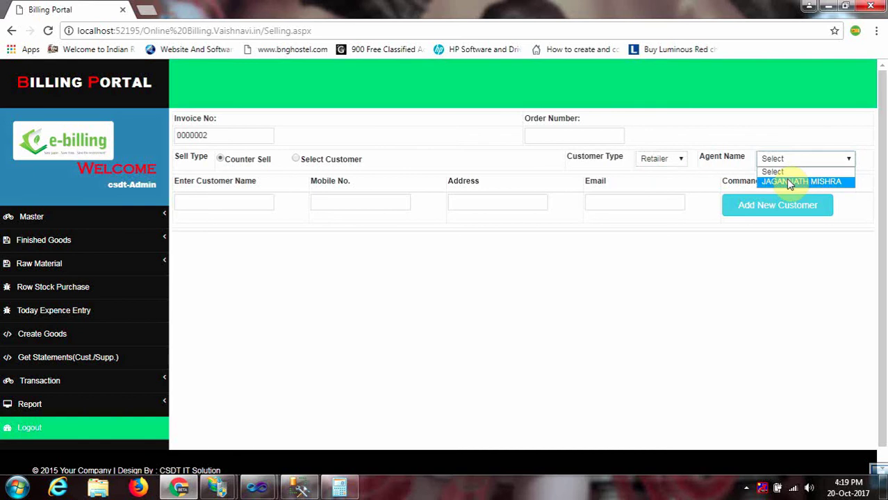
{"action": "left_click", "coordinate": [789, 183]}
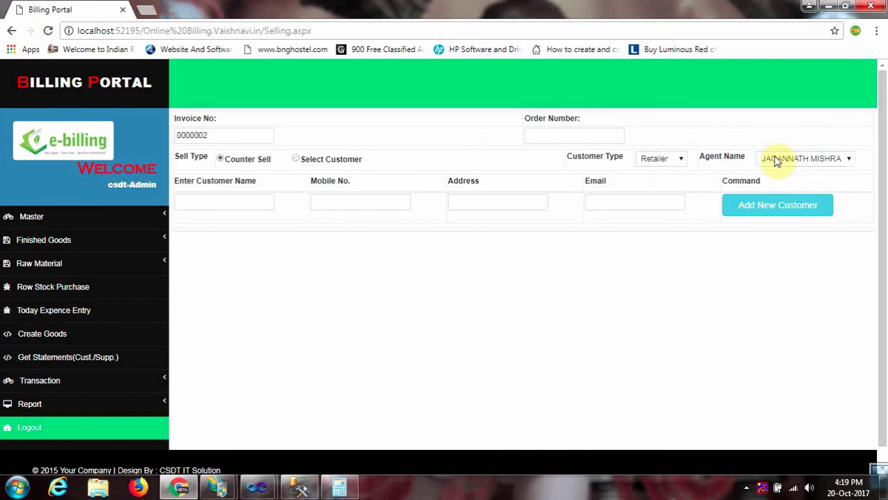
Switch the invoice's sell type to Select Customer and view the selectable customer names.
{"action": "left_click", "coordinate": [296, 159]}
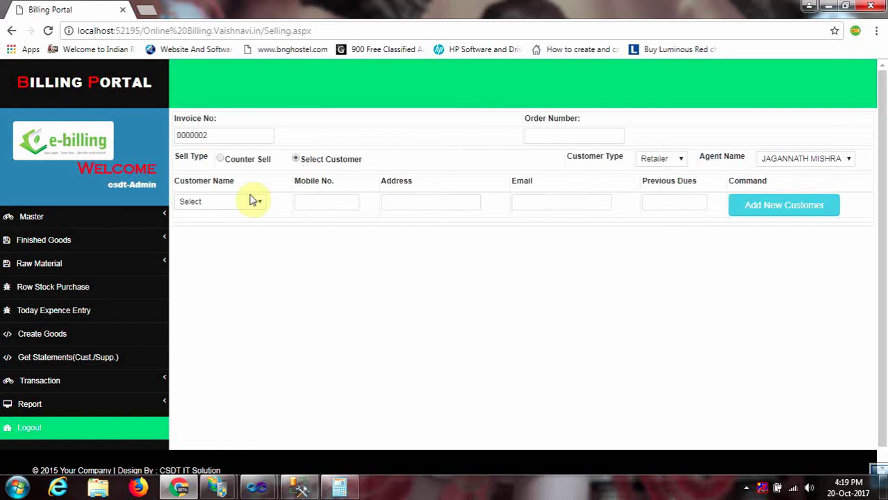
{"action": "left_click", "coordinate": [217, 208]}
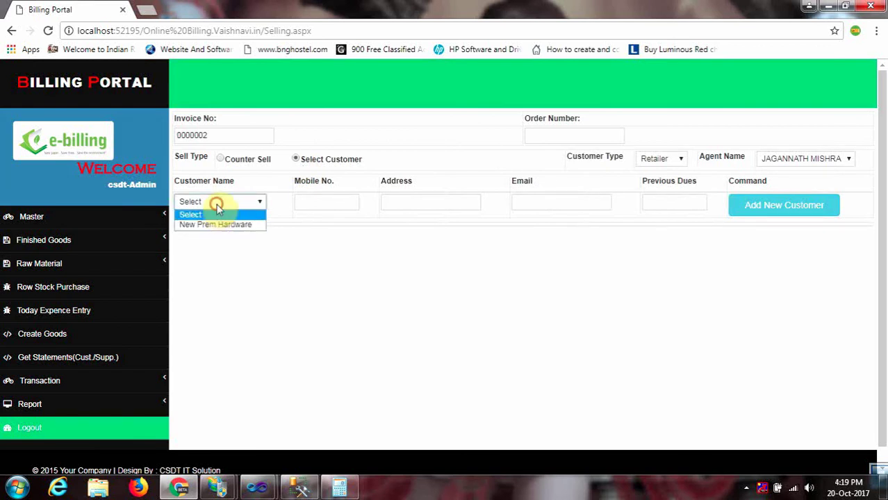
{"action": "left_click", "coordinate": [217, 211]}
Open the Add Customer master page to view the customer entry form and existing customers, and list the master options again.
{"action": "left_click", "coordinate": [46, 218]}
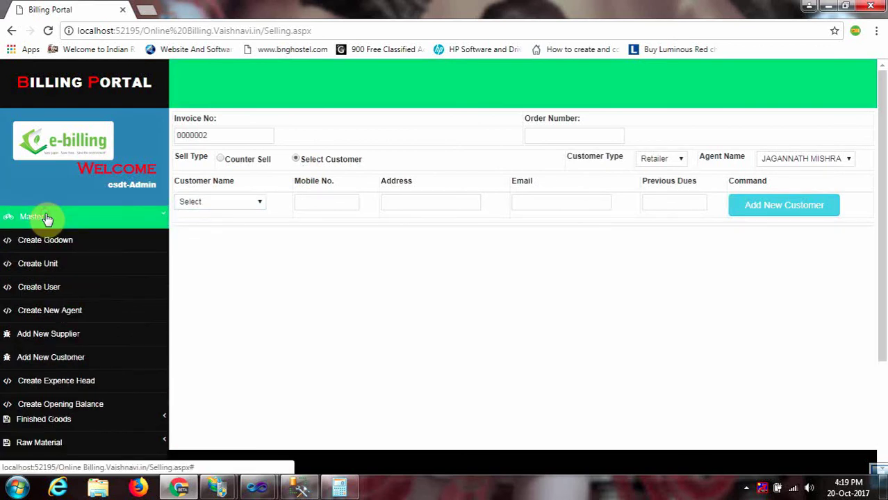
{"action": "left_click", "coordinate": [46, 357]}
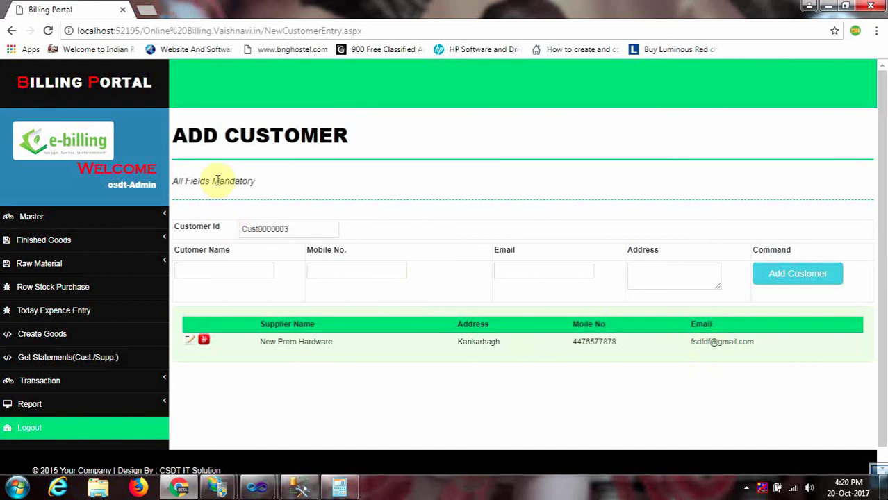
{"action": "left_click", "coordinate": [57, 221]}
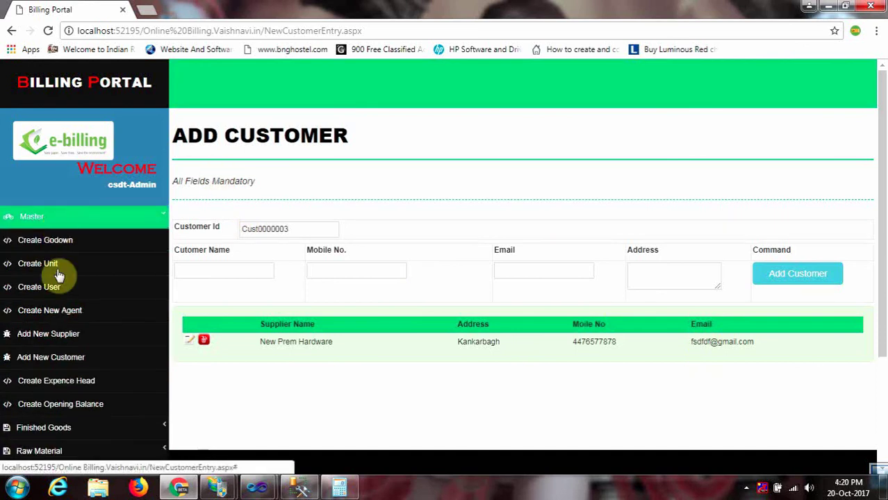
Open the Add Supplier and Create Unit master pages to examine the existing supplier record and the defined units.
{"action": "left_click", "coordinate": [59, 343]}
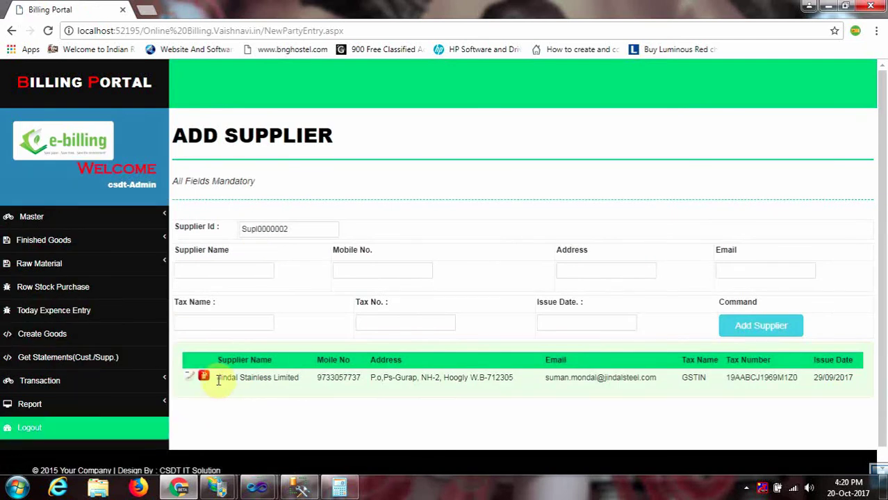
{"action": "left_click_drag", "start_coordinate": [217, 378], "coordinate": [301, 383]}
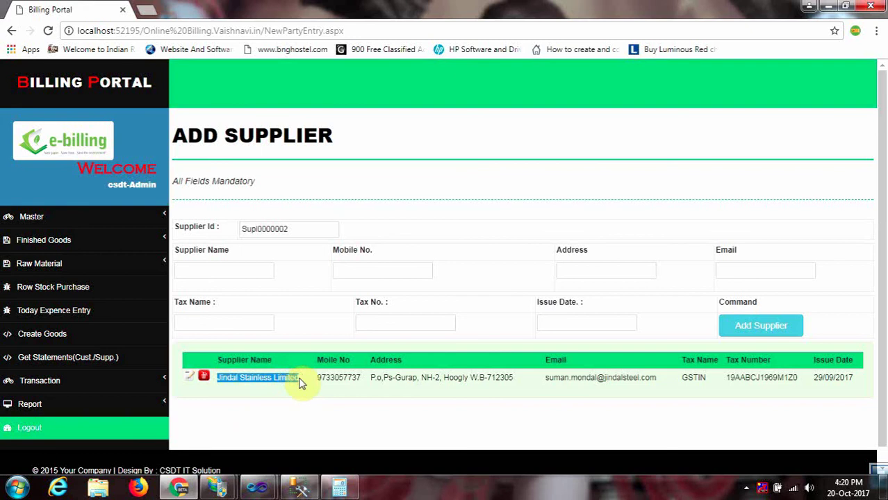
{"action": "left_click", "coordinate": [75, 219]}
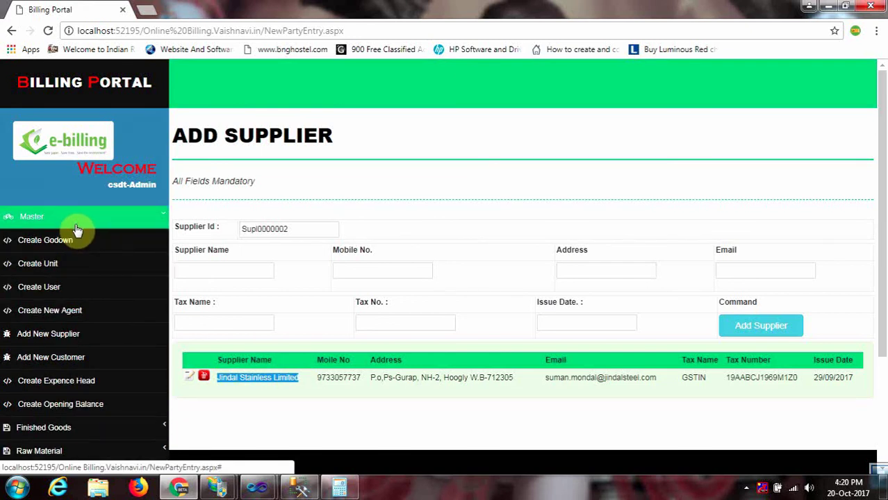
{"action": "left_click", "coordinate": [61, 265]}
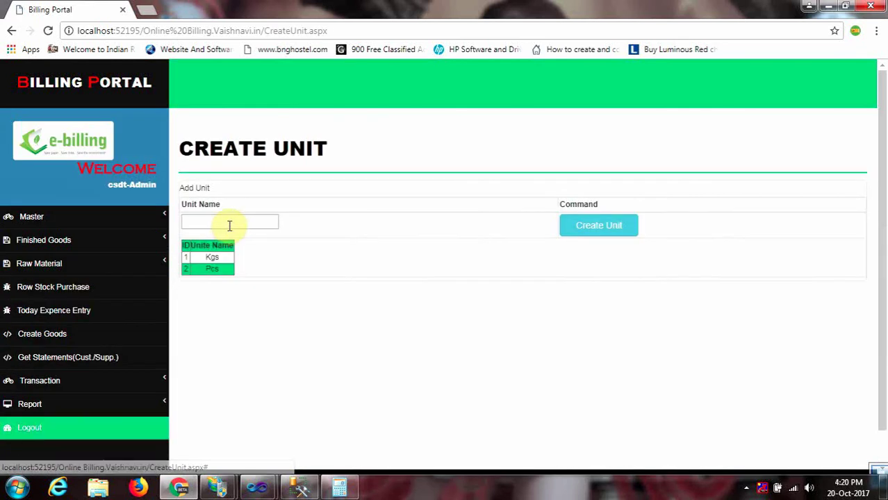
{"action": "left_click", "coordinate": [229, 225]}
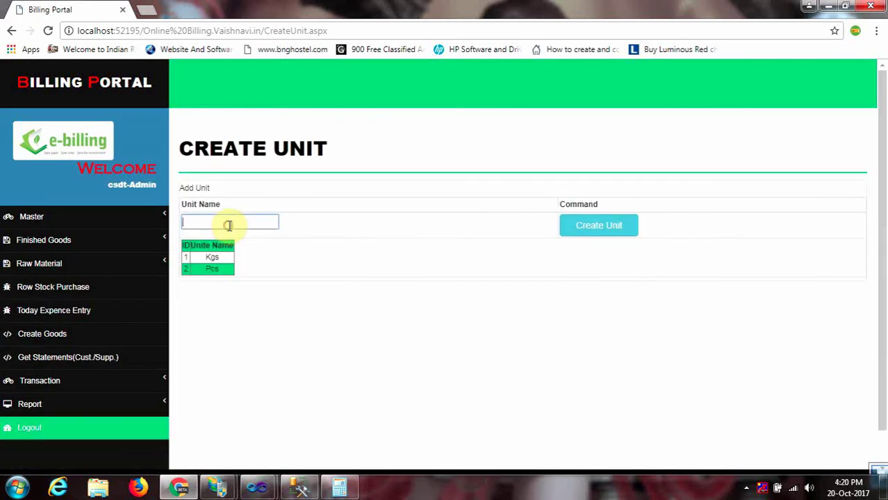
{"action": "double_click", "coordinate": [205, 258]}
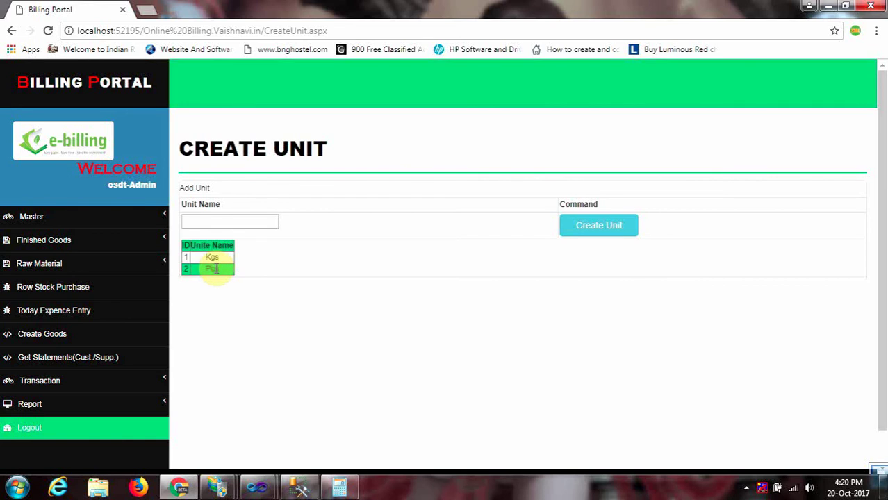
Open the Create New Agent master page to view the agent form and existing agents, and look over the master options.
{"action": "left_click", "coordinate": [75, 223]}
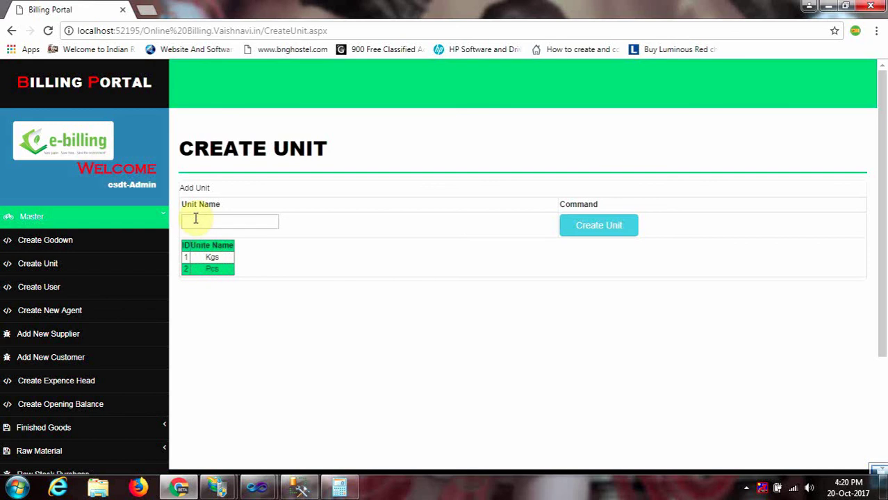
{"action": "left_click", "coordinate": [50, 312]}
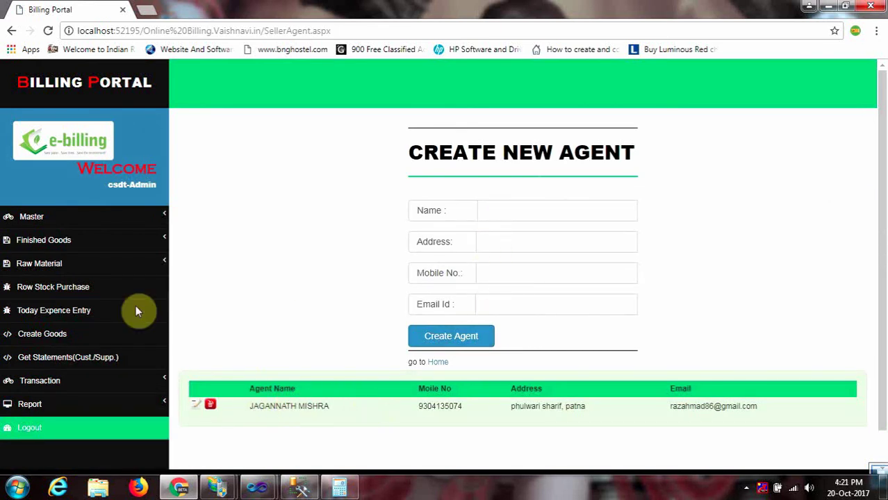
{"action": "left_click", "coordinate": [66, 218]}
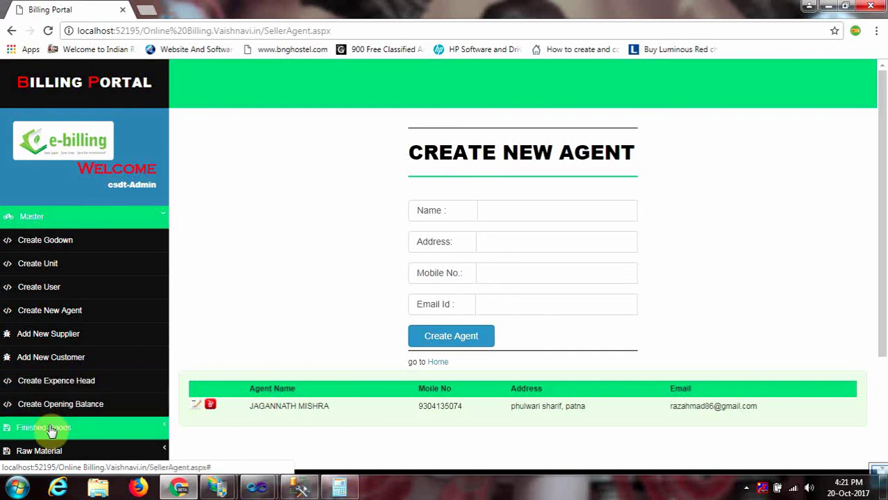
{"action": "left_click", "coordinate": [66, 227]}
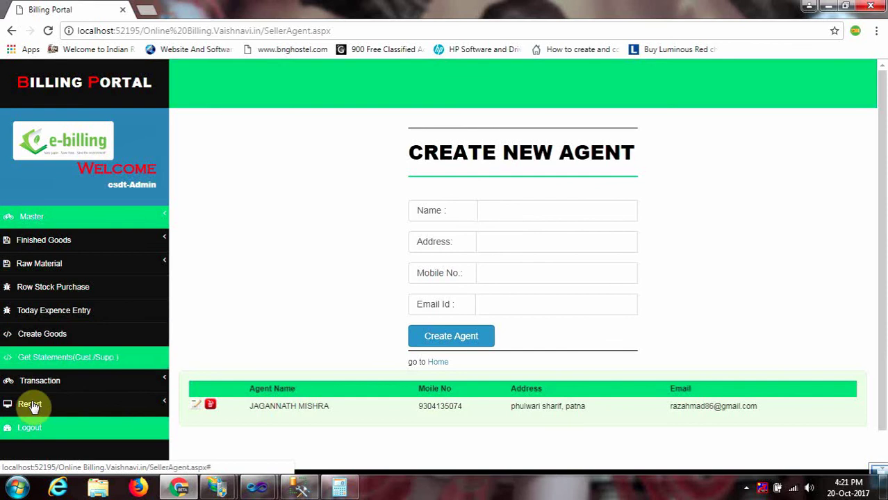
Open the sales invoice form, set the customer type to Retailer and choose the listed agent.
{"action": "left_click", "coordinate": [35, 380]}
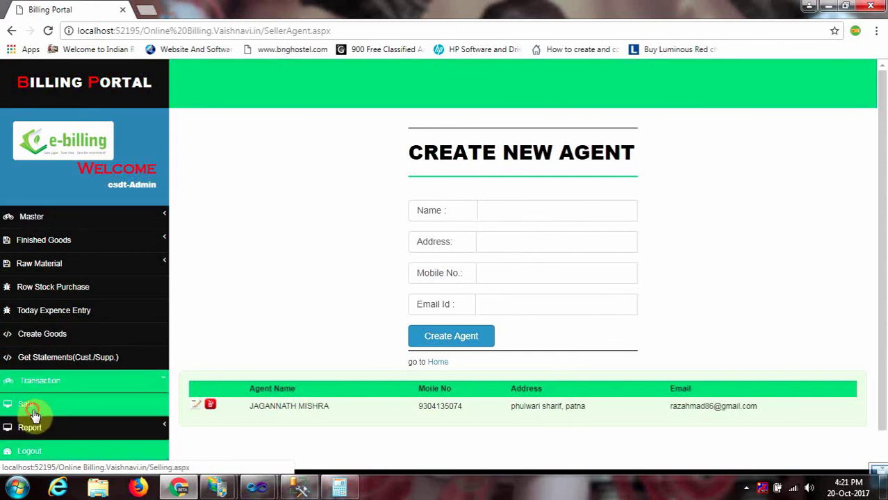
{"action": "left_click", "coordinate": [28, 406]}
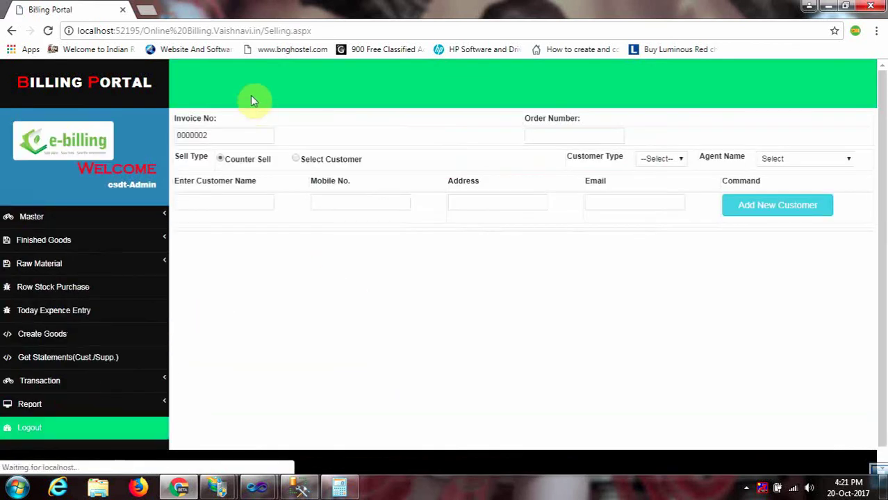
{"action": "left_click", "coordinate": [676, 160]}
{"action": "left_click", "coordinate": [655, 182]}
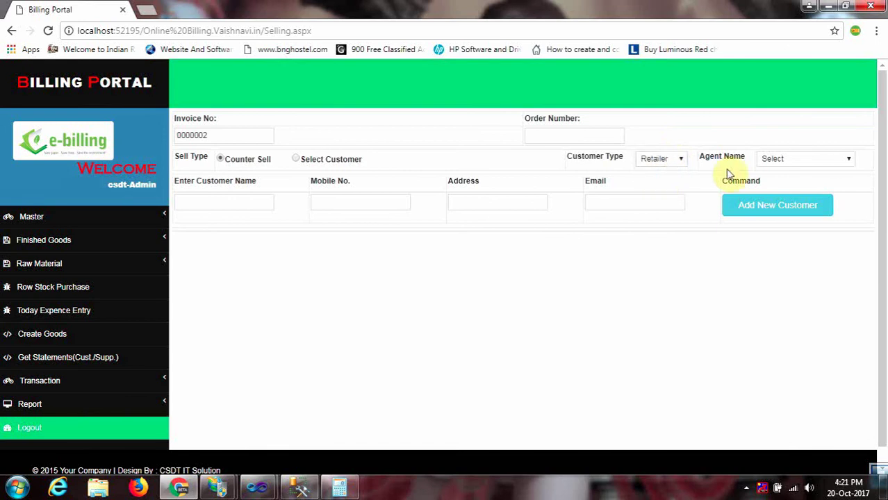
{"action": "left_click", "coordinate": [806, 162]}
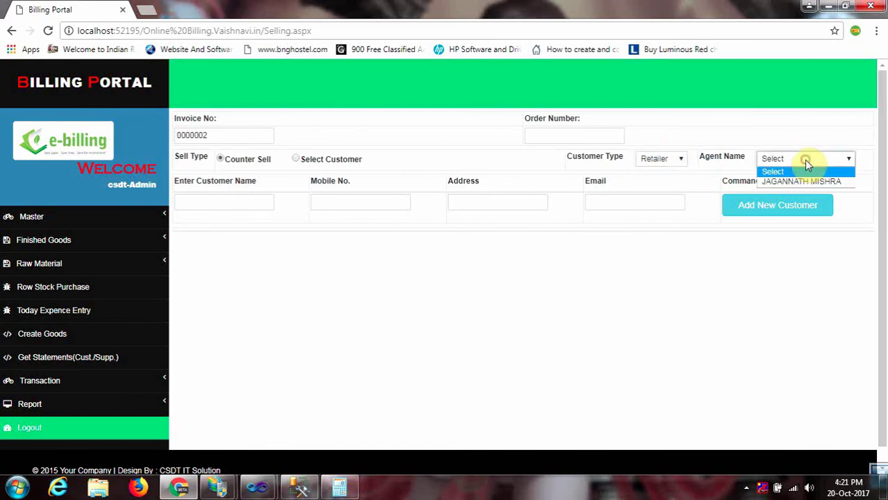
{"action": "left_click", "coordinate": [773, 183]}
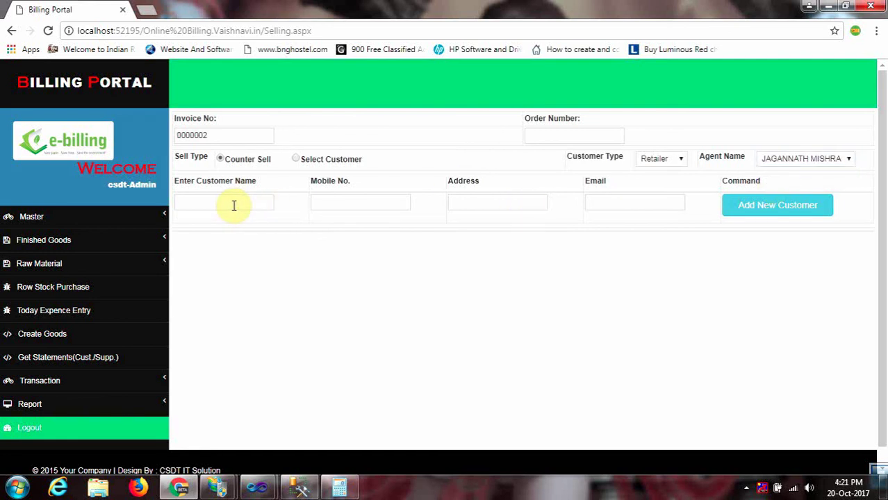
Switch the sell type to Select Customer, choose New Prem Hardware and examine the customer's previous dues.
{"action": "left_click", "coordinate": [297, 160]}
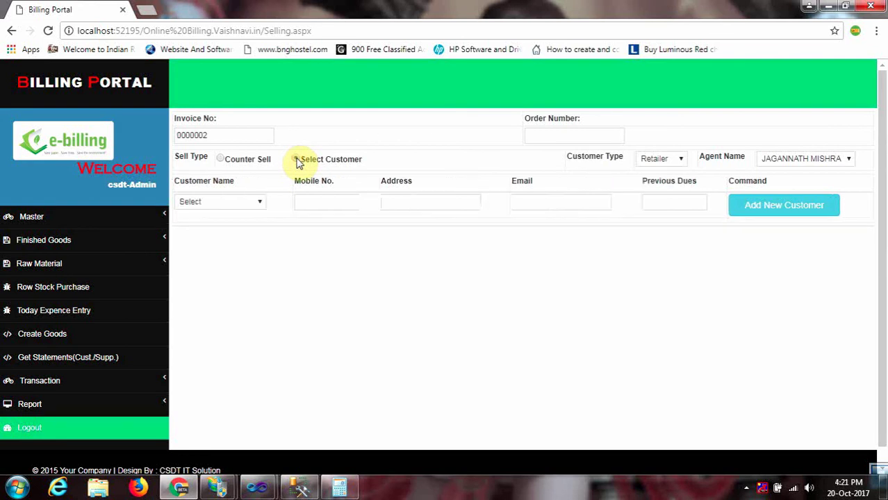
{"action": "left_click", "coordinate": [220, 203]}
{"action": "left_click", "coordinate": [214, 224]}
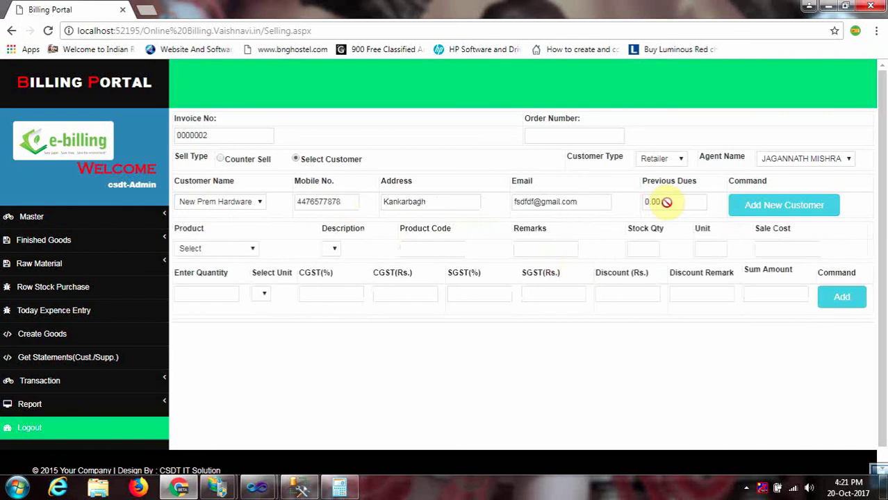
{"action": "left_click_drag", "start_coordinate": [666, 203], "coordinate": [649, 203]}
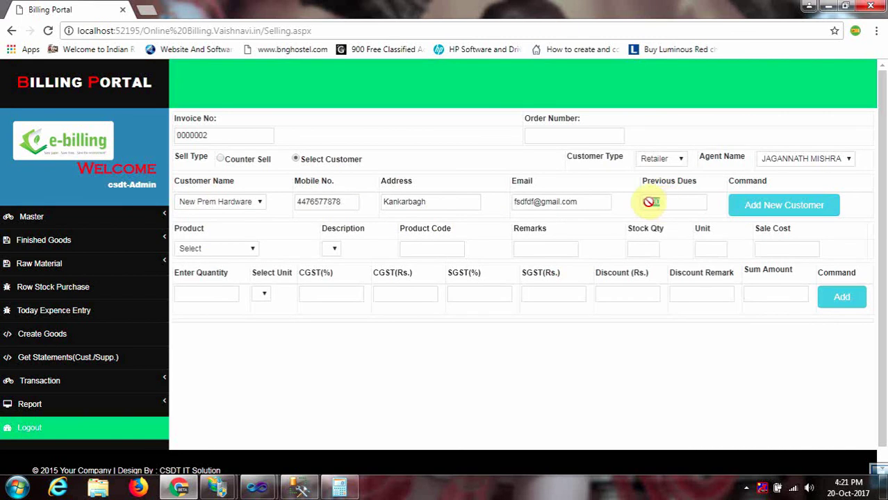
{"action": "left_click", "coordinate": [671, 201]}
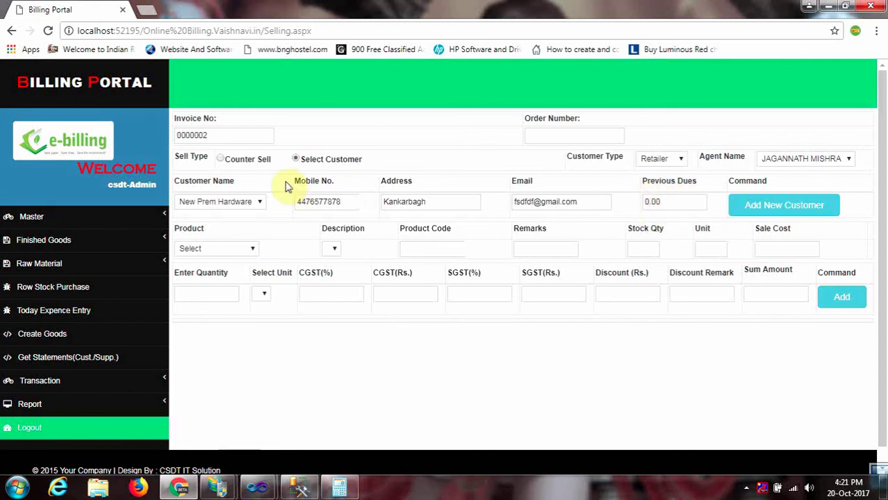
Open the new-customer entry page from the invoice to view its fields, and return to the selling form.
{"action": "left_click", "coordinate": [764, 206]}
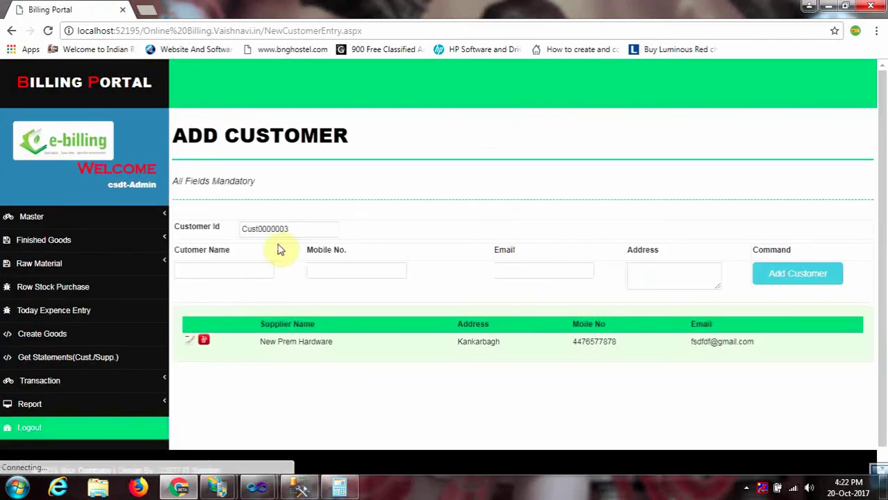
{"action": "left_click", "coordinate": [220, 269]}
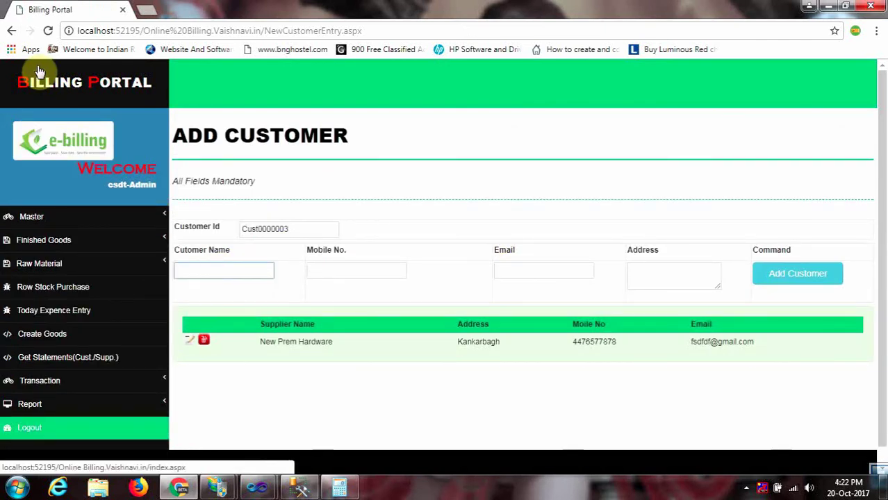
{"action": "left_click", "coordinate": [11, 30]}
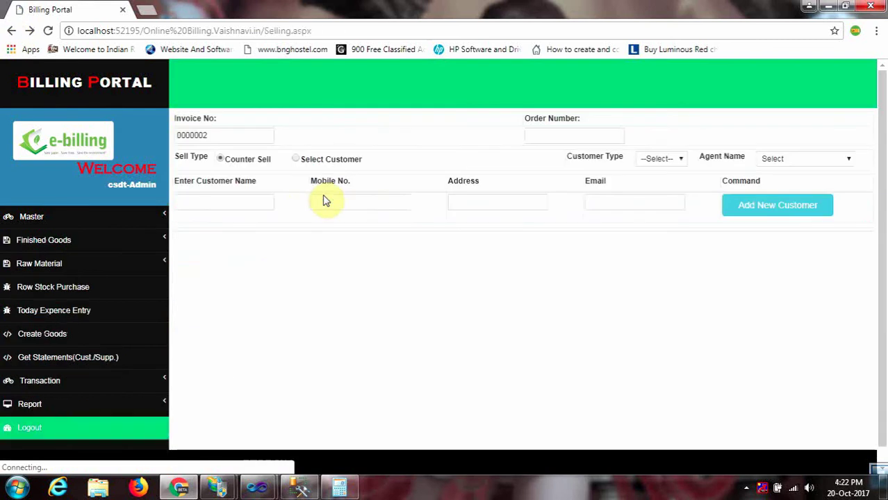
Fill the invoice header with sell type Select Customer, customer type Retailer, the listed agent and customer New Prem Hardware.
{"action": "left_click", "coordinate": [302, 160]}
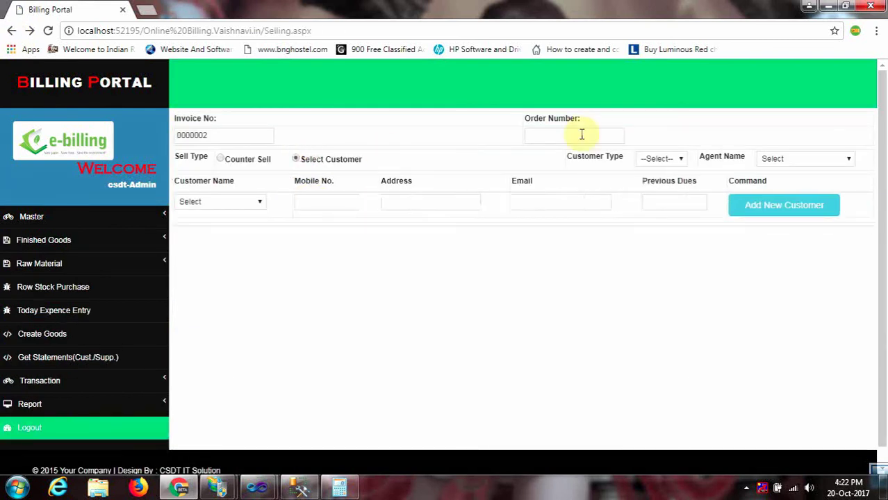
{"action": "left_click", "coordinate": [646, 161]}
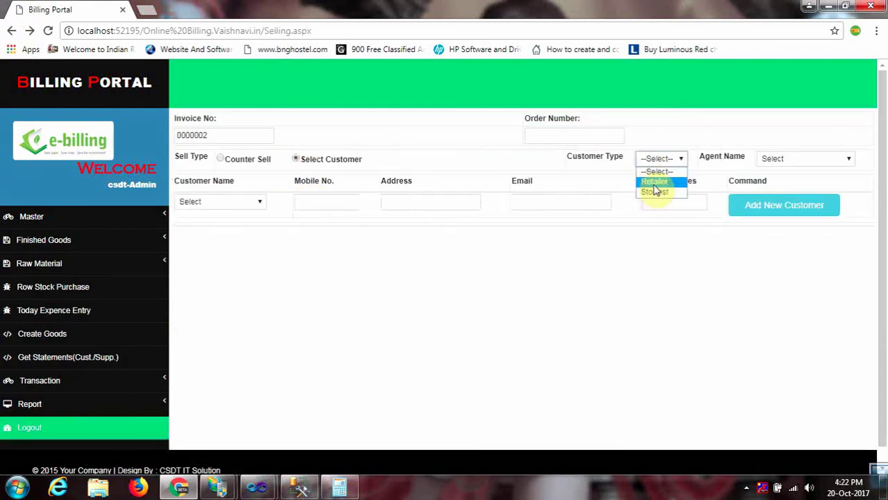
{"action": "left_click", "coordinate": [654, 181]}
{"action": "left_click", "coordinate": [801, 159]}
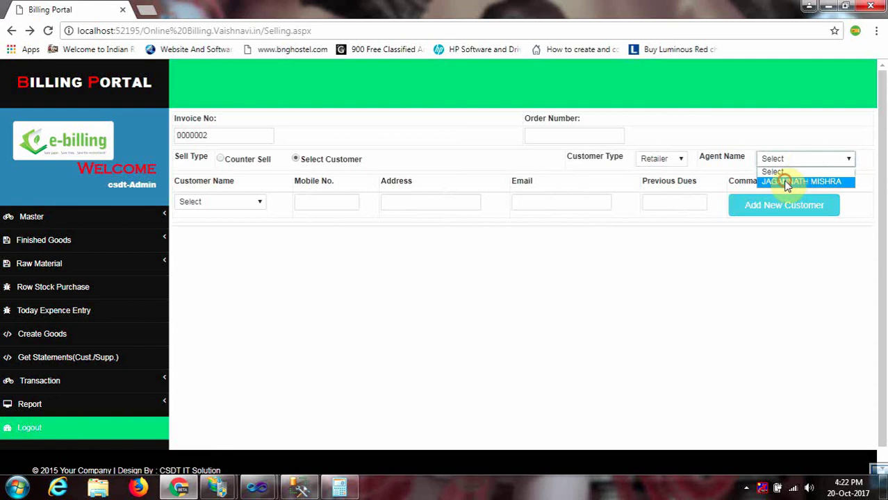
{"action": "left_click", "coordinate": [791, 182]}
{"action": "left_click", "coordinate": [258, 202]}
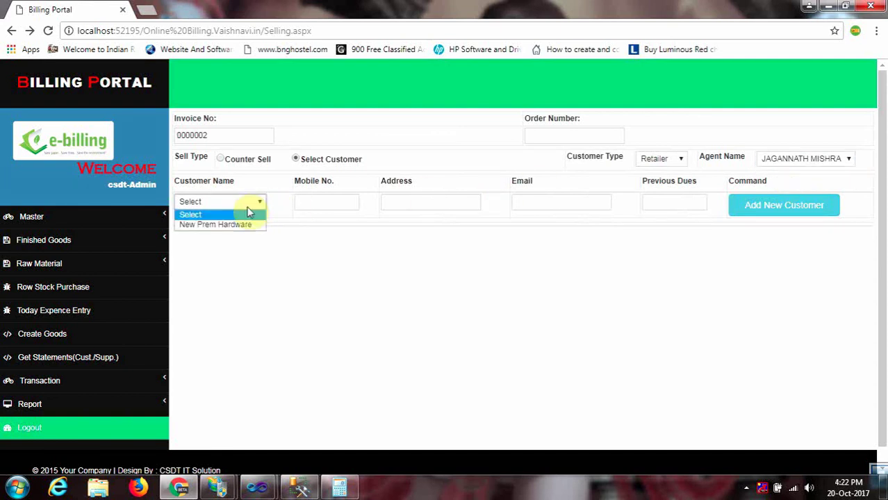
{"action": "left_click", "coordinate": [218, 226]}
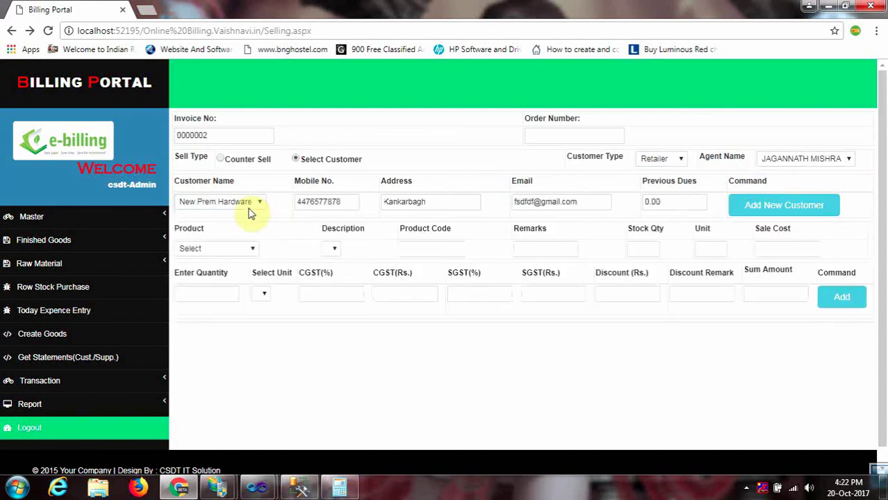
Select the product SS SQUARE PIPE with description 18G-202 for the invoice line and check its stock and sale cost.
{"action": "left_click", "coordinate": [232, 249]}
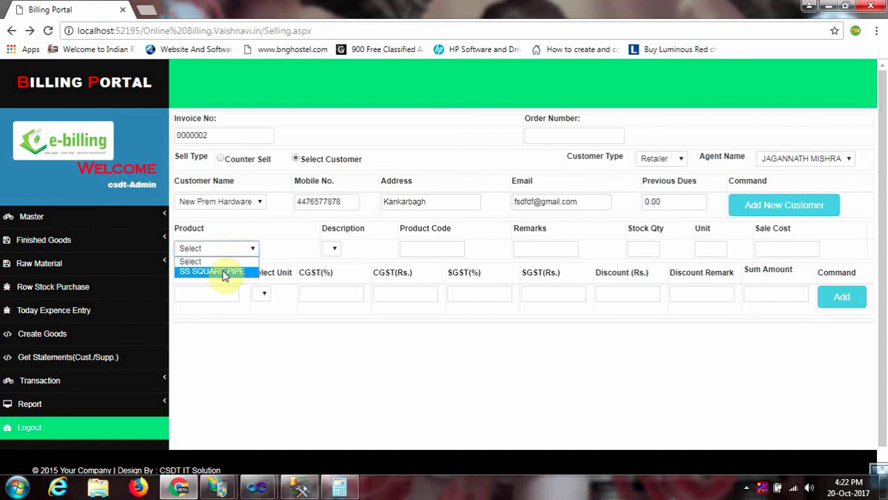
{"action": "left_click", "coordinate": [223, 272]}
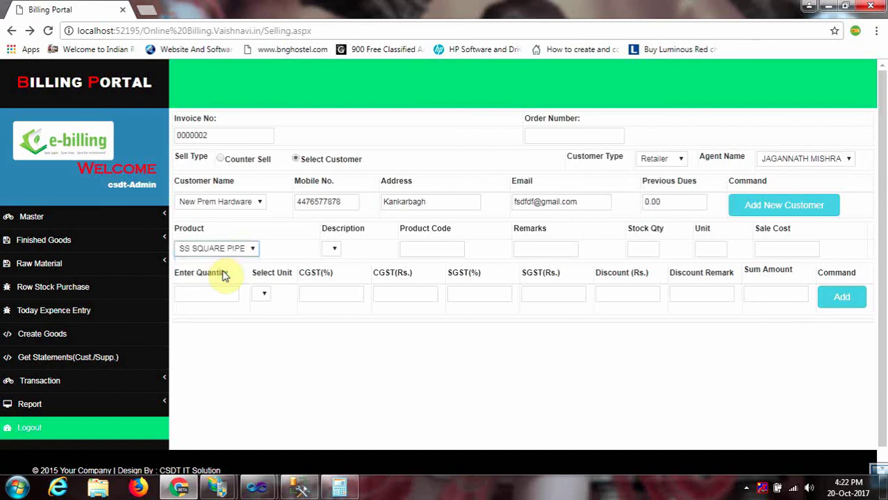
{"action": "left_click", "coordinate": [334, 249]}
{"action": "left_click", "coordinate": [334, 273]}
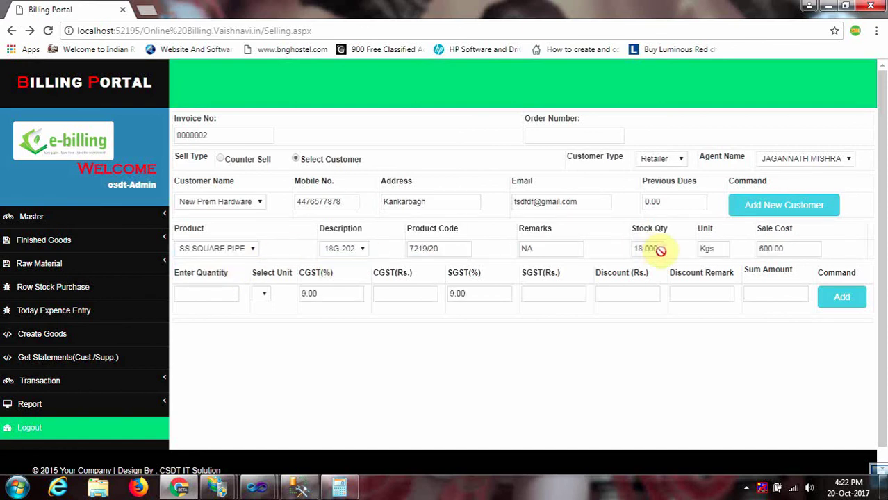
{"action": "left_click_drag", "start_coordinate": [654, 247], "coordinate": [763, 250]}
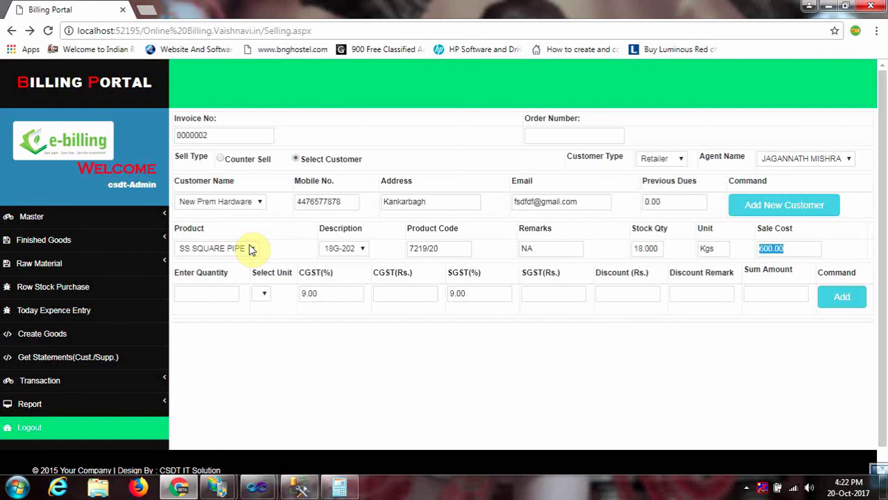
Enter a quantity of 2 for the invoice line and set its unit to Pcs.
{"action": "left_click", "coordinate": [210, 292]}
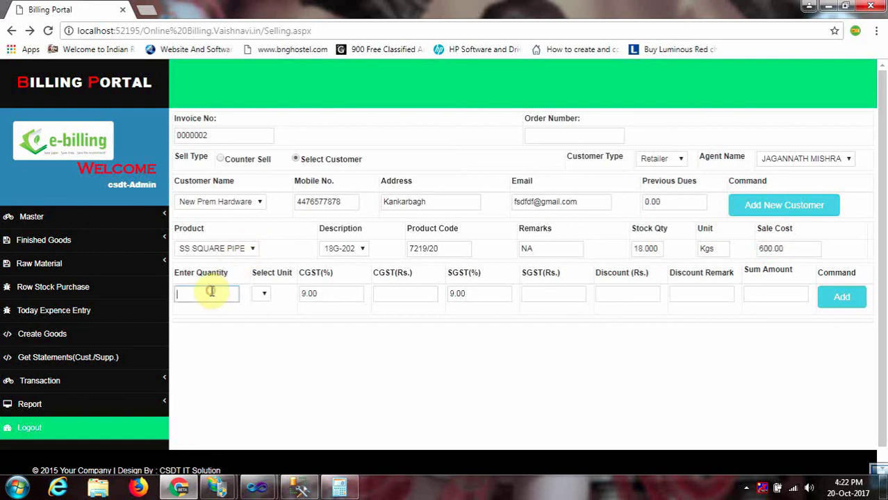
{"action": "left_click", "coordinate": [264, 300]}
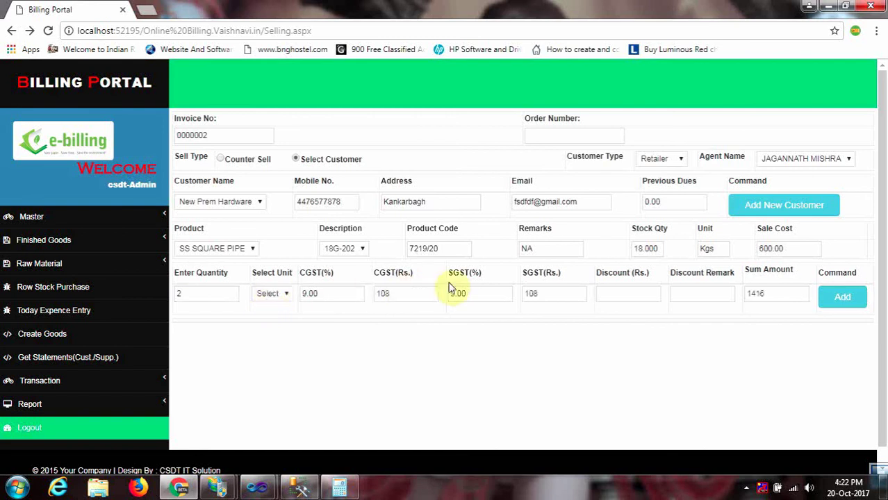
{"action": "left_click", "coordinate": [290, 297]}
{"action": "left_click", "coordinate": [270, 328]}
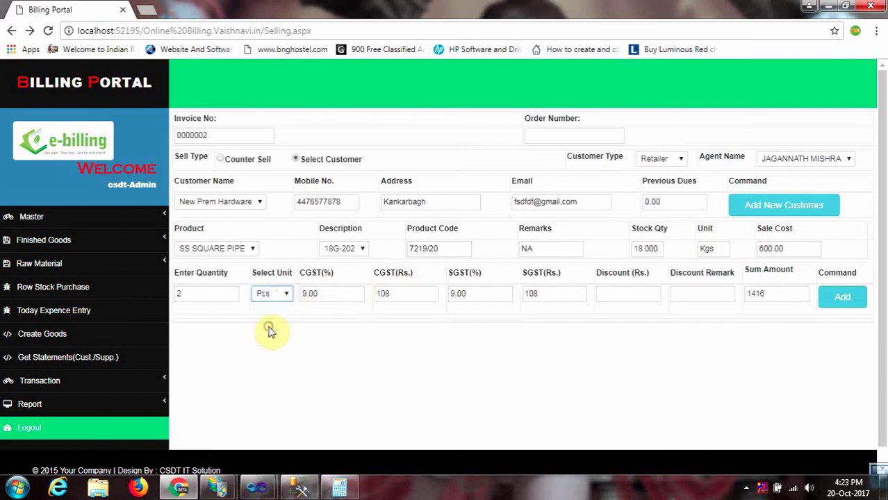
Give the two-piece SS SQUARE PIPE line a discount of 0 with the remark na and add it to the invoice.
{"action": "left_click", "coordinate": [639, 293]}
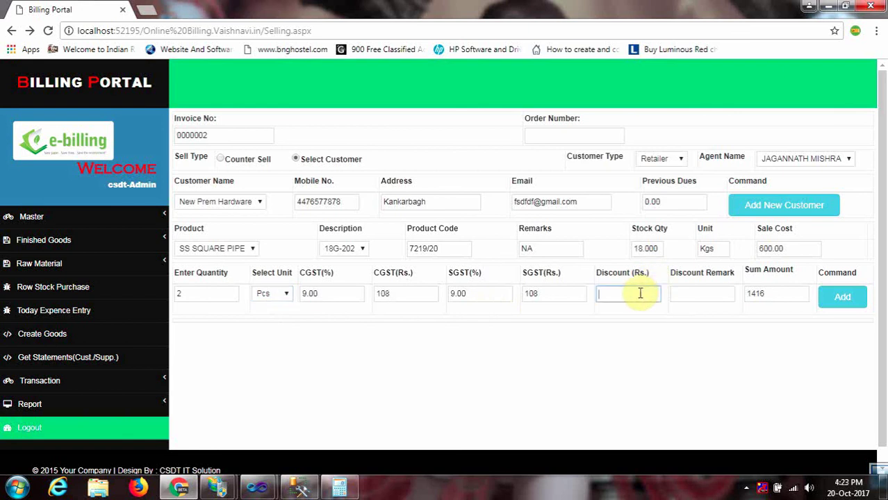
{"action": "left_click", "coordinate": [674, 294]}
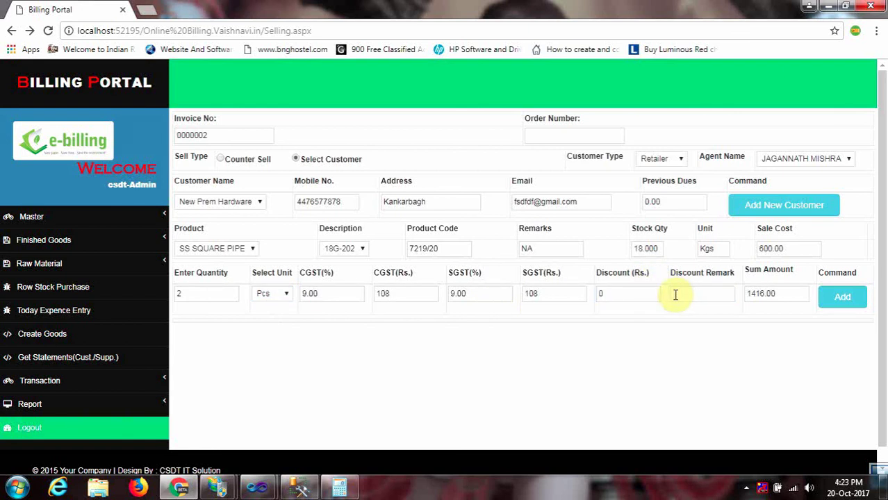
{"action": "left_click", "coordinate": [675, 294]}
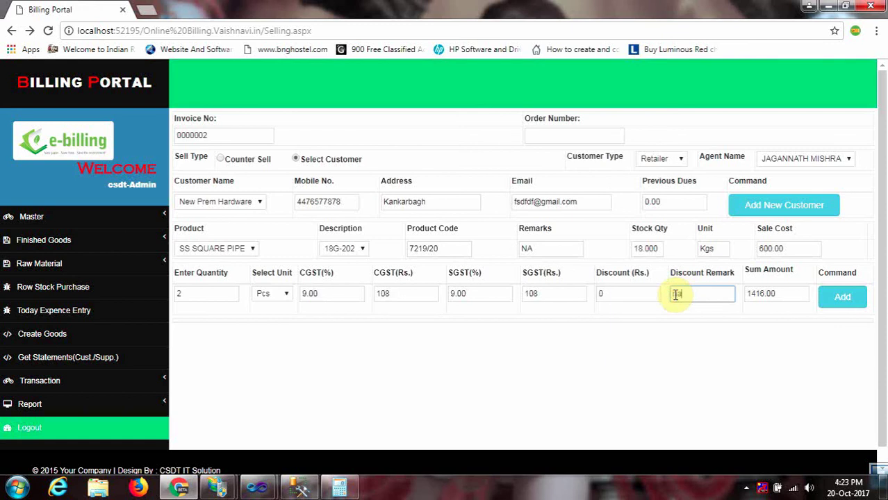
{"action": "left_click", "coordinate": [859, 305]}
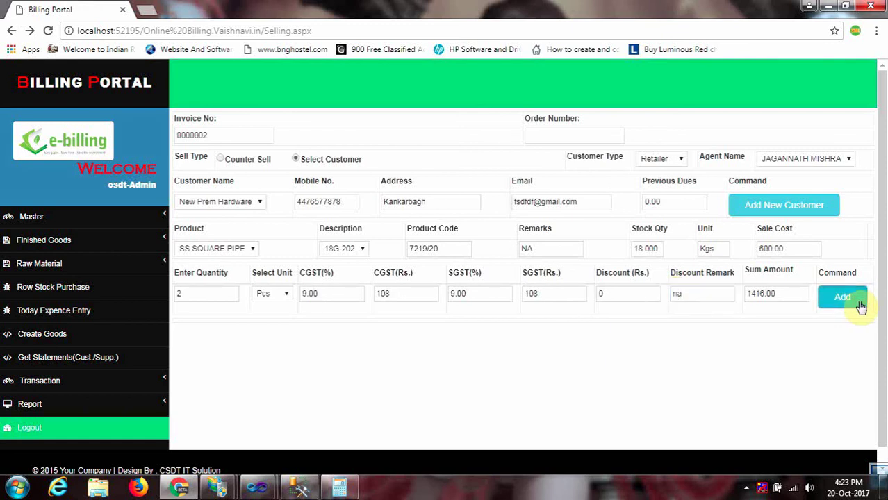
{"action": "scroll", "coordinate": [597, 225], "scroll_direction": "down", "scroll_amount": 1}
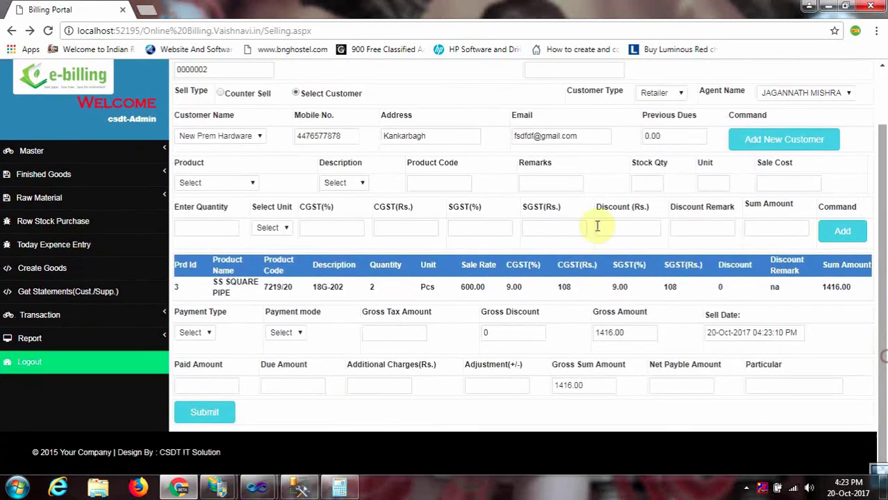
Choose SS SQUARE PIPE with description 18G-202 as the product for a second invoice line.
{"action": "left_click", "coordinate": [260, 135]}
{"action": "left_click", "coordinate": [259, 136]}
{"action": "left_click", "coordinate": [234, 182]}
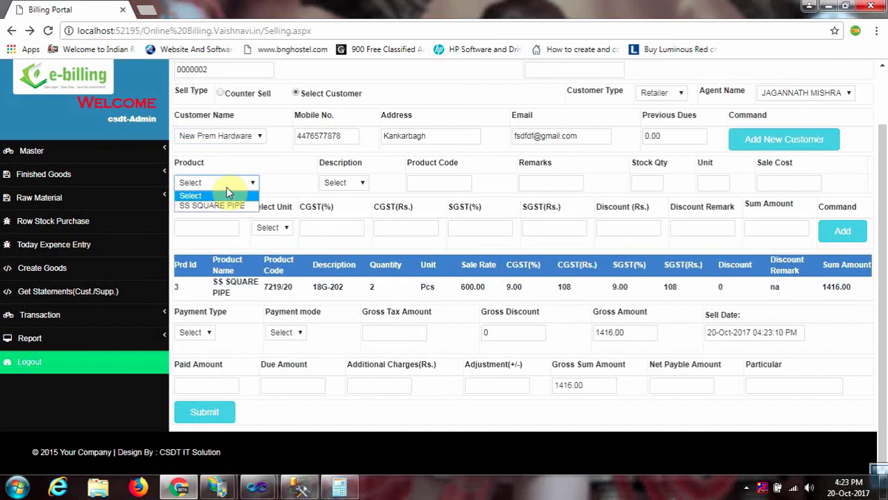
{"action": "left_click", "coordinate": [230, 194]}
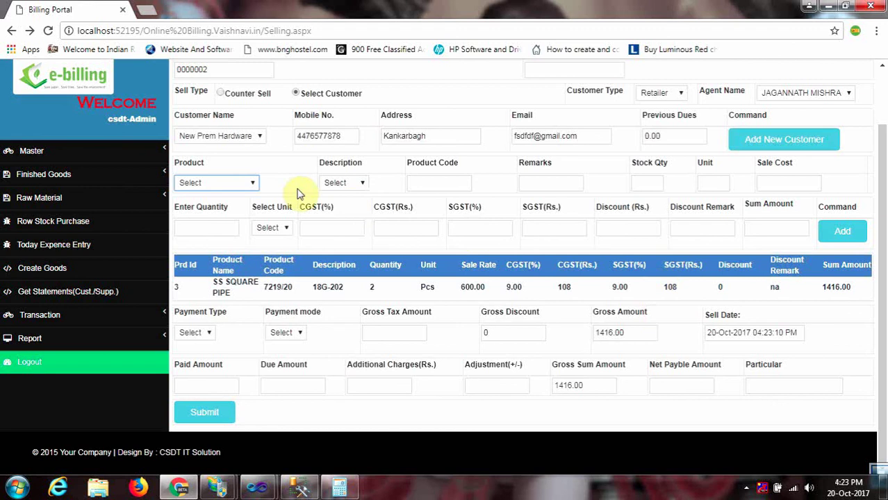
{"action": "left_click", "coordinate": [250, 183]}
{"action": "left_click", "coordinate": [217, 207]}
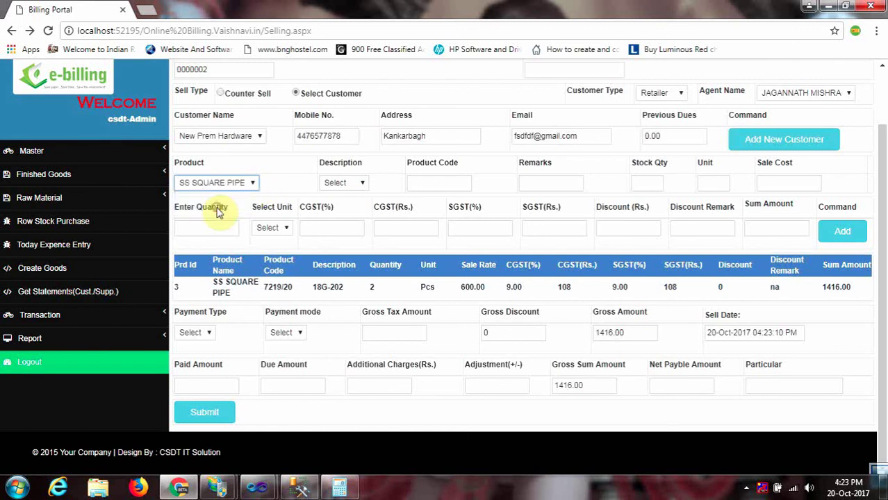
{"action": "left_click", "coordinate": [358, 183]}
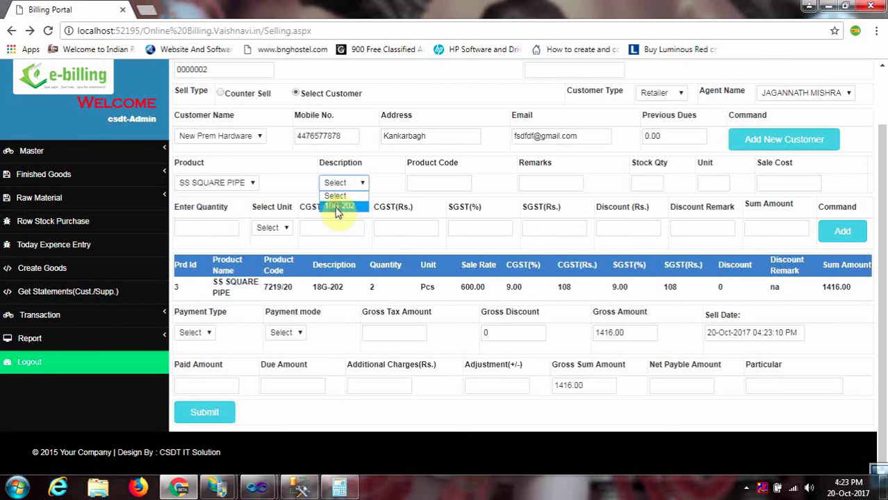
{"action": "left_click", "coordinate": [339, 209]}
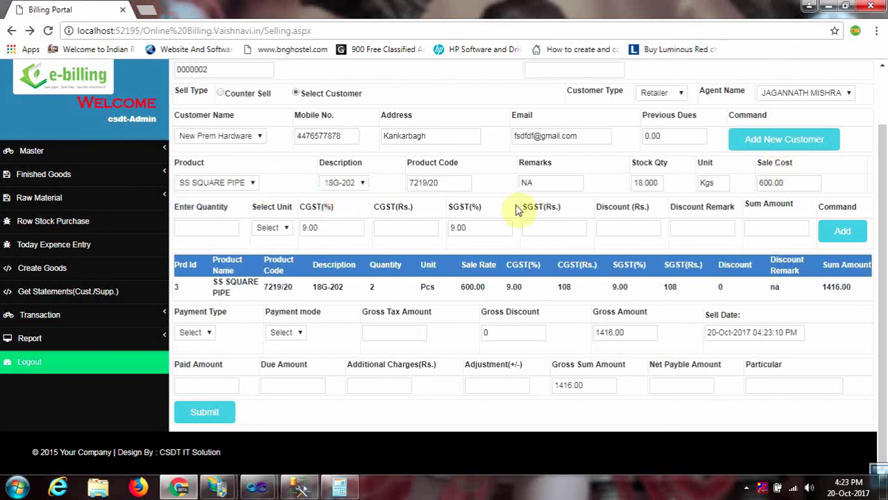
Set the second line's quantity to 1 and its unit to Pcs.
{"action": "left_click", "coordinate": [197, 225]}
{"action": "type", "text": "1"}
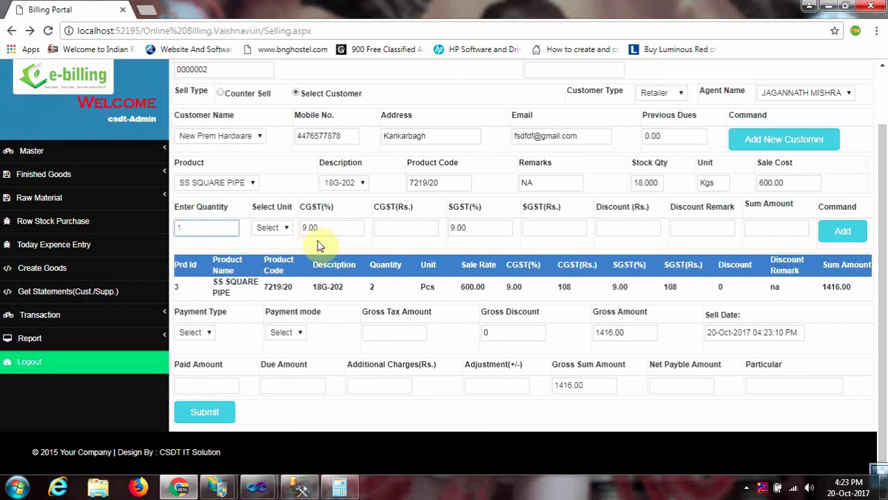
{"action": "left_click", "coordinate": [284, 228]}
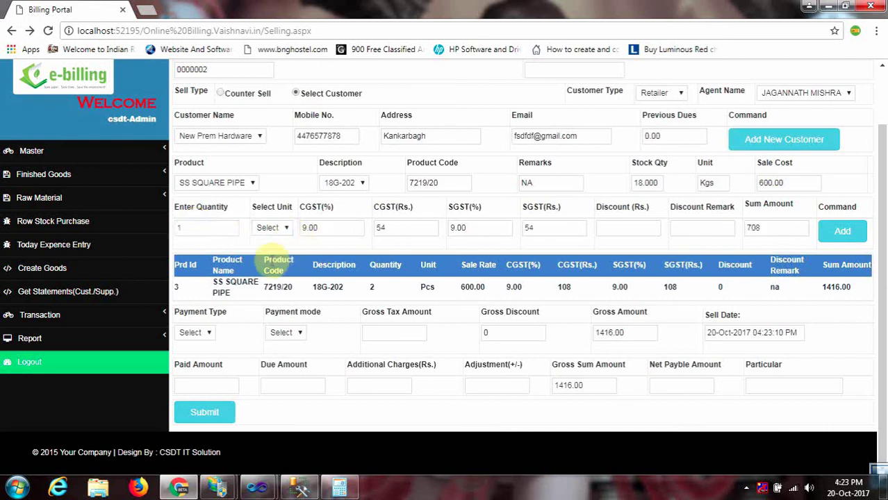
{"action": "left_click", "coordinate": [278, 230]}
{"action": "left_click", "coordinate": [268, 263]}
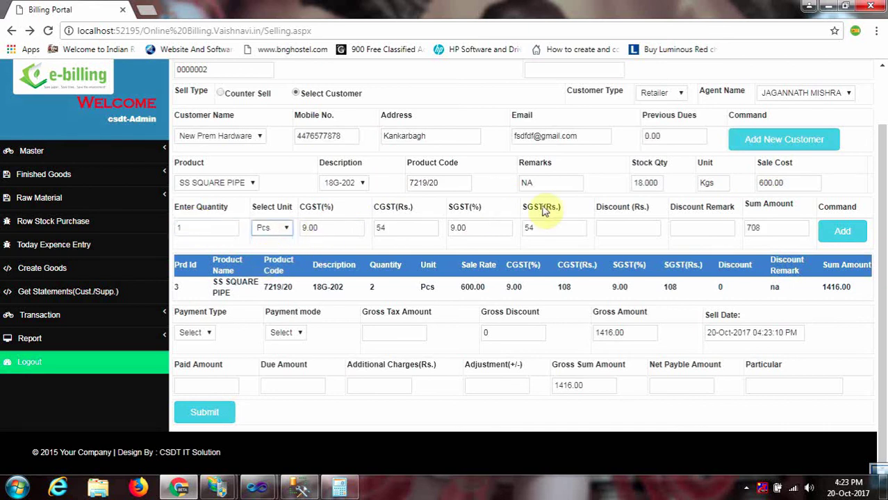
Set the second line's discount to Rs. 100.
{"action": "left_click", "coordinate": [632, 229]}
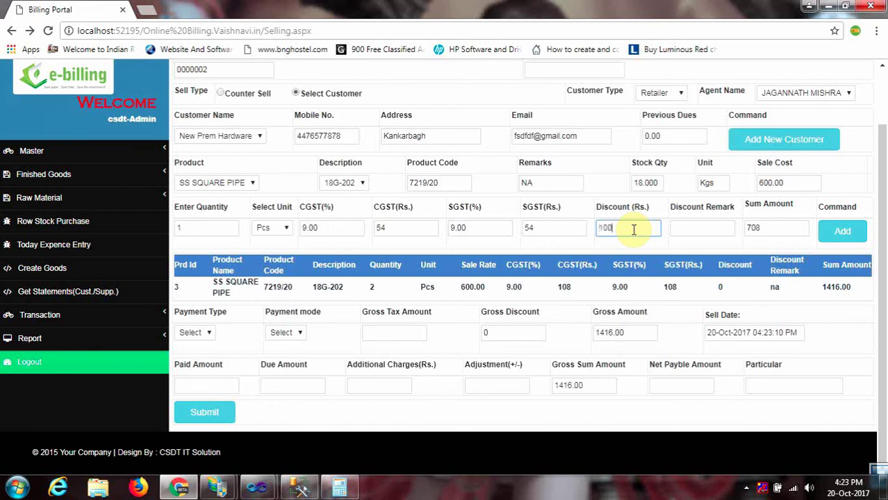
{"action": "left_click", "coordinate": [678, 228]}
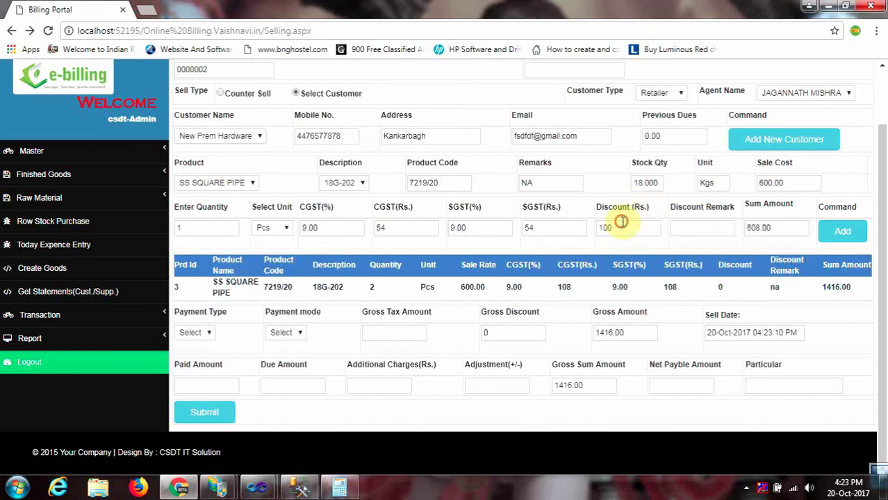
{"action": "left_click", "coordinate": [622, 226]}
{"action": "left_click", "coordinate": [680, 227]}
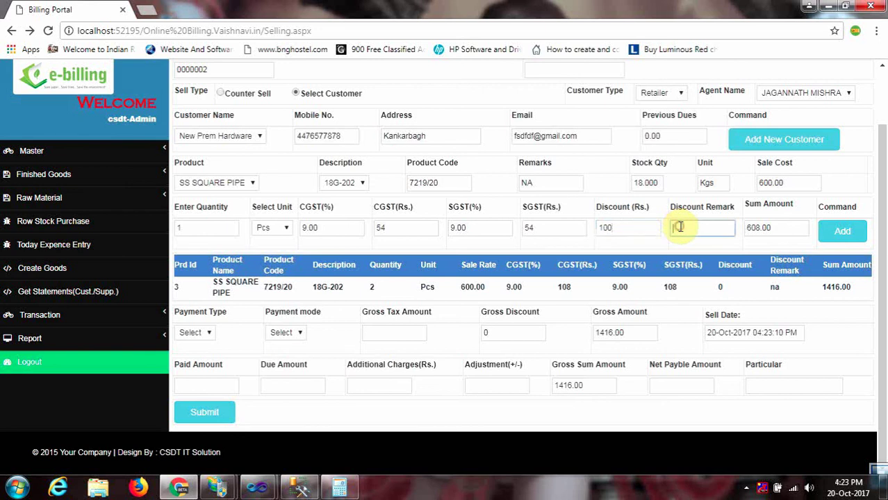
{"action": "left_click", "coordinate": [629, 226]}
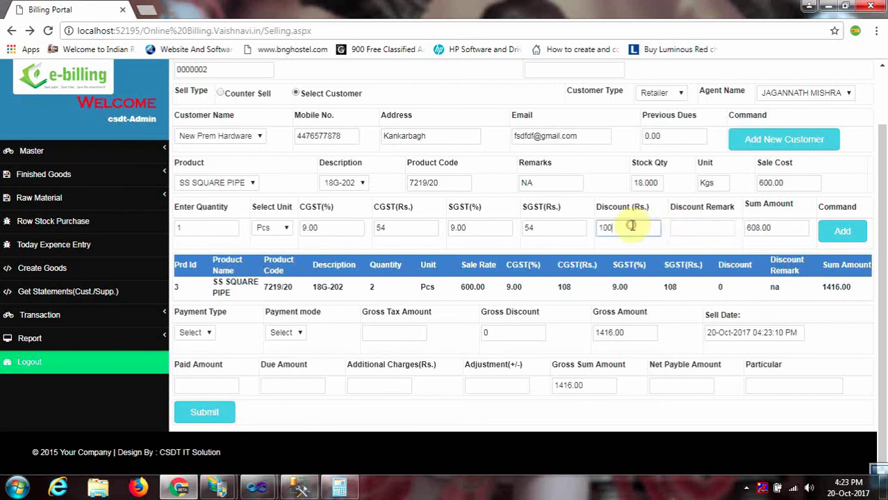
Enter ADDITIONAL as the discount remark and add the second line to the invoice.
{"action": "left_click", "coordinate": [696, 227]}
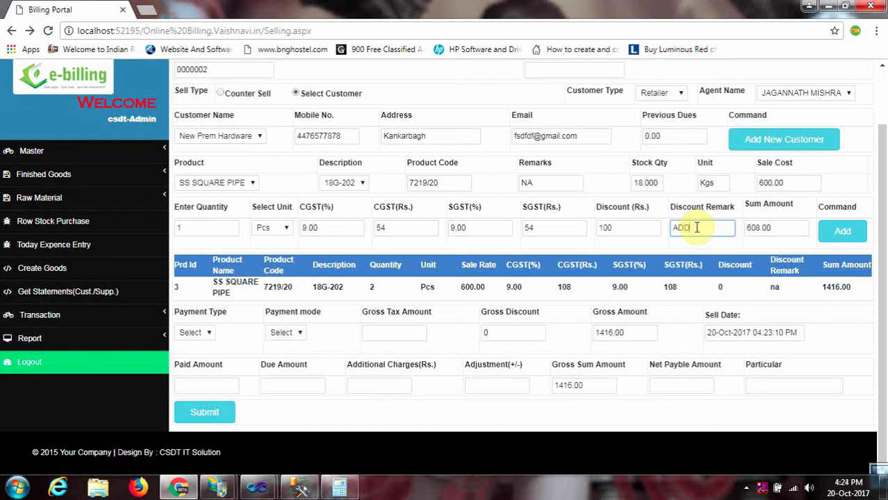
{"action": "type", "text": "TIONAL"}
{"action": "type", "text": "I"}
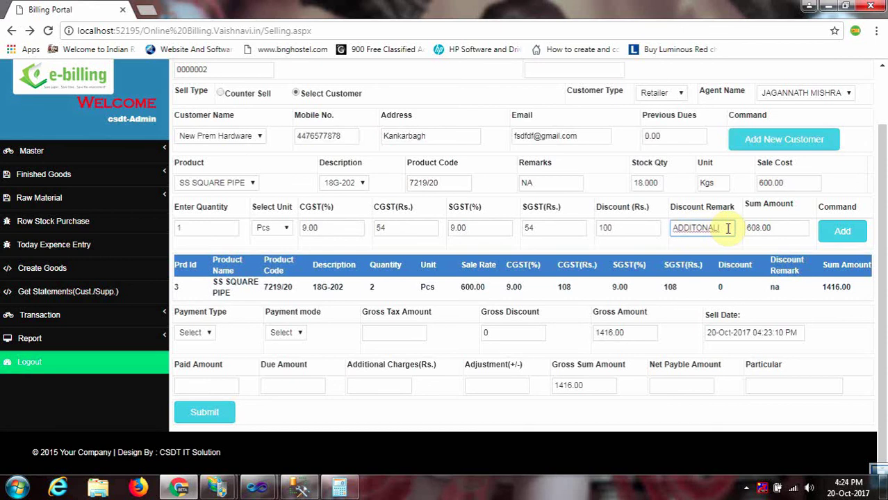
{"action": "left_click", "coordinate": [697, 228]}
{"action": "type", "text": "I"}
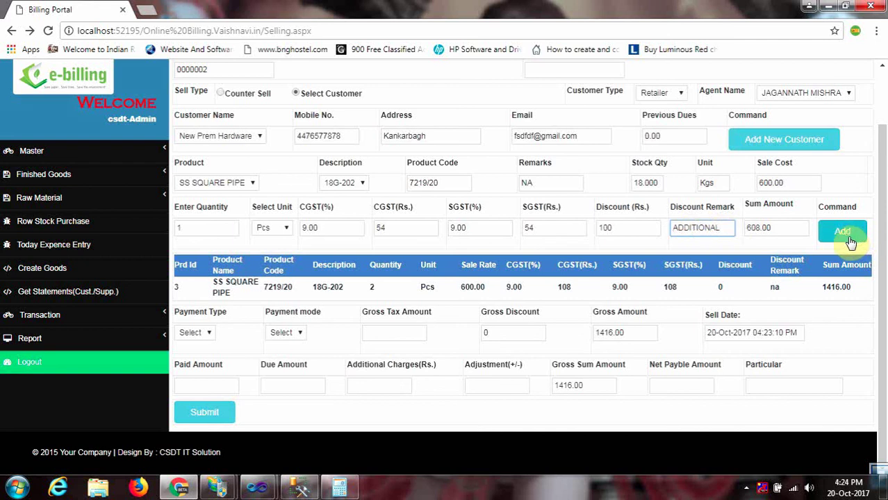
{"action": "left_click", "coordinate": [825, 285]}
{"action": "left_click_drag", "start_coordinate": [825, 285], "coordinate": [847, 284]}
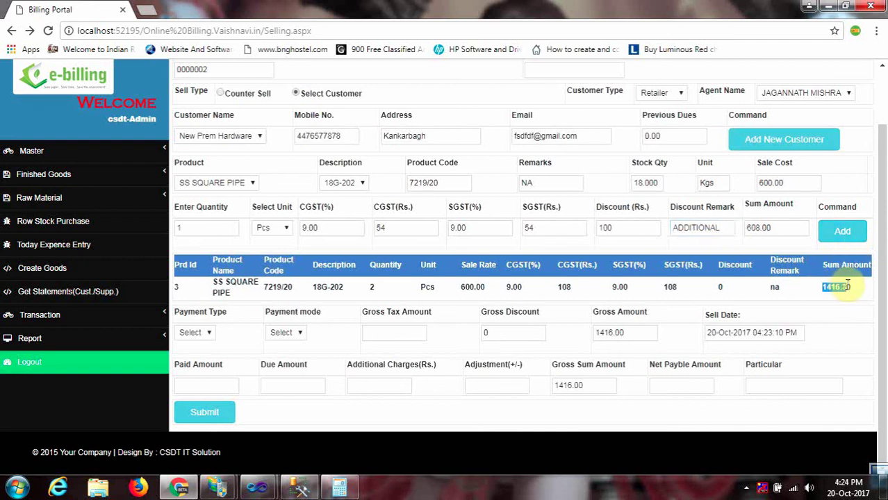
{"action": "left_click", "coordinate": [785, 230]}
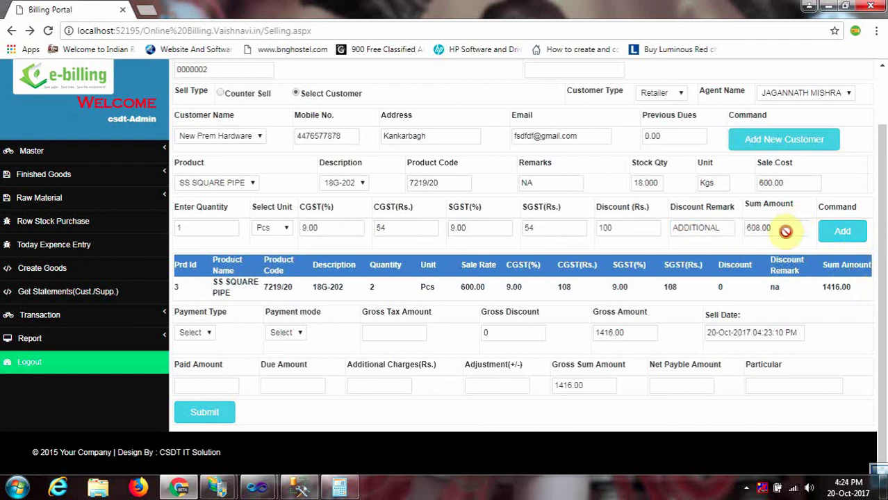
{"action": "left_click", "coordinate": [832, 240]}
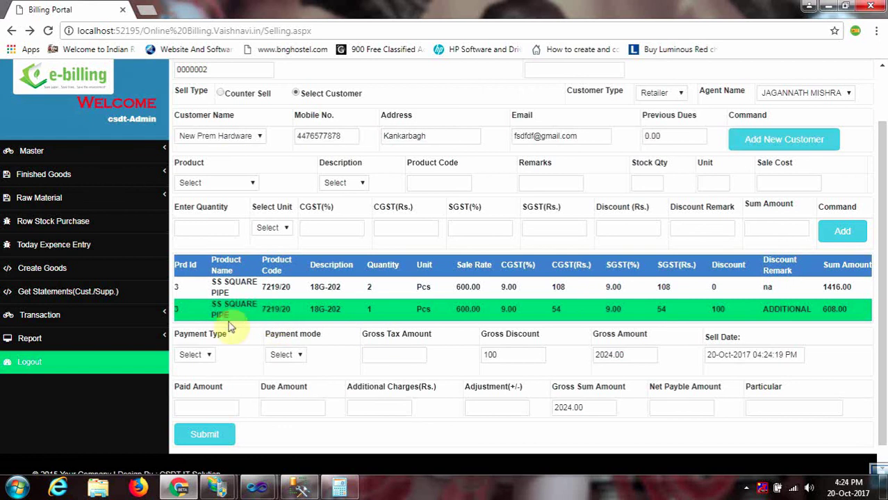
Set both the payment type and the payment mode to Cash.
{"action": "left_click", "coordinate": [211, 355]}
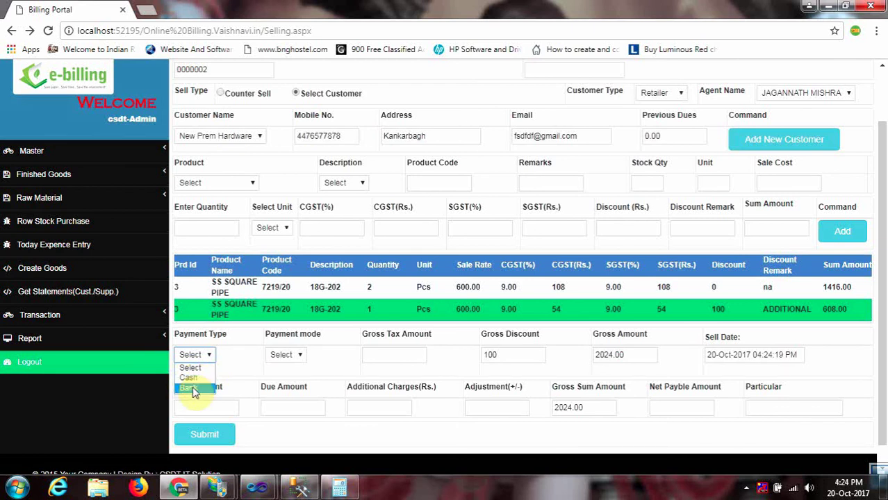
{"action": "left_click", "coordinate": [189, 378]}
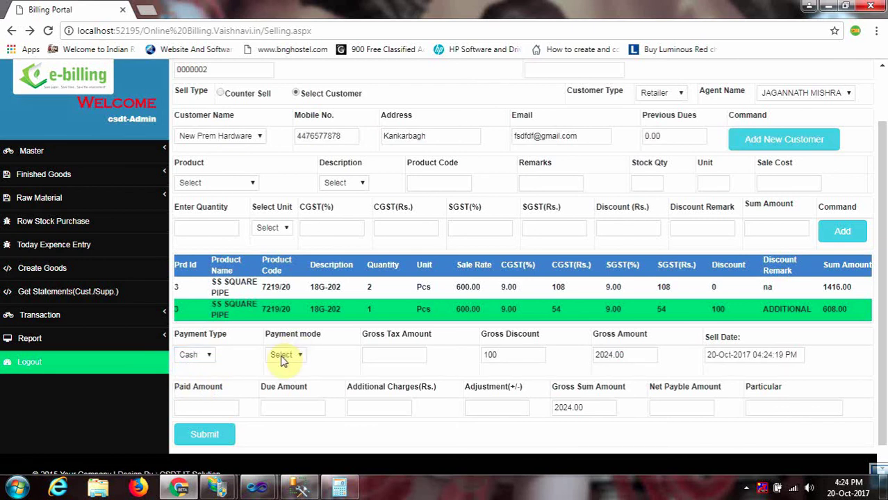
{"action": "left_click", "coordinate": [283, 358]}
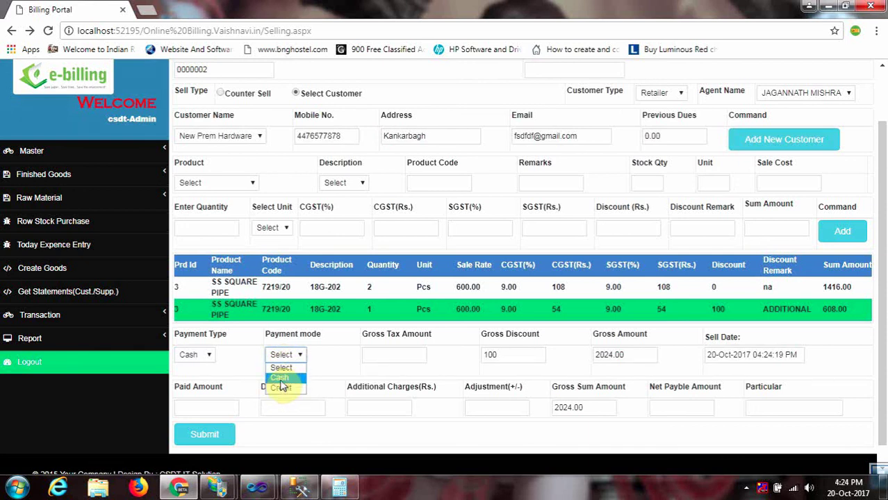
{"action": "left_click", "coordinate": [280, 378]}
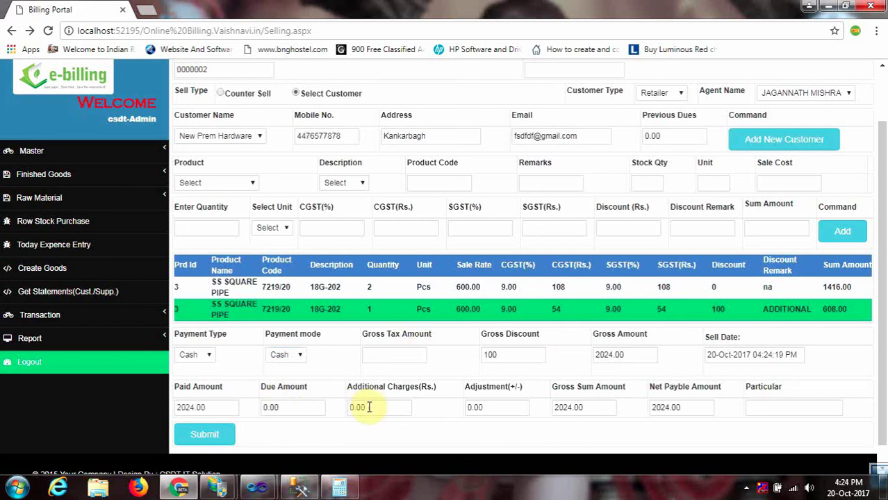
Set the invoice adjustment to 4 and recalculate the amounts.
{"action": "left_click_drag", "start_coordinate": [369, 407], "coordinate": [348, 407]}
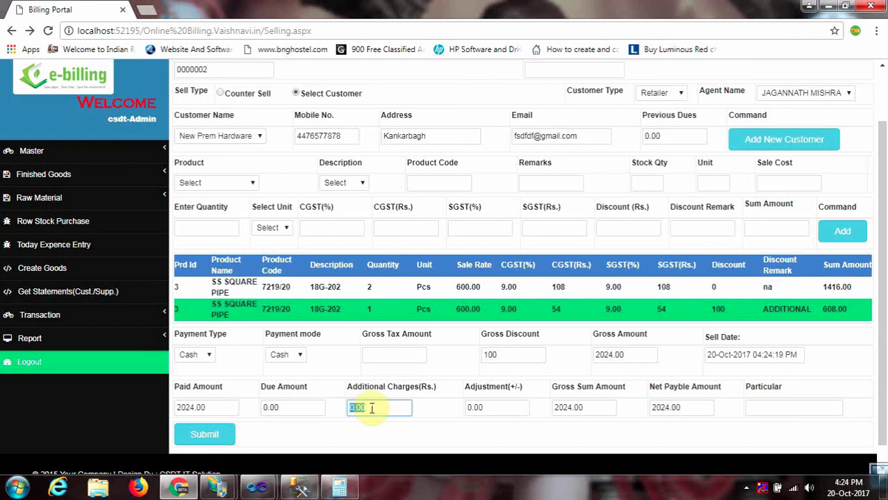
{"action": "left_click", "coordinate": [372, 408]}
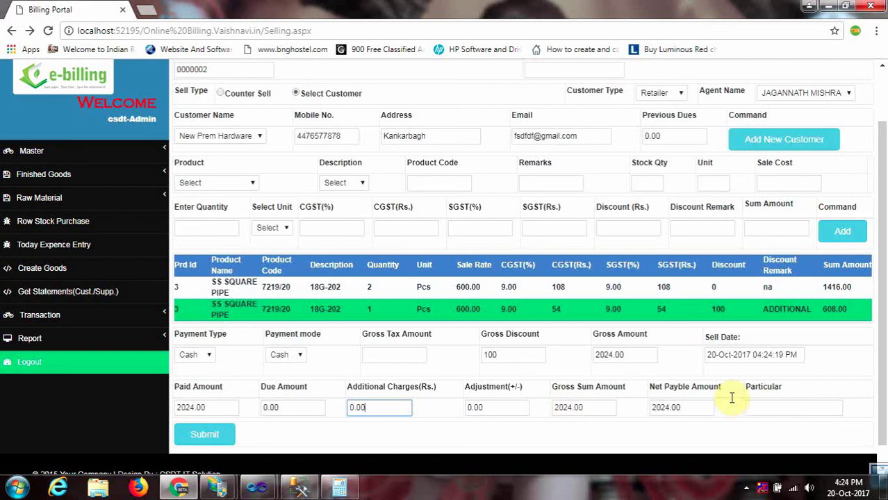
{"action": "left_click_drag", "start_coordinate": [489, 407], "coordinate": [469, 406]}
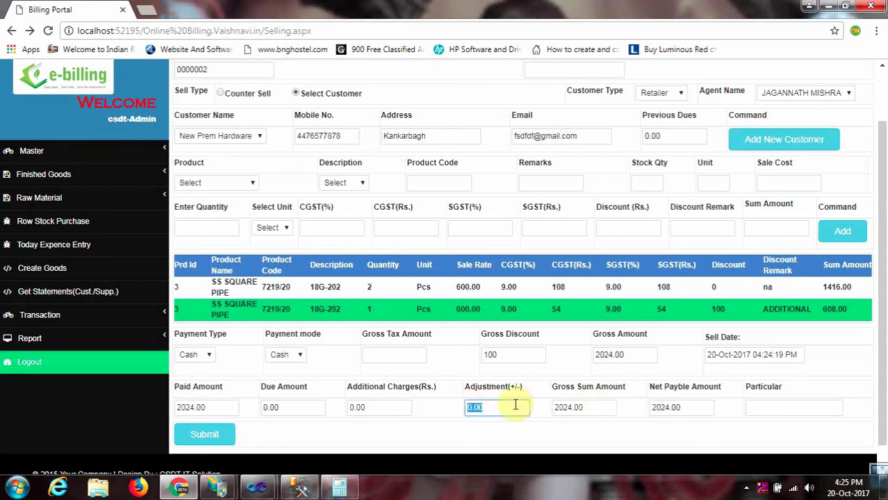
{"action": "type", "text": "4"}
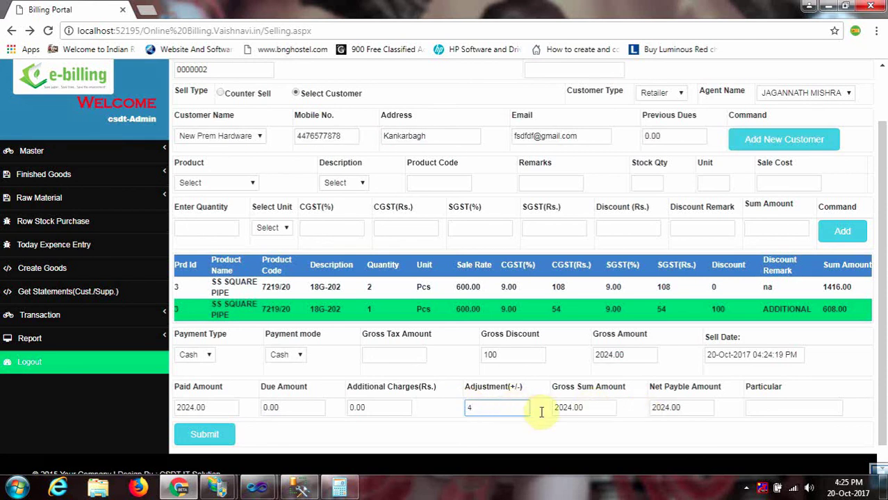
{"action": "left_click", "coordinate": [544, 415]}
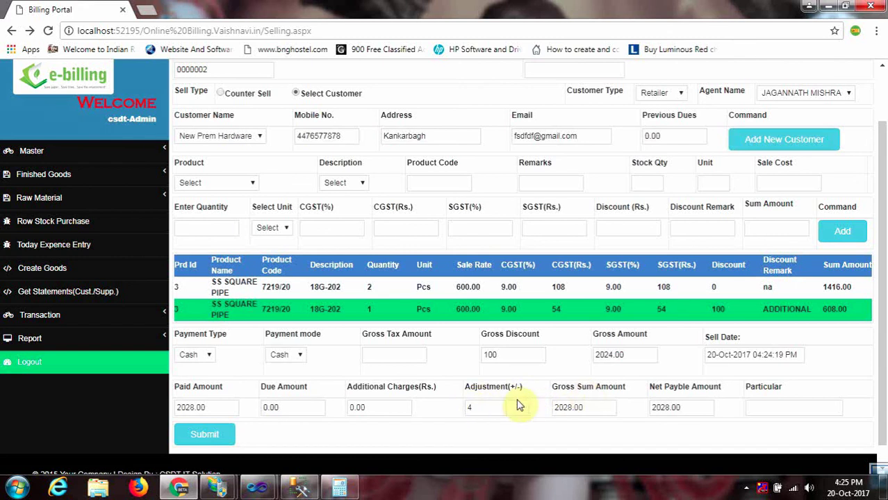
Change the invoice adjustment to -4 and check the recalculated gross sum amount.
{"action": "left_click", "coordinate": [469, 407]}
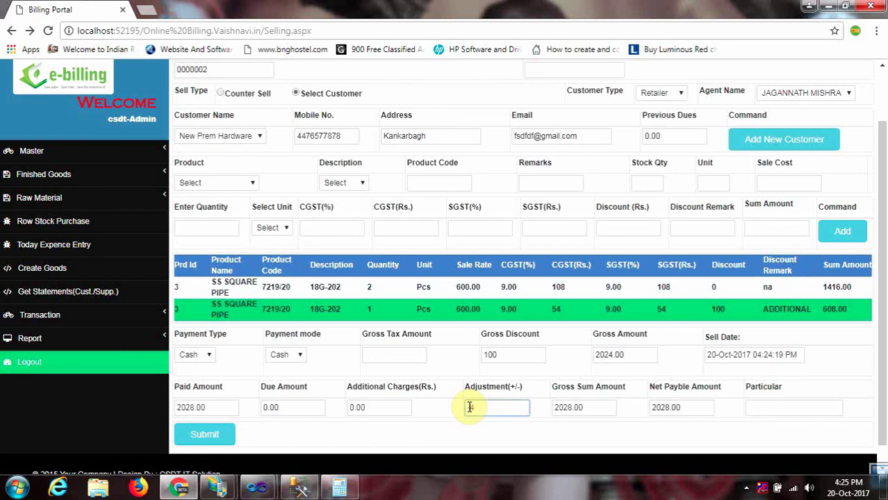
{"action": "type", "text": "-4"}
{"action": "left_click", "coordinate": [535, 419]}
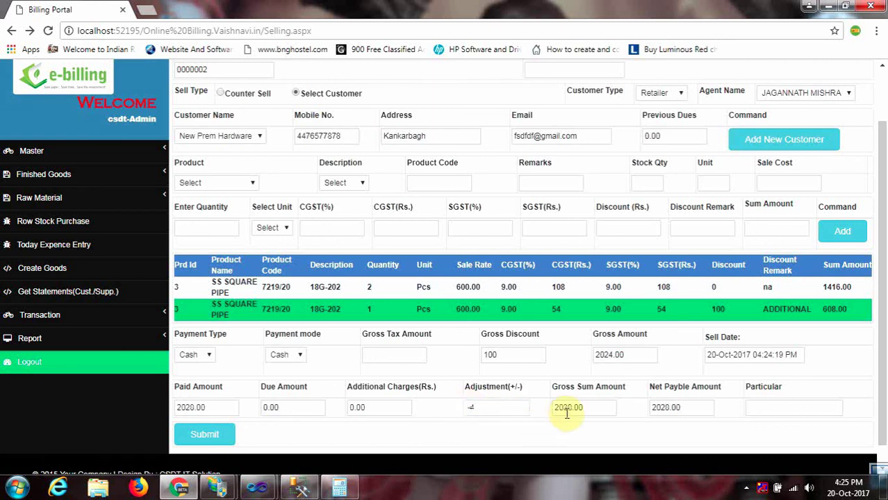
{"action": "left_click_drag", "start_coordinate": [571, 408], "coordinate": [560, 409]}
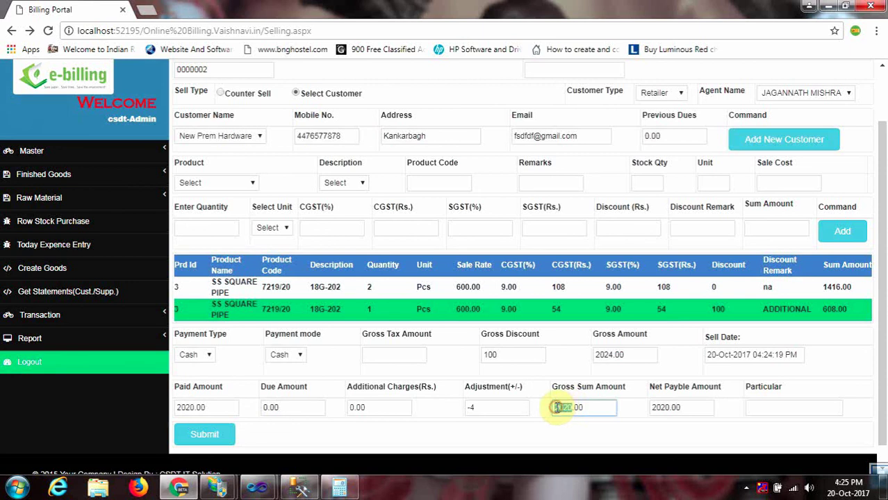
Reset the invoice adjustment to 0 and recalculate the amounts.
{"action": "left_click", "coordinate": [472, 406]}
{"action": "left_click_drag", "start_coordinate": [474, 408], "coordinate": [469, 411]}
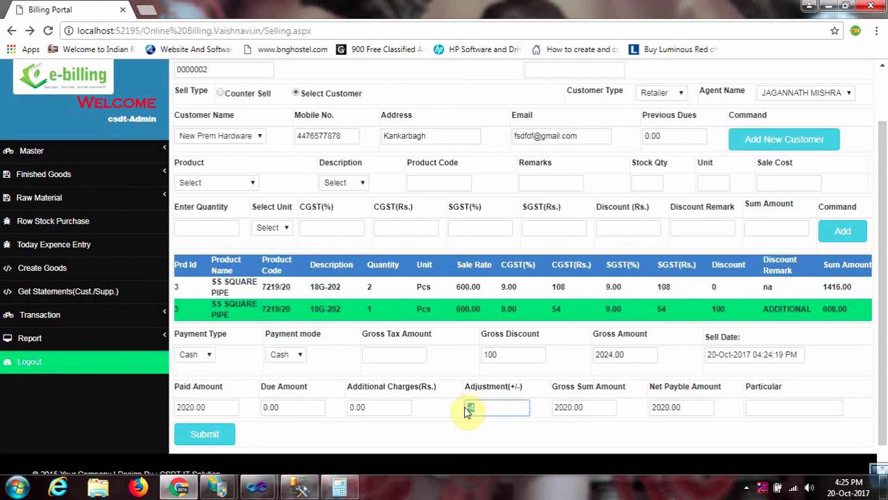
{"action": "type", "text": "0"}
{"action": "left_click", "coordinate": [548, 410]}
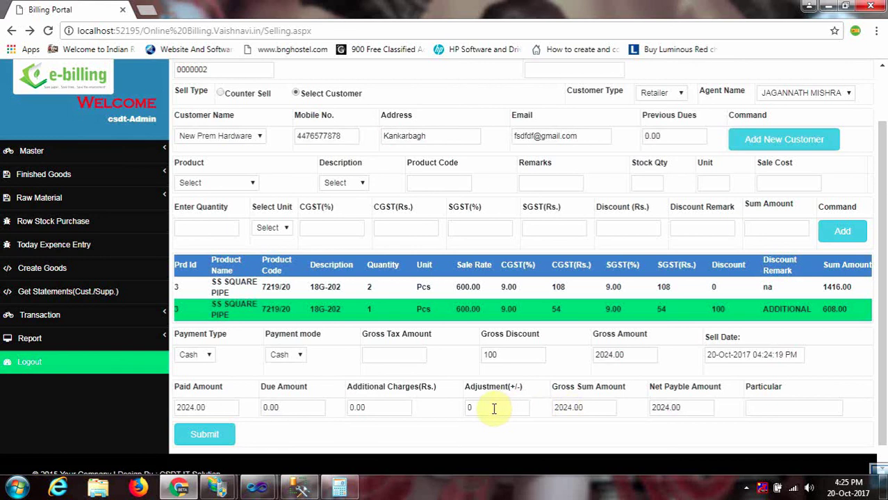
Enter XYZ as the invoice particular and submit the sale to generate the tax invoice.
{"action": "left_click", "coordinate": [762, 406]}
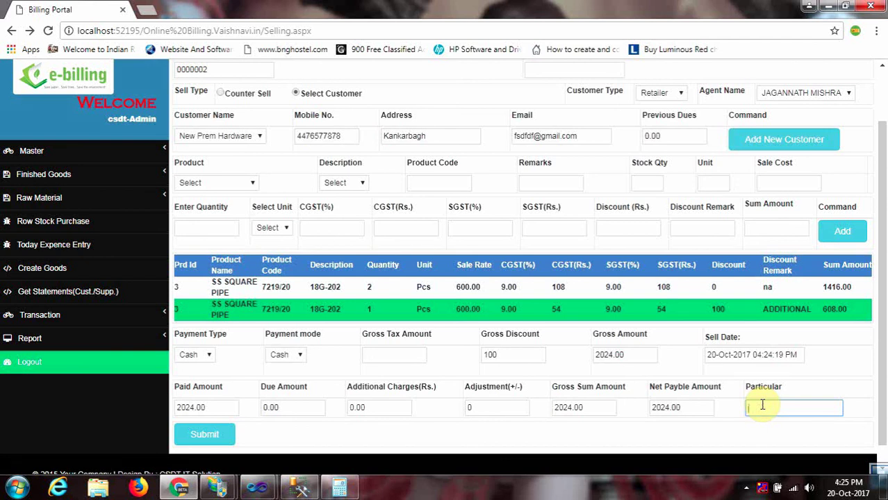
{"action": "type", "text": "XYZ"}
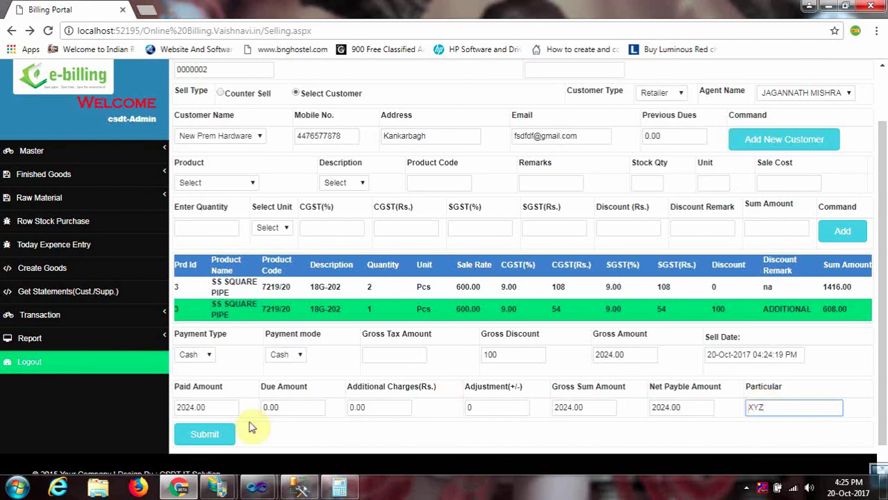
{"action": "left_click", "coordinate": [205, 434]}
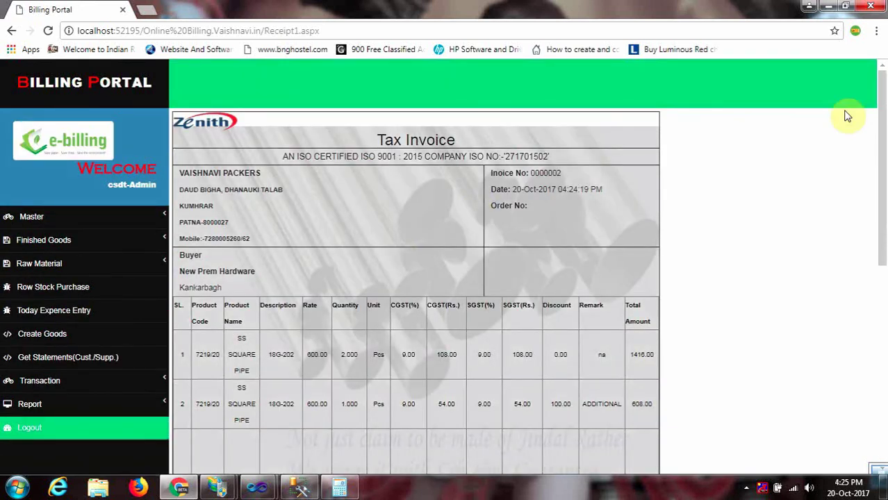
Review the generated tax invoice, checking its line items, tax, discount and net totals, and the chargeable amount in words.
{"action": "scroll", "coordinate": [885, 110], "scroll_direction": "down", "scroll_amount": 1}
{"action": "left_click_drag", "start_coordinate": [885, 110], "coordinate": [883, 129]}
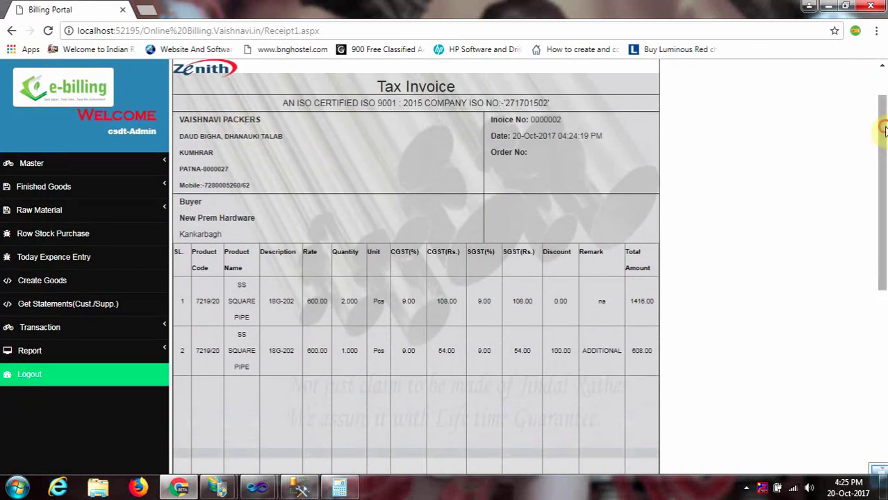
{"action": "left_click_drag", "start_coordinate": [885, 128], "coordinate": [884, 317]}
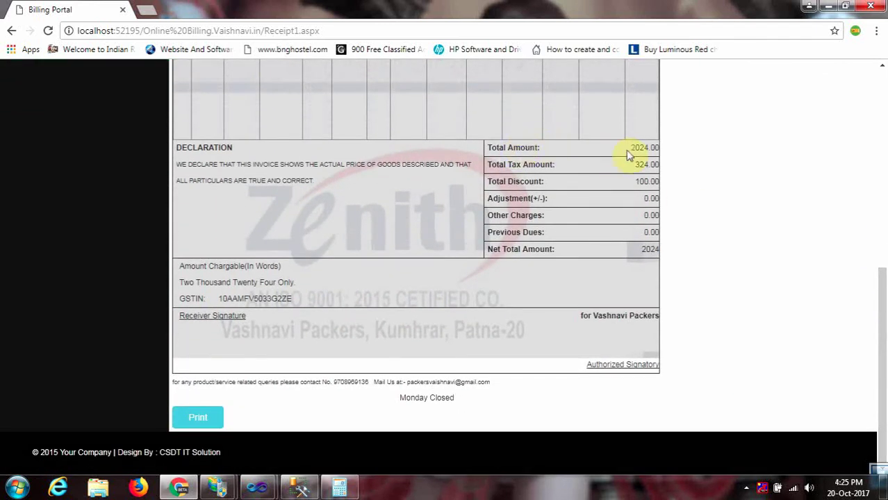
{"action": "left_click_drag", "start_coordinate": [630, 150], "coordinate": [659, 165]}
{"action": "left_click", "coordinate": [663, 150]}
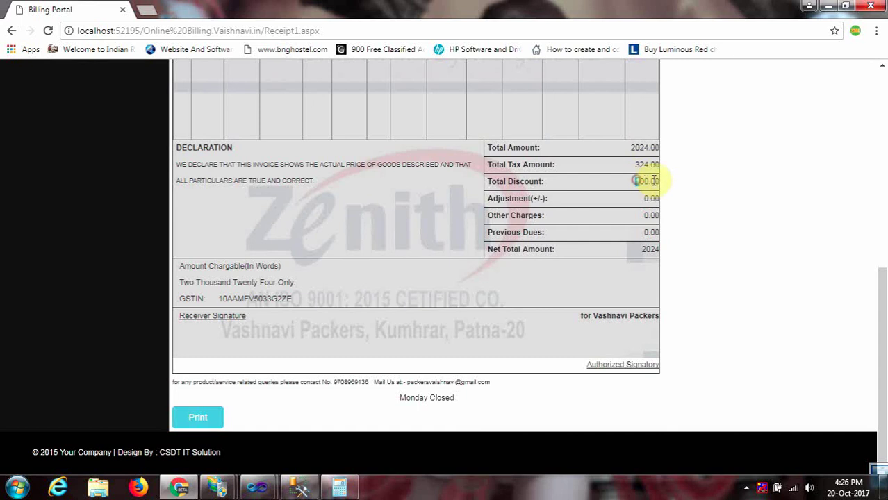
{"action": "triple_click", "coordinate": [640, 181]}
{"action": "left_click", "coordinate": [640, 254]}
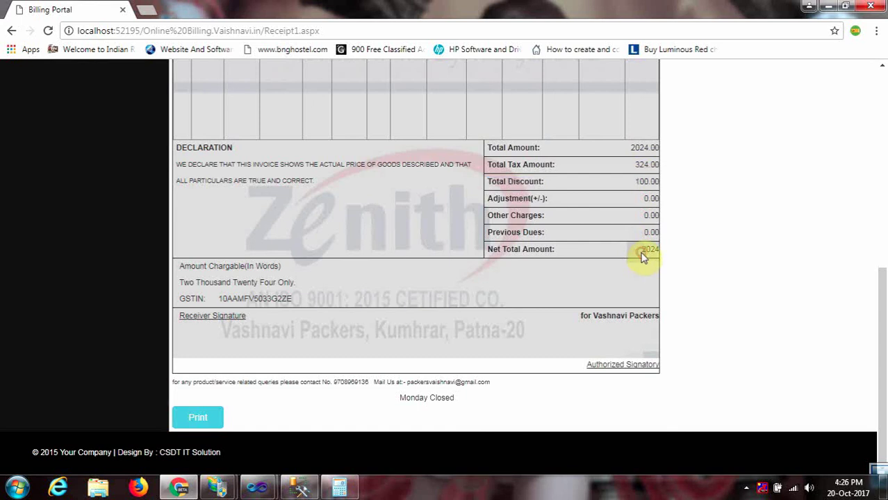
{"action": "triple_click", "coordinate": [647, 249]}
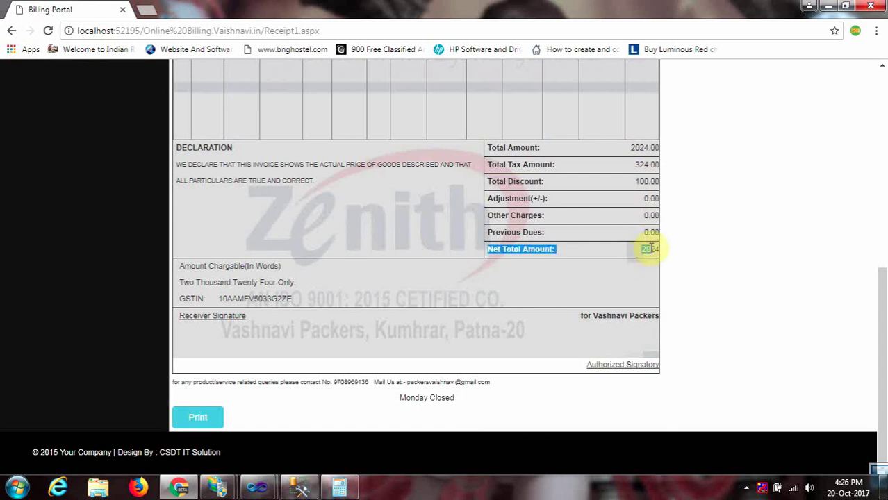
{"action": "left_click_drag", "start_coordinate": [650, 249], "coordinate": [658, 248]}
{"action": "left_click", "coordinate": [648, 248]}
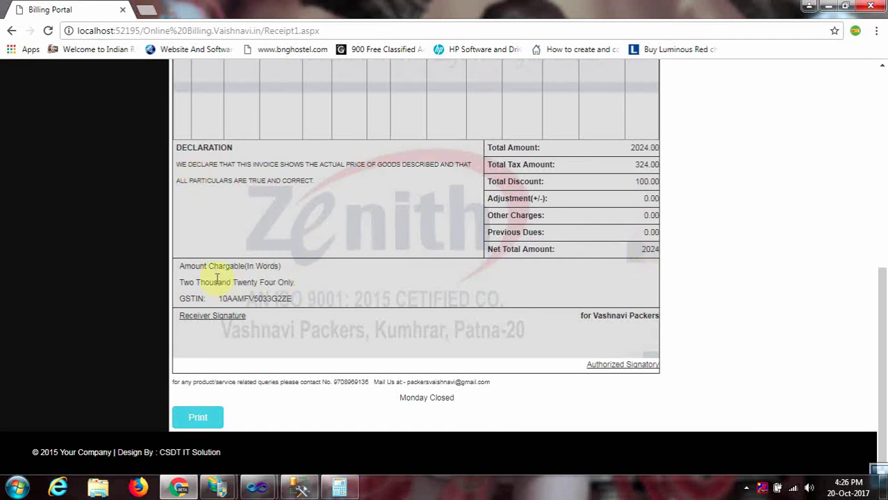
{"action": "triple_click", "coordinate": [294, 296]}
{"action": "left_click", "coordinate": [198, 282]}
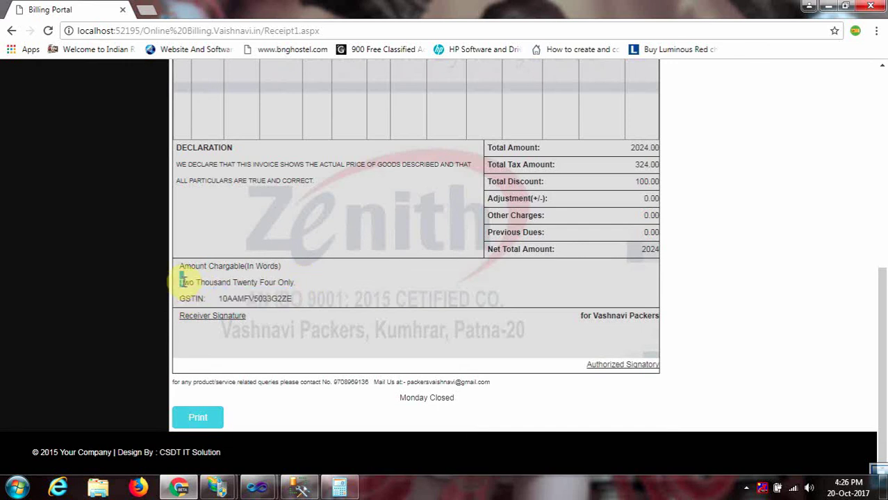
{"action": "left_click_drag", "start_coordinate": [181, 282], "coordinate": [300, 284]}
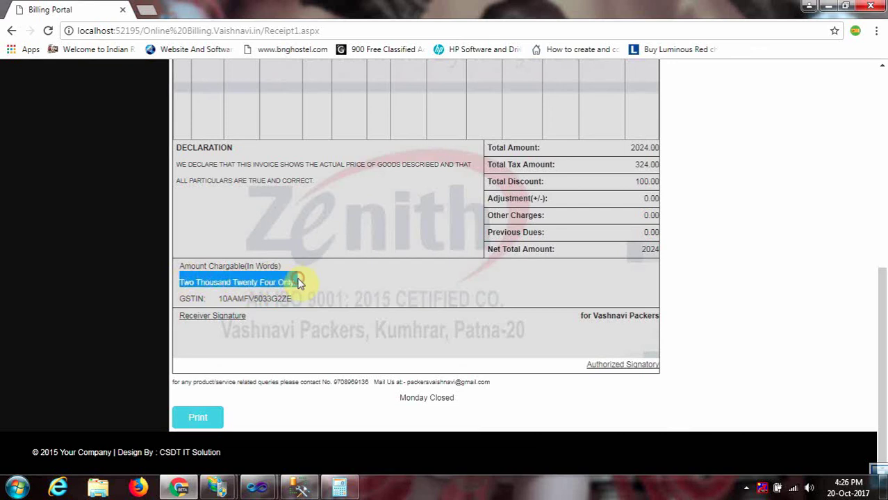
{"action": "left_click", "coordinate": [200, 283]}
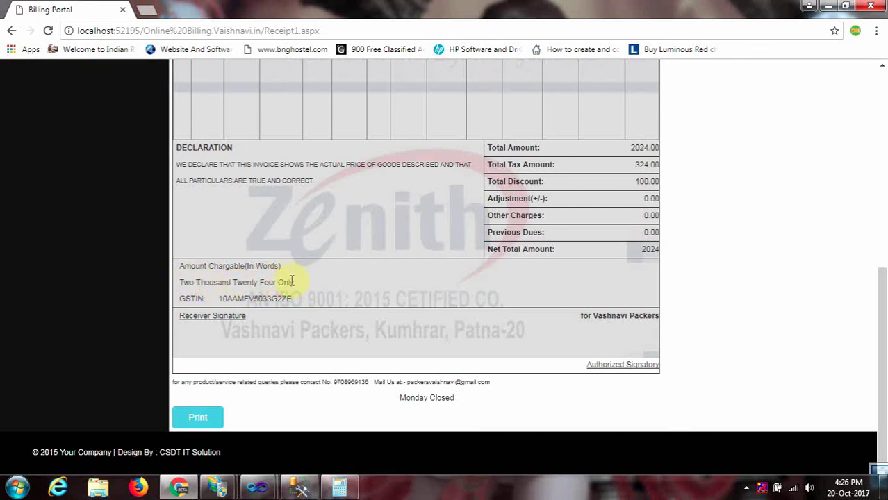
{"action": "mouse_move", "coordinate": [882, 341]}
{"action": "left_mouse_down"}
{"action": "mouse_move", "coordinate": [884, 110]}
{"action": "mouse_move", "coordinate": [872, 353]}
{"action": "left_mouse_up"}
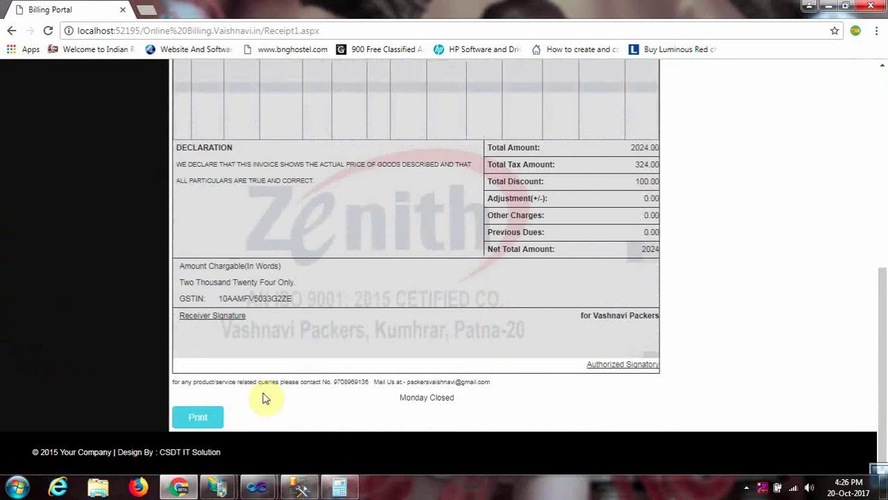
Start printing the tax invoice and choose Save as PDF as the print destination.
{"action": "left_click", "coordinate": [203, 420]}
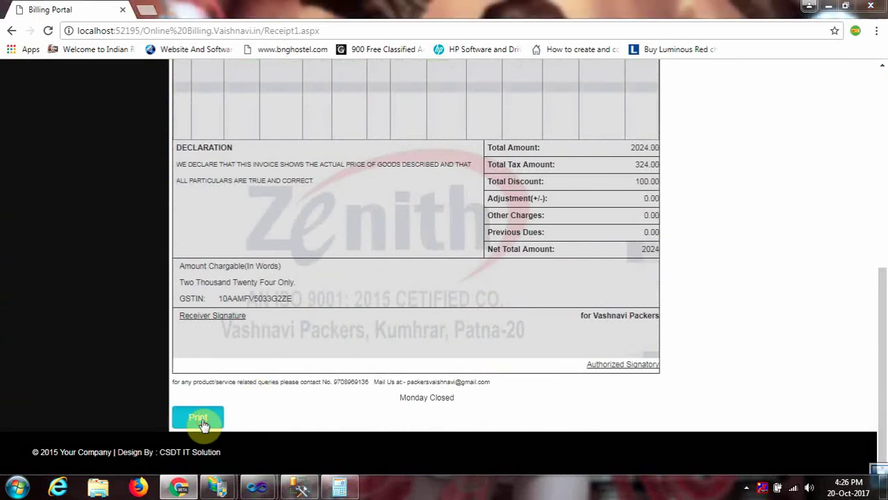
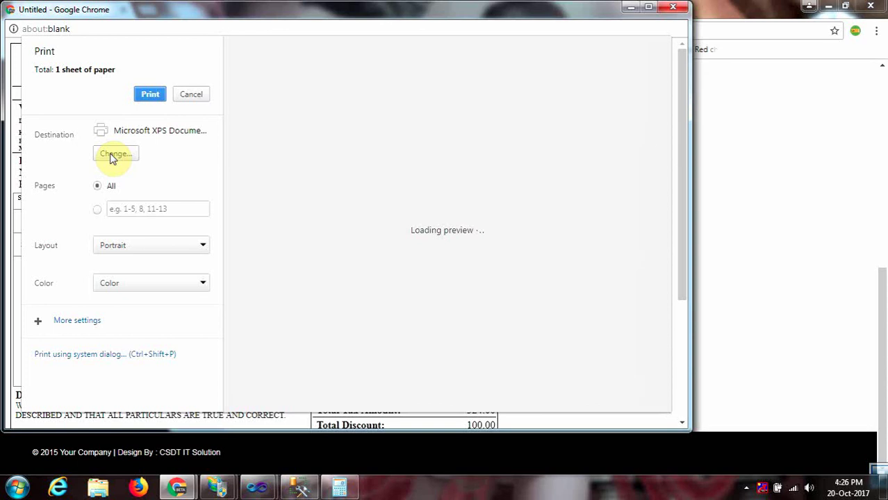
{"action": "left_click", "coordinate": [113, 155]}
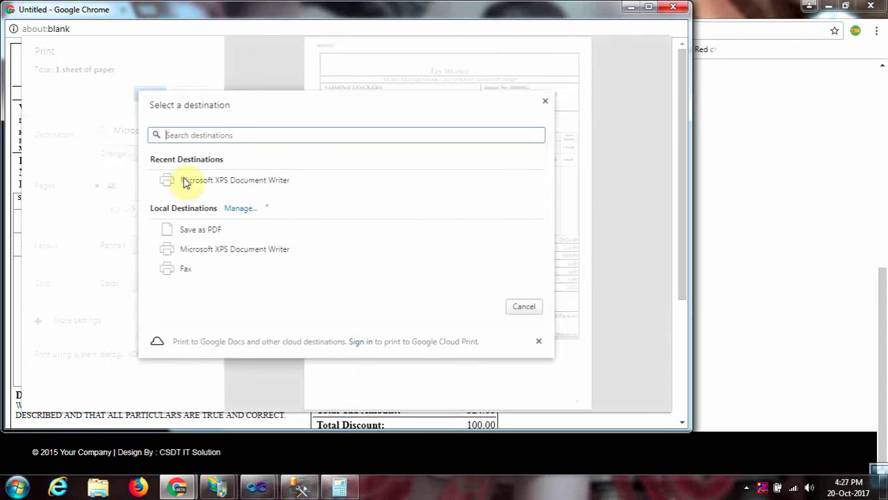
{"action": "left_click", "coordinate": [204, 231]}
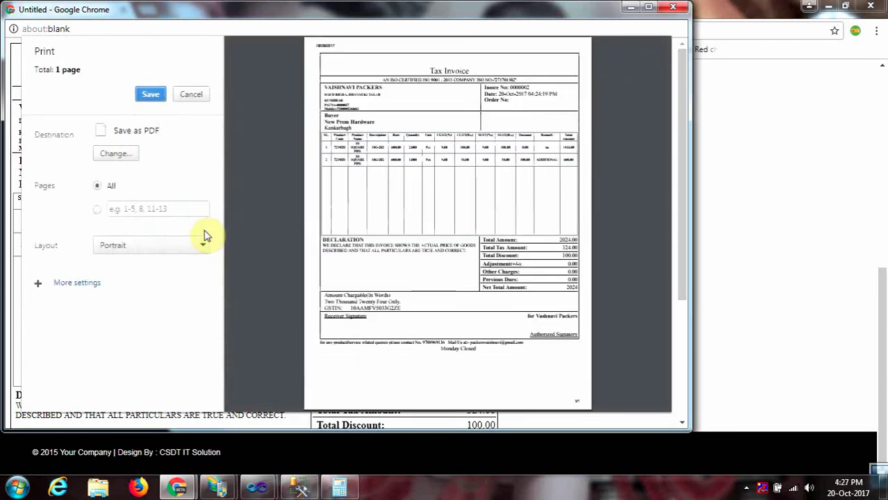
{"action": "left_click", "coordinate": [151, 97]}
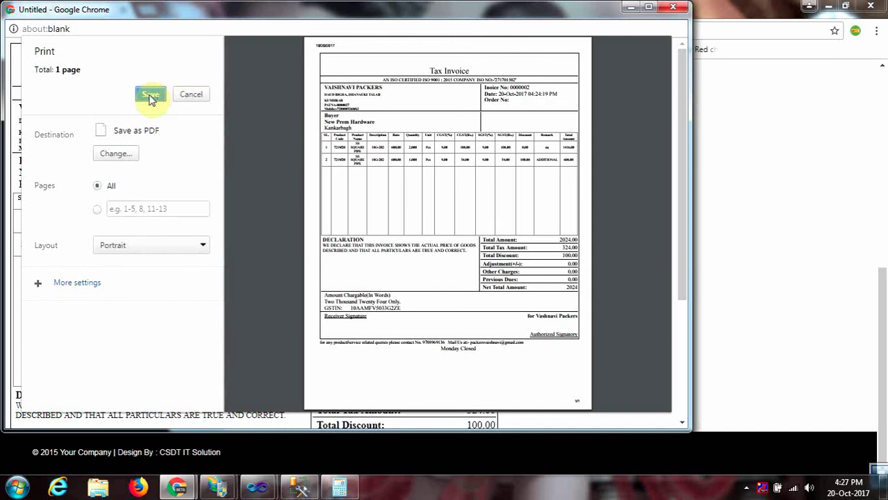
Expand the additional print settings, keep waiting for the unresponsive pages, and set the paper size to A4.
{"action": "left_click", "coordinate": [70, 286]}
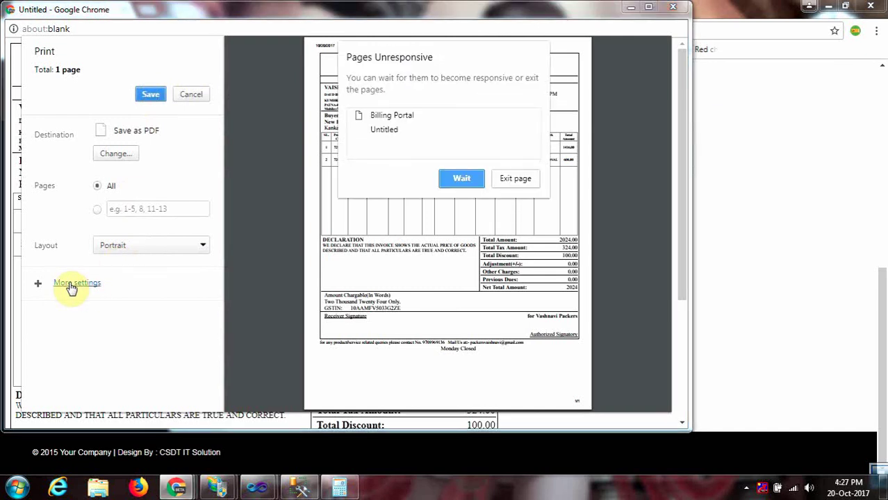
{"action": "left_click", "coordinate": [474, 180]}
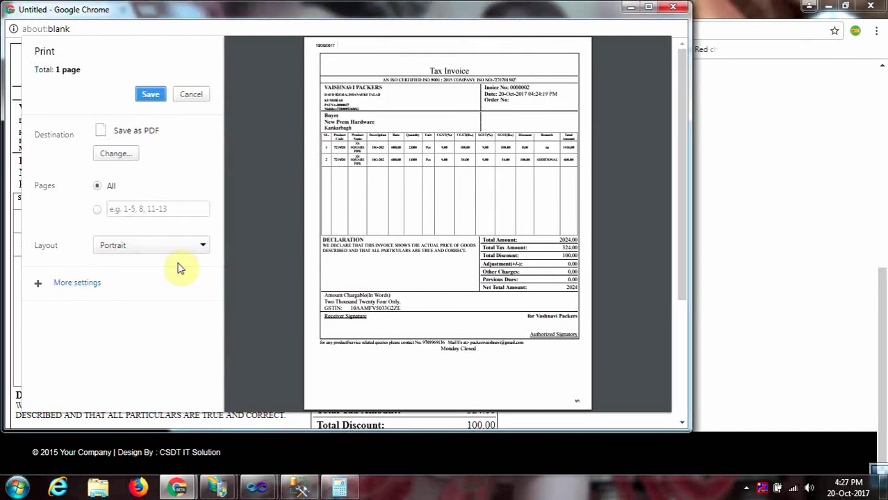
{"action": "left_click", "coordinate": [76, 282]}
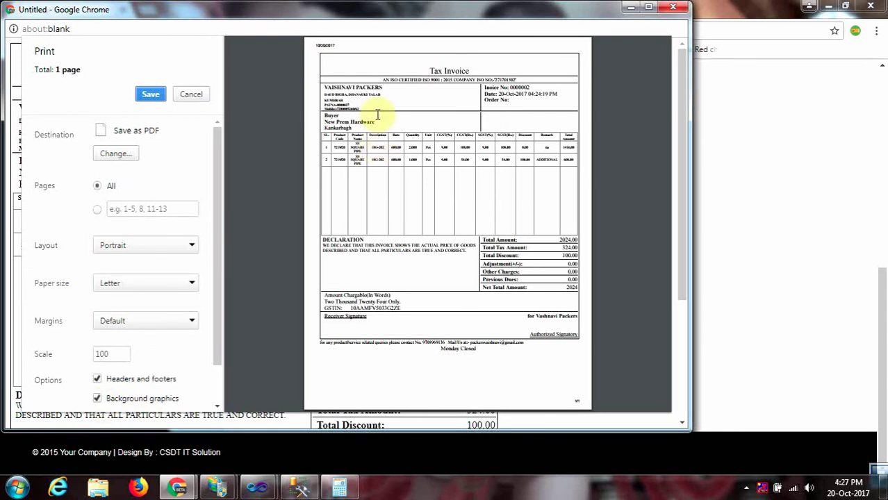
{"action": "left_click", "coordinate": [132, 288]}
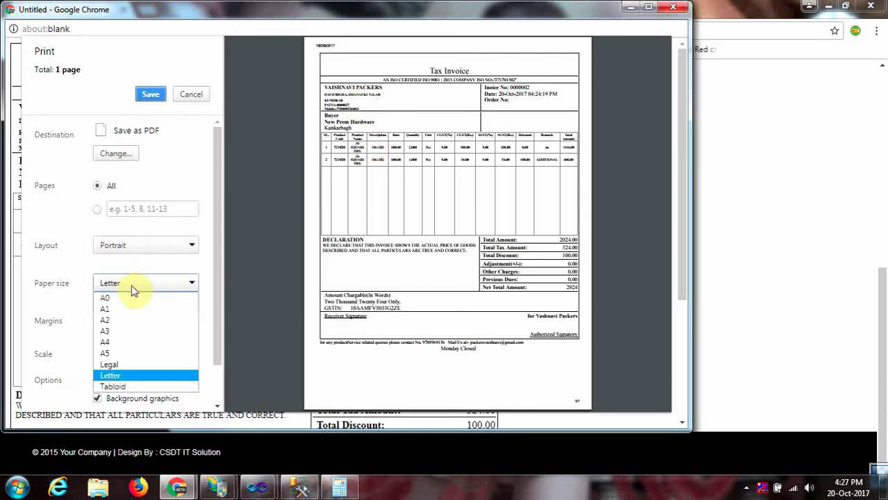
{"action": "left_click", "coordinate": [115, 341]}
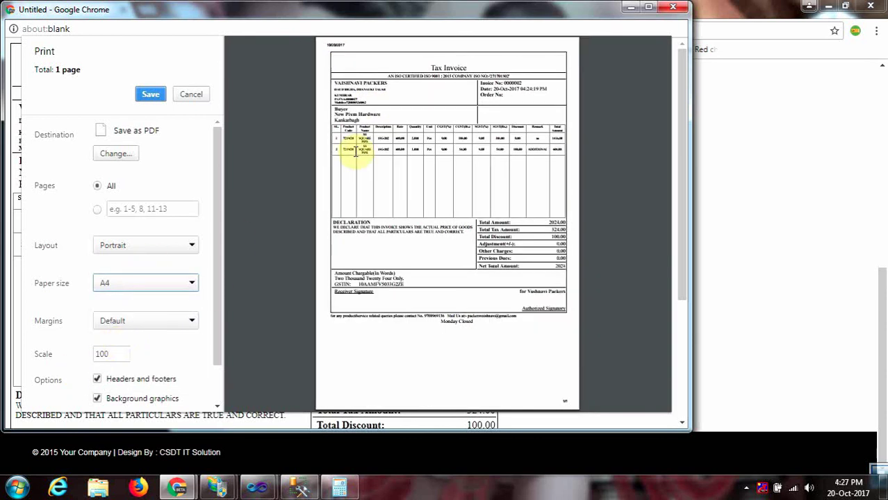
{"action": "left_click_drag", "start_coordinate": [217, 346], "coordinate": [219, 292]}
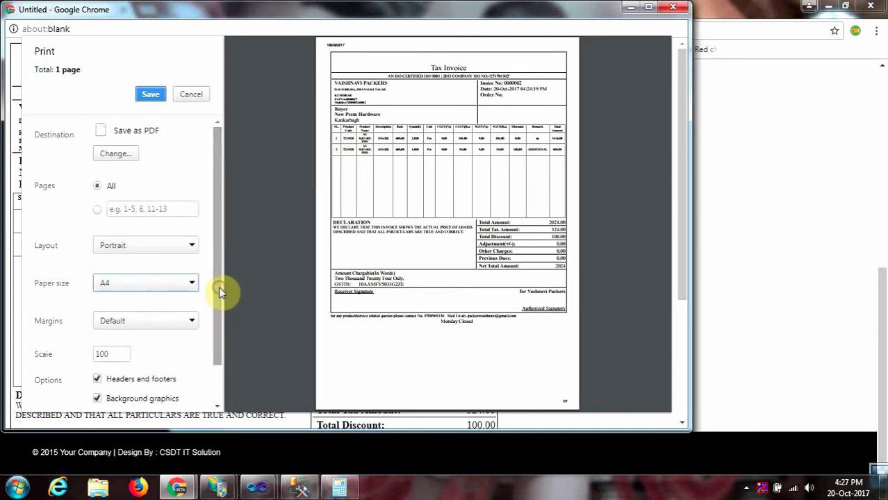
Save the invoice PDF to the Desktop under the file name Invoice2.pdf.
{"action": "left_click", "coordinate": [155, 98]}
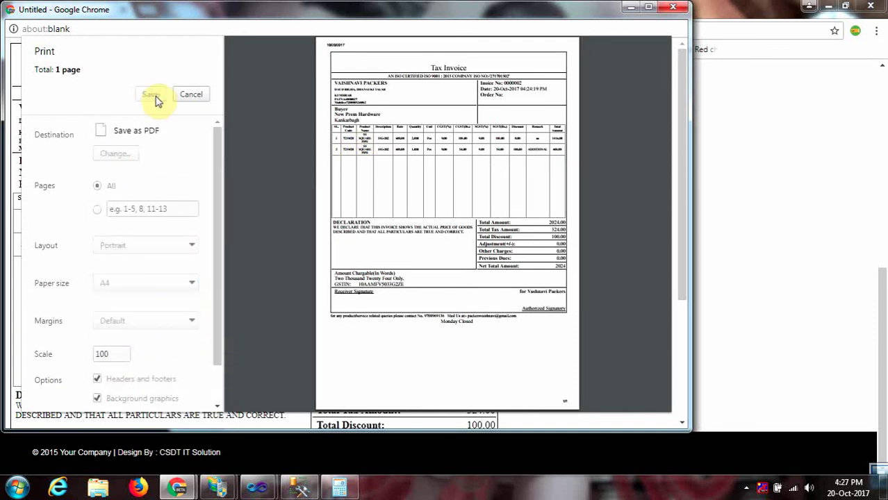
{"action": "left_click", "coordinate": [313, 186]}
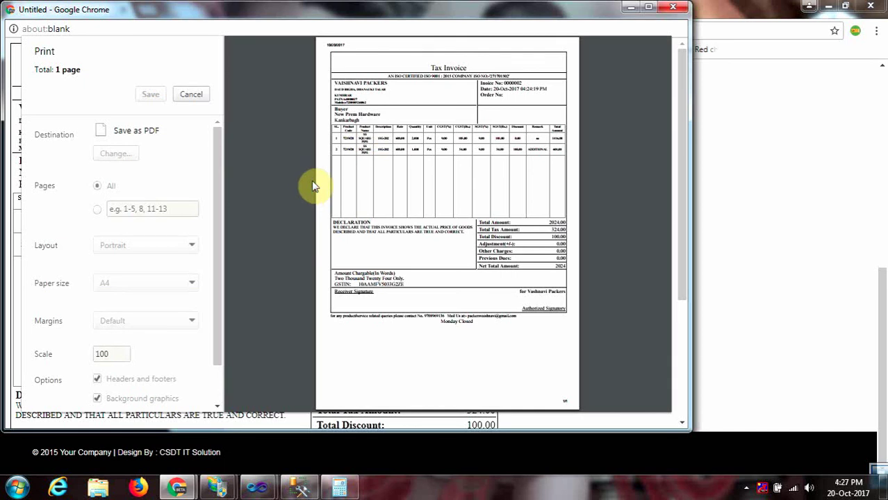
{"action": "left_click", "coordinate": [313, 186]}
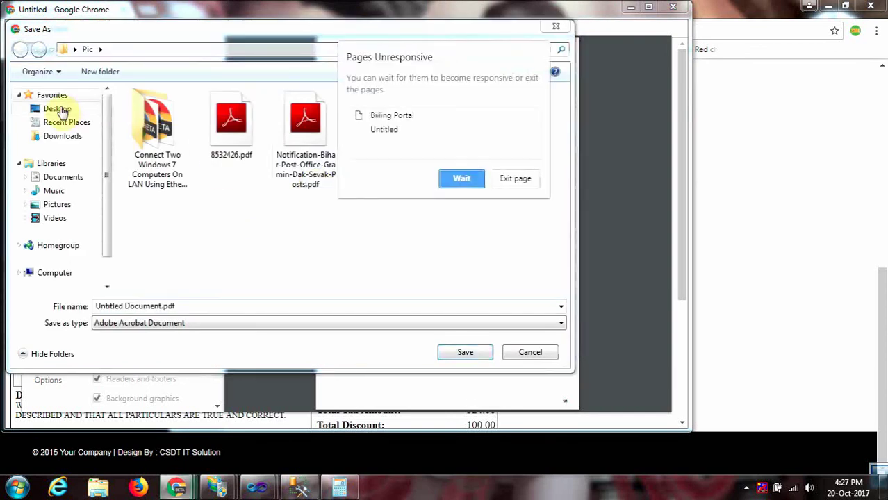
{"action": "left_click", "coordinate": [61, 111]}
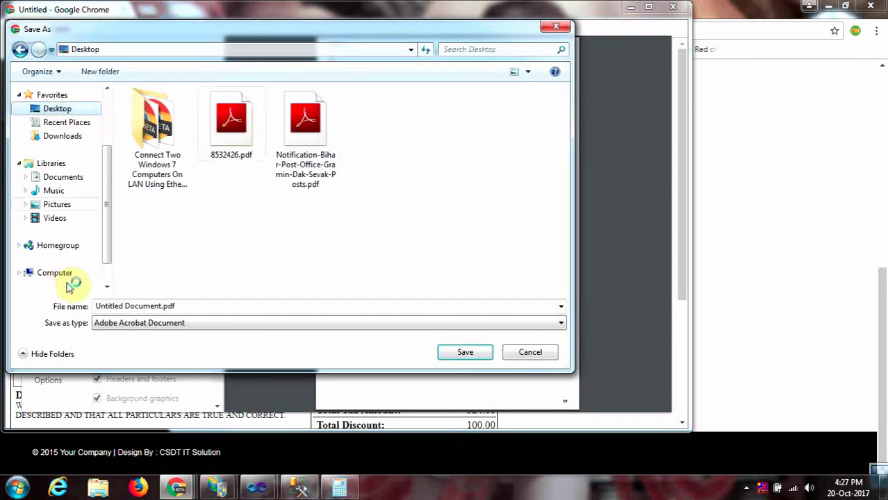
{"action": "left_click", "coordinate": [161, 305]}
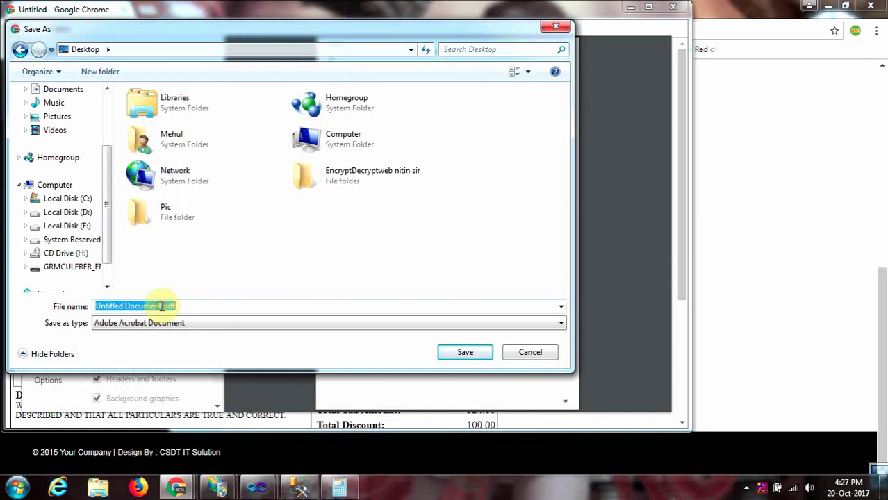
{"action": "left_click", "coordinate": [162, 306]}
{"action": "left_click_drag", "start_coordinate": [161, 306], "coordinate": [99, 310]}
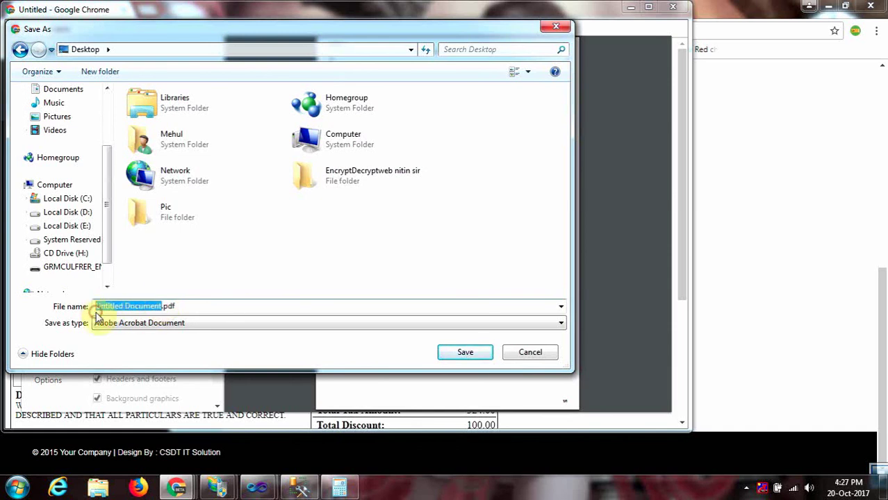
{"action": "type", "text": "iNVOICE"}
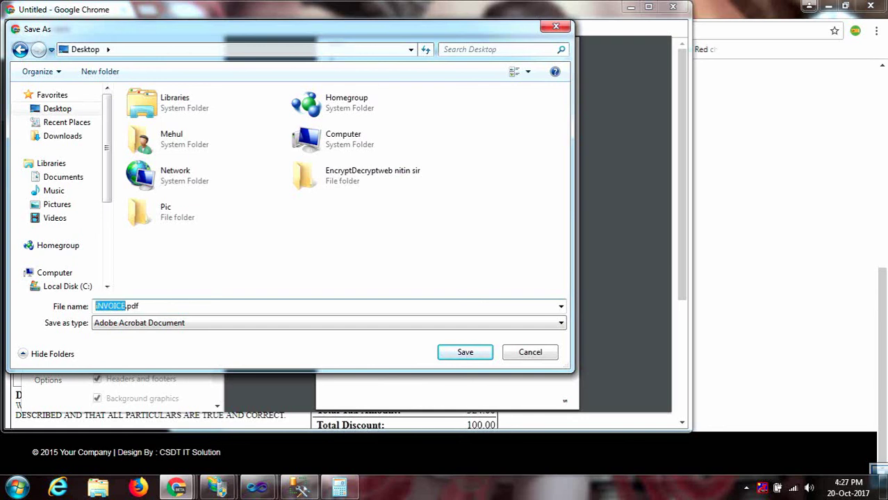
{"action": "type", "text": "Invoice2"}
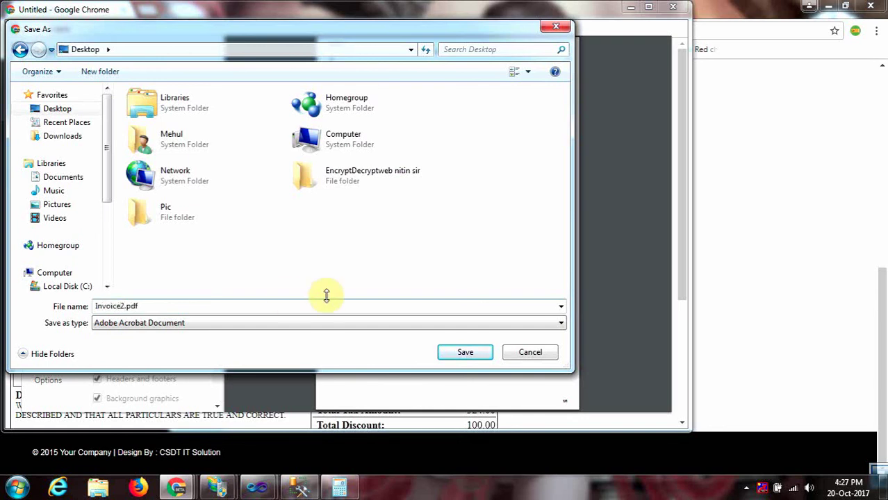
{"action": "left_click", "coordinate": [472, 353]}
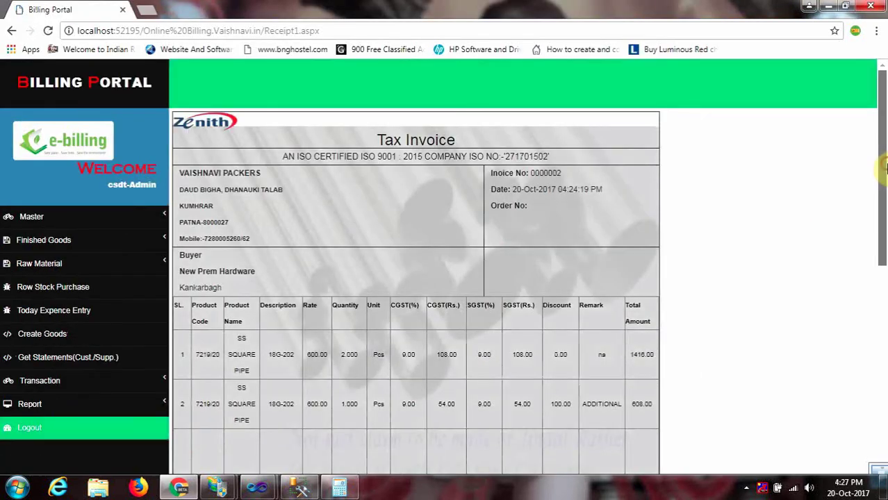
Open the purchase report and inspect the Jindal Stainless Limited purchase's product details, including its purchase rate and godown.
{"action": "left_click_drag", "start_coordinate": [884, 167], "coordinate": [884, 132]}
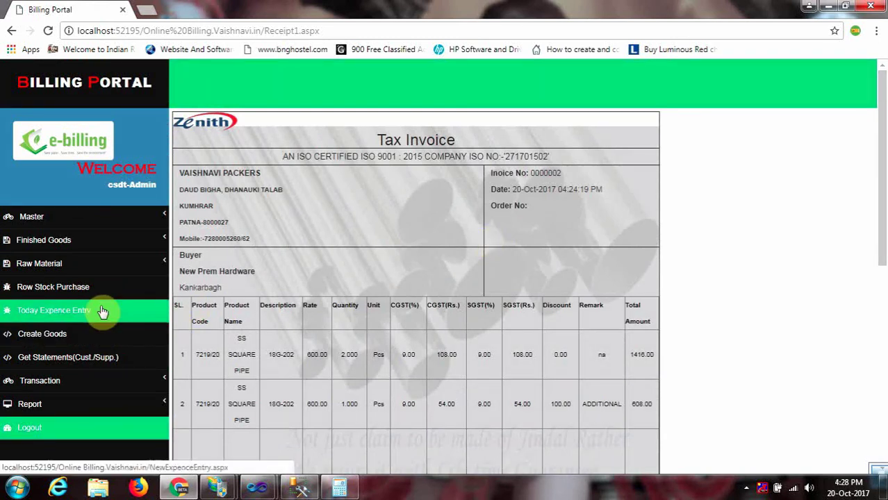
{"action": "left_click", "coordinate": [44, 405]}
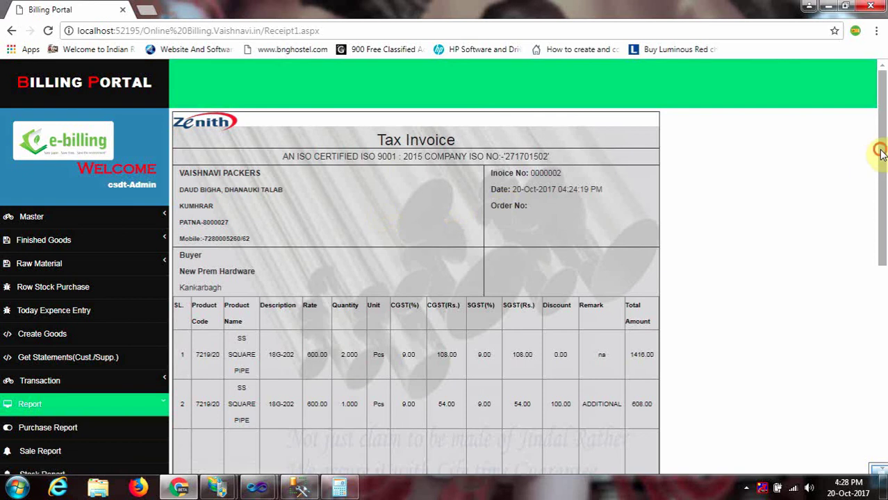
{"action": "left_click_drag", "start_coordinate": [879, 151], "coordinate": [881, 347]}
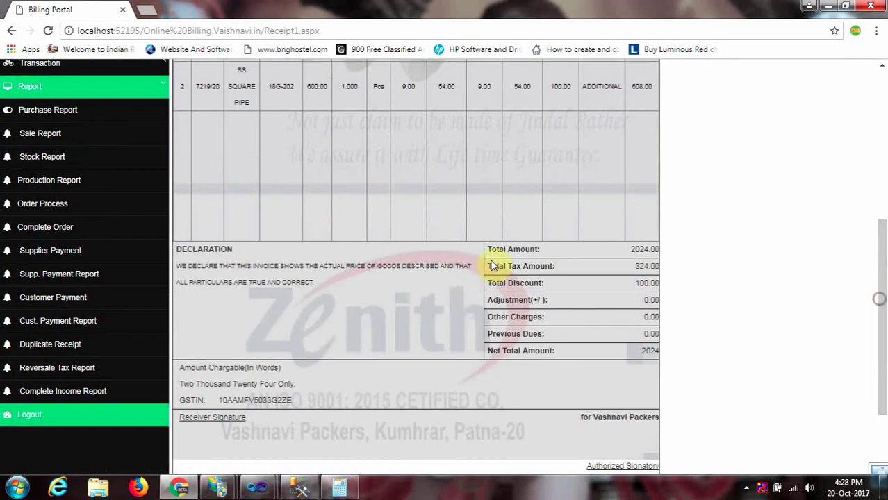
{"action": "left_click", "coordinate": [48, 112]}
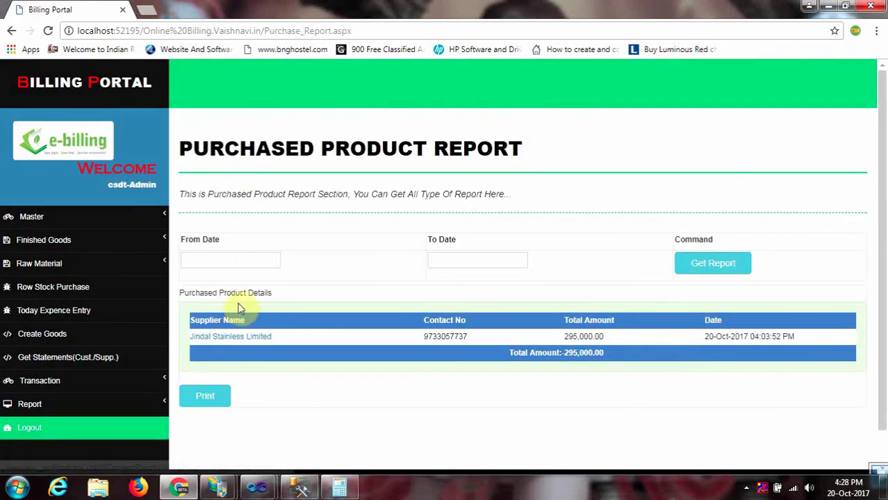
{"action": "left_click", "coordinate": [236, 341]}
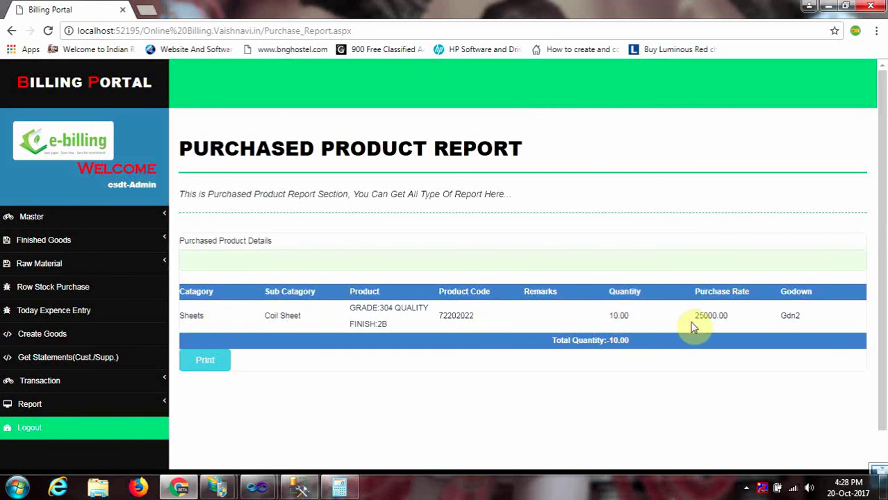
{"action": "double_click", "coordinate": [714, 319]}
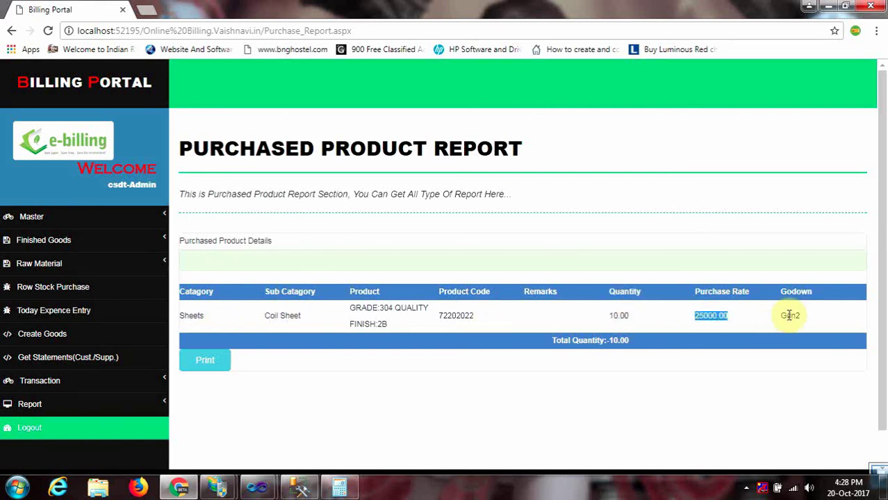
{"action": "double_click", "coordinate": [789, 316]}
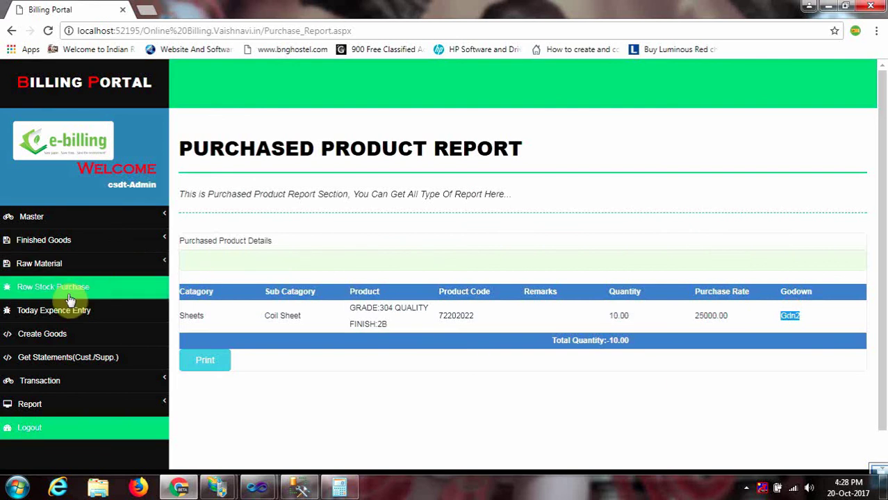
Open the sale report and examine the New Prem Hardware sale's amount, discount, SGST, CGST and quantity totals.
{"action": "left_click", "coordinate": [44, 403]}
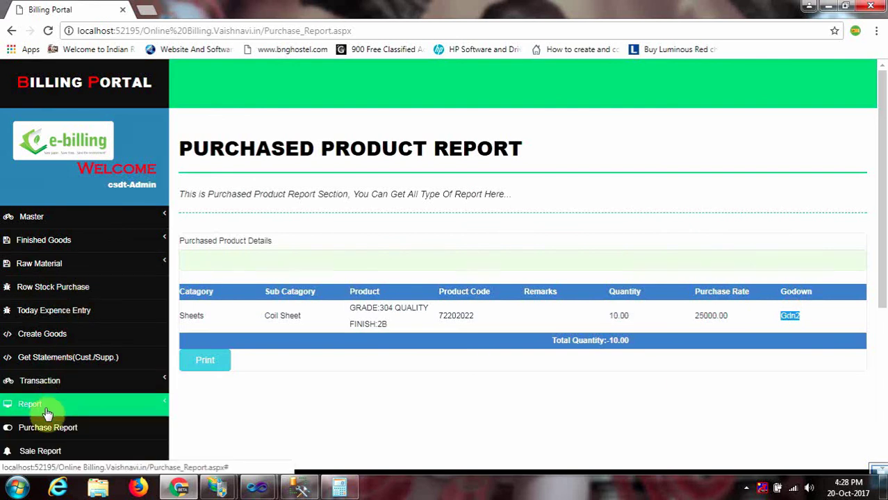
{"action": "left_click", "coordinate": [51, 453]}
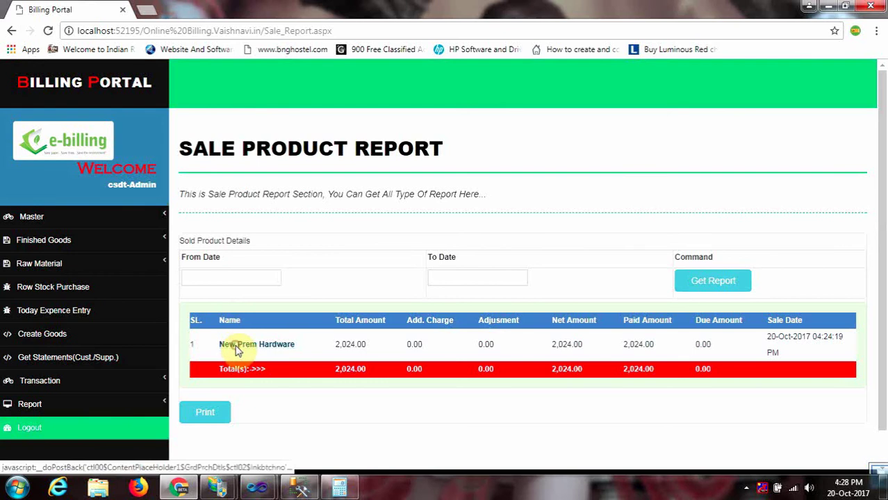
{"action": "left_click", "coordinate": [237, 347]}
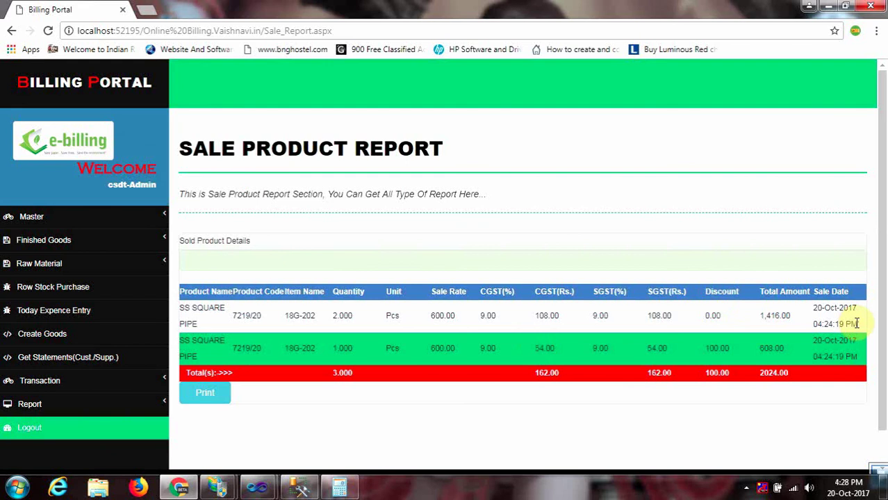
{"action": "double_click", "coordinate": [770, 373]}
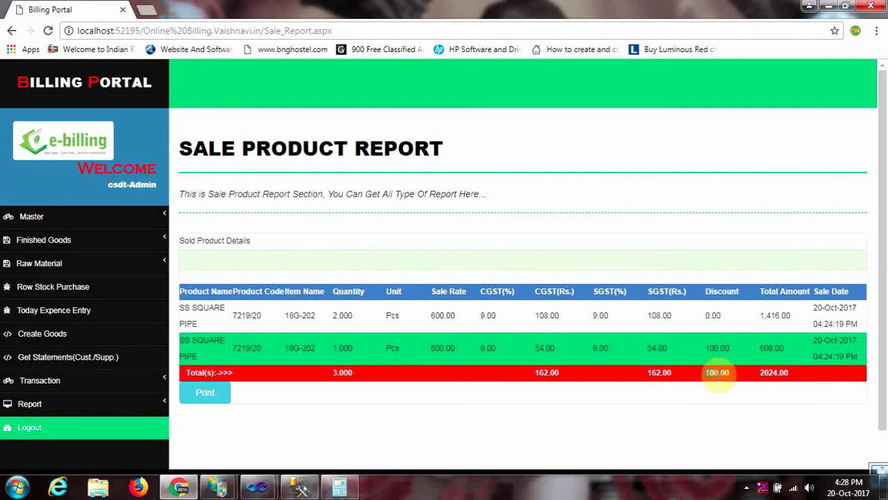
{"action": "double_click", "coordinate": [719, 375]}
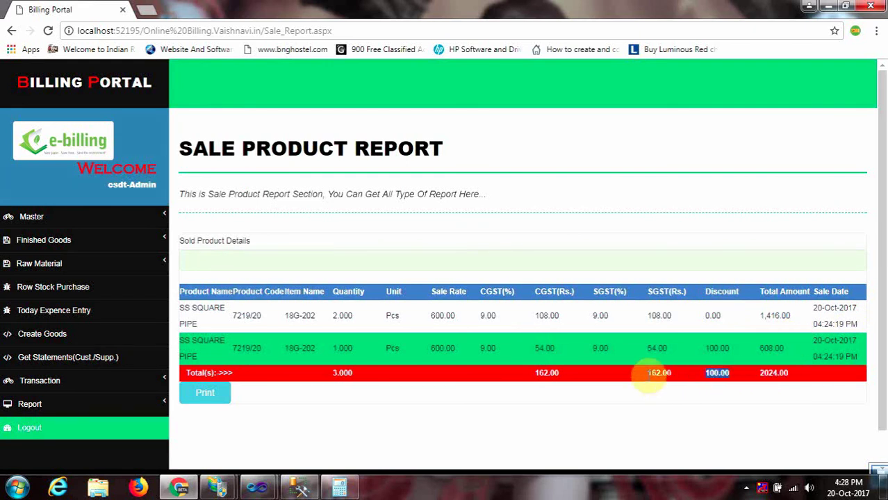
{"action": "double_click", "coordinate": [659, 373]}
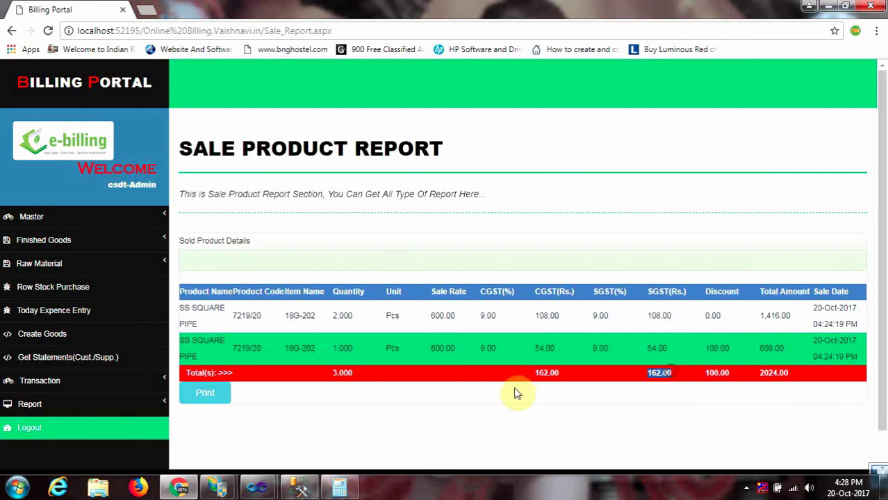
{"action": "double_click", "coordinate": [547, 374]}
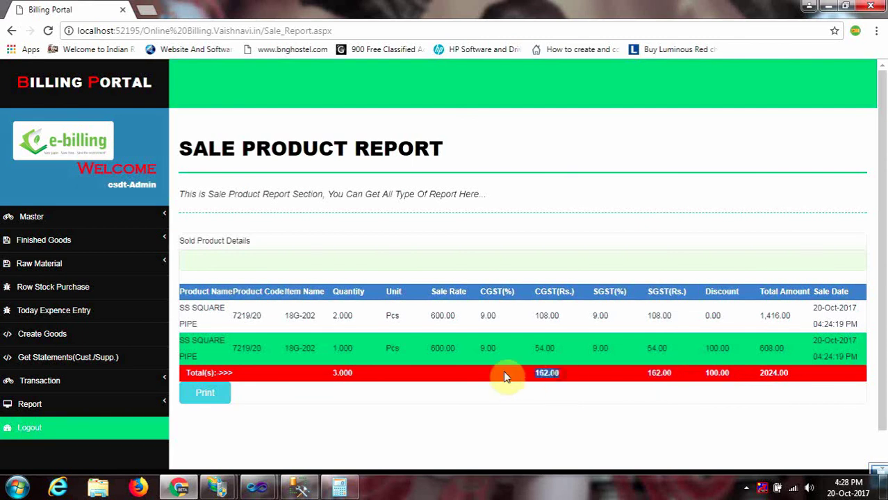
{"action": "left_click", "coordinate": [483, 375]}
{"action": "double_click", "coordinate": [339, 372]}
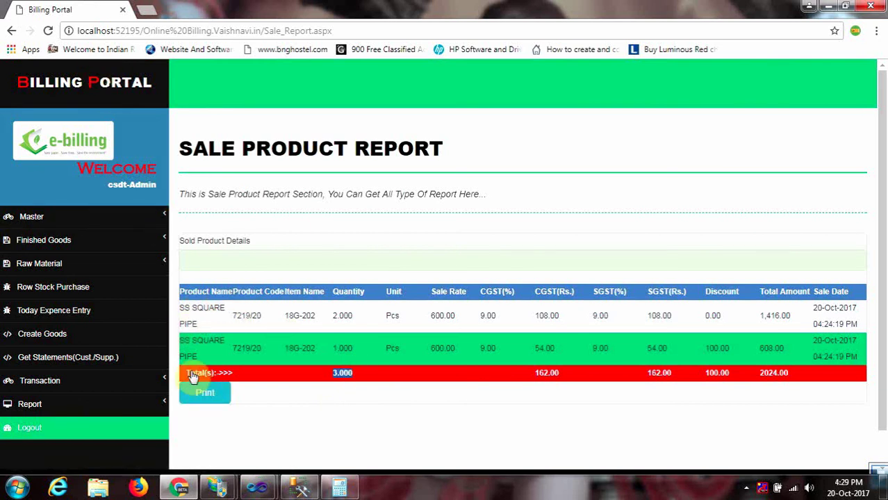
Run the sale report from 22-May-2017 to 20-Oct-2017 and inspect the product details and unit of the 22-Sep-2017 sale.
{"action": "left_click", "coordinate": [12, 33]}
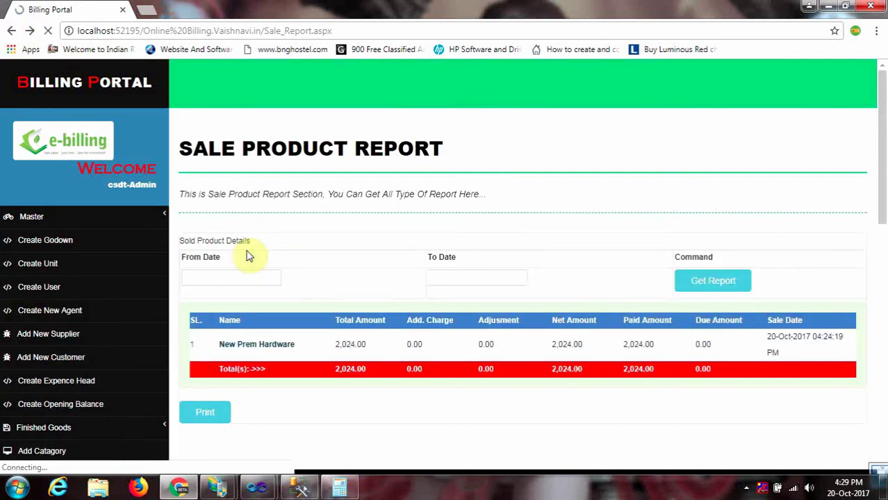
{"action": "left_click", "coordinate": [247, 275]}
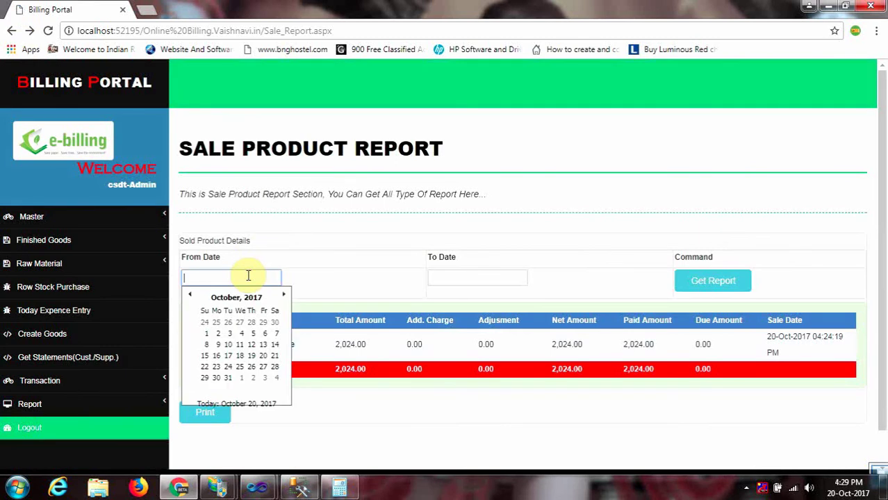
{"action": "left_click", "coordinate": [237, 299]}
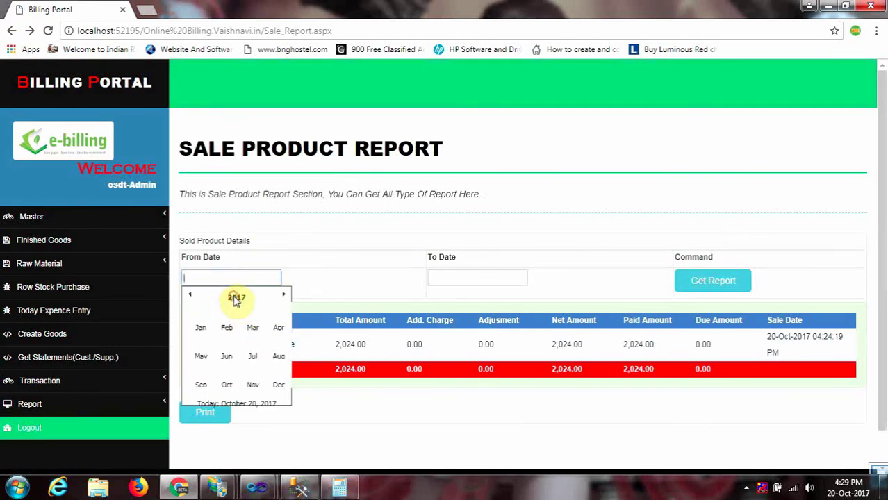
{"action": "left_click", "coordinate": [237, 298]}
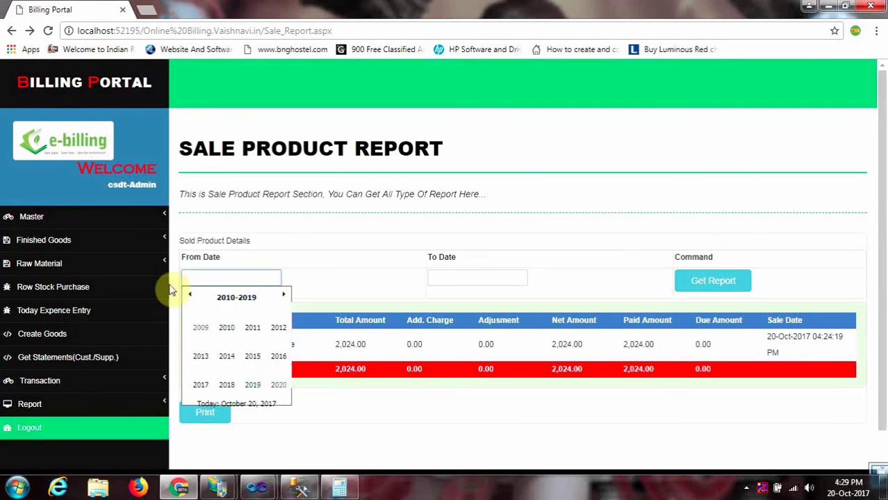
{"action": "left_click", "coordinate": [204, 390]}
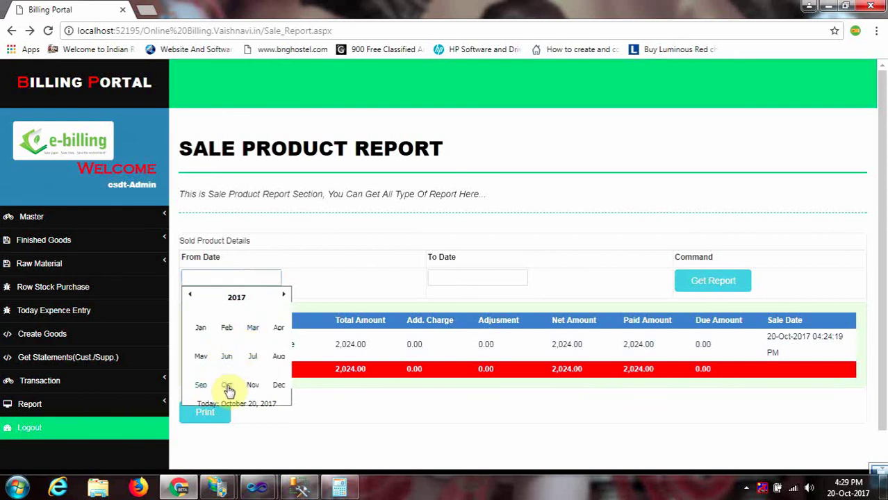
{"action": "left_click", "coordinate": [205, 359]}
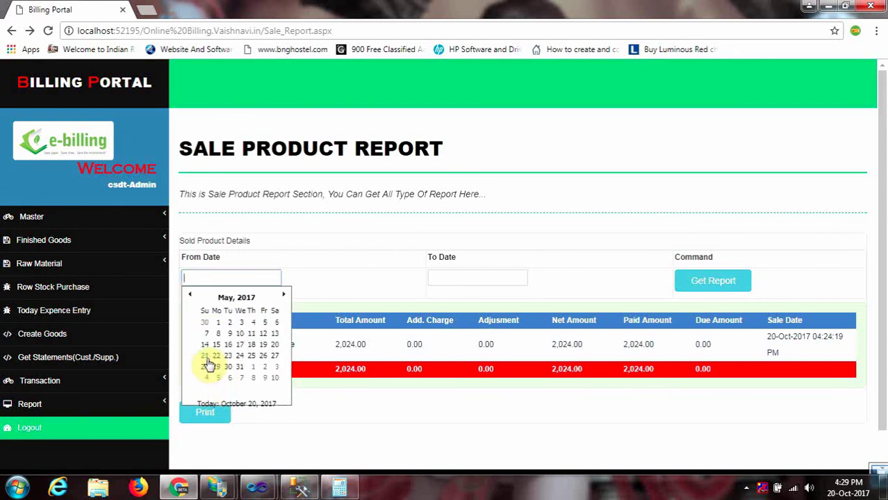
{"action": "left_click", "coordinate": [211, 358]}
{"action": "left_click", "coordinate": [437, 280]}
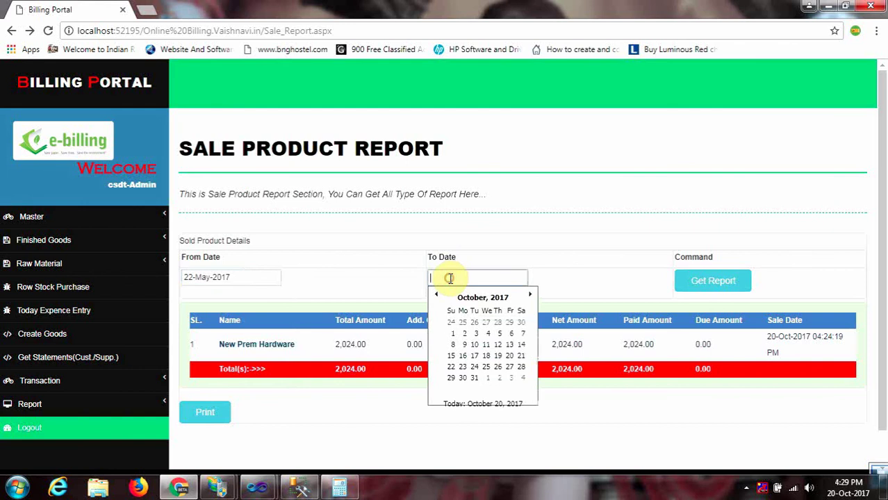
{"action": "left_click", "coordinate": [510, 357]}
{"action": "left_click", "coordinate": [711, 285]}
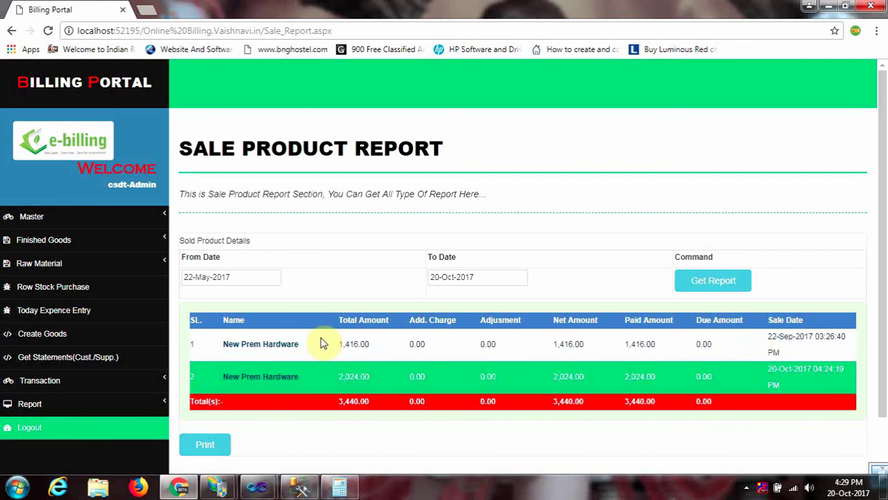
{"action": "left_click", "coordinate": [287, 351]}
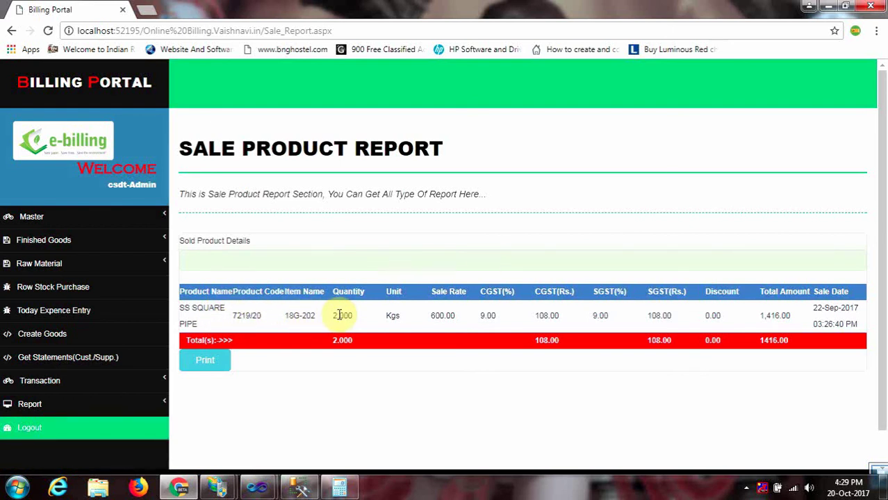
{"action": "double_click", "coordinate": [392, 315]}
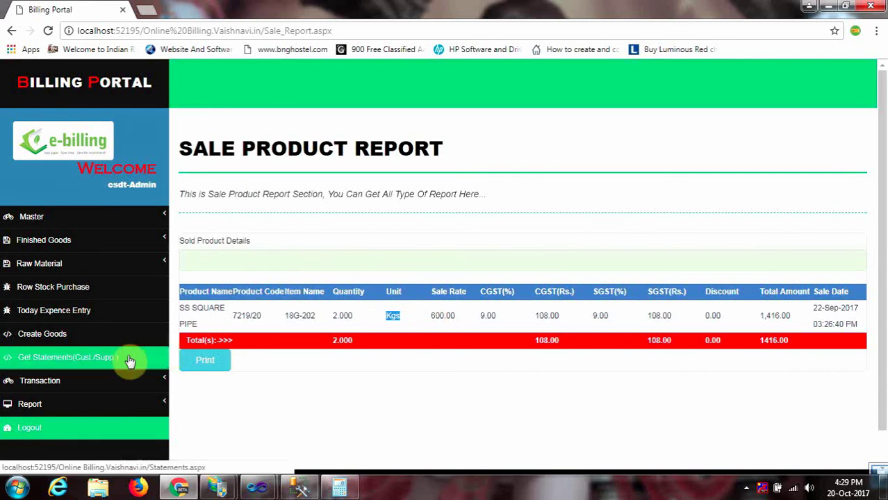
Open the stock report and dismiss the message.
{"action": "left_click", "coordinate": [57, 410]}
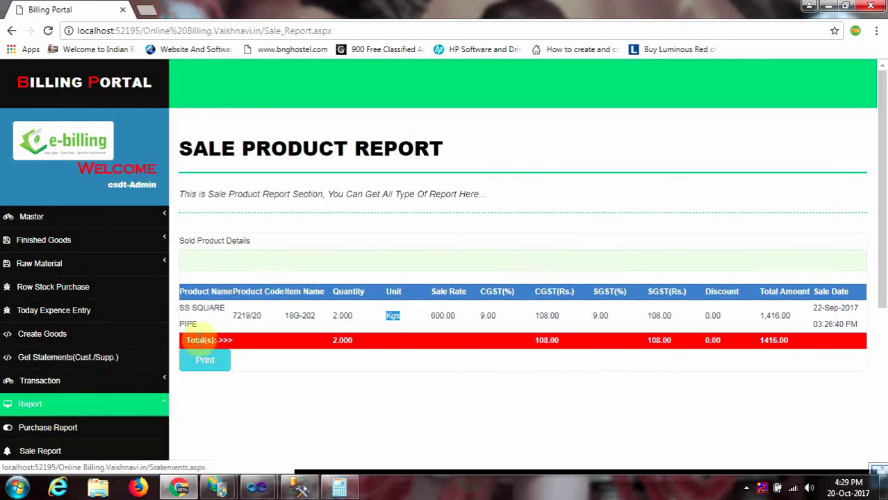
{"action": "left_click_drag", "start_coordinate": [882, 182], "coordinate": [882, 313]}
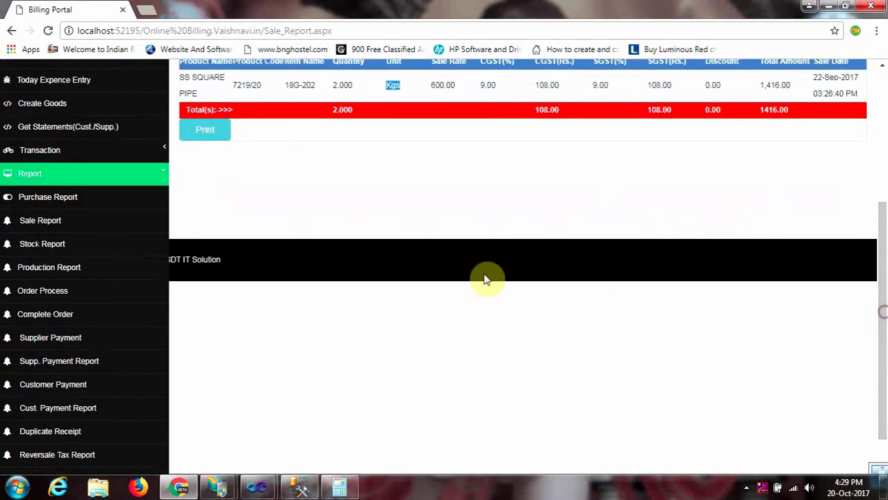
{"action": "left_click", "coordinate": [61, 254]}
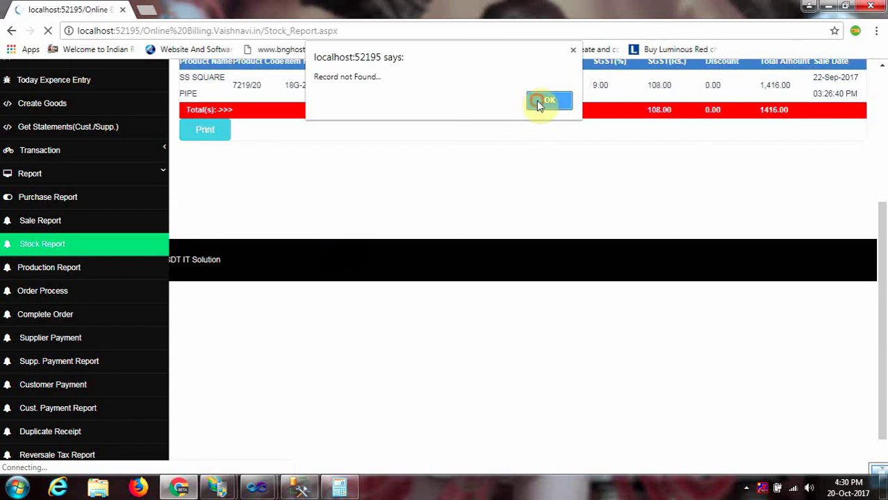
{"action": "left_click", "coordinate": [540, 102]}
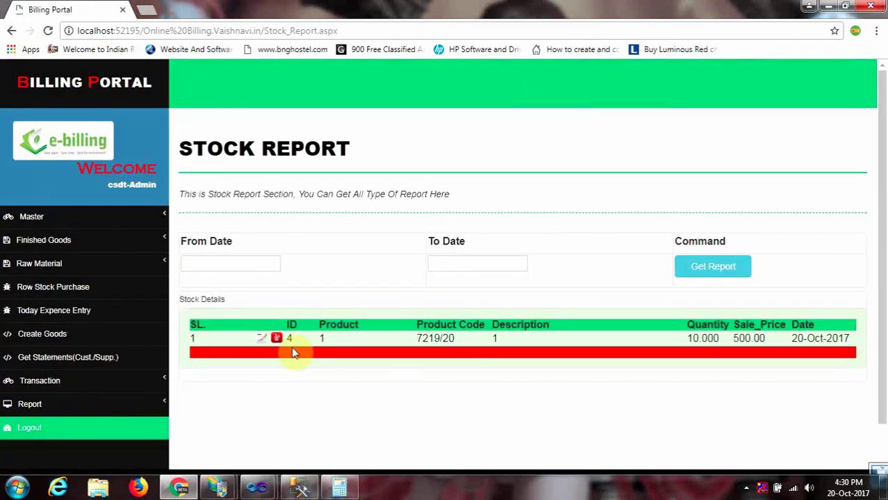
Run the stock report for the period from 01-Sep-2017 to 20-Oct-2017 and dismiss the message.
{"action": "left_click", "coordinate": [236, 264]}
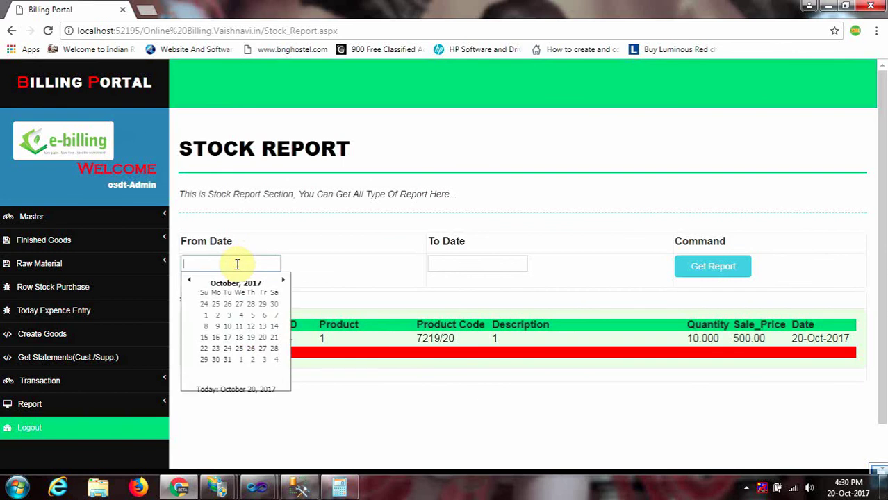
{"action": "left_click", "coordinate": [225, 286]}
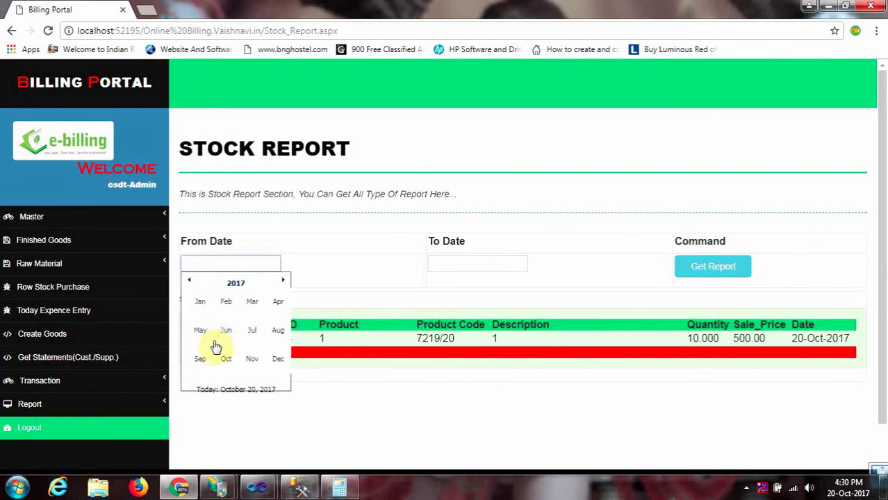
{"action": "left_click", "coordinate": [201, 359]}
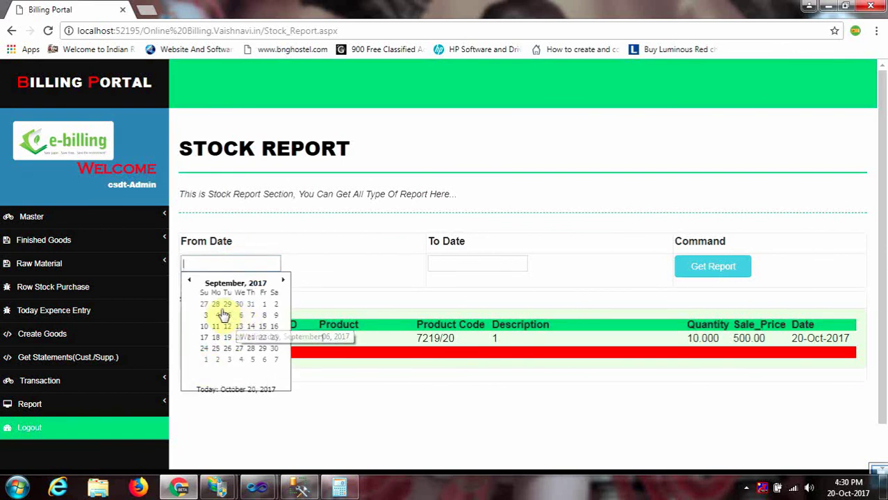
{"action": "left_click", "coordinate": [267, 308]}
{"action": "left_click", "coordinate": [462, 261]}
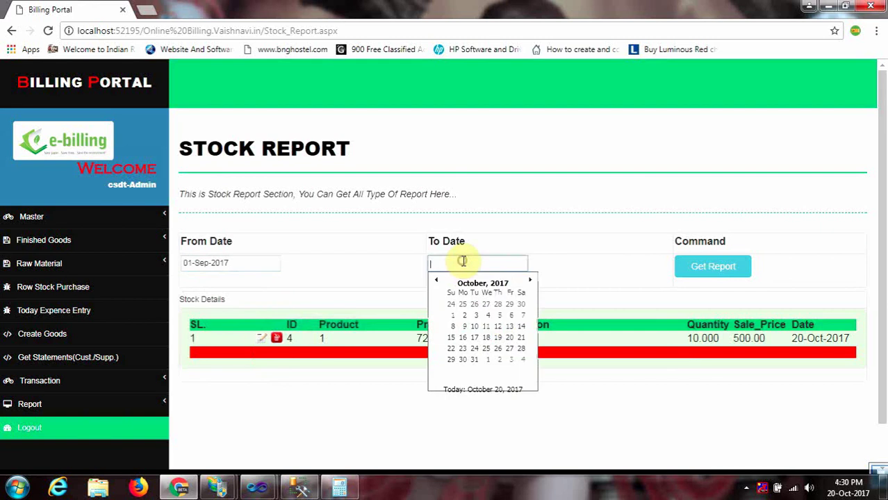
{"action": "left_click", "coordinate": [510, 340]}
{"action": "left_click", "coordinate": [695, 271]}
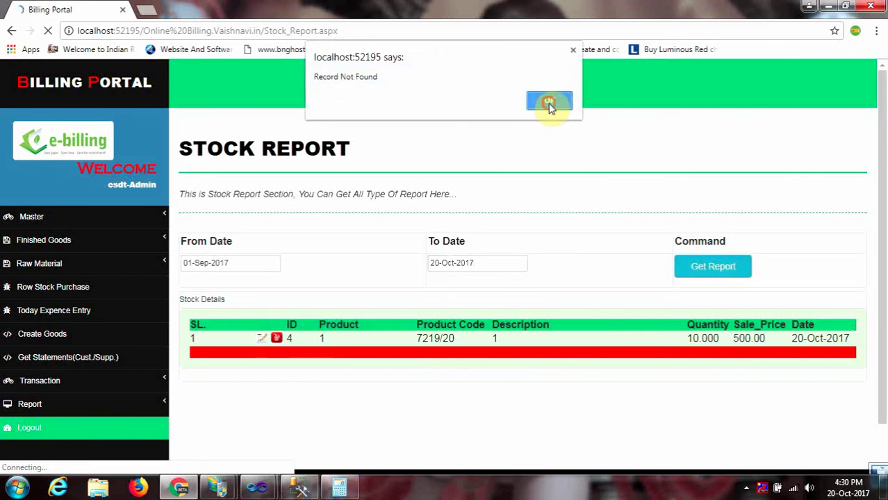
{"action": "left_click", "coordinate": [549, 103]}
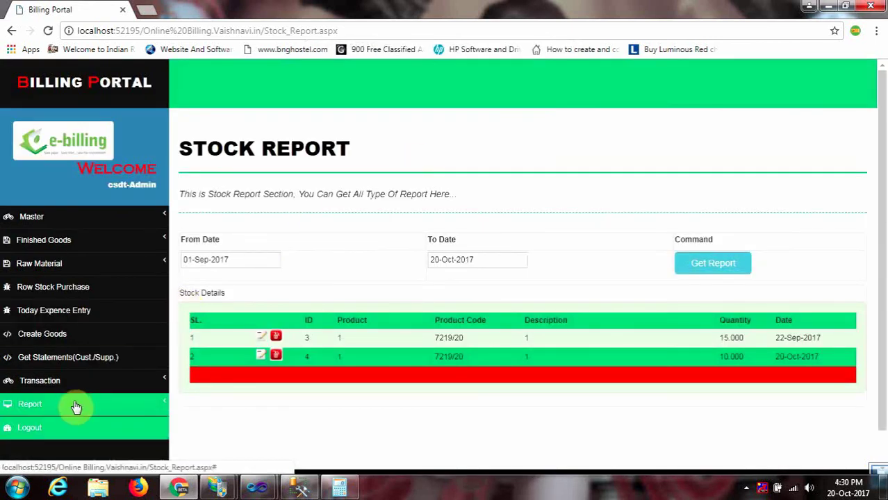
Open the production report, inspect the raw material details behind the SS SQUARE PIPE batch, and return to the report.
{"action": "left_click", "coordinate": [45, 383]}
{"action": "left_click", "coordinate": [36, 425]}
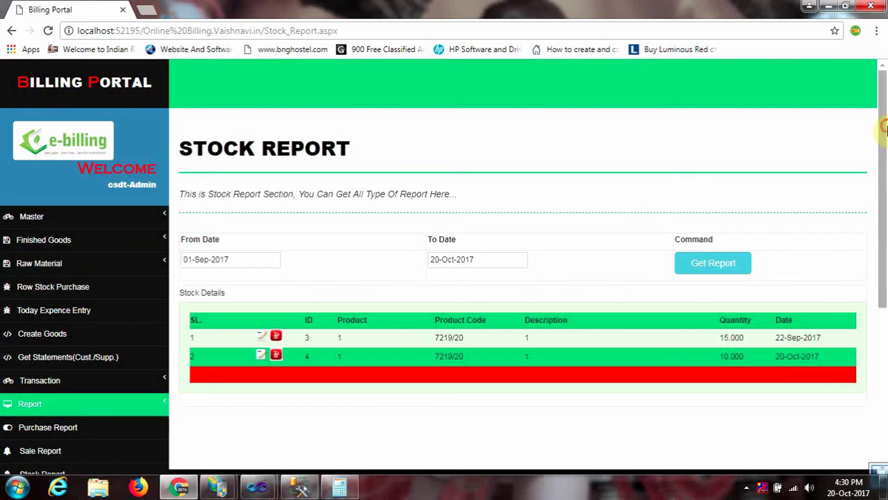
{"action": "left_click_drag", "start_coordinate": [883, 126], "coordinate": [884, 236]}
{"action": "scroll", "coordinate": [880, 240], "scroll_direction": "down", "scroll_amount": 3}
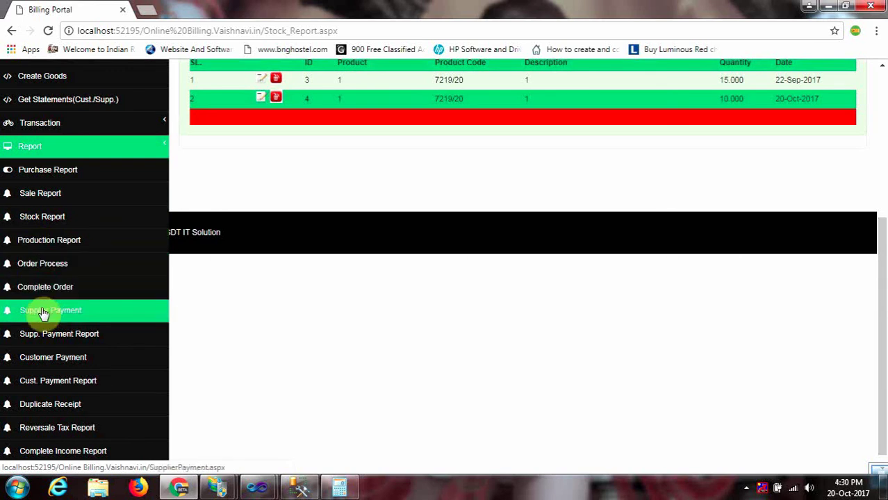
{"action": "left_click", "coordinate": [53, 248]}
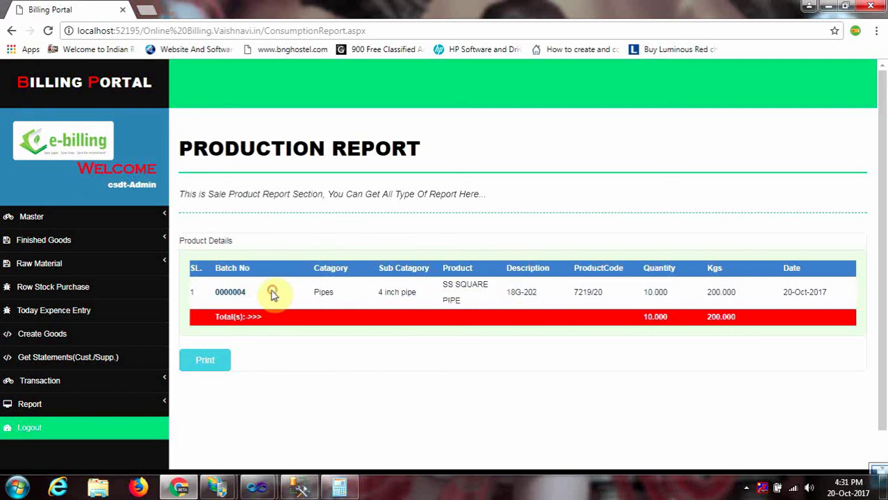
{"action": "left_click", "coordinate": [237, 295]}
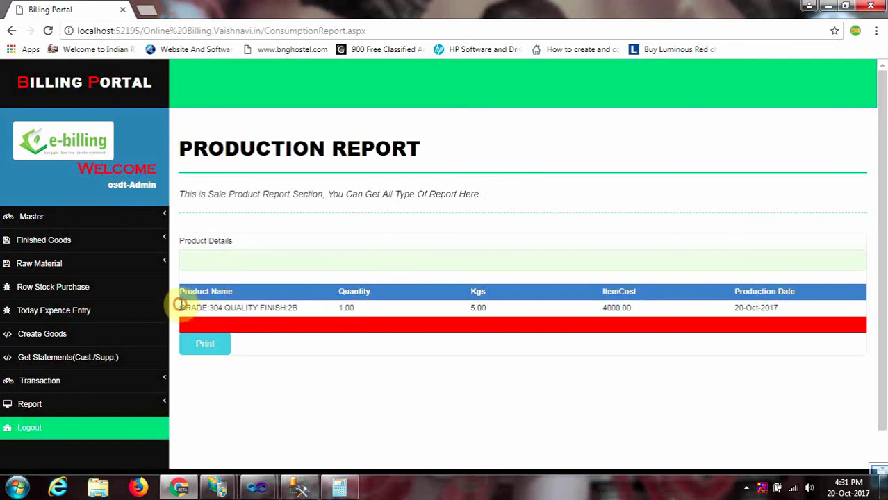
{"action": "left_click_drag", "start_coordinate": [181, 305], "coordinate": [293, 308]}
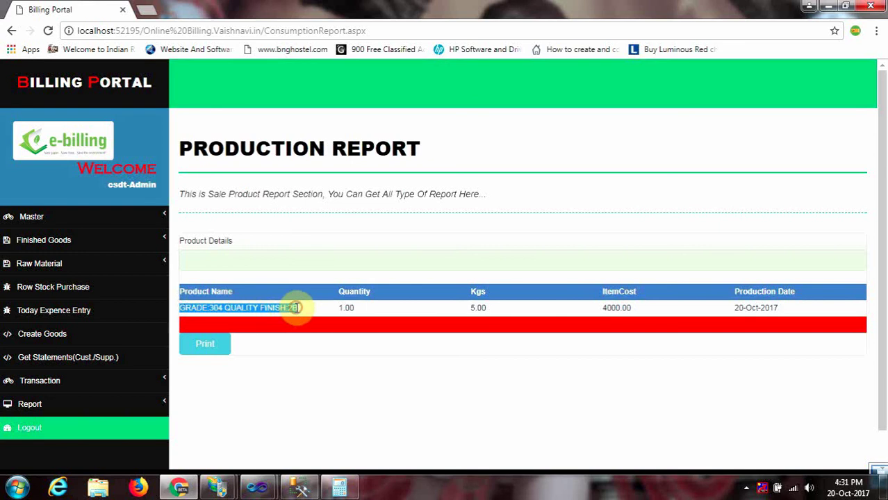
{"action": "left_click", "coordinate": [11, 32]}
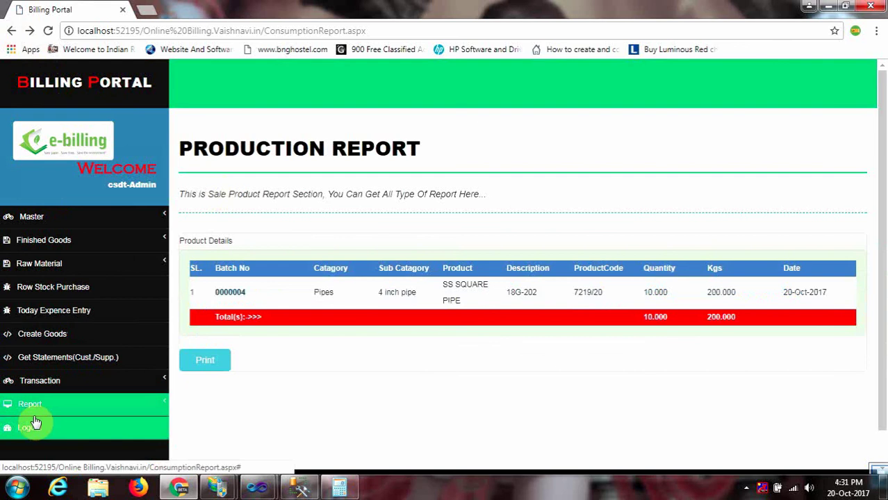
Open the supplier payment report and choose Jindal Stainless Limited as the supplier.
{"action": "left_click", "coordinate": [35, 410]}
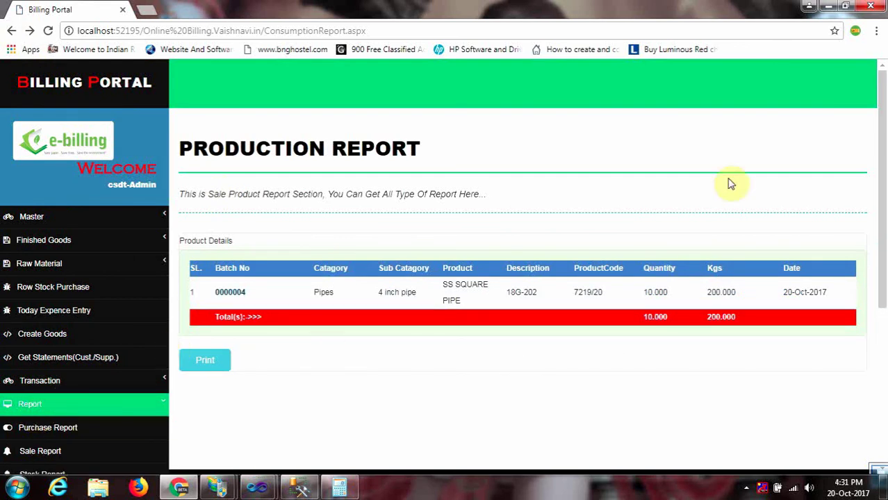
{"action": "left_click_drag", "start_coordinate": [882, 146], "coordinate": [874, 381]}
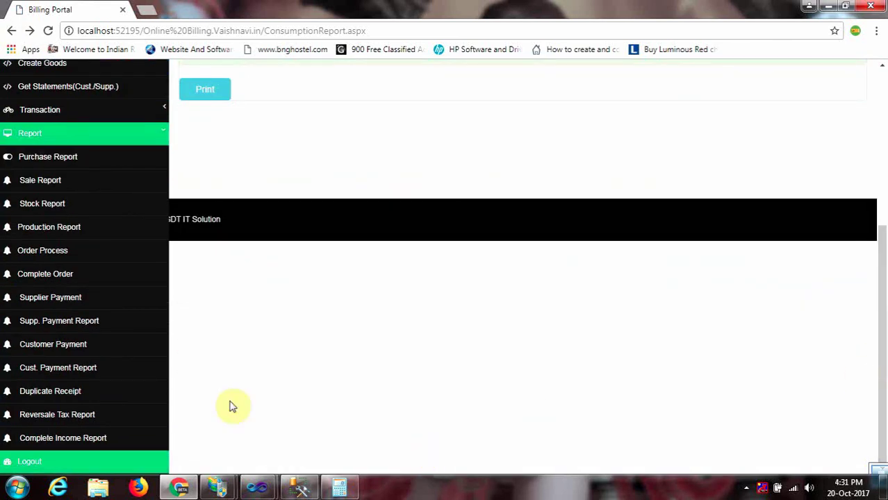
{"action": "left_click", "coordinate": [32, 300]}
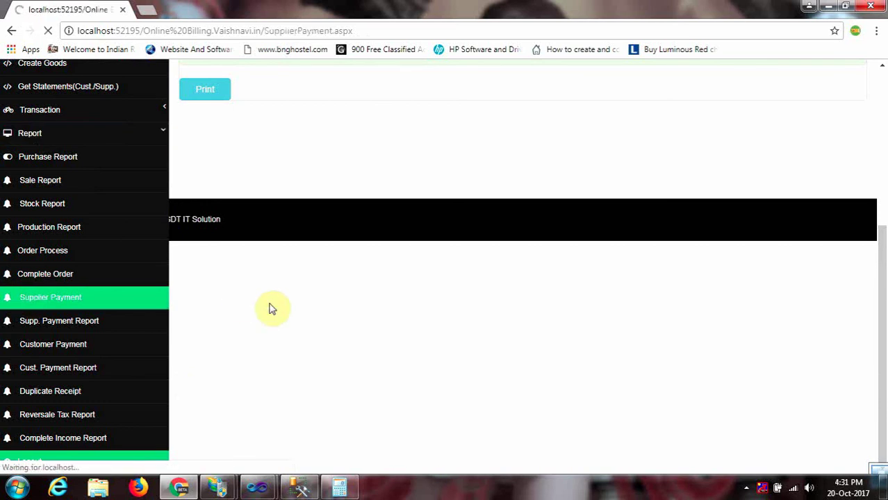
{"action": "left_click", "coordinate": [270, 141]}
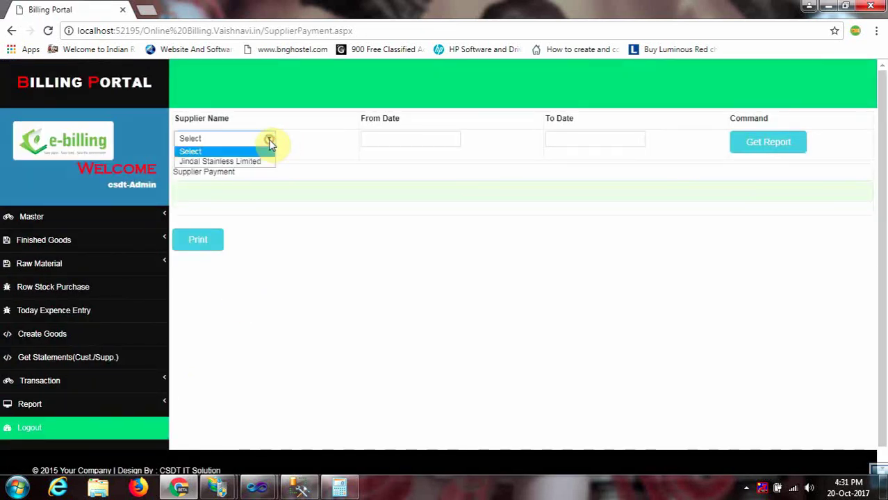
{"action": "left_click", "coordinate": [242, 161]}
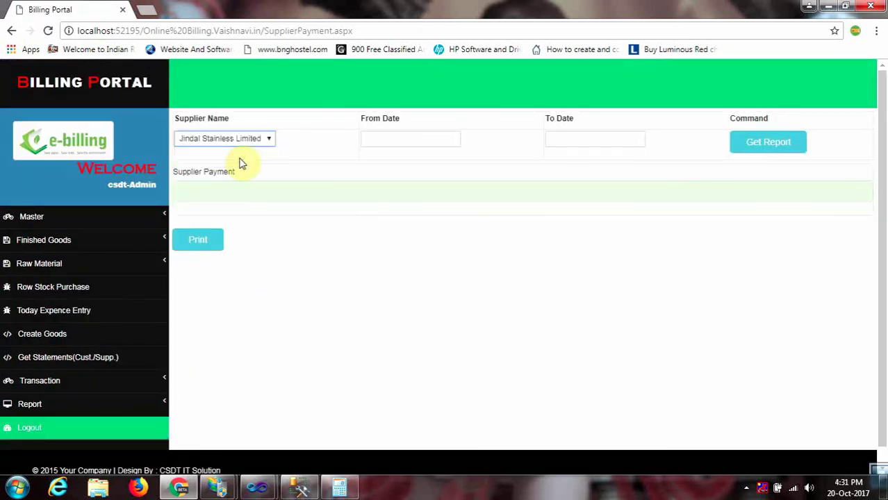
Run the supplier payment report for the period from 01-Sep-2017 to 20-Oct-2017.
{"action": "left_click", "coordinate": [421, 139]}
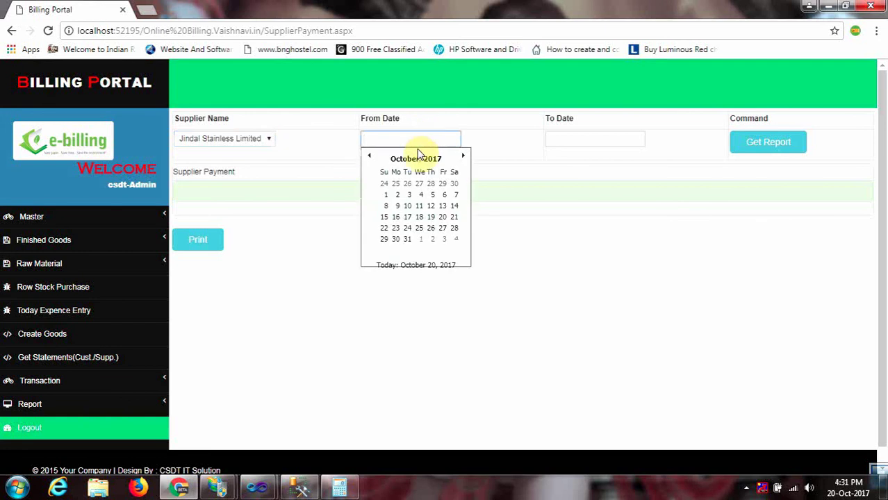
{"action": "left_click", "coordinate": [413, 161]}
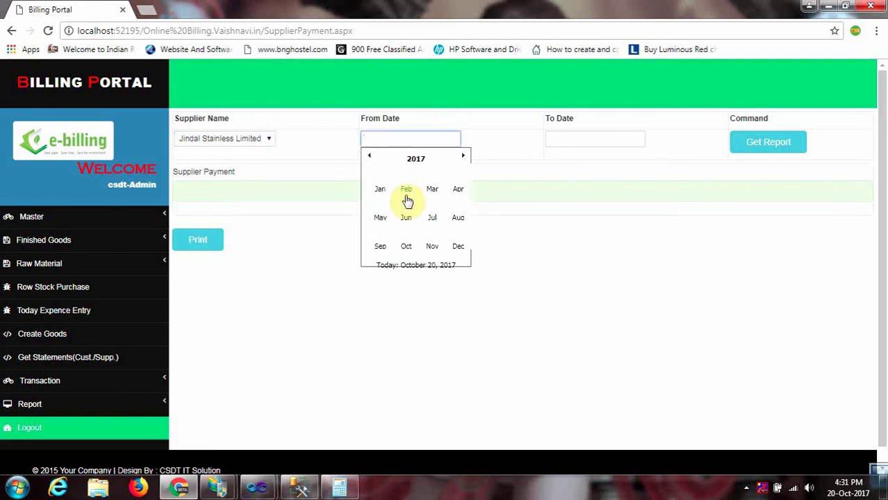
{"action": "left_click", "coordinate": [384, 247]}
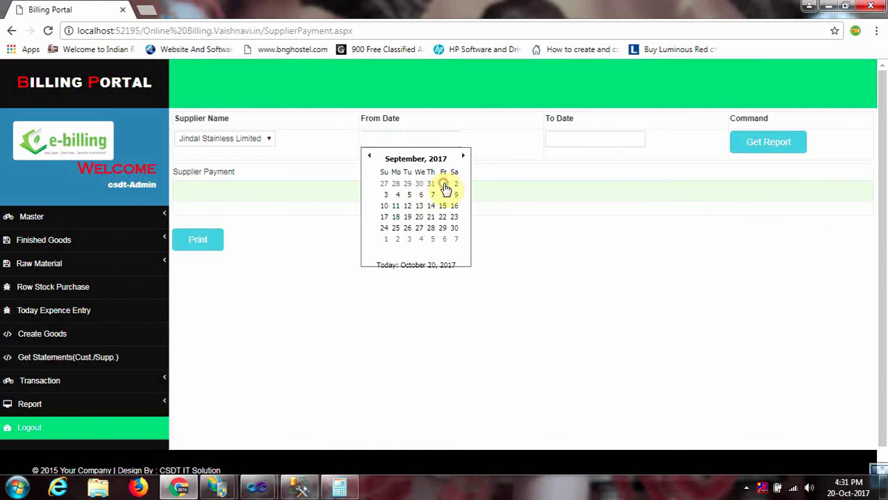
{"action": "left_click", "coordinate": [444, 185]}
{"action": "left_click", "coordinate": [574, 140]}
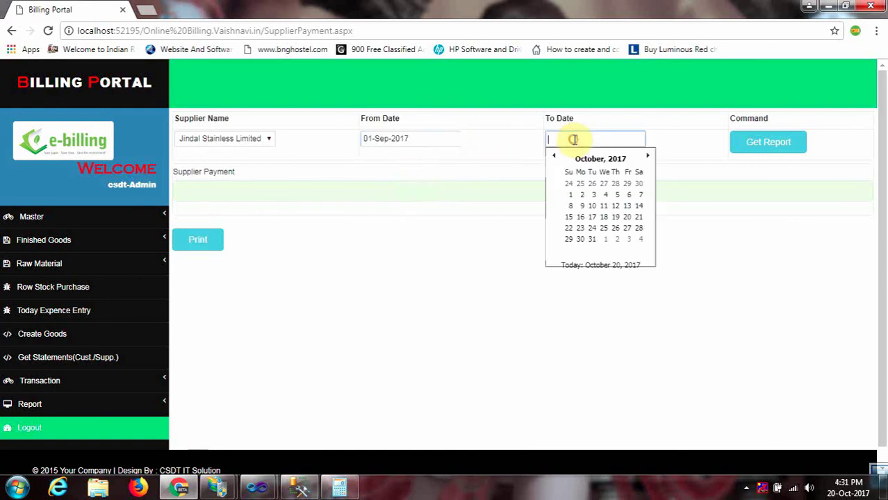
{"action": "left_click", "coordinate": [626, 218]}
{"action": "left_click", "coordinate": [750, 142]}
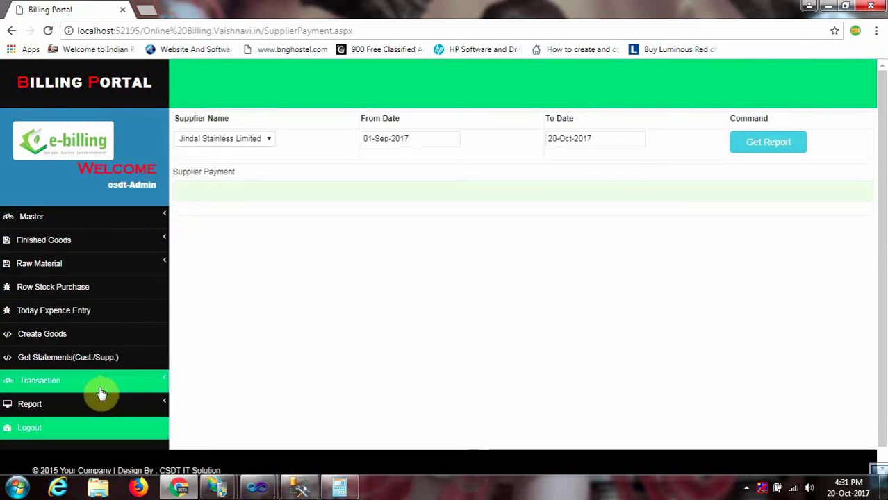
Open the customer payment page from the reports.
{"action": "left_click", "coordinate": [70, 387]}
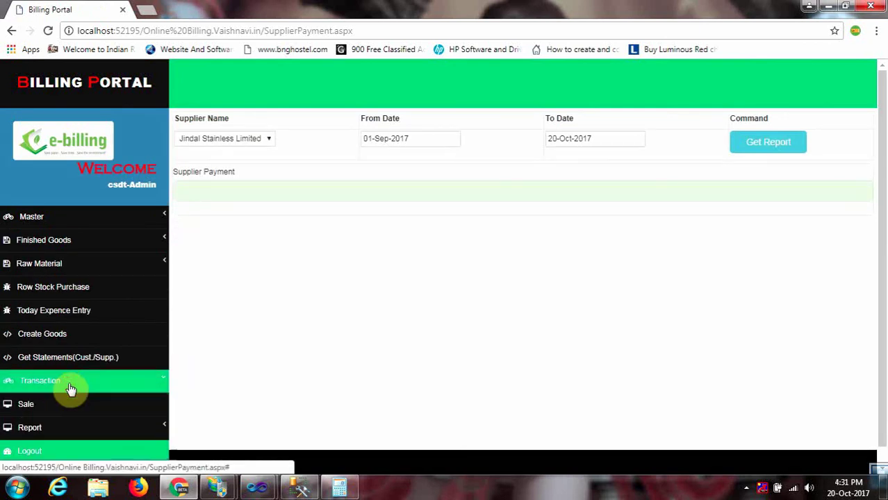
{"action": "left_click", "coordinate": [56, 421]}
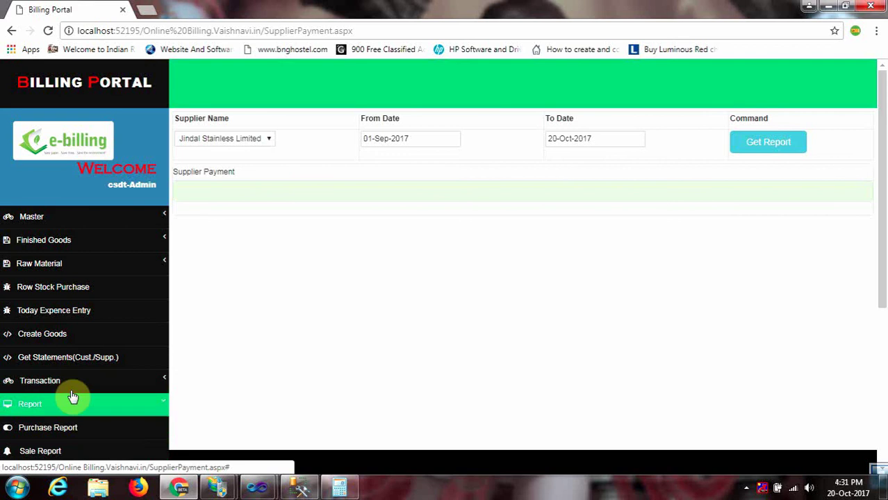
{"action": "left_click_drag", "start_coordinate": [882, 94], "coordinate": [883, 251]}
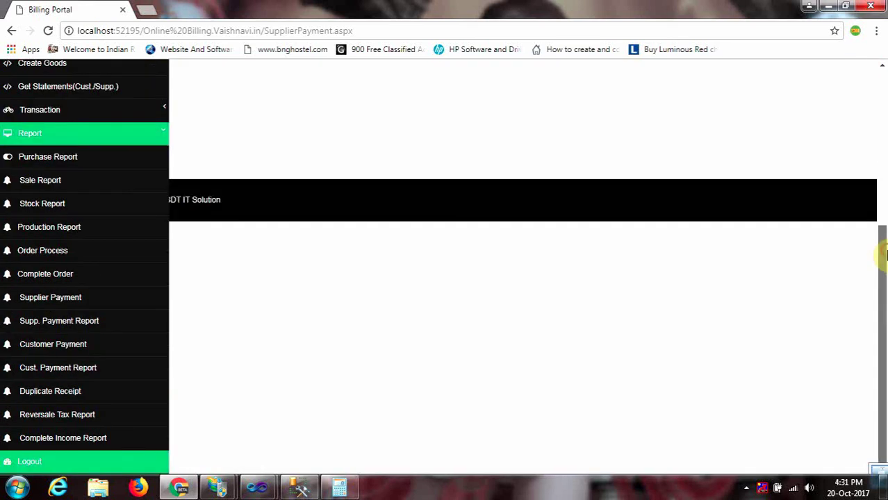
{"action": "left_click", "coordinate": [49, 342]}
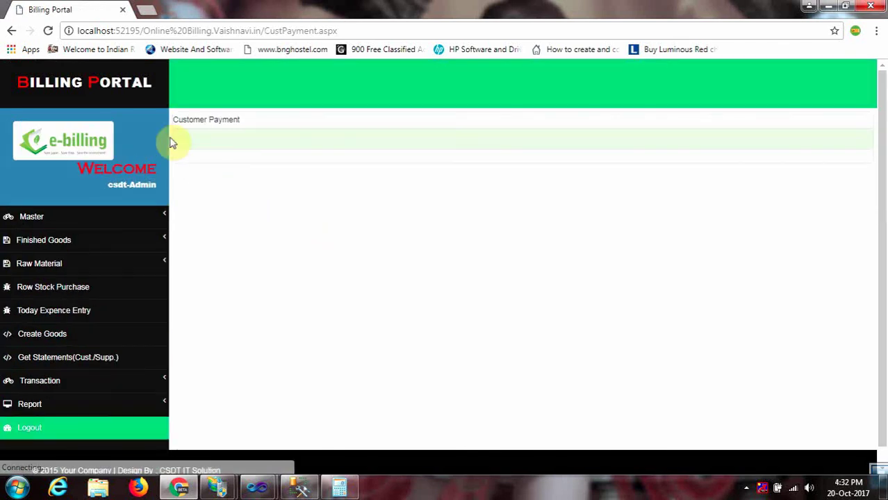
Open the duplicate receipt list and view the New Prem Hardware tax invoices of 20-Oct-2017 and 22-Sep-2017, returning to the list.
{"action": "left_click", "coordinate": [31, 403]}
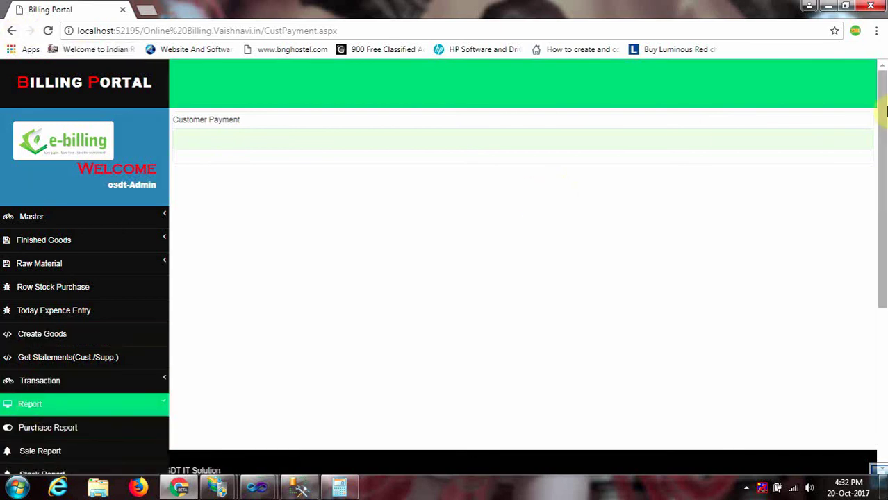
{"action": "left_click_drag", "start_coordinate": [886, 111], "coordinate": [887, 269]}
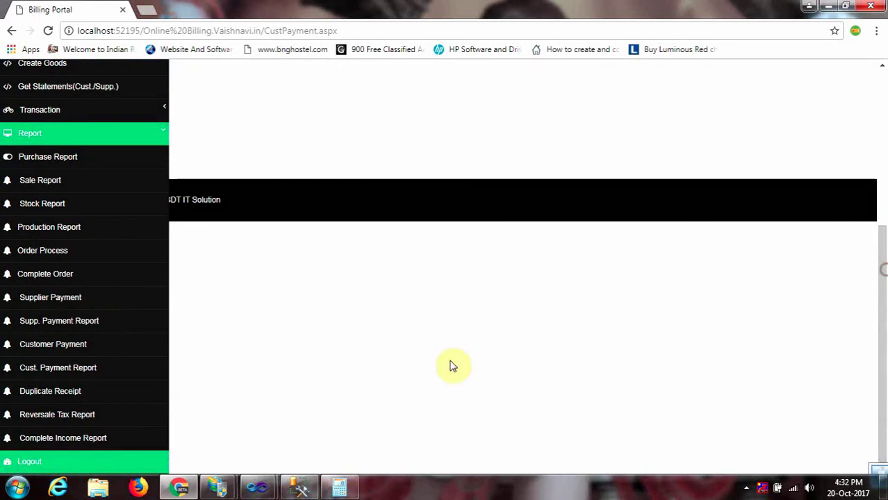
{"action": "left_click", "coordinate": [33, 392]}
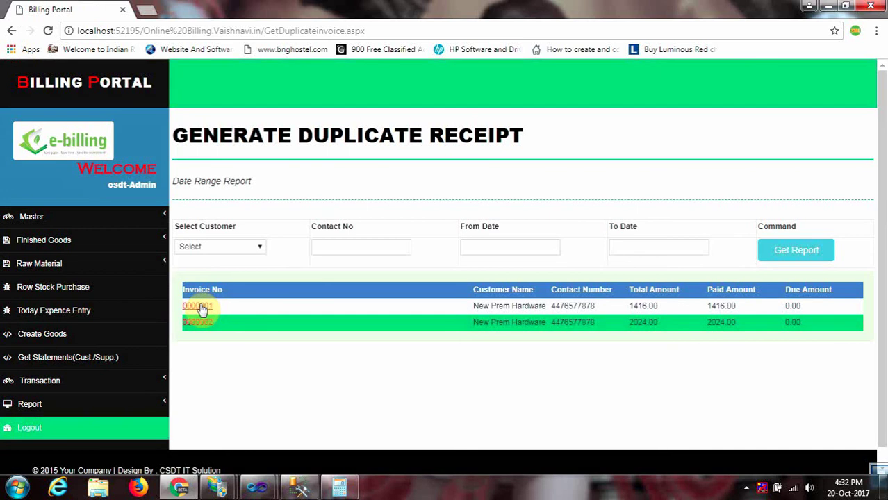
{"action": "left_click", "coordinate": [200, 324]}
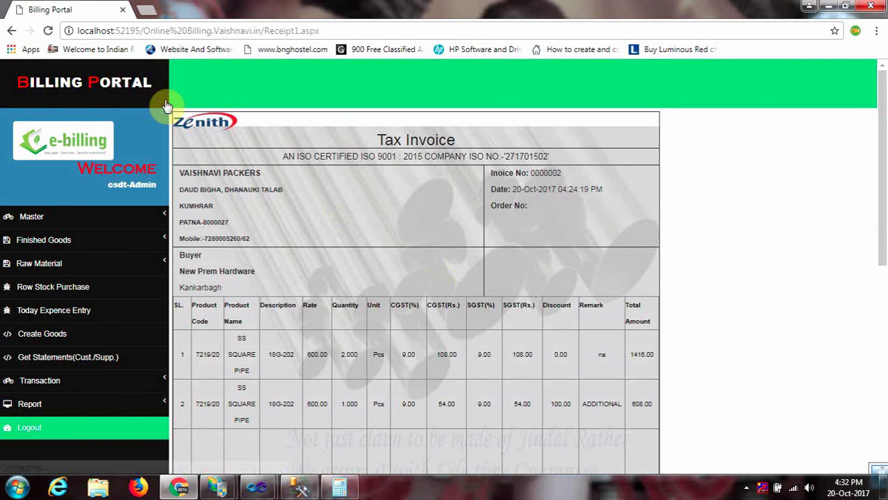
{"action": "left_click", "coordinate": [12, 31]}
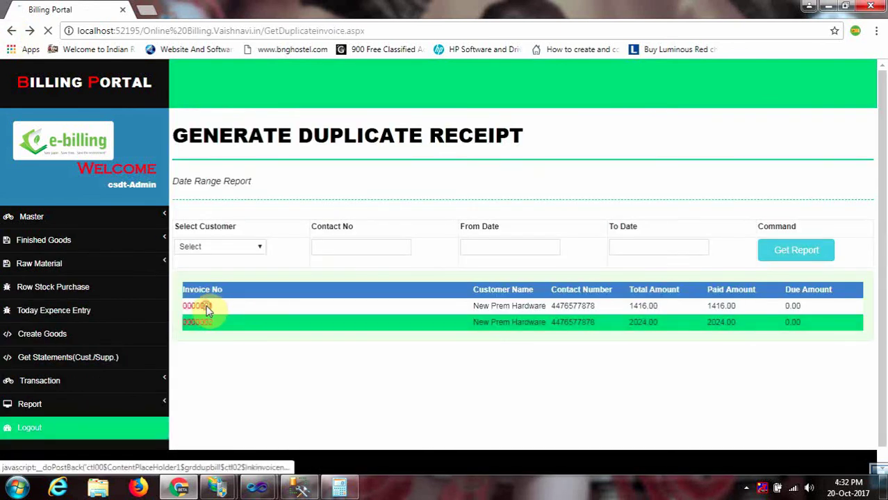
{"action": "left_click", "coordinate": [205, 309]}
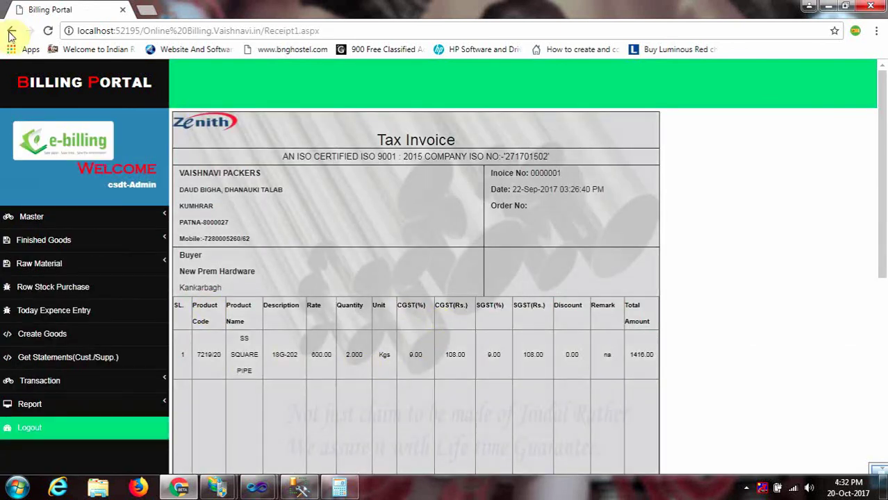
{"action": "left_click", "coordinate": [10, 35]}
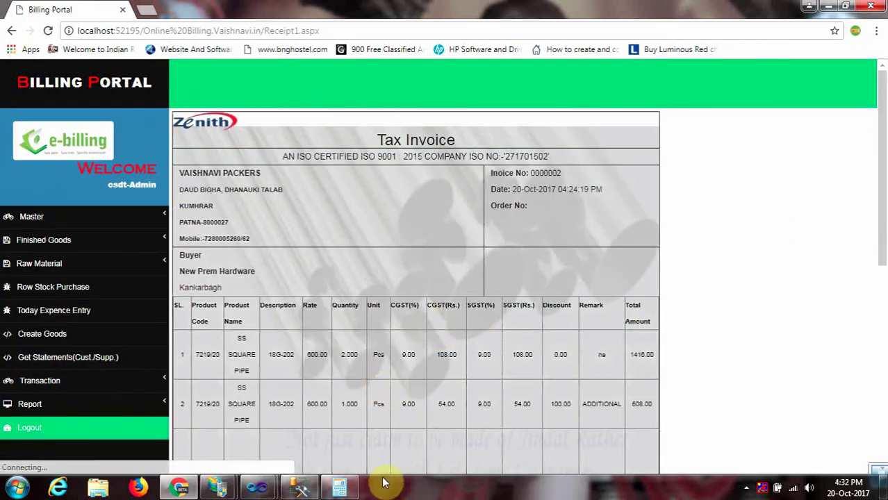
{"action": "mouse_move", "coordinate": [885, 87]}
{"action": "left_mouse_down"}
{"action": "mouse_move", "coordinate": [884, 357]}
{"action": "mouse_move", "coordinate": [885, 87]}
{"action": "left_mouse_up"}
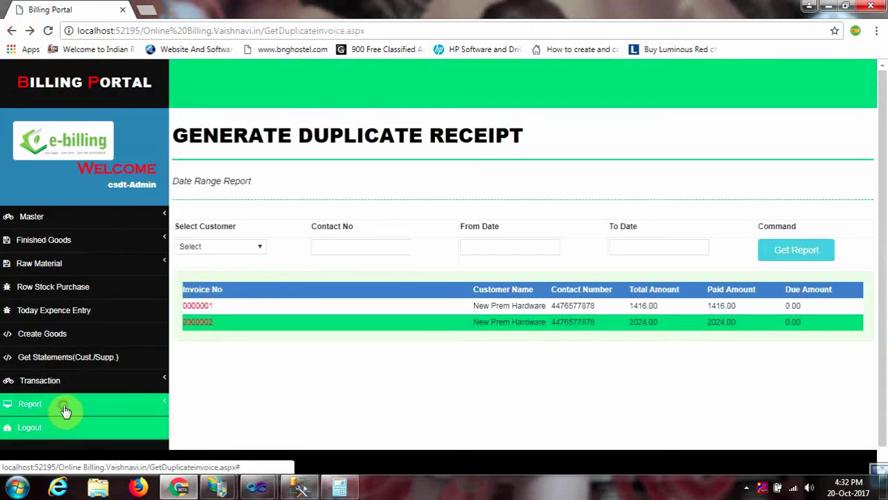
Open the reversal tax report and examine the reversible expense entries with their CGST and SGST.
{"action": "left_click", "coordinate": [65, 411]}
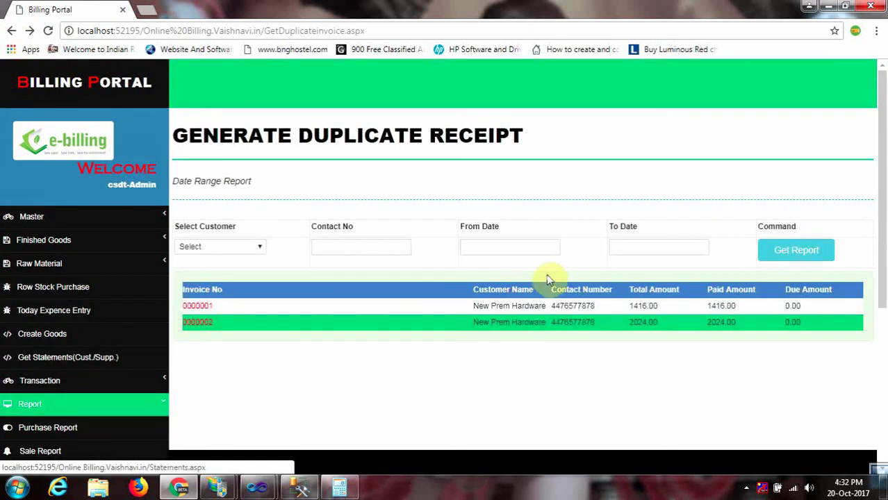
{"action": "left_click_drag", "start_coordinate": [884, 223], "coordinate": [884, 377]}
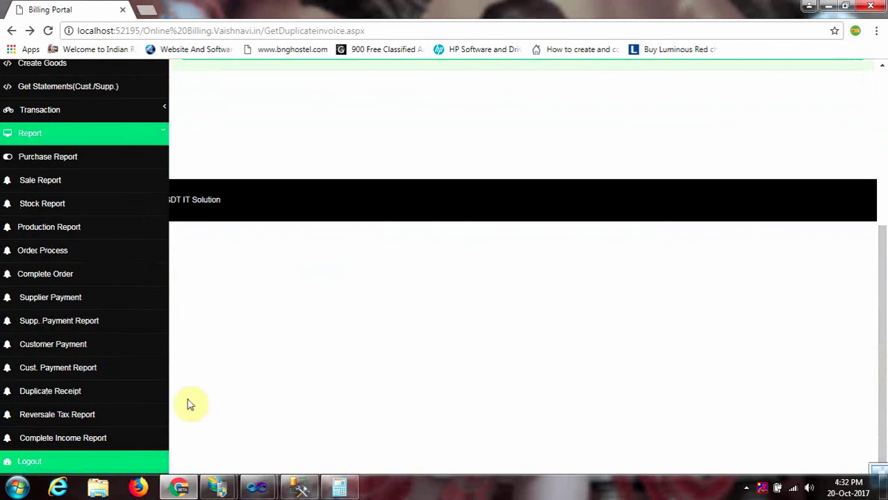
{"action": "left_click", "coordinate": [42, 417]}
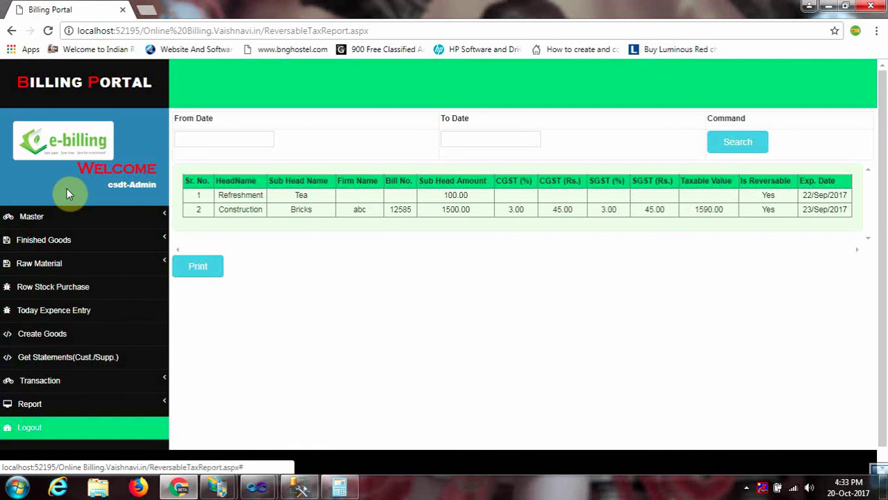
Open the expense head creation page and inspect its head name and sub head name fields and the existing Refreshment head.
{"action": "left_click", "coordinate": [60, 220]}
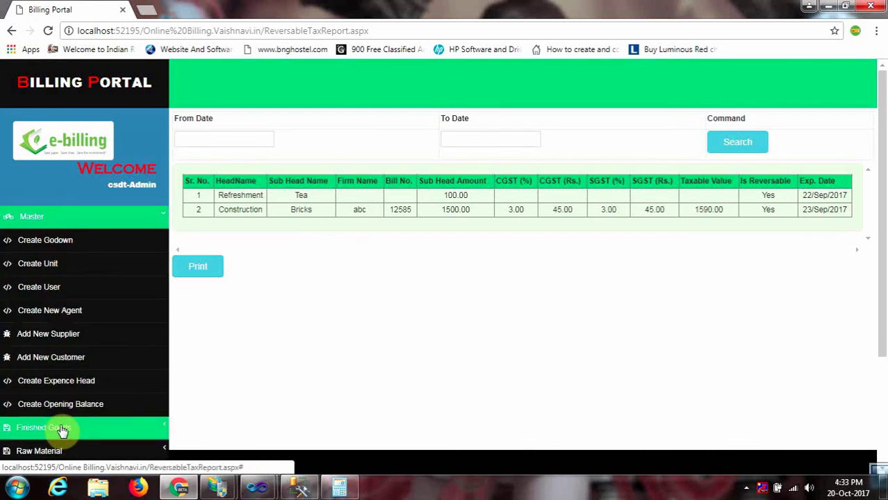
{"action": "left_click", "coordinate": [50, 382]}
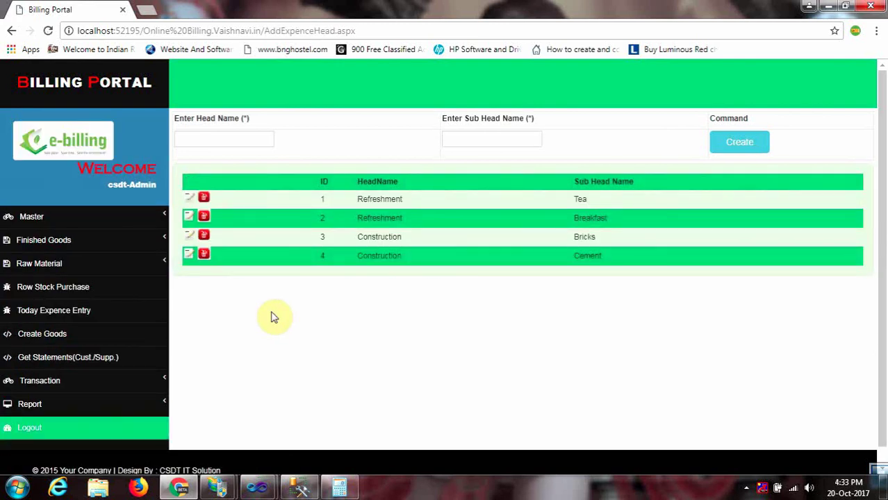
{"action": "left_click", "coordinate": [244, 138]}
{"action": "left_click", "coordinate": [468, 137]}
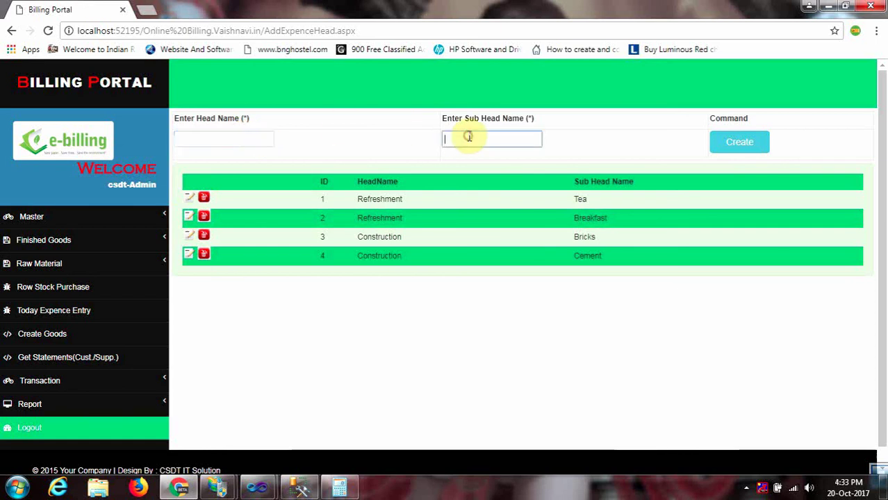
{"action": "double_click", "coordinate": [367, 199]}
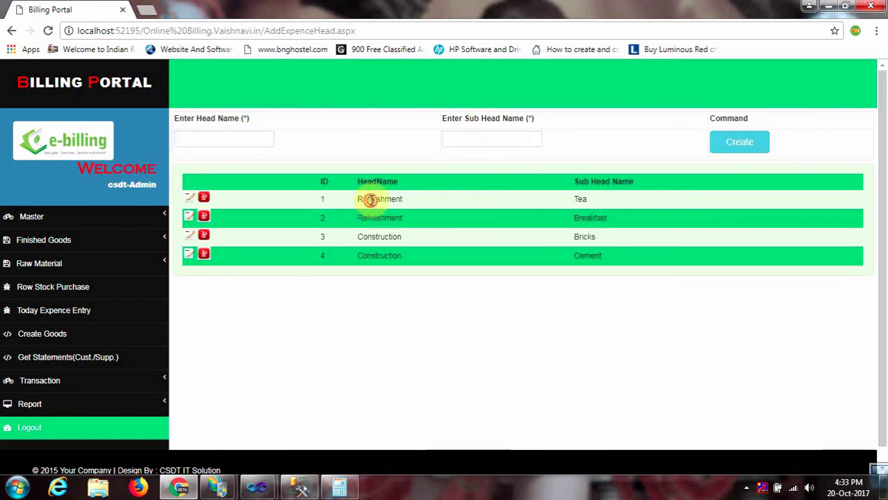
Examine the Tea and Breakfast sub heads listed under the Refreshment head.
{"action": "double_click", "coordinate": [581, 200]}
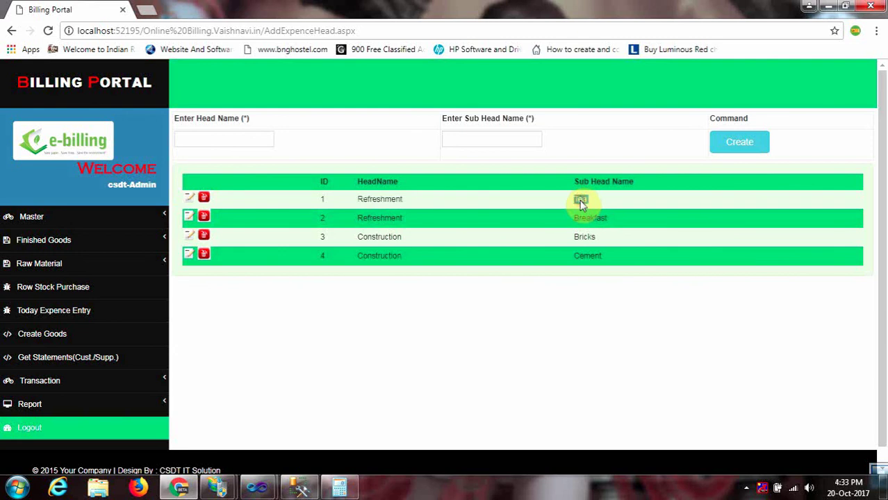
{"action": "double_click", "coordinate": [375, 218]}
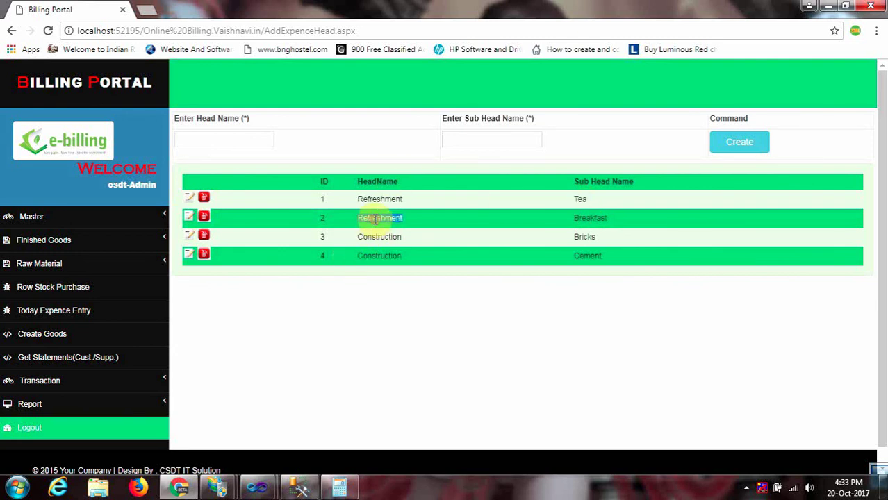
{"action": "double_click", "coordinate": [589, 217]}
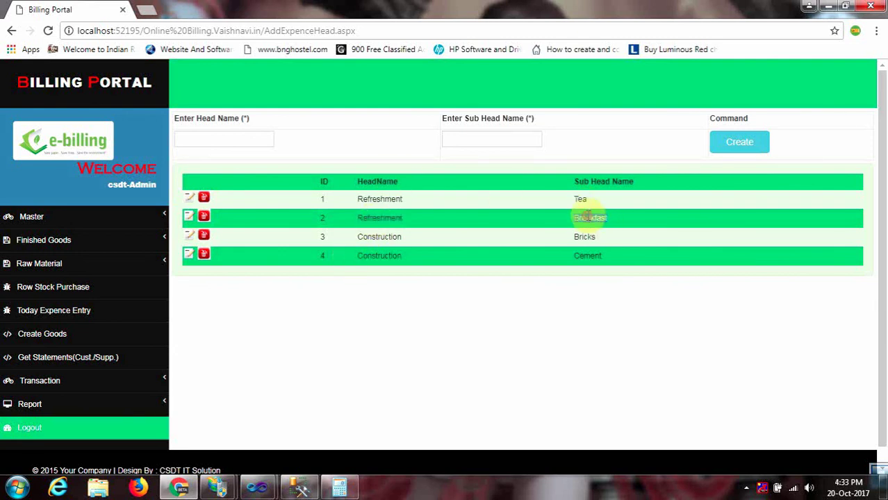
Open today's expense entry, dismiss the alert, and choose the Refreshment head with the Breakfast sub head.
{"action": "left_click", "coordinate": [68, 311]}
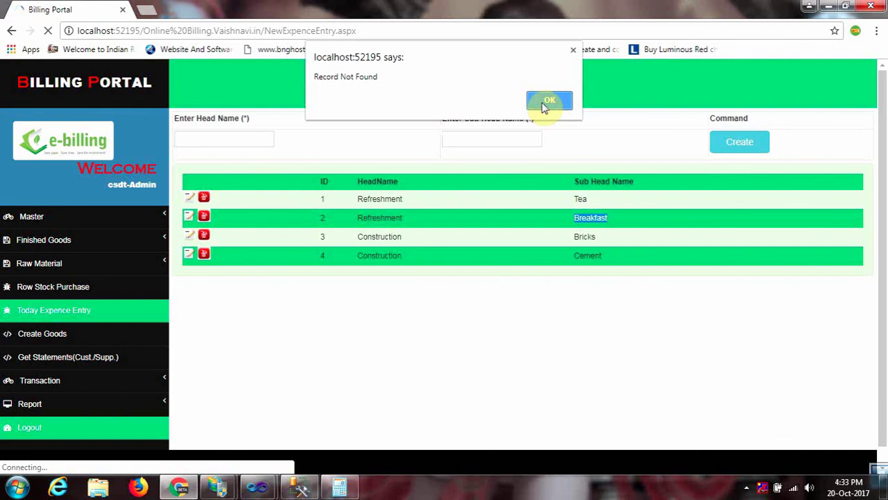
{"action": "left_click", "coordinate": [548, 102]}
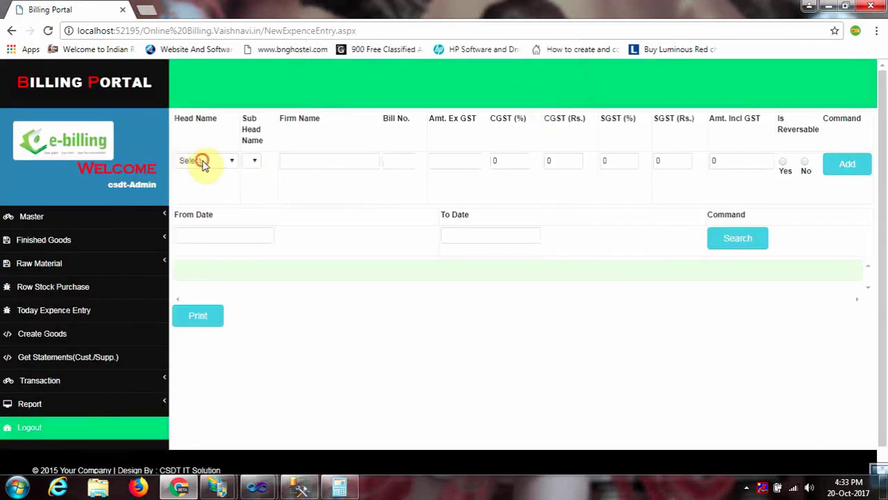
{"action": "left_click", "coordinate": [202, 161]}
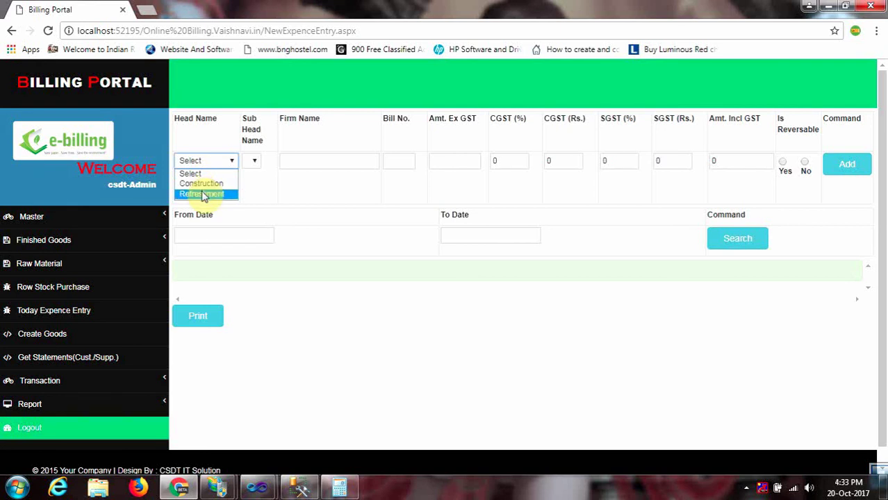
{"action": "left_click", "coordinate": [203, 195]}
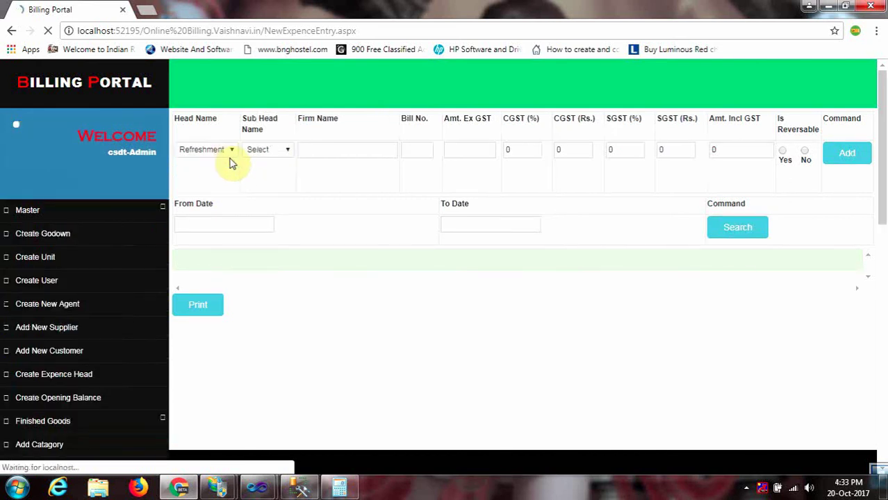
{"action": "left_click", "coordinate": [266, 152]}
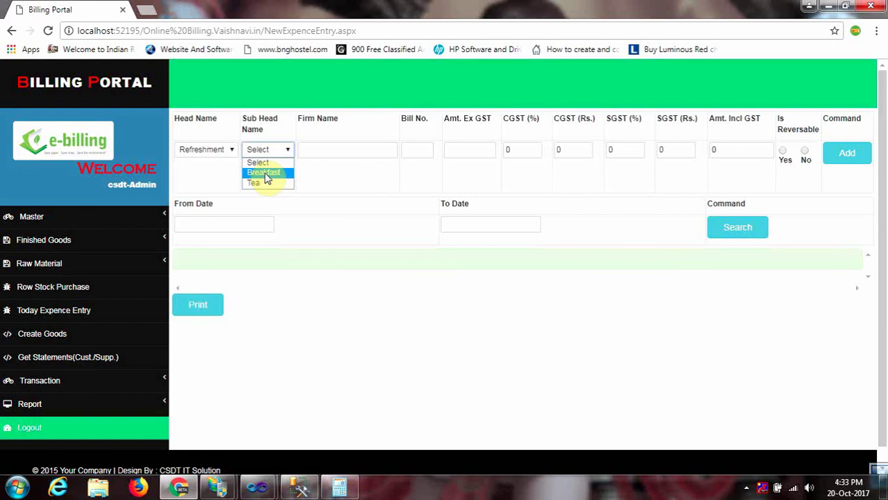
{"action": "left_click", "coordinate": [265, 174]}
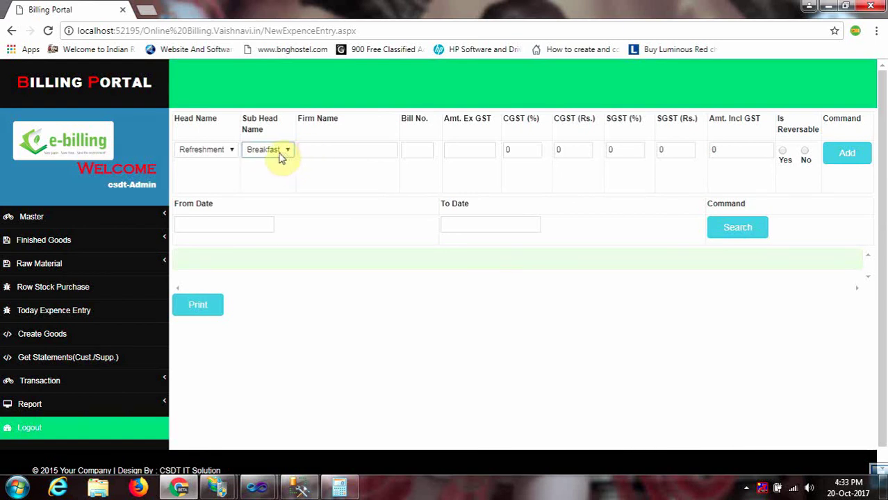
Enter the firm name santusty sweets, bill number 1001 and an amount excluding GST of 950.
{"action": "left_click", "coordinate": [326, 150]}
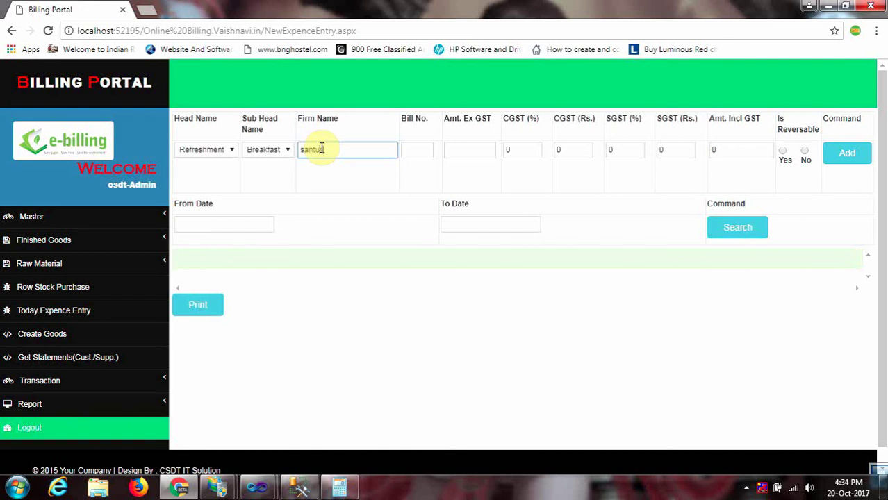
{"action": "type", "text": "sweet"}
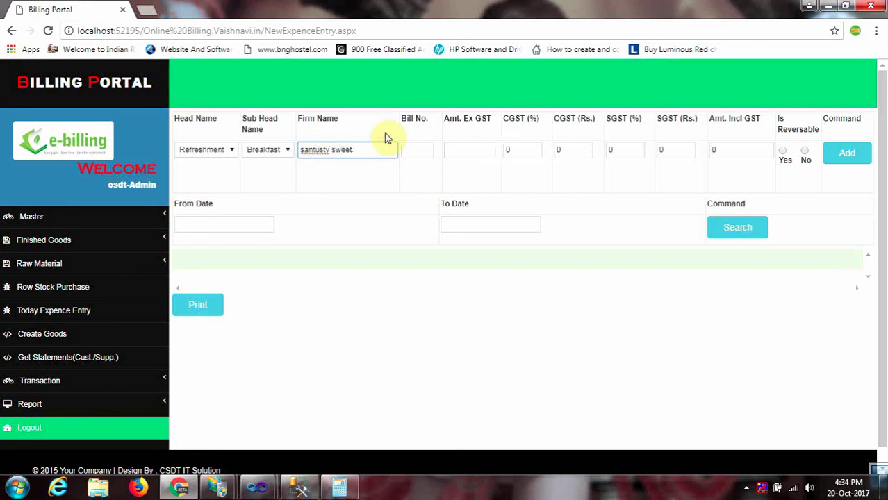
{"action": "type", "text": "s"}
{"action": "left_click", "coordinate": [427, 148]}
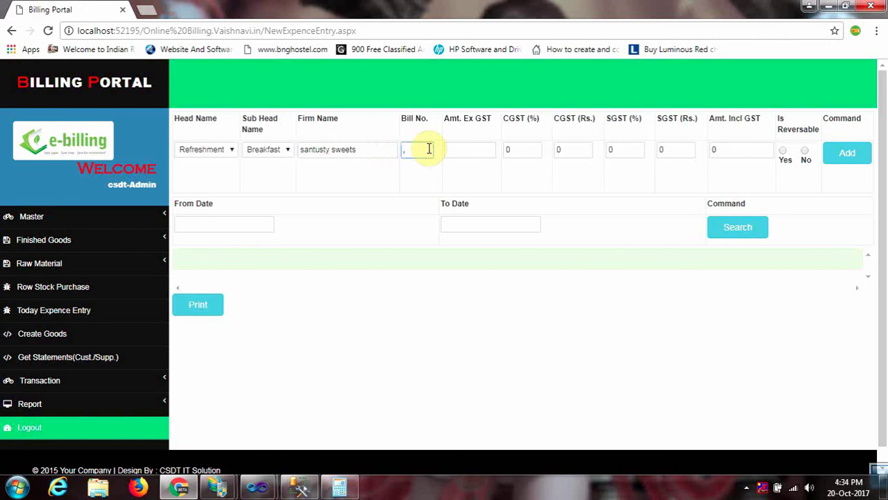
{"action": "left_click", "coordinate": [484, 153]}
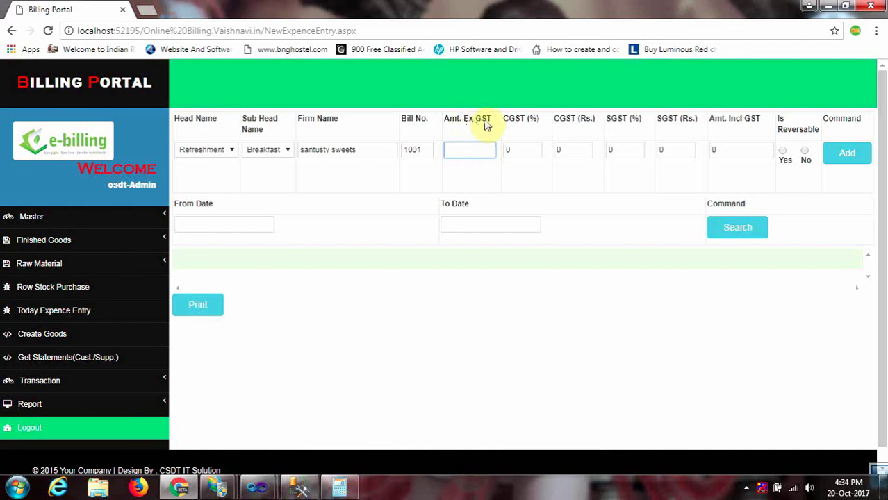
{"action": "left_click", "coordinate": [460, 151]}
{"action": "type", "text": "950"}
{"action": "left_click", "coordinate": [545, 188]}
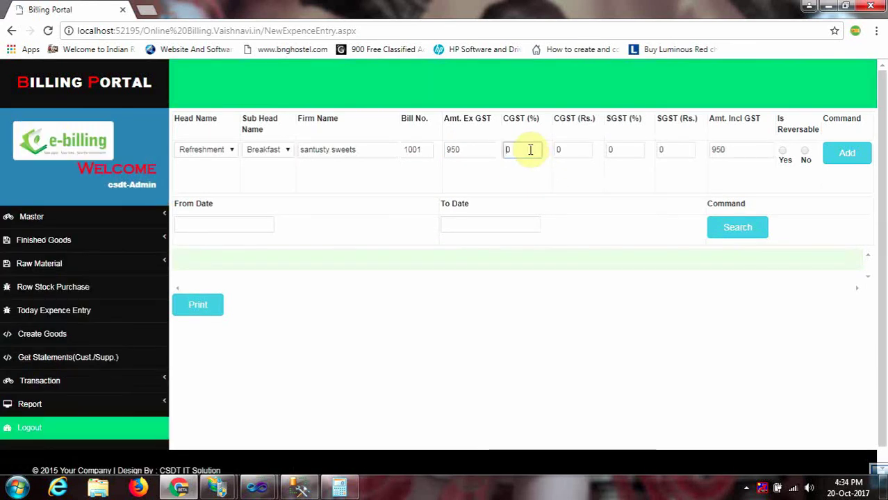
Set the expense's CGST rate to 6% and check the calculated CGST amount.
{"action": "double_click", "coordinate": [508, 149]}
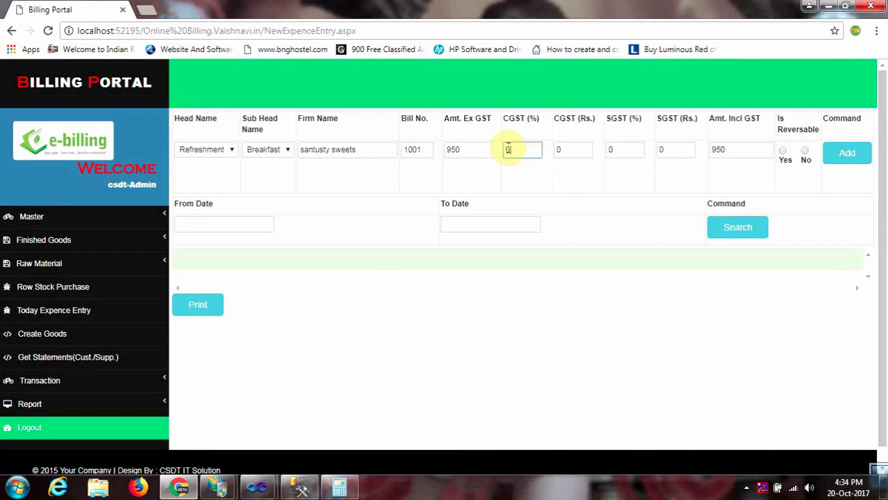
{"action": "key", "text": "BackSpace"}
{"action": "type", "text": "6"}
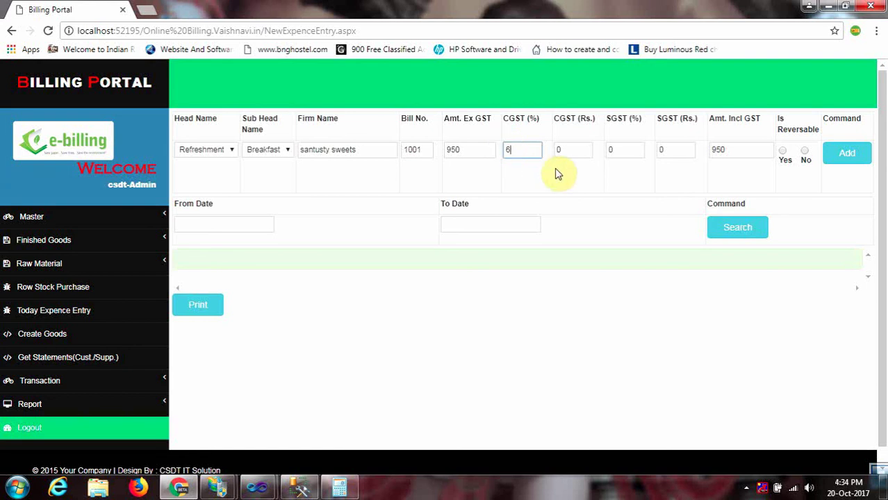
{"action": "left_click", "coordinate": [556, 172]}
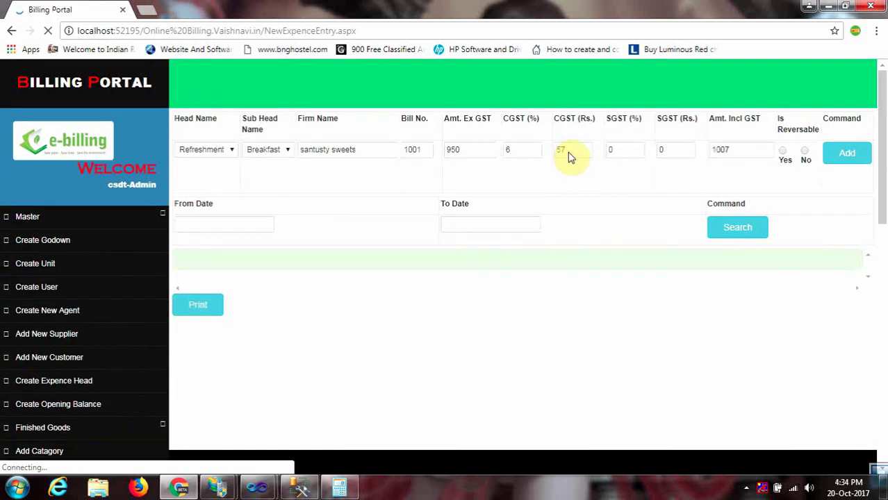
{"action": "left_click", "coordinate": [558, 149]}
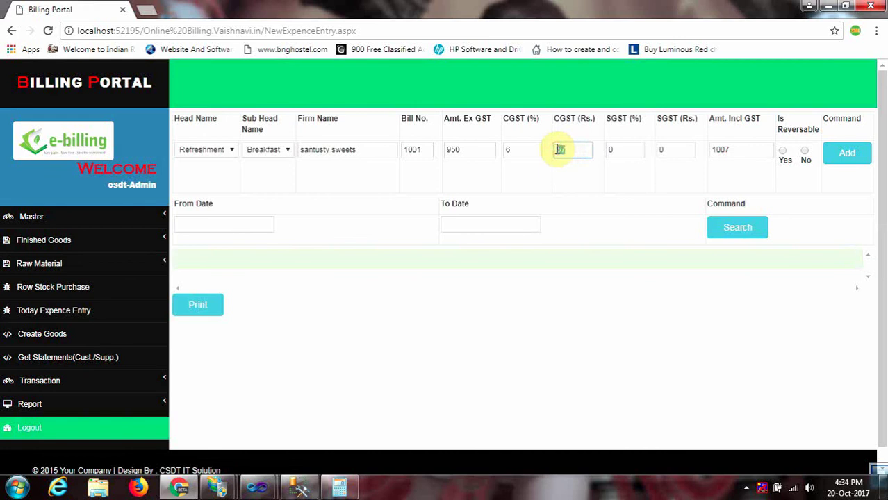
Set the expense's SGST rate to 6% and check the calculated SGST amount.
{"action": "left_click", "coordinate": [617, 148]}
{"action": "key", "text": "BackSpace"}
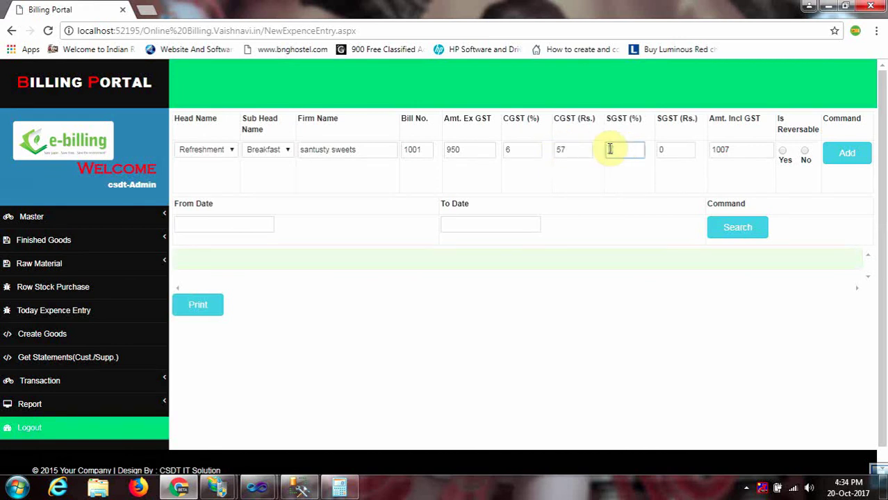
{"action": "left_click", "coordinate": [609, 148]}
{"action": "type", "text": "6"}
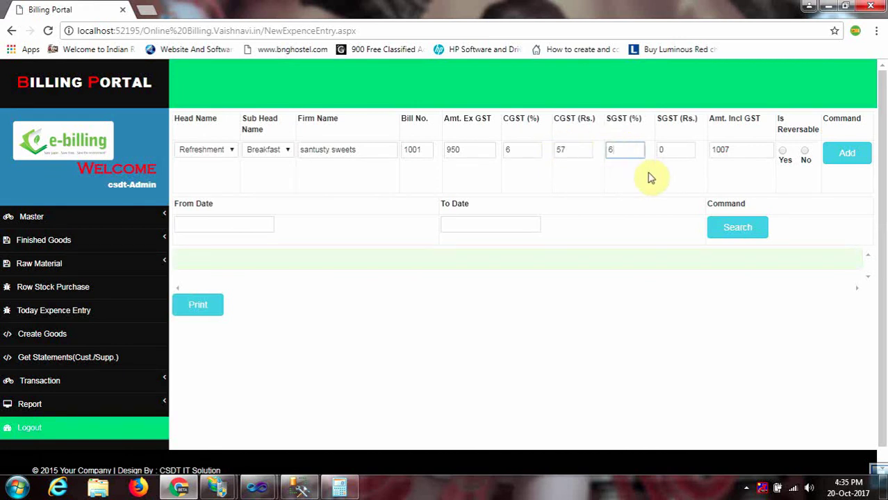
{"action": "left_click", "coordinate": [648, 175]}
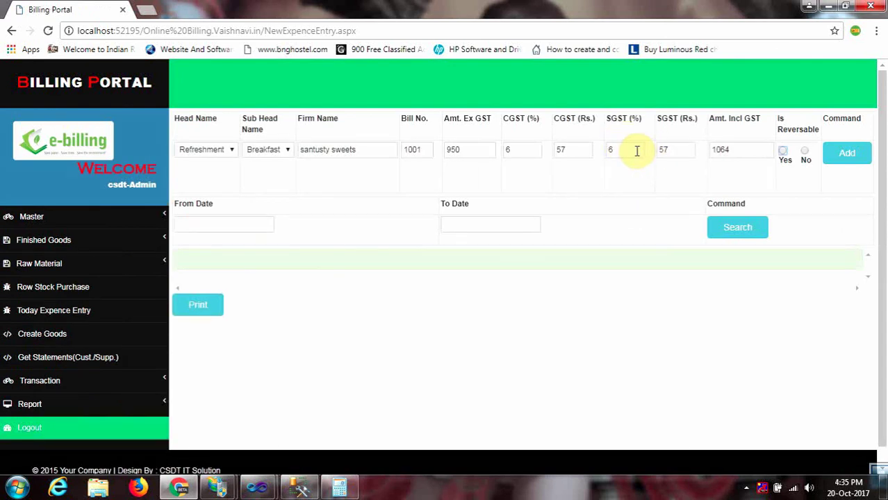
{"action": "left_click", "coordinate": [635, 149]}
{"action": "left_click", "coordinate": [669, 150]}
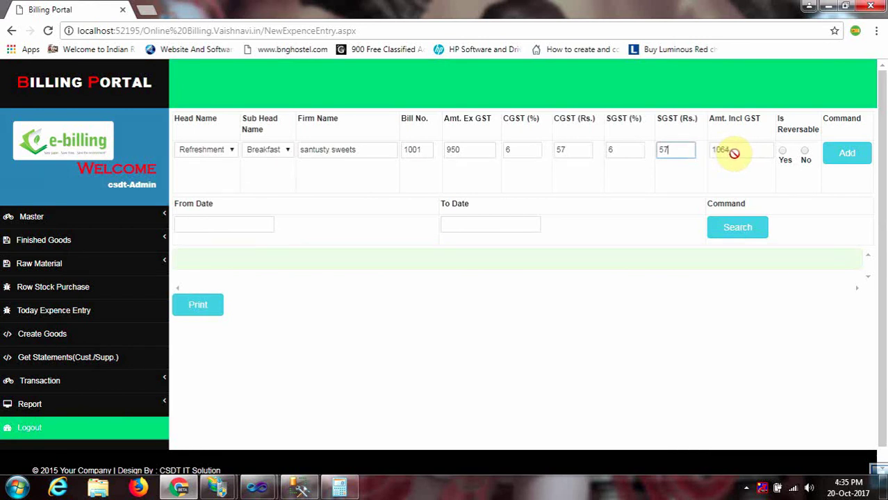
Mark the expense as reversible with Yes, add the entry and dismiss the confirmation.
{"action": "left_click", "coordinate": [806, 152]}
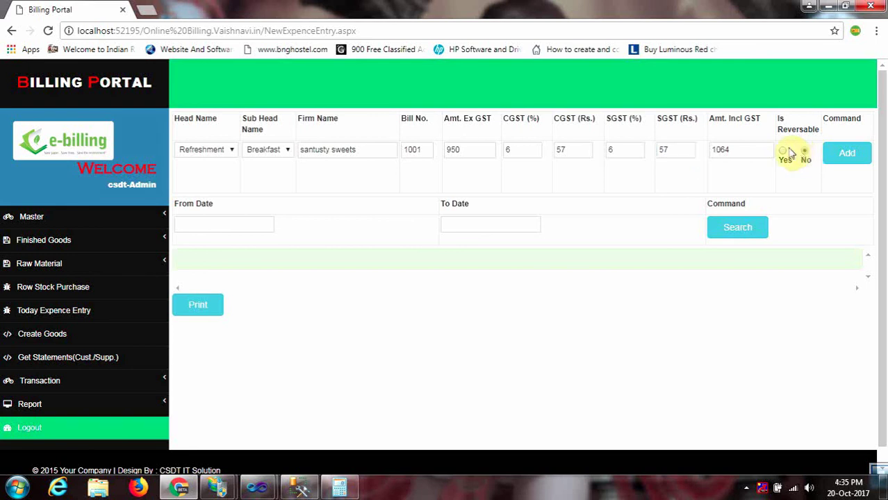
{"action": "left_click", "coordinate": [784, 152]}
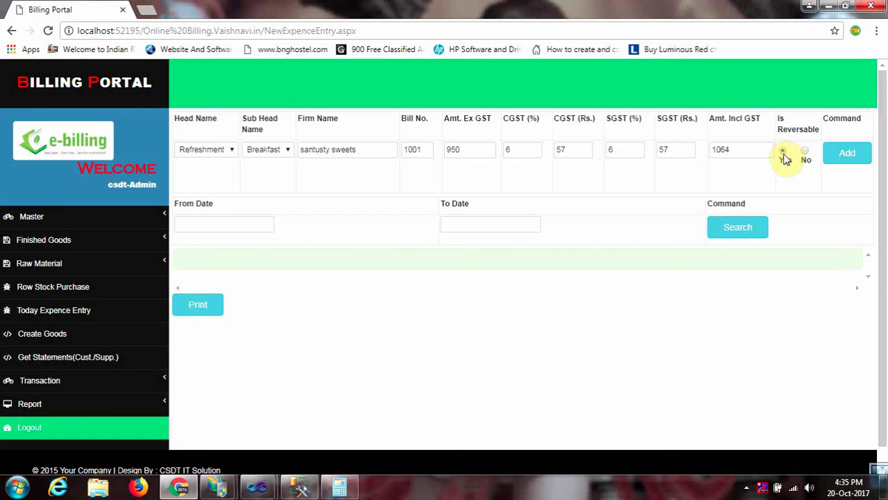
{"action": "left_click", "coordinate": [848, 154]}
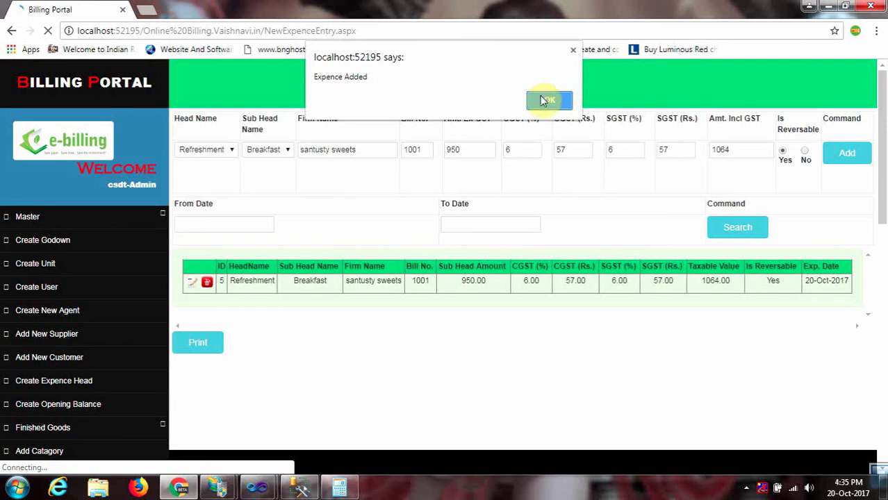
{"action": "left_click", "coordinate": [541, 102]}
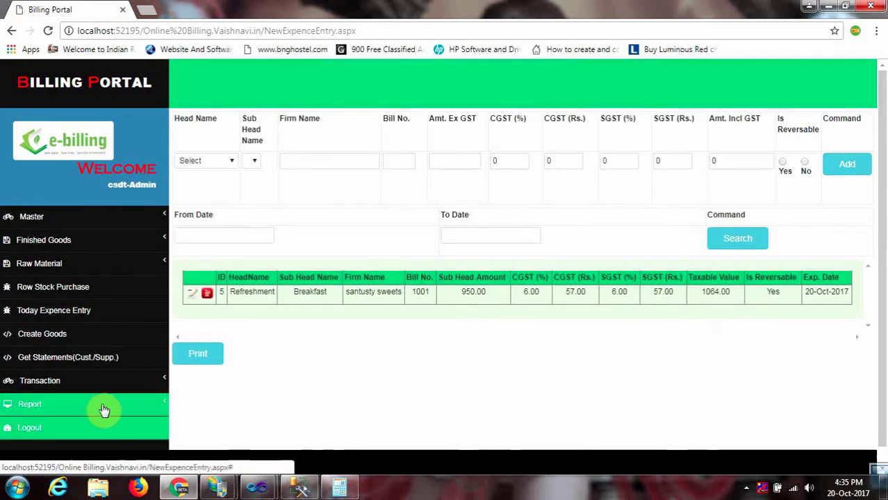
Open the reversal tax report and examine the santusty sweets entry's sub head, firm name, bill number and amount.
{"action": "left_click", "coordinate": [60, 410]}
{"action": "left_click_drag", "start_coordinate": [884, 173], "coordinate": [853, 362]}
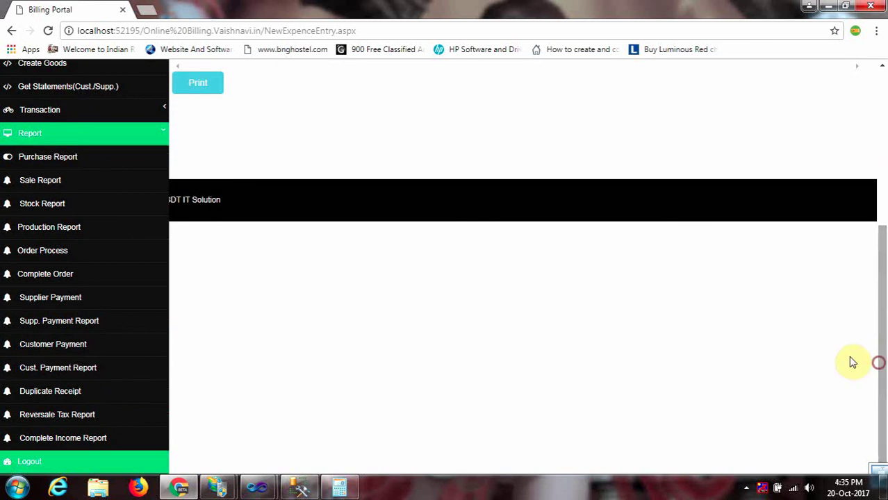
{"action": "left_click", "coordinate": [54, 415]}
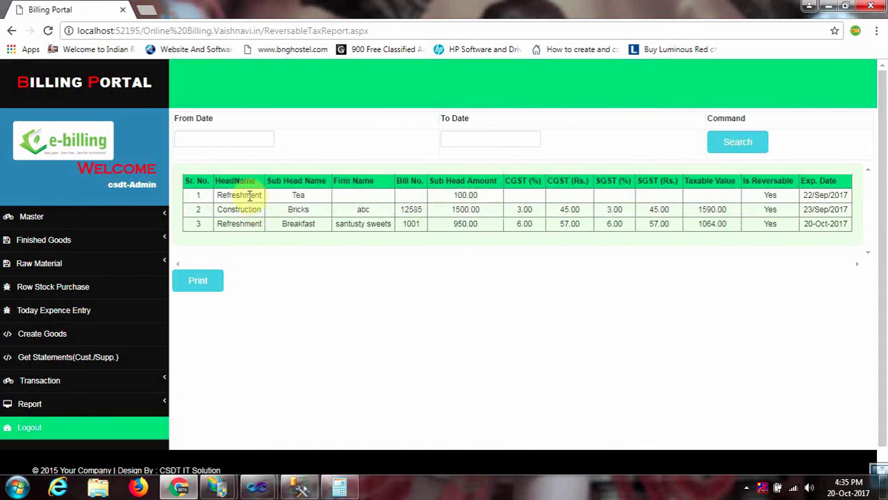
{"action": "double_click", "coordinate": [293, 224]}
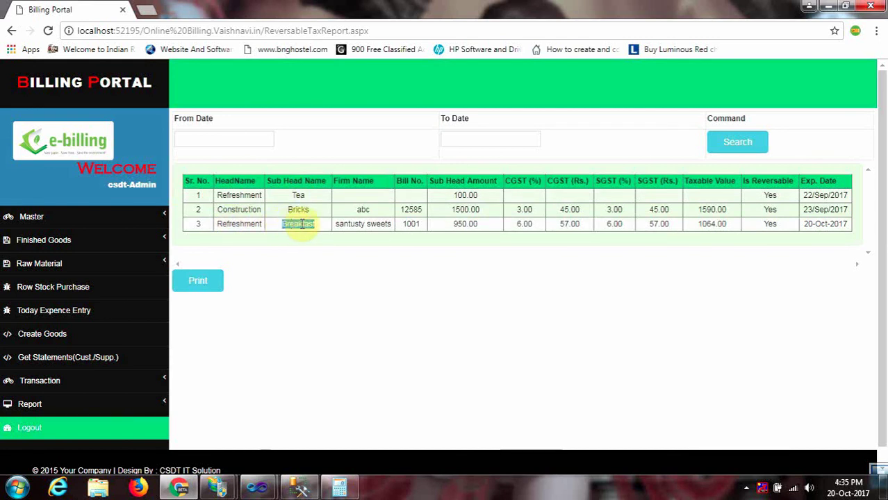
{"action": "double_click", "coordinate": [370, 221]}
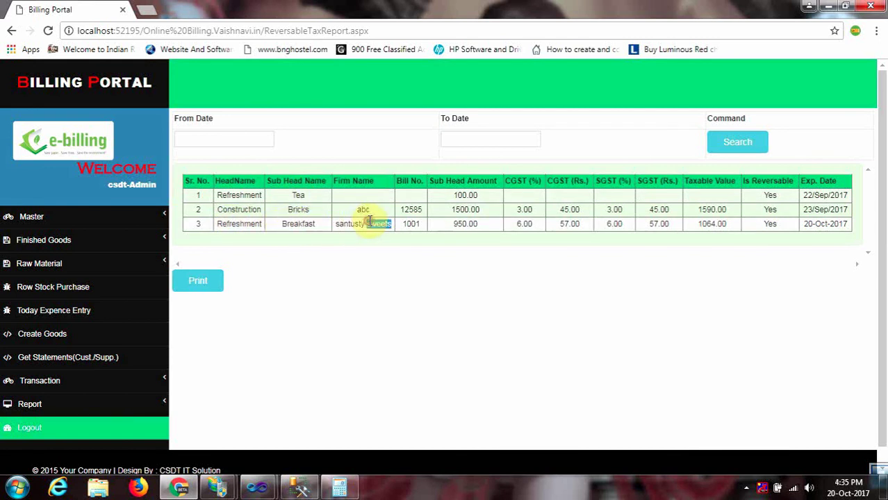
{"action": "double_click", "coordinate": [348, 224]}
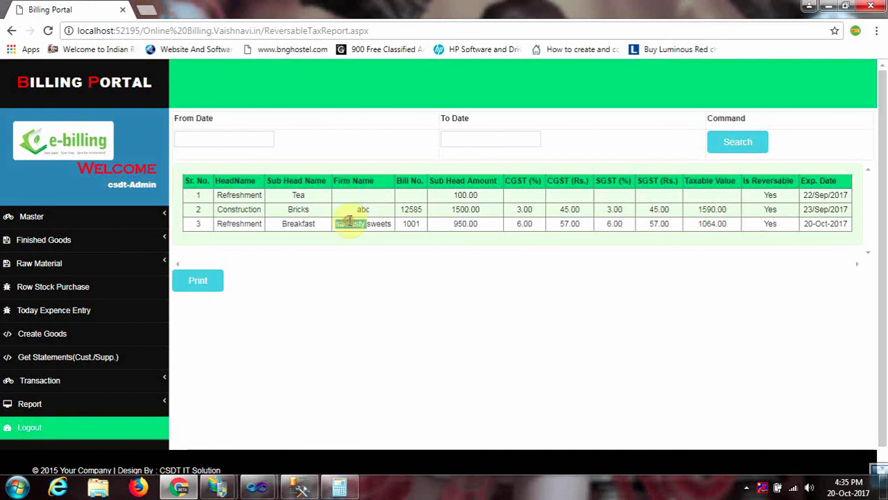
{"action": "double_click", "coordinate": [410, 224]}
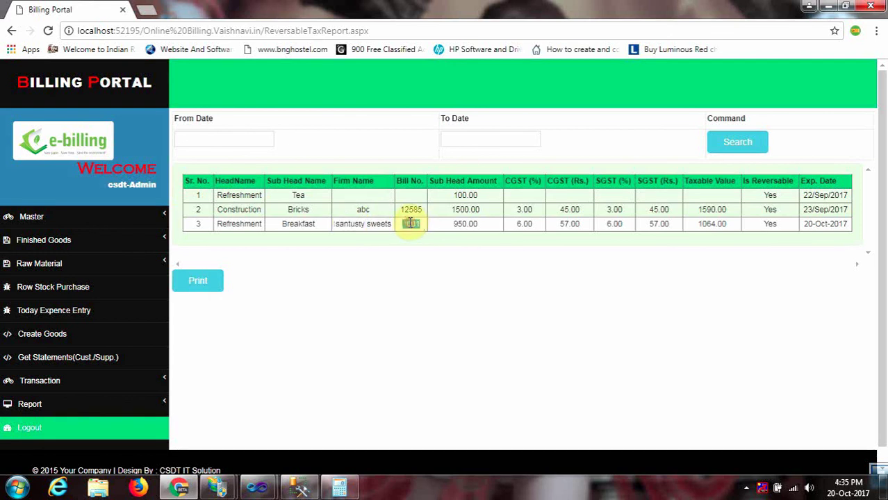
{"action": "double_click", "coordinate": [461, 224]}
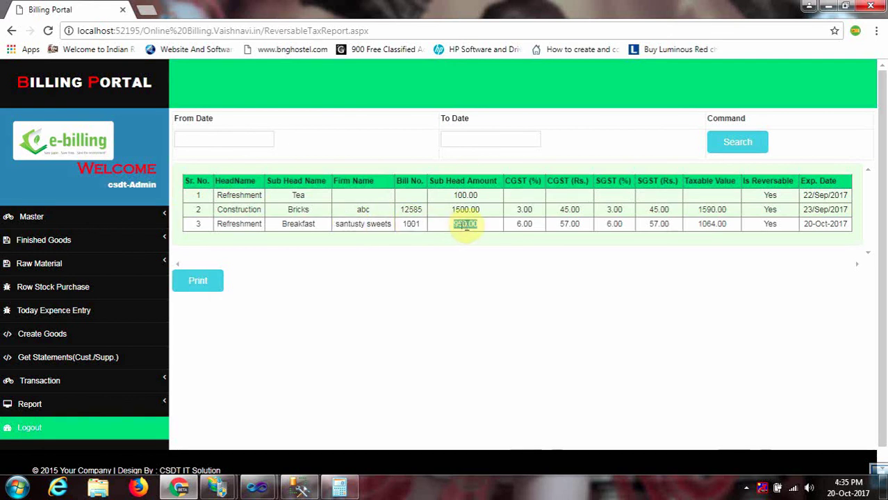
{"action": "left_click", "coordinate": [478, 224]}
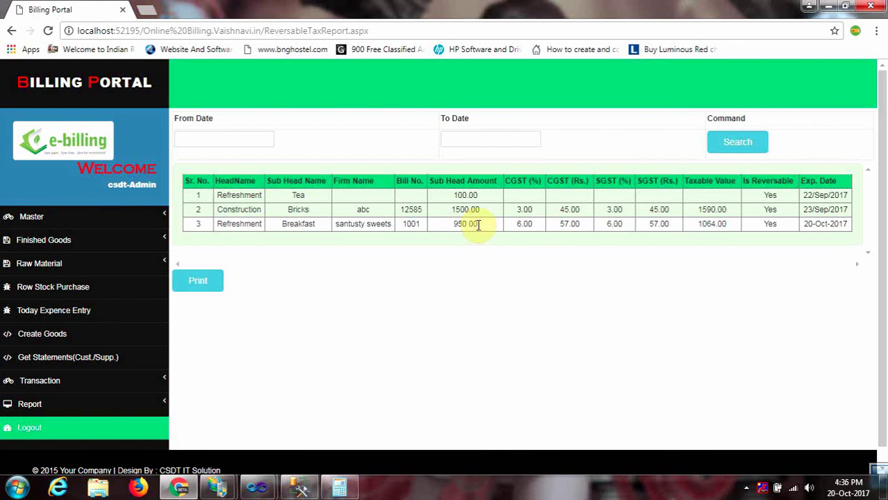
{"action": "left_click_drag", "start_coordinate": [478, 224], "coordinate": [455, 224]}
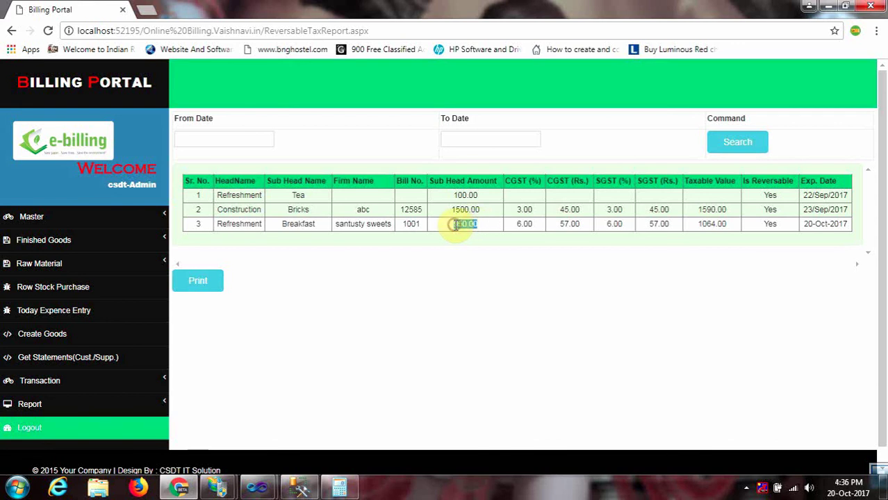
Examine the santusty sweets entry's CGST and SGST rates and amounts, taxable value and reversible status in the reversal tax report.
{"action": "left_click", "coordinate": [534, 228]}
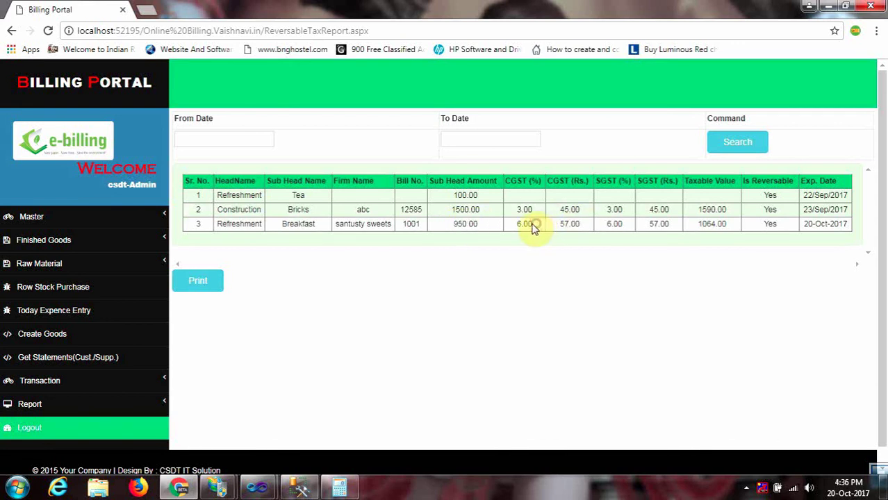
{"action": "left_click_drag", "start_coordinate": [534, 228], "coordinate": [513, 224]}
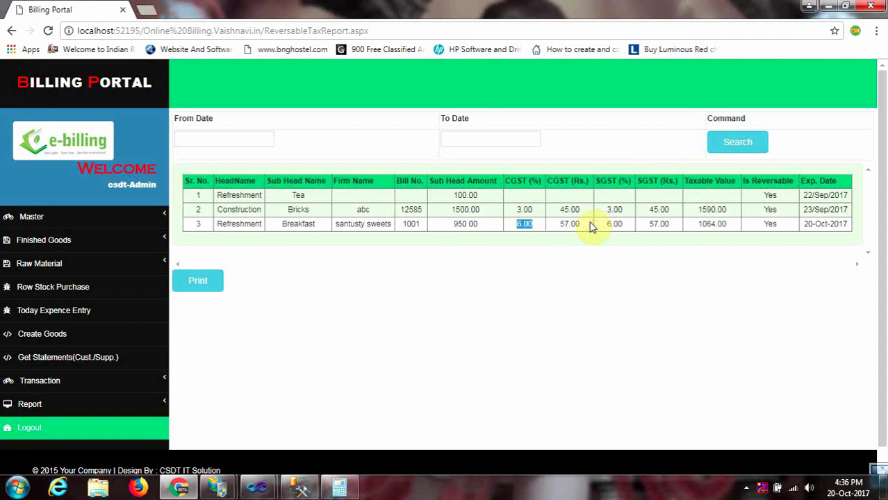
{"action": "left_click_drag", "start_coordinate": [586, 224], "coordinate": [571, 224]}
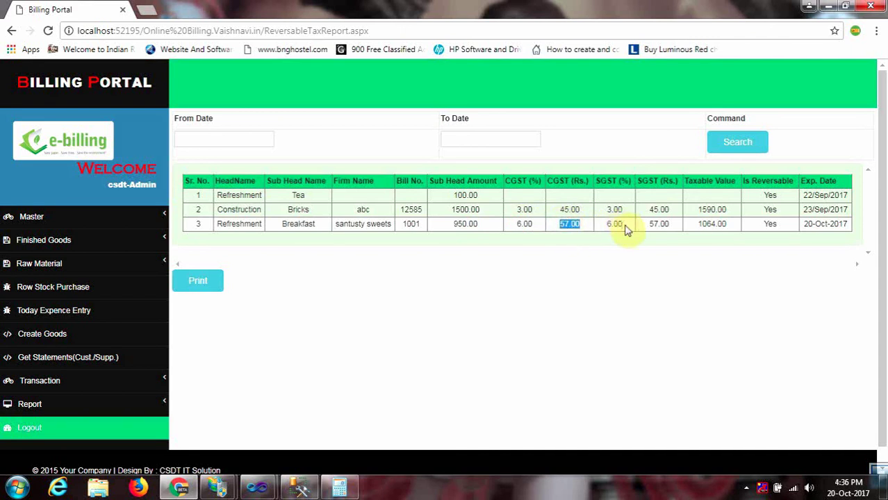
{"action": "left_click_drag", "start_coordinate": [625, 224], "coordinate": [608, 228]}
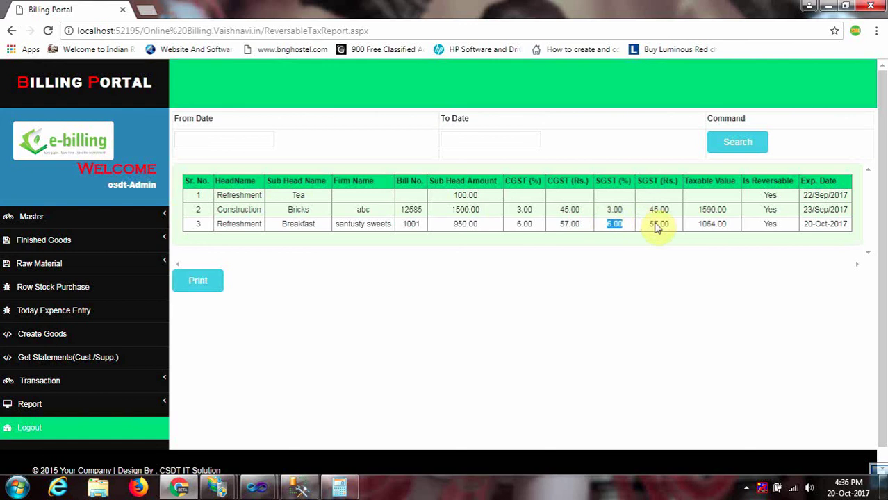
{"action": "left_click_drag", "start_coordinate": [672, 224], "coordinate": [650, 230]}
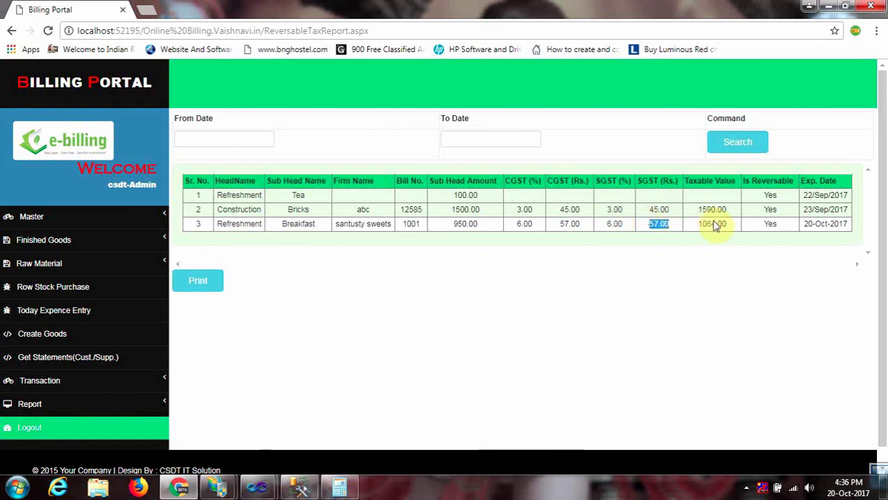
{"action": "left_click_drag", "start_coordinate": [728, 224], "coordinate": [695, 223]}
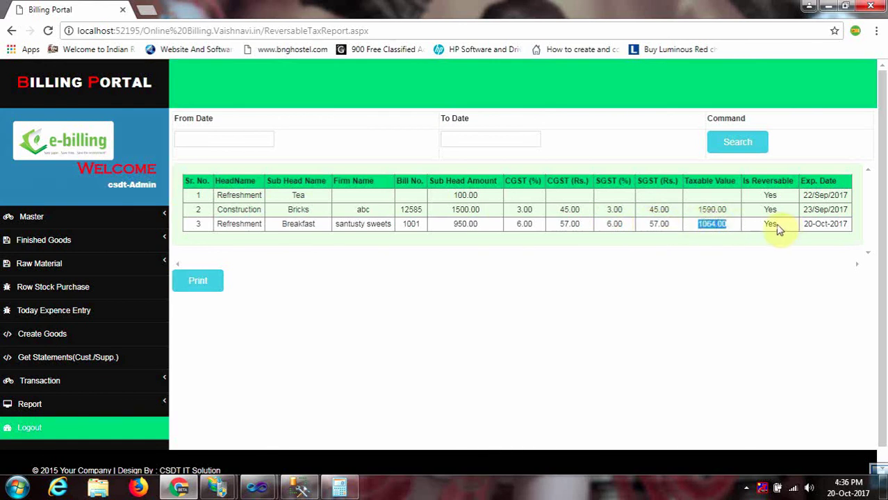
{"action": "left_click", "coordinate": [775, 228]}
{"action": "double_click", "coordinate": [772, 225]}
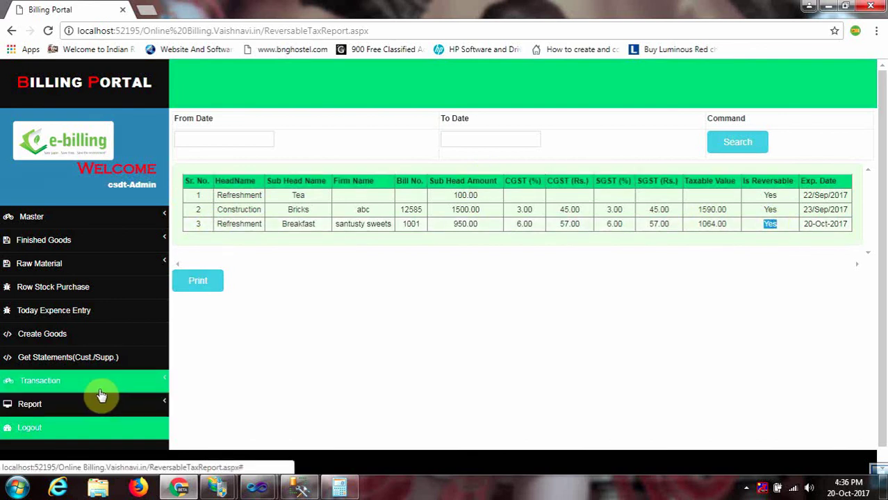
Open the Complete Income Report and generate it for the period from 20-Oct-2017 to 20-Oct-2017.
{"action": "left_click", "coordinate": [78, 404]}
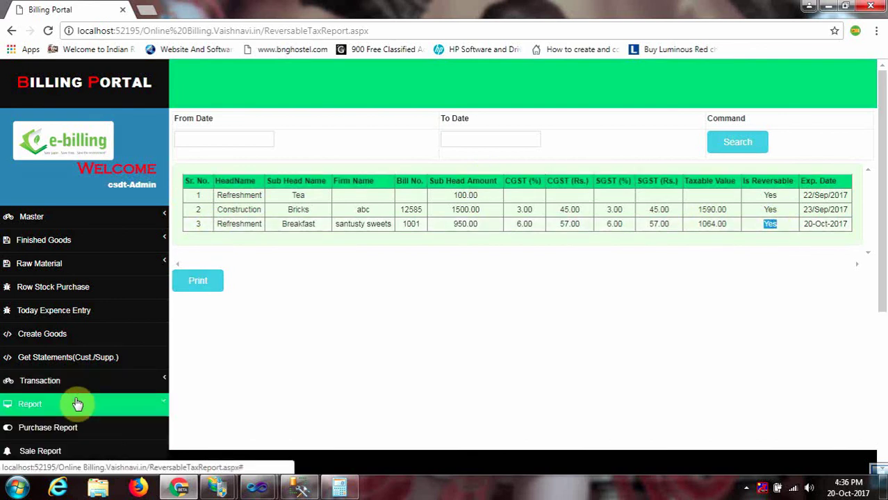
{"action": "scroll", "coordinate": [883, 288], "scroll_direction": "down", "scroll_amount": 3}
{"action": "scroll", "coordinate": [883, 288], "scroll_direction": "down", "scroll_amount": 1}
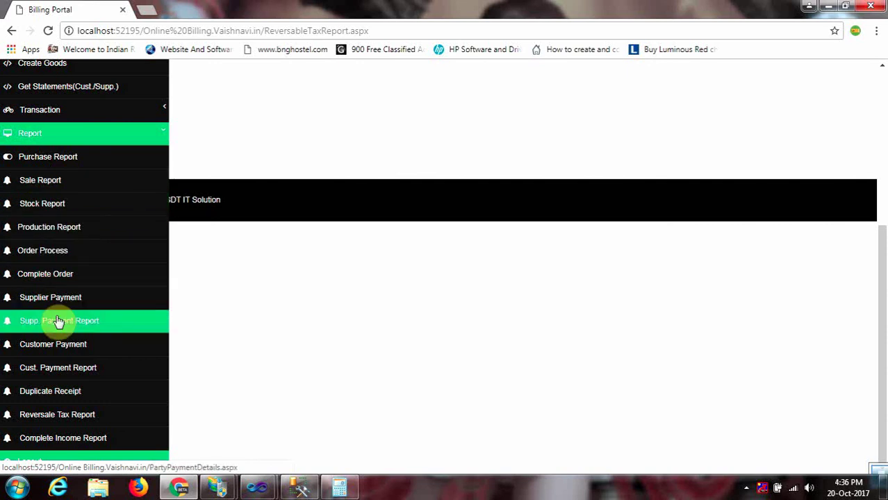
{"action": "left_click", "coordinate": [55, 435]}
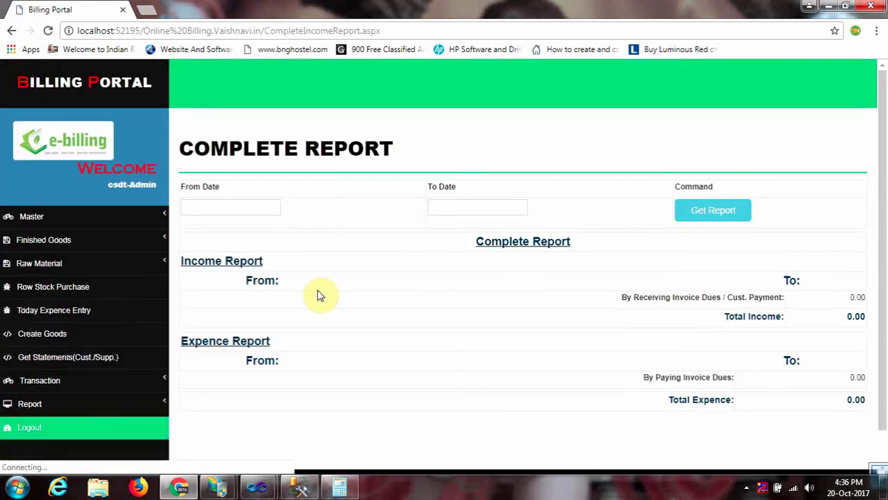
{"action": "left_click", "coordinate": [257, 209]}
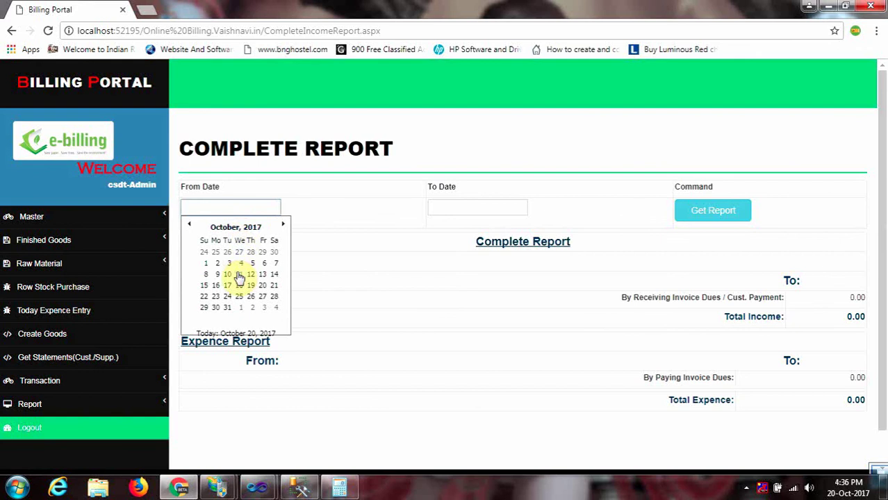
{"action": "left_click", "coordinate": [262, 285]}
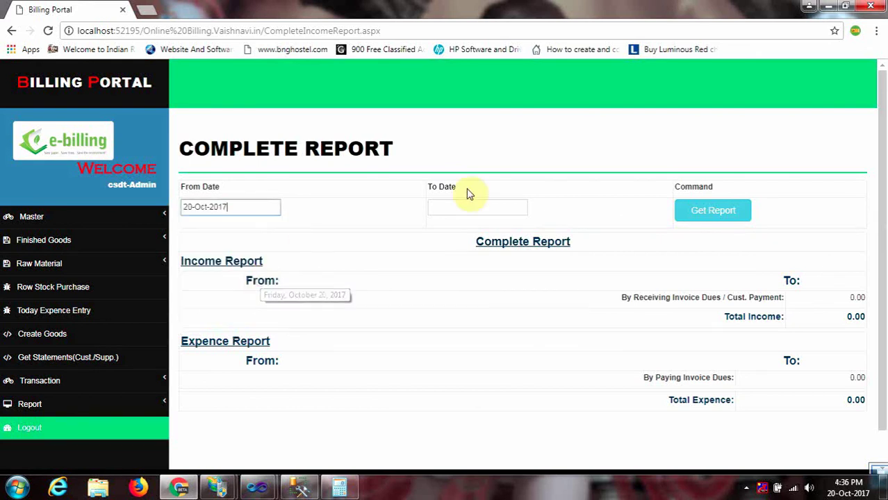
{"action": "left_click", "coordinate": [466, 204]}
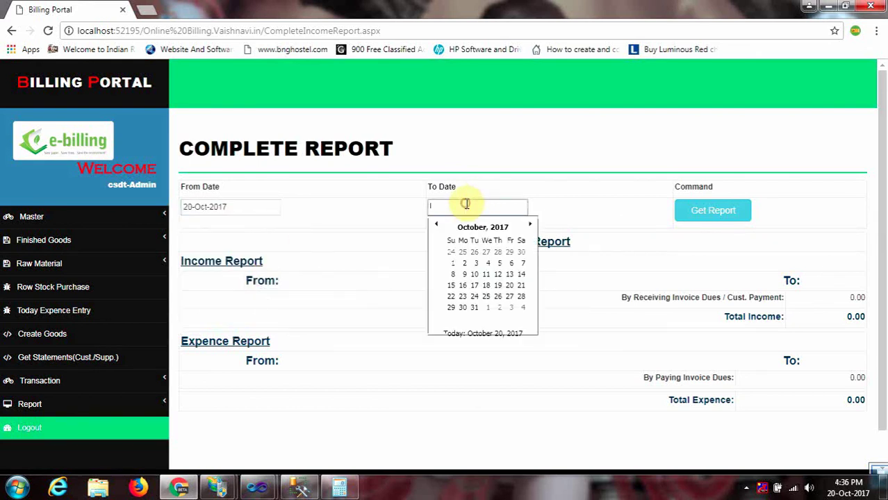
{"action": "left_click", "coordinate": [510, 286]}
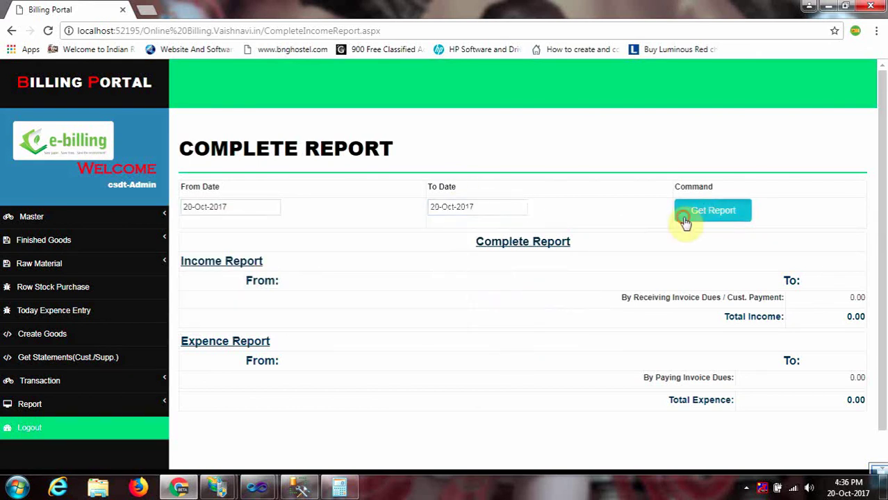
{"action": "left_click", "coordinate": [685, 221]}
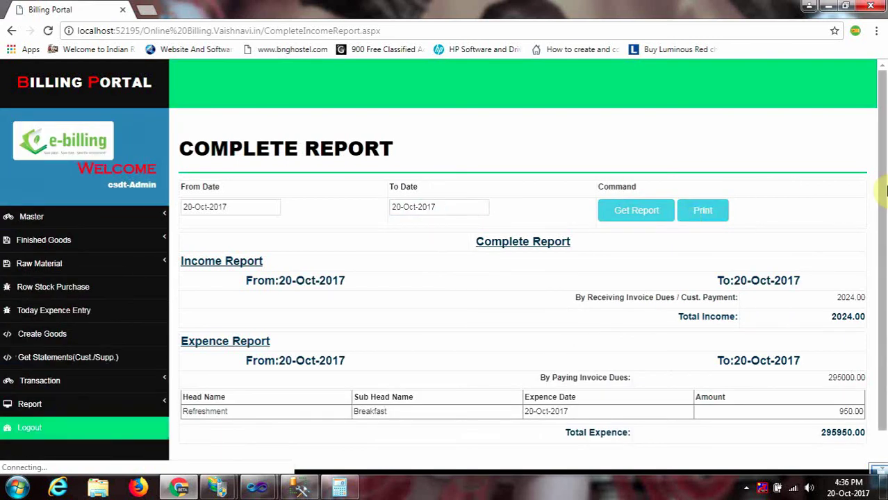
Examine the paid invoice dues, the Breakfast expense amount and the total expense in the expense section of the complete report.
{"action": "scroll", "coordinate": [886, 244], "scroll_direction": "down", "scroll_amount": 2}
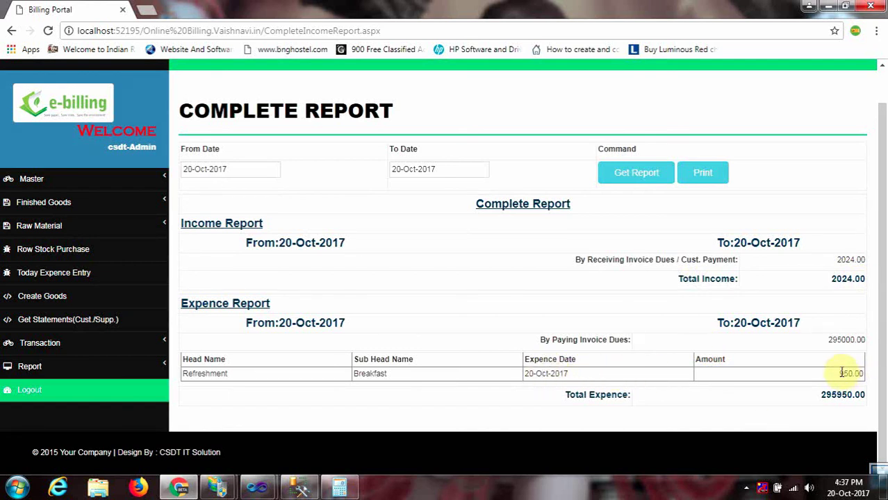
{"action": "left_click_drag", "start_coordinate": [829, 340], "coordinate": [867, 340]}
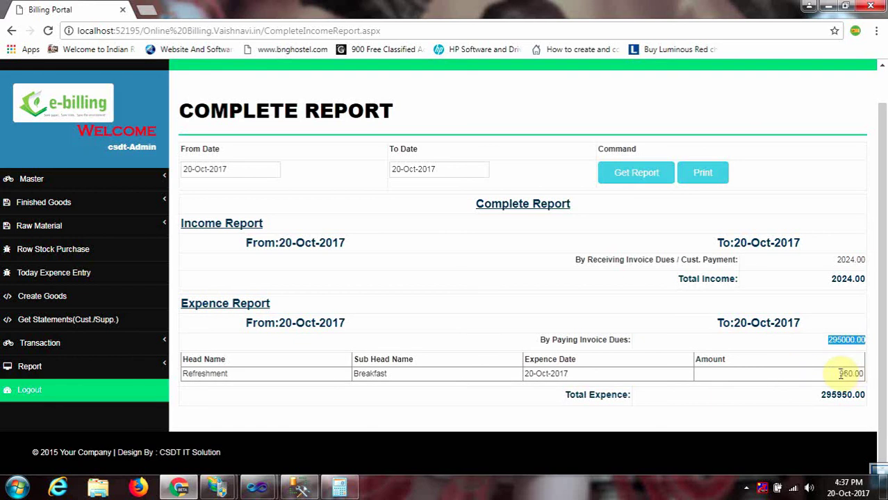
{"action": "left_click_drag", "start_coordinate": [840, 374], "coordinate": [864, 374]}
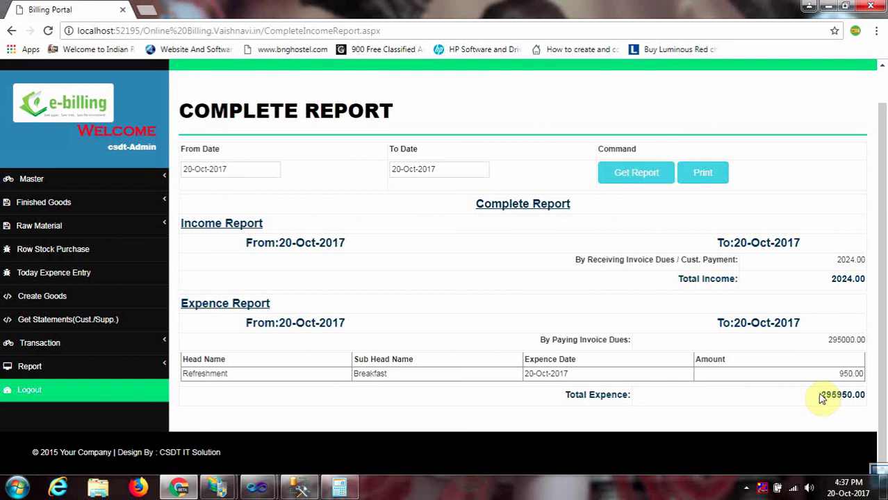
{"action": "left_click_drag", "start_coordinate": [821, 394], "coordinate": [870, 395]}
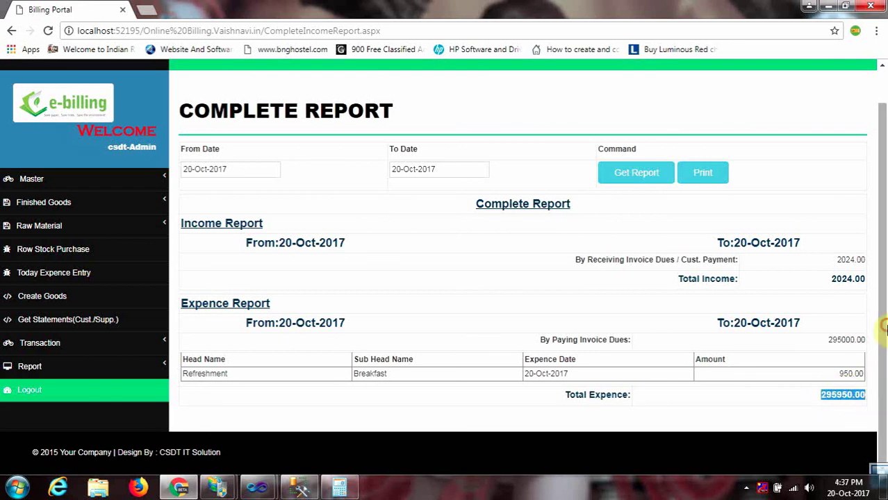
{"action": "left_click", "coordinate": [833, 340]}
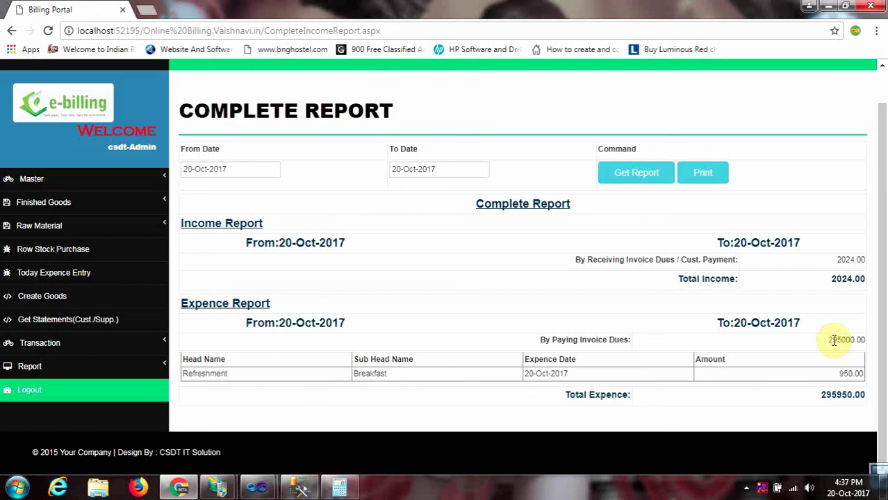
{"action": "left_click_drag", "start_coordinate": [827, 340], "coordinate": [858, 340]}
{"action": "left_click", "coordinate": [841, 376]}
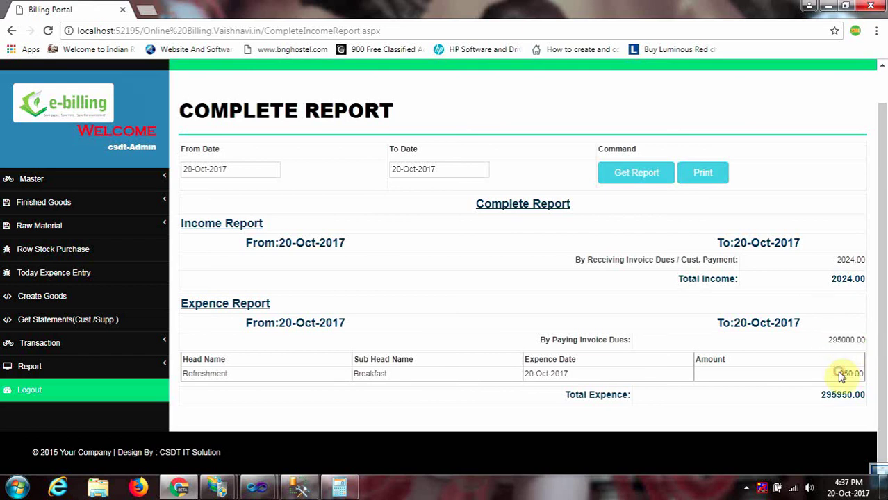
{"action": "left_click_drag", "start_coordinate": [841, 376], "coordinate": [865, 373]}
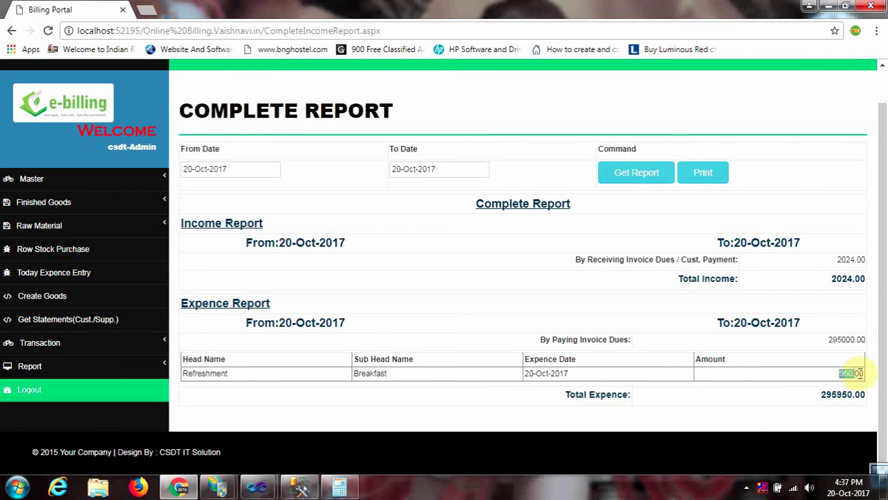
{"action": "double_click", "coordinate": [839, 398]}
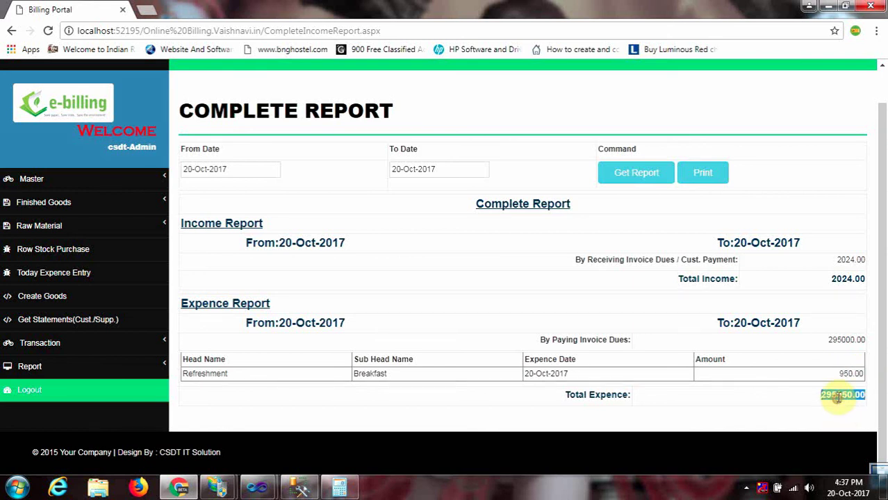
Check the total income, preview the complete report for printing and close the preview without saving it.
{"action": "double_click", "coordinate": [841, 278]}
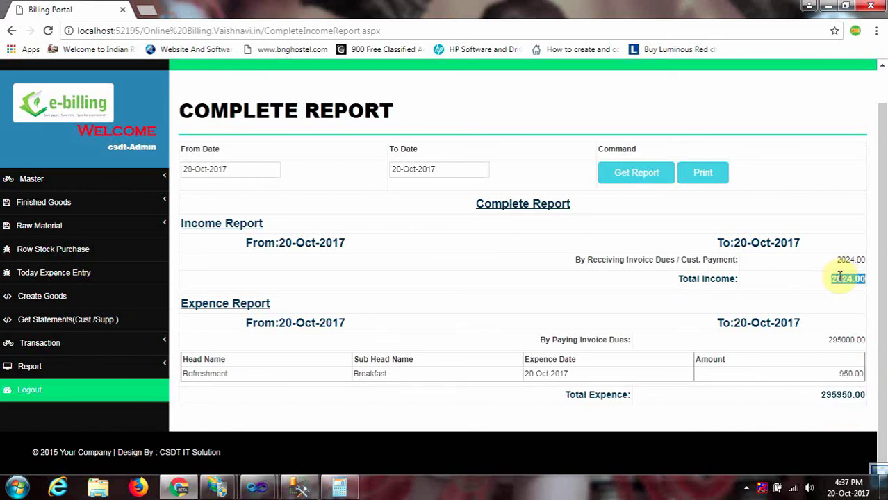
{"action": "left_click", "coordinate": [705, 173]}
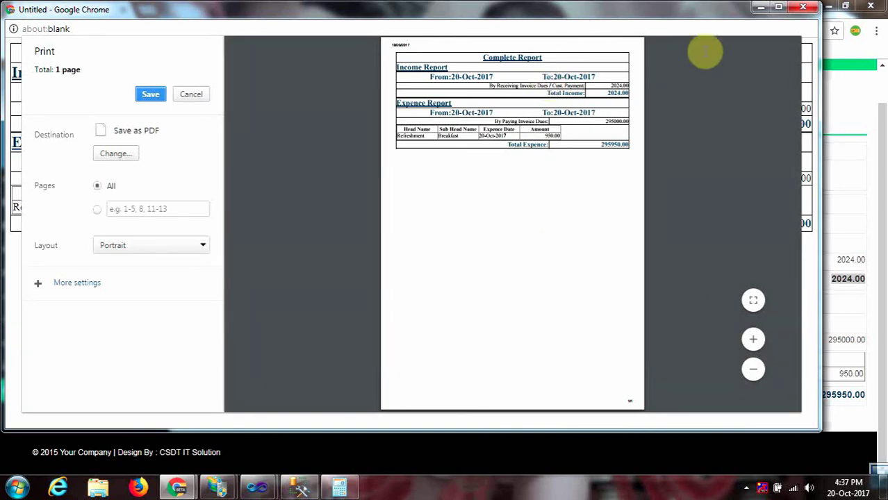
{"action": "left_click", "coordinate": [806, 7]}
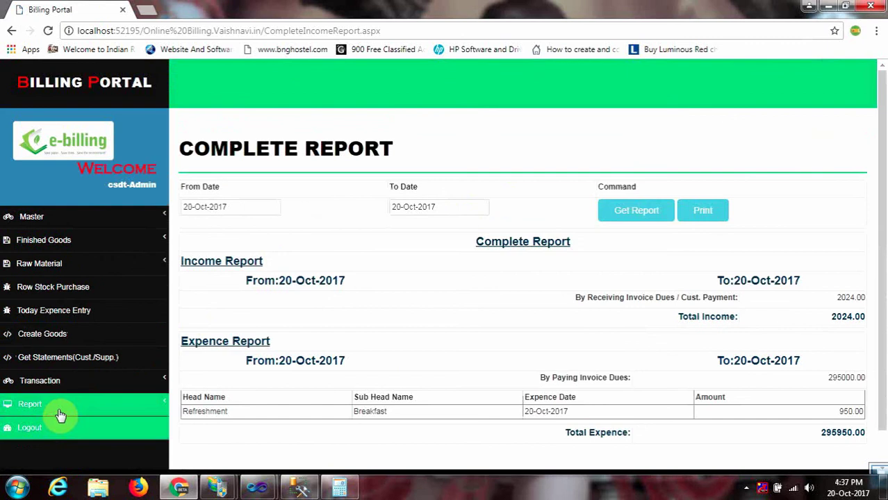
Open the customer and supplier statements page and choose the supplier Jindal Stainless Limited.
{"action": "left_click", "coordinate": [93, 357]}
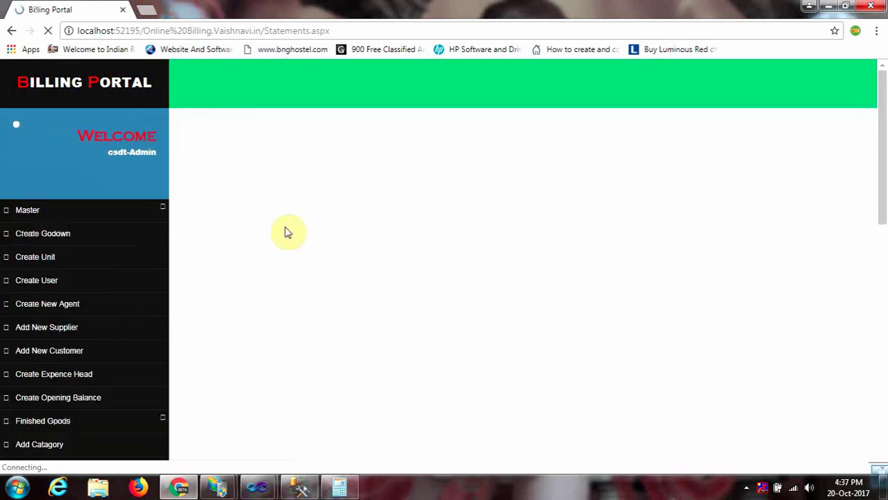
{"action": "left_click", "coordinate": [253, 167]}
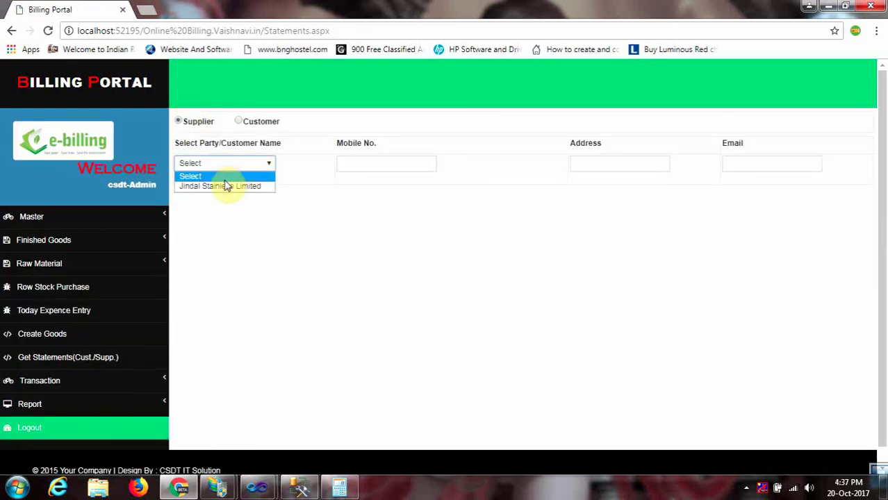
{"action": "left_click", "coordinate": [226, 184]}
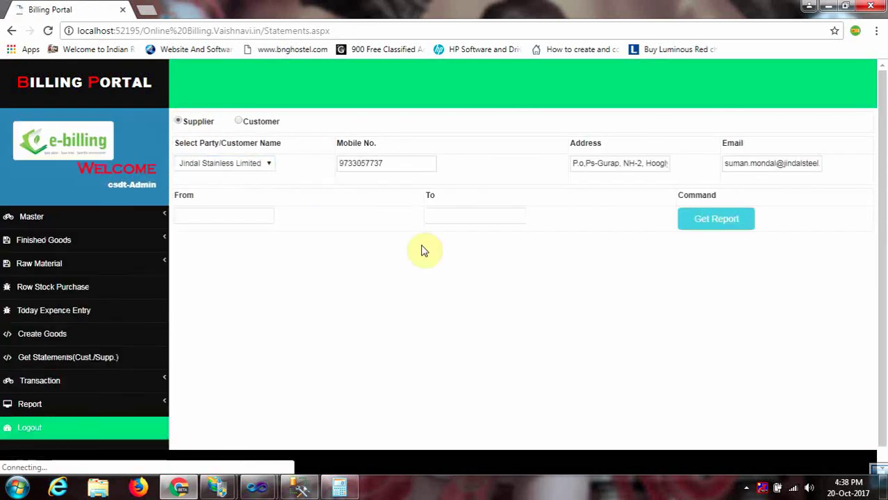
Generate the supplier's statement for the period from 01-Sep-2017 to 20-Oct-2017.
{"action": "left_click", "coordinate": [252, 215]}
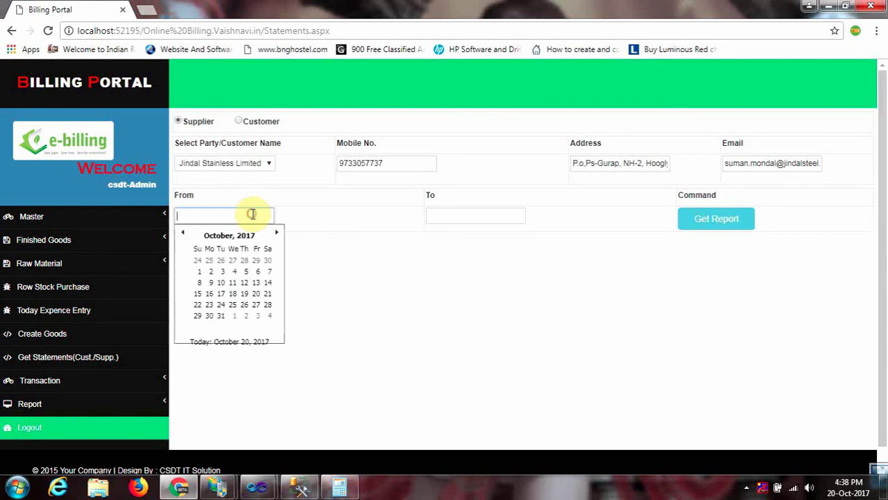
{"action": "left_click", "coordinate": [224, 237]}
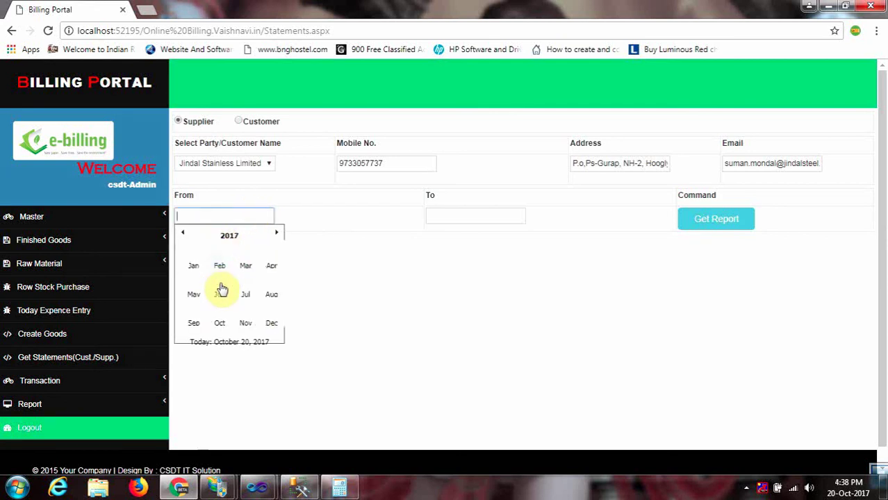
{"action": "left_click", "coordinate": [195, 324]}
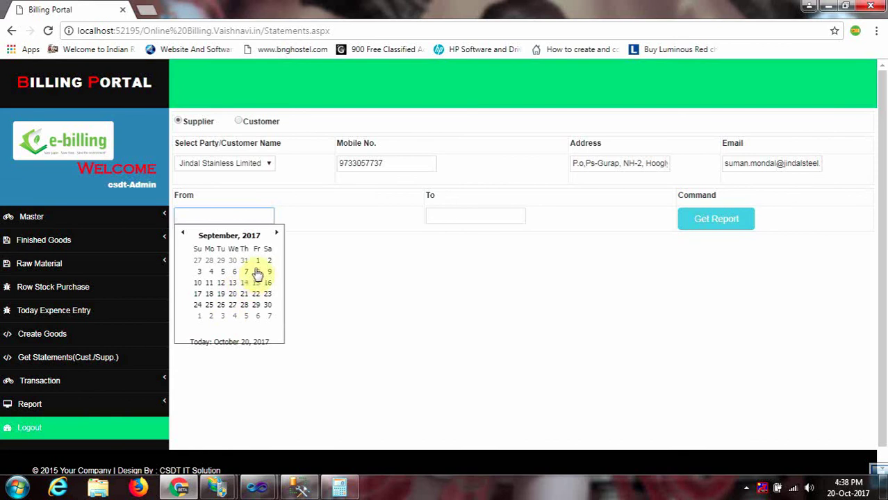
{"action": "left_click", "coordinate": [256, 261]}
{"action": "left_click", "coordinate": [462, 214]}
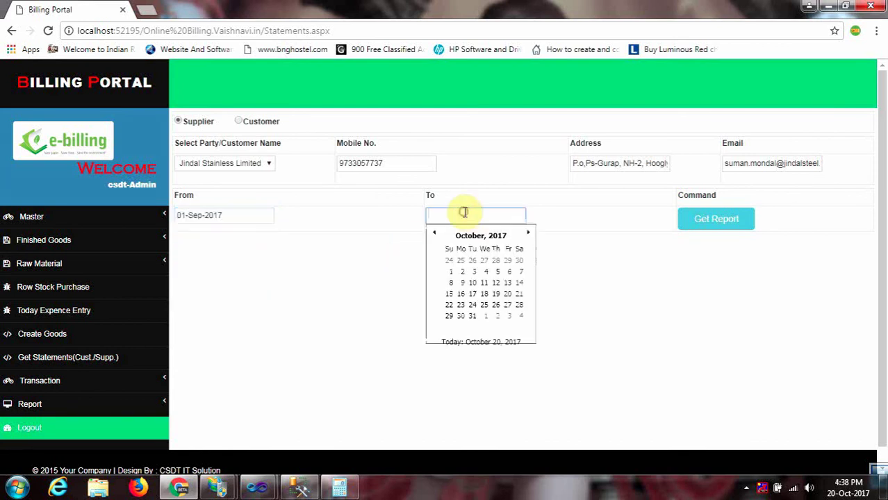
{"action": "left_click", "coordinate": [507, 304]}
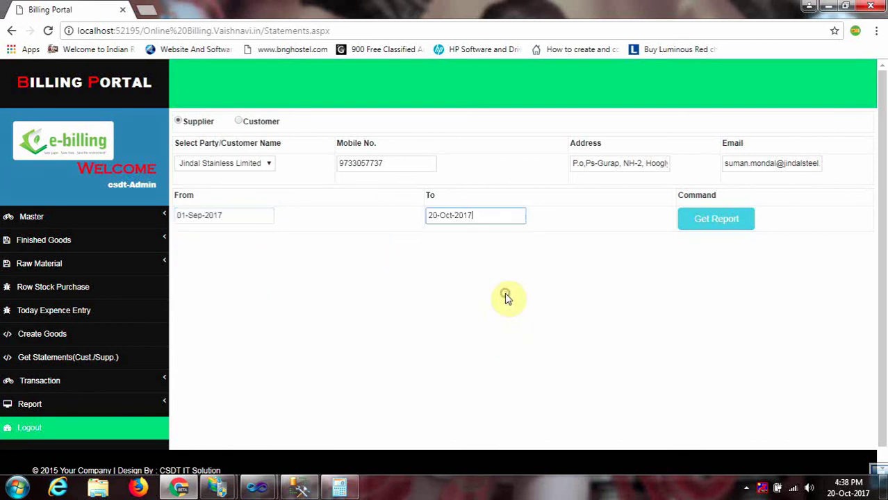
{"action": "left_click", "coordinate": [691, 218]}
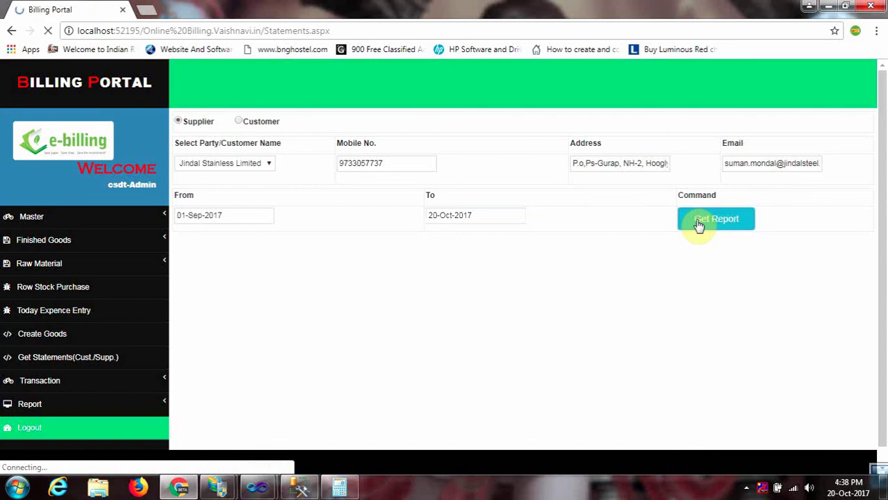
Examine the credit, debit and balance of the 22-Sep-2017 entry in the Jindal Stainless Limited supplier statement.
{"action": "scroll", "coordinate": [886, 228], "scroll_direction": "down", "scroll_amount": 1}
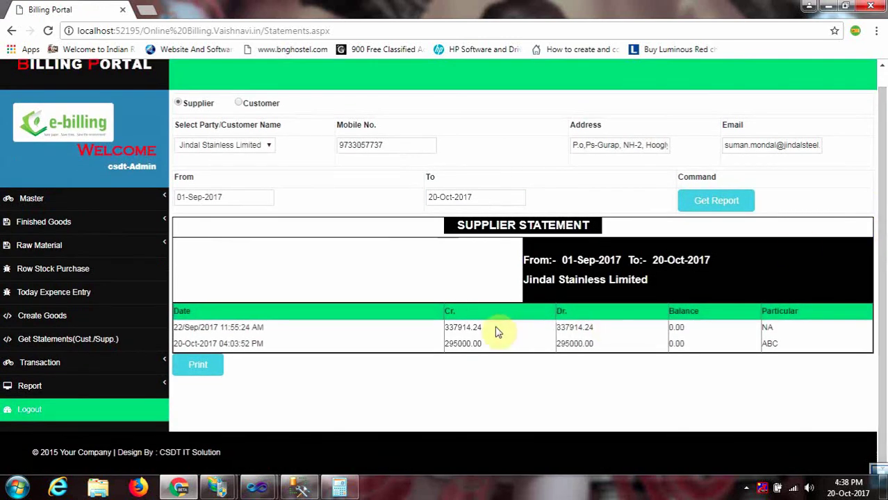
{"action": "left_click_drag", "start_coordinate": [485, 332], "coordinate": [447, 328]}
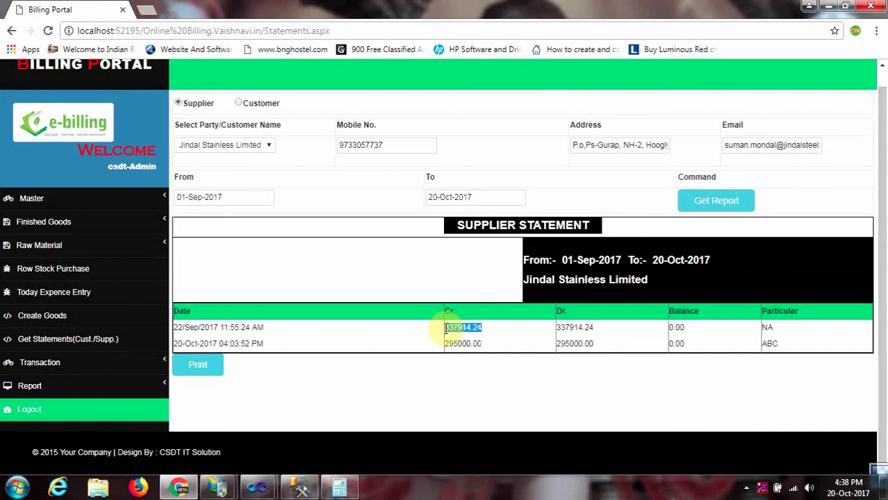
{"action": "left_click", "coordinate": [454, 326]}
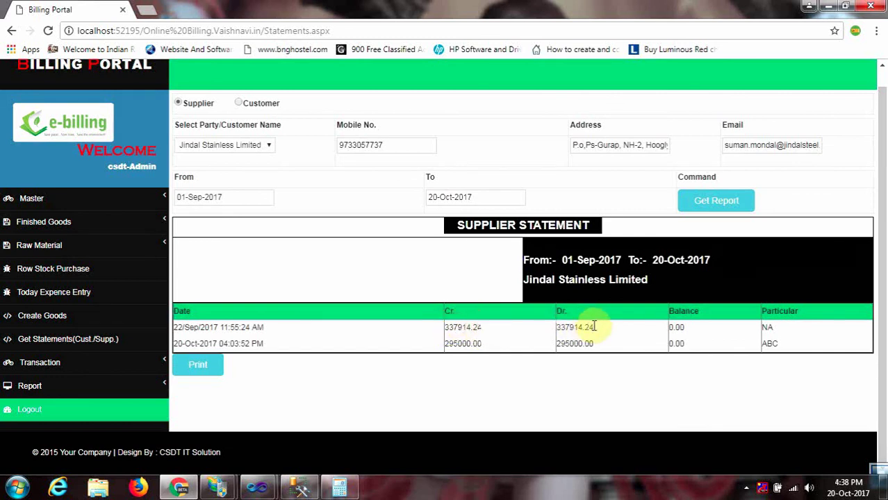
{"action": "left_click_drag", "start_coordinate": [594, 327], "coordinate": [567, 326]}
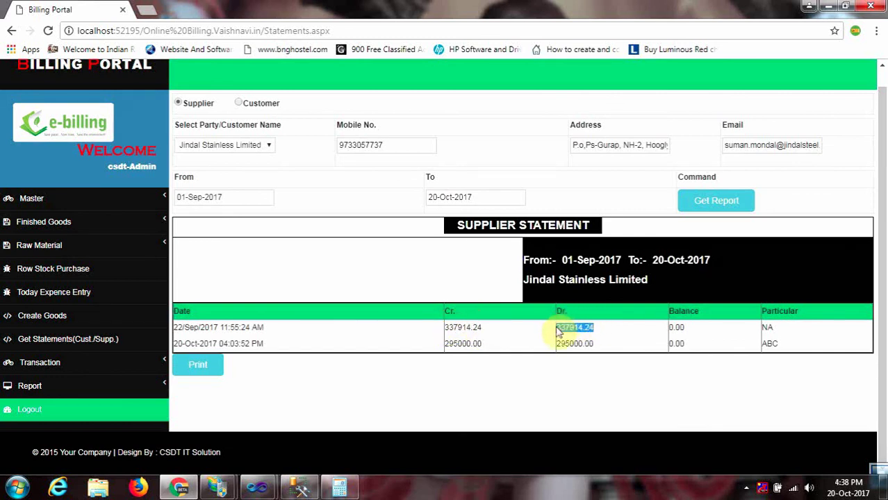
{"action": "left_click", "coordinate": [592, 328]}
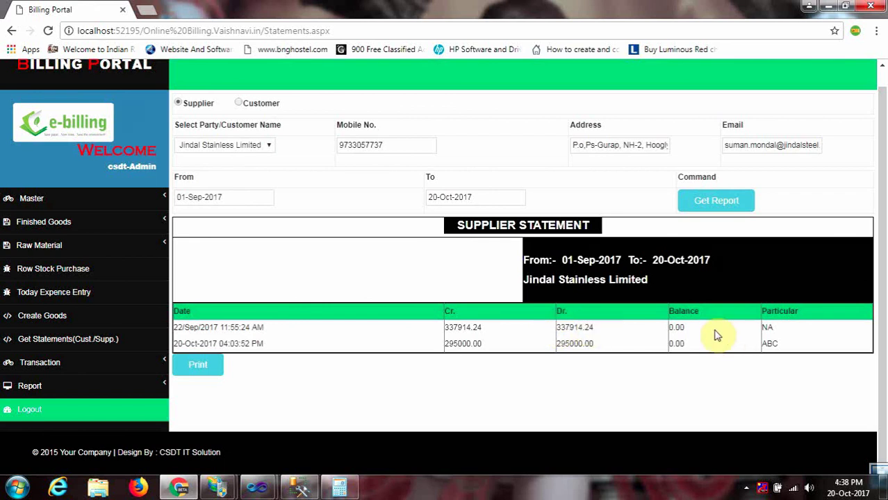
{"action": "left_click_drag", "start_coordinate": [703, 332], "coordinate": [669, 327]}
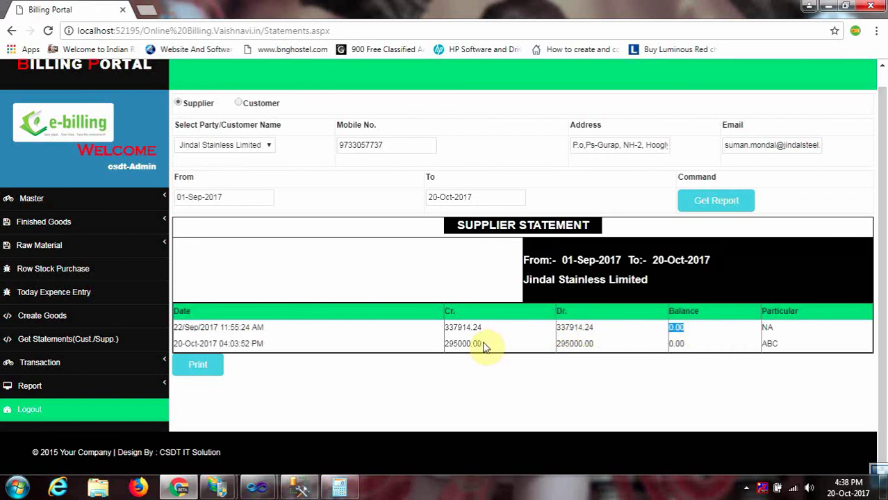
Examine the credit and debit of the supplier statement's 20-Oct-2017 entry and the balances of both entries.
{"action": "left_click_drag", "start_coordinate": [482, 342], "coordinate": [444, 343]}
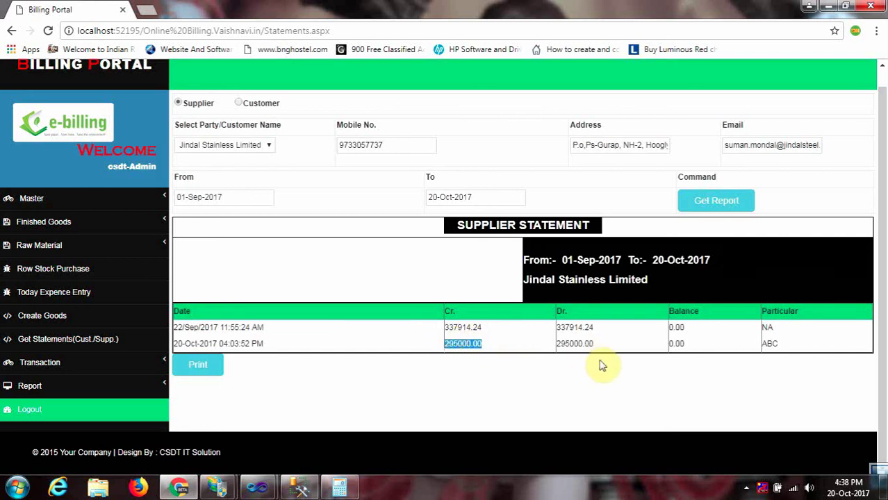
{"action": "left_click_drag", "start_coordinate": [598, 347], "coordinate": [555, 343]}
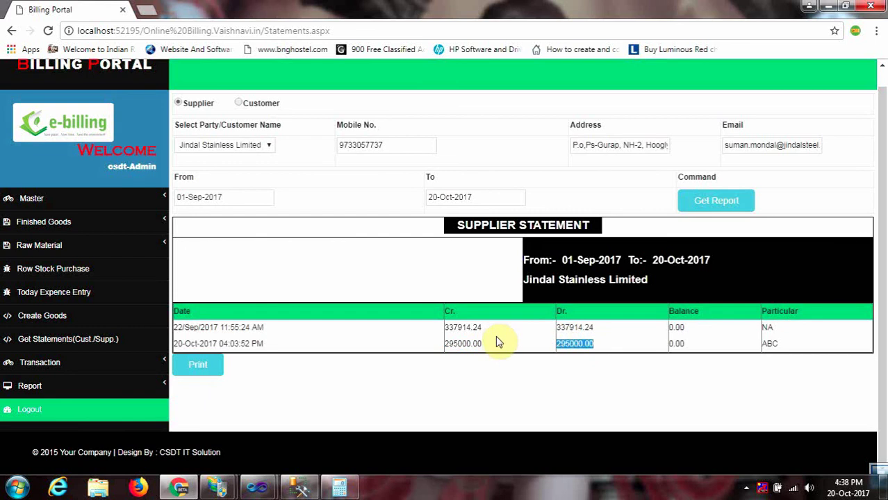
{"action": "left_click", "coordinate": [498, 342]}
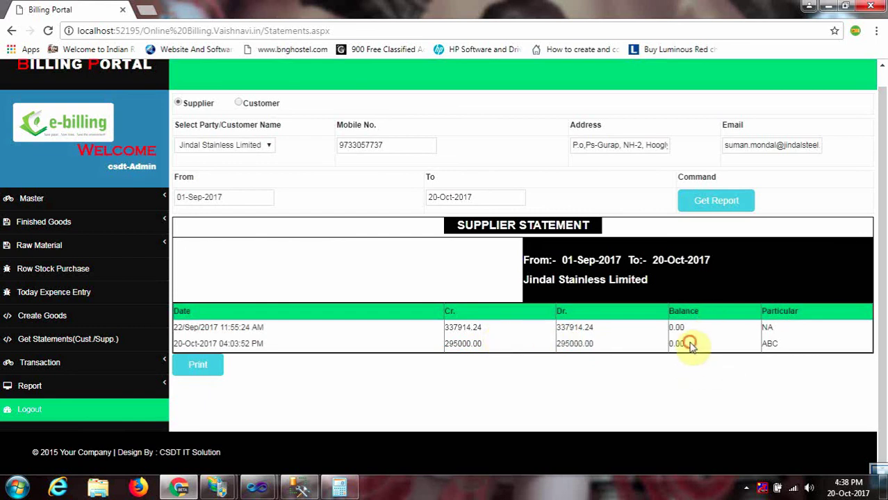
{"action": "left_click_drag", "start_coordinate": [691, 346], "coordinate": [672, 328]}
{"action": "left_click", "coordinate": [655, 342]}
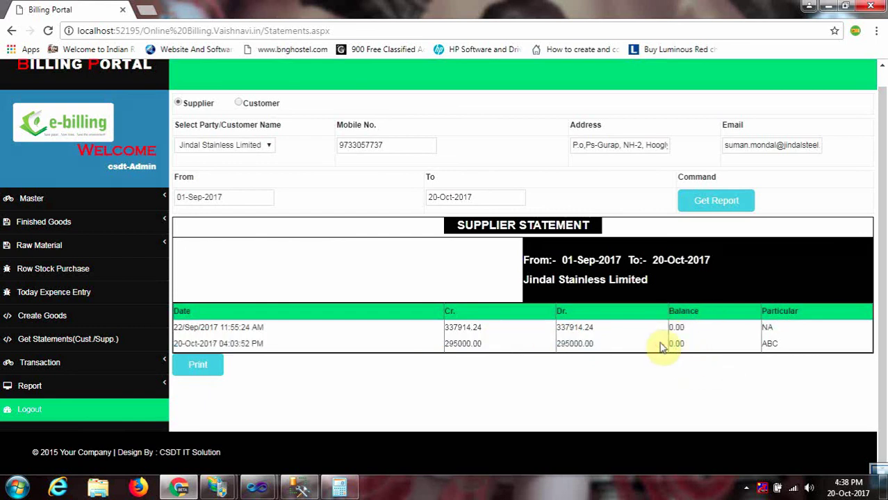
{"action": "left_click_drag", "start_coordinate": [691, 346], "coordinate": [670, 332]}
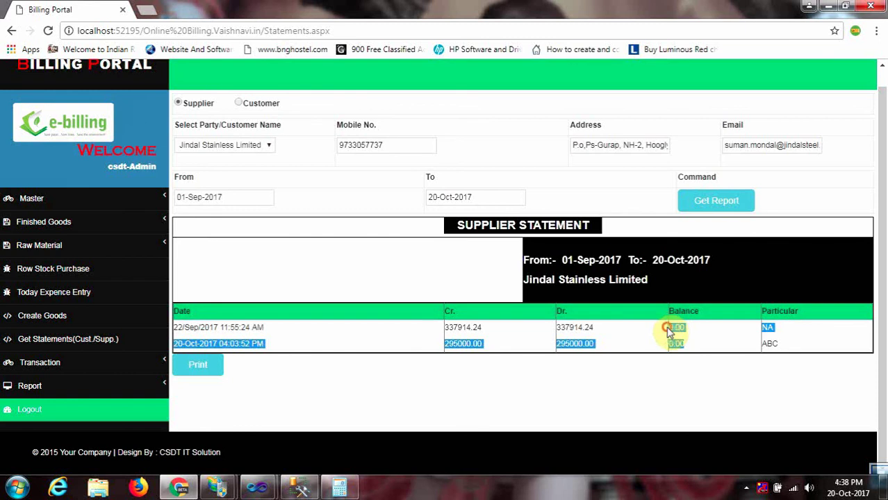
{"action": "left_click", "coordinate": [639, 339]}
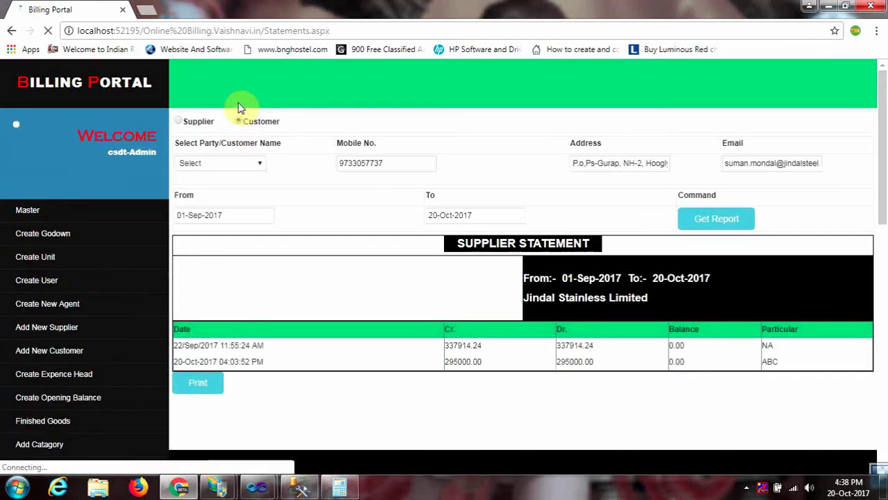
Generate the customer statement for New Prem Hardware, keeping the period from 01-Sep-2017 to 20-Oct-2017.
{"action": "left_click", "coordinate": [229, 164]}
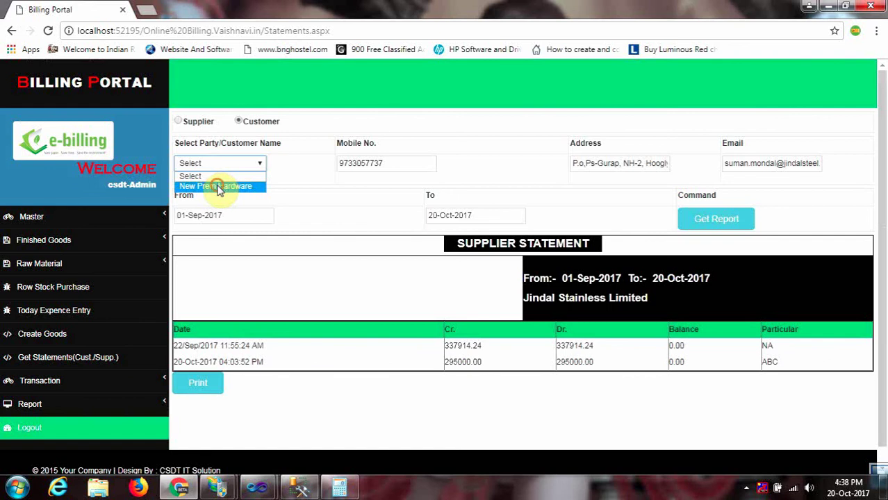
{"action": "left_click", "coordinate": [218, 185]}
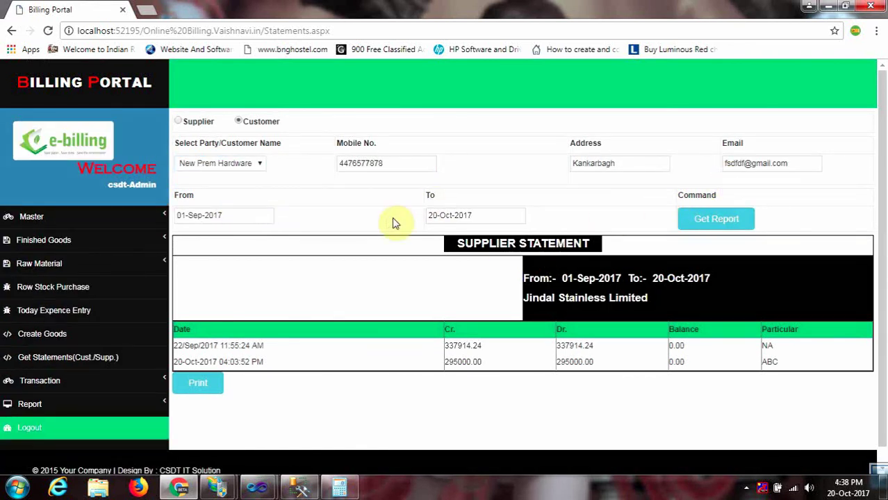
{"action": "left_click", "coordinate": [699, 221]}
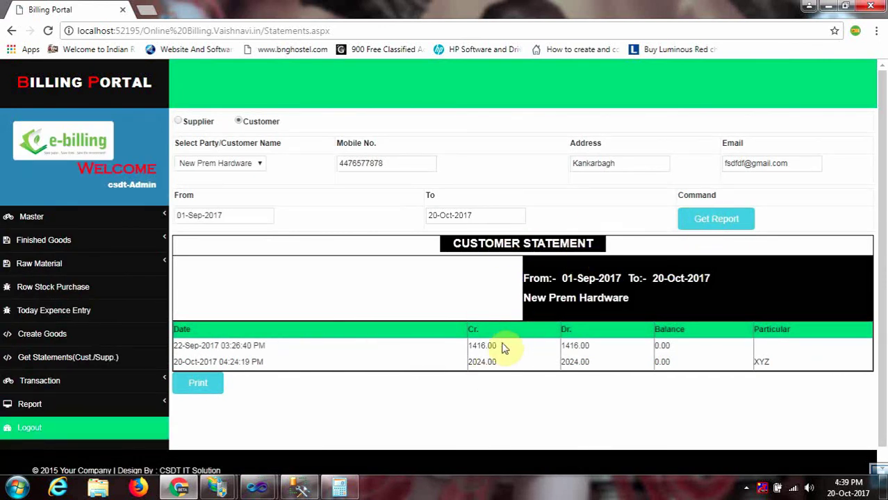
Examine the credit, debit and balance of both entries in the New Prem Hardware customer statement.
{"action": "left_click_drag", "start_coordinate": [498, 345], "coordinate": [470, 345]}
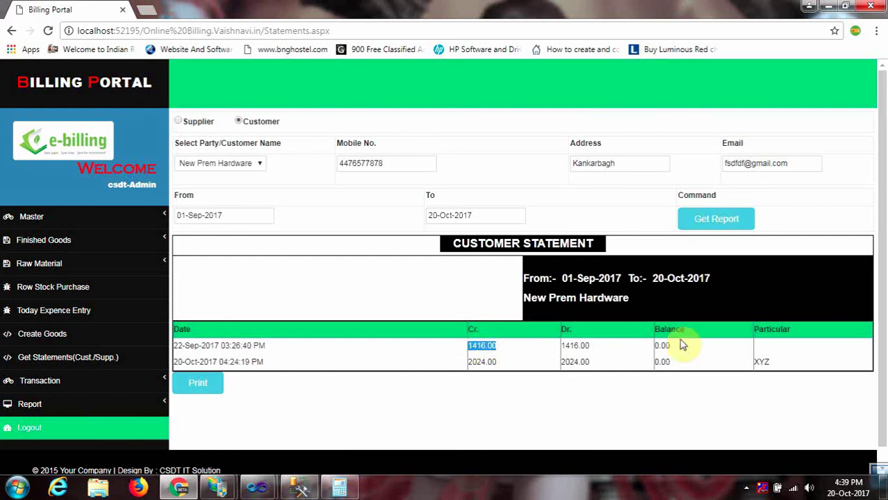
{"action": "left_click_drag", "start_coordinate": [594, 349], "coordinate": [563, 345]}
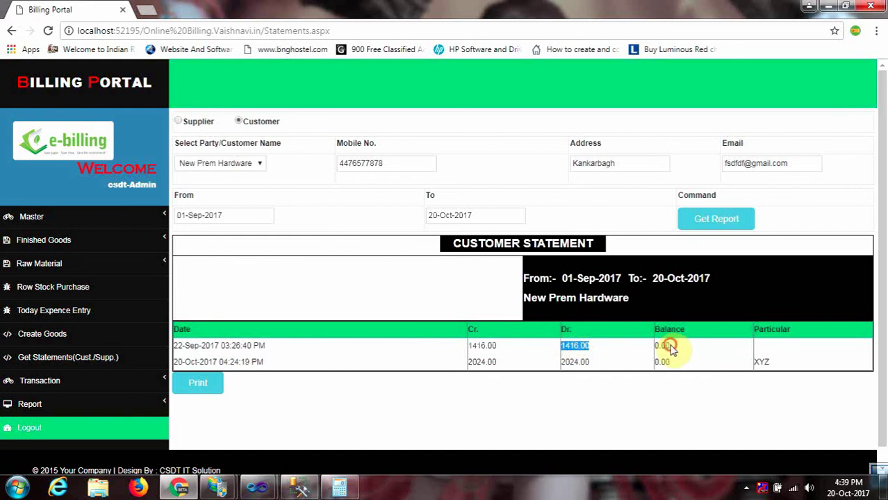
{"action": "left_click_drag", "start_coordinate": [669, 347], "coordinate": [661, 345]}
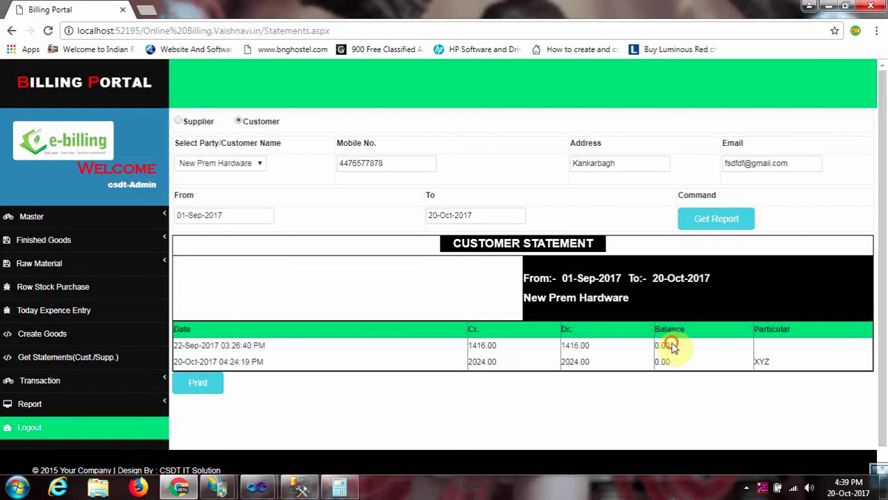
{"action": "left_click_drag", "start_coordinate": [671, 347], "coordinate": [657, 346]}
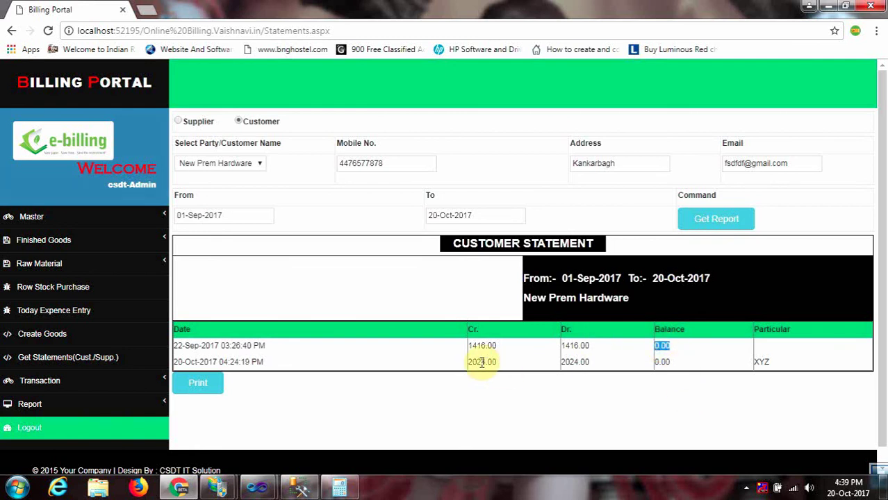
{"action": "left_click_drag", "start_coordinate": [481, 363], "coordinate": [492, 363]}
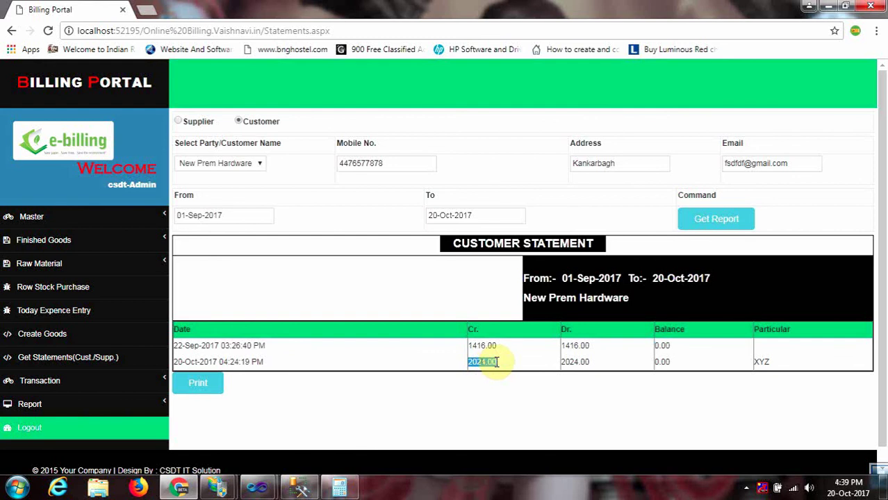
{"action": "left_click", "coordinate": [495, 362]}
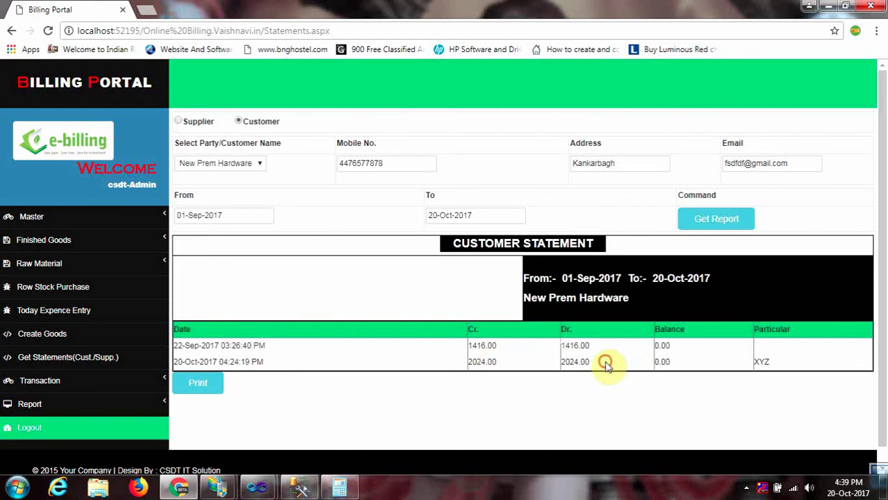
{"action": "left_click_drag", "start_coordinate": [606, 366], "coordinate": [573, 360]}
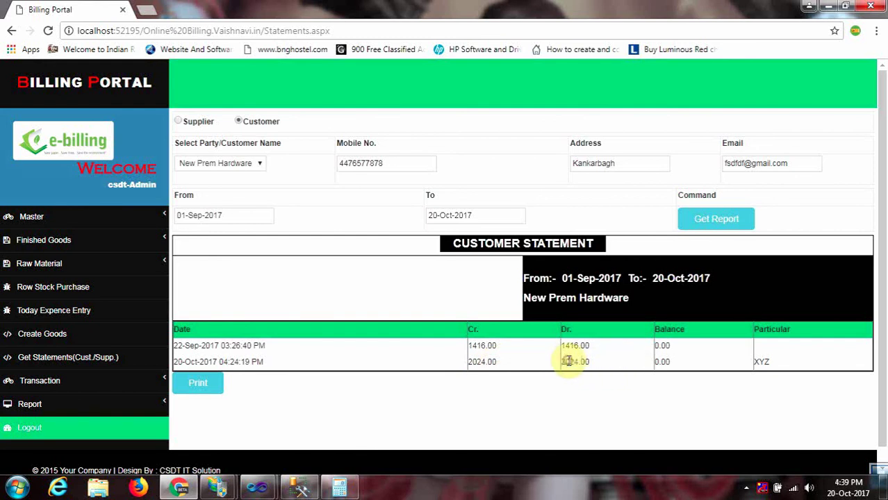
{"action": "left_click_drag", "start_coordinate": [592, 362], "coordinate": [564, 362]}
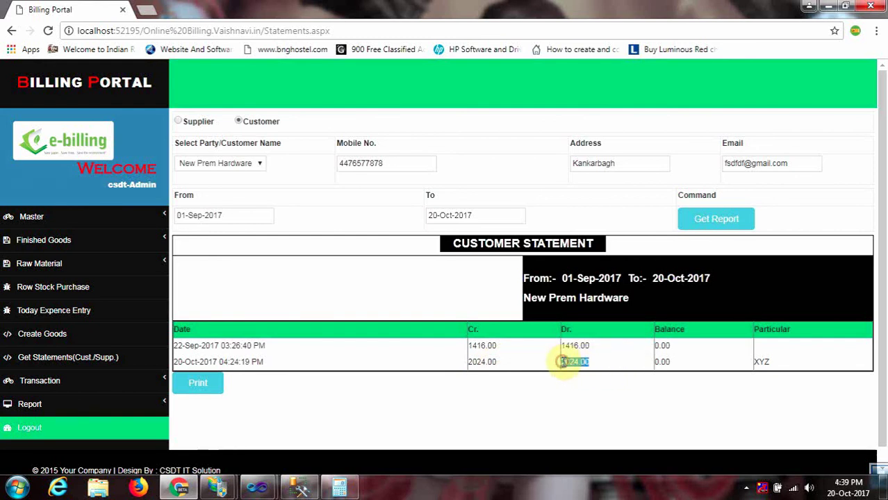
{"action": "left_click", "coordinate": [672, 363]}
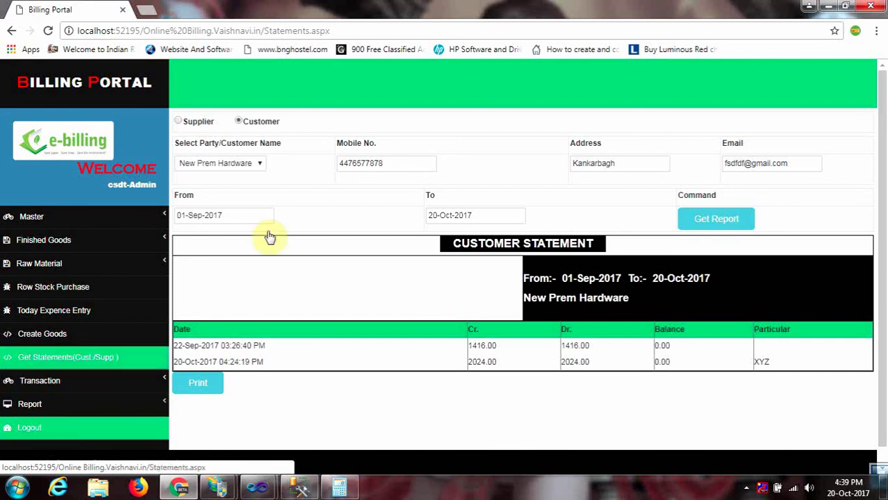
Switch the statement type back to Supplier and log out of the billing portal.
{"action": "left_click_drag", "start_coordinate": [883, 114], "coordinate": [884, 80]}
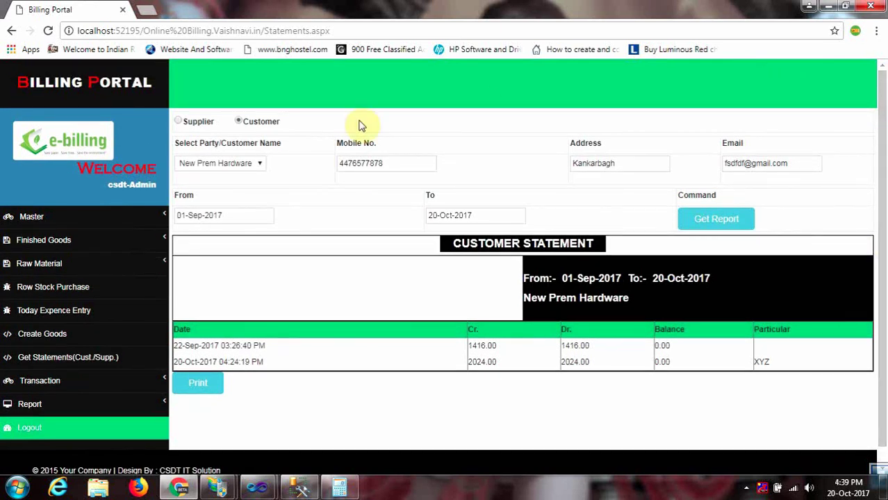
{"action": "left_click", "coordinate": [194, 122]}
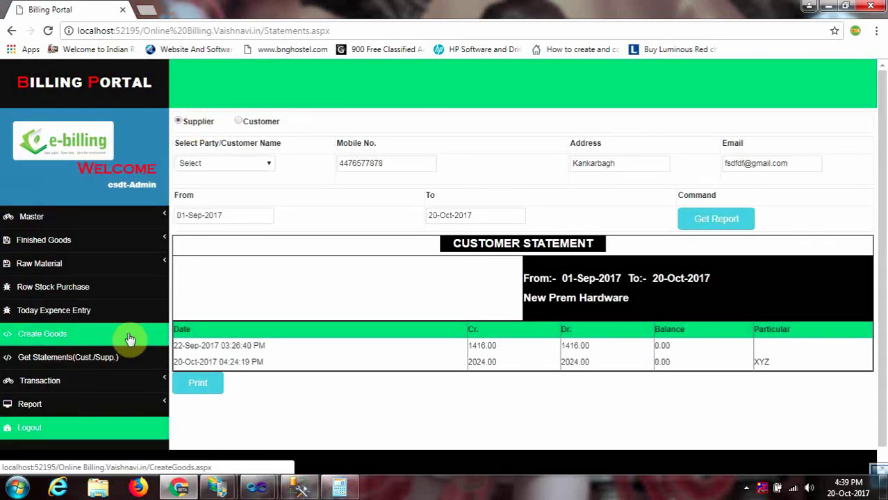
{"action": "left_click", "coordinate": [40, 426]}
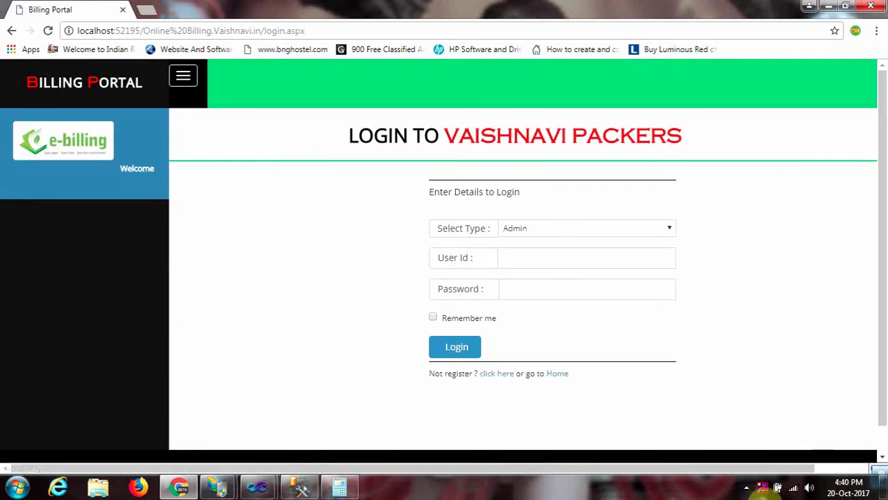
{"action": "left_click", "coordinate": [746, 487]}
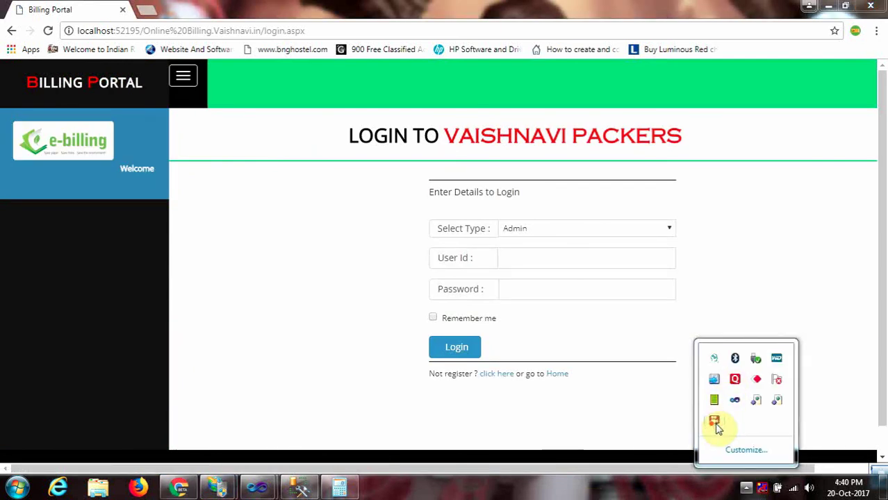
{"action": "right_click", "coordinate": [718, 426]}
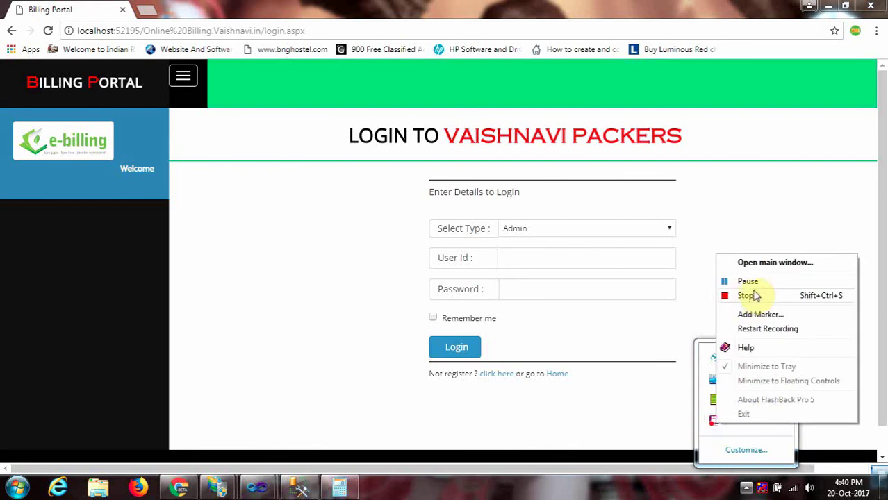